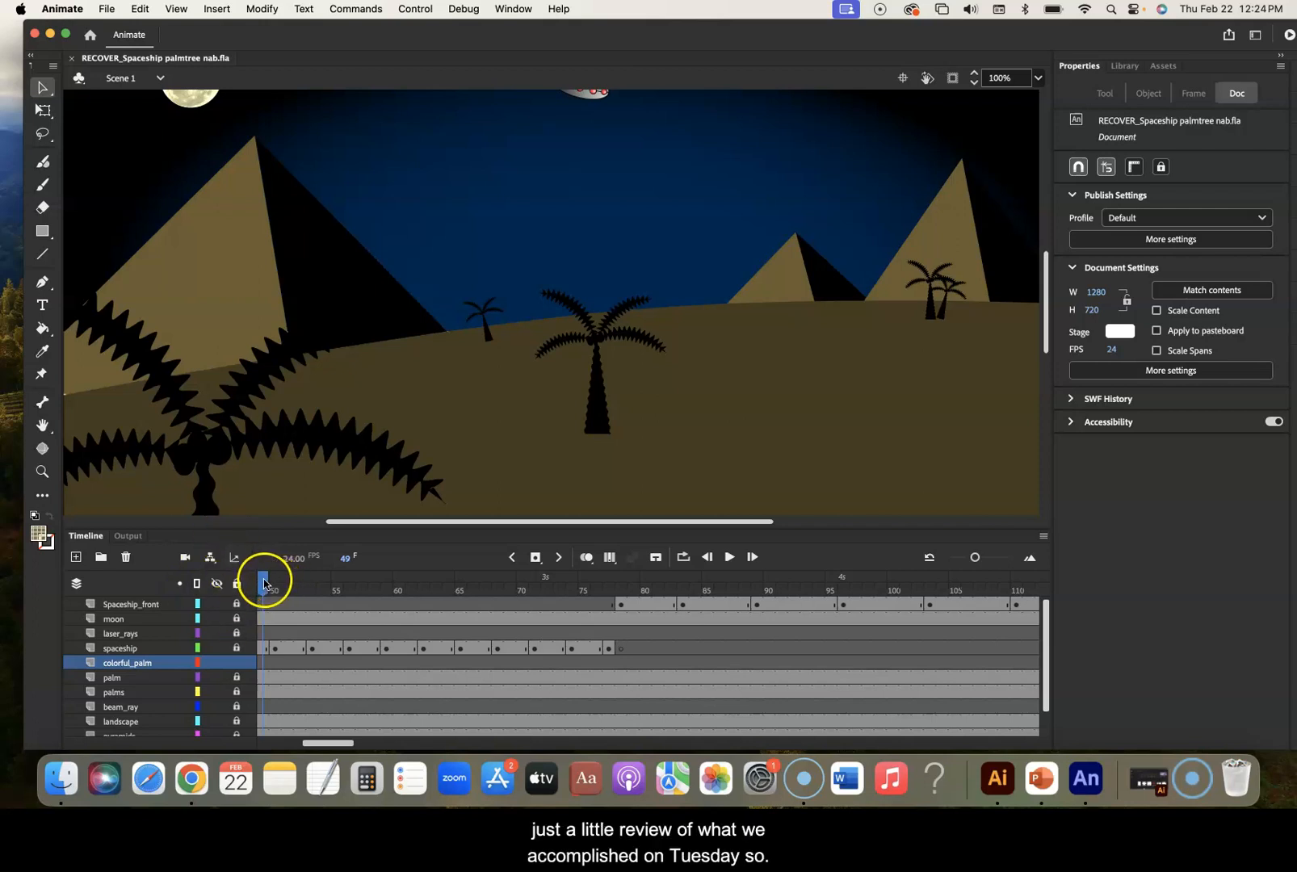
Zoom the stage out to 50% and play the animation from frame 1
click(512, 558)
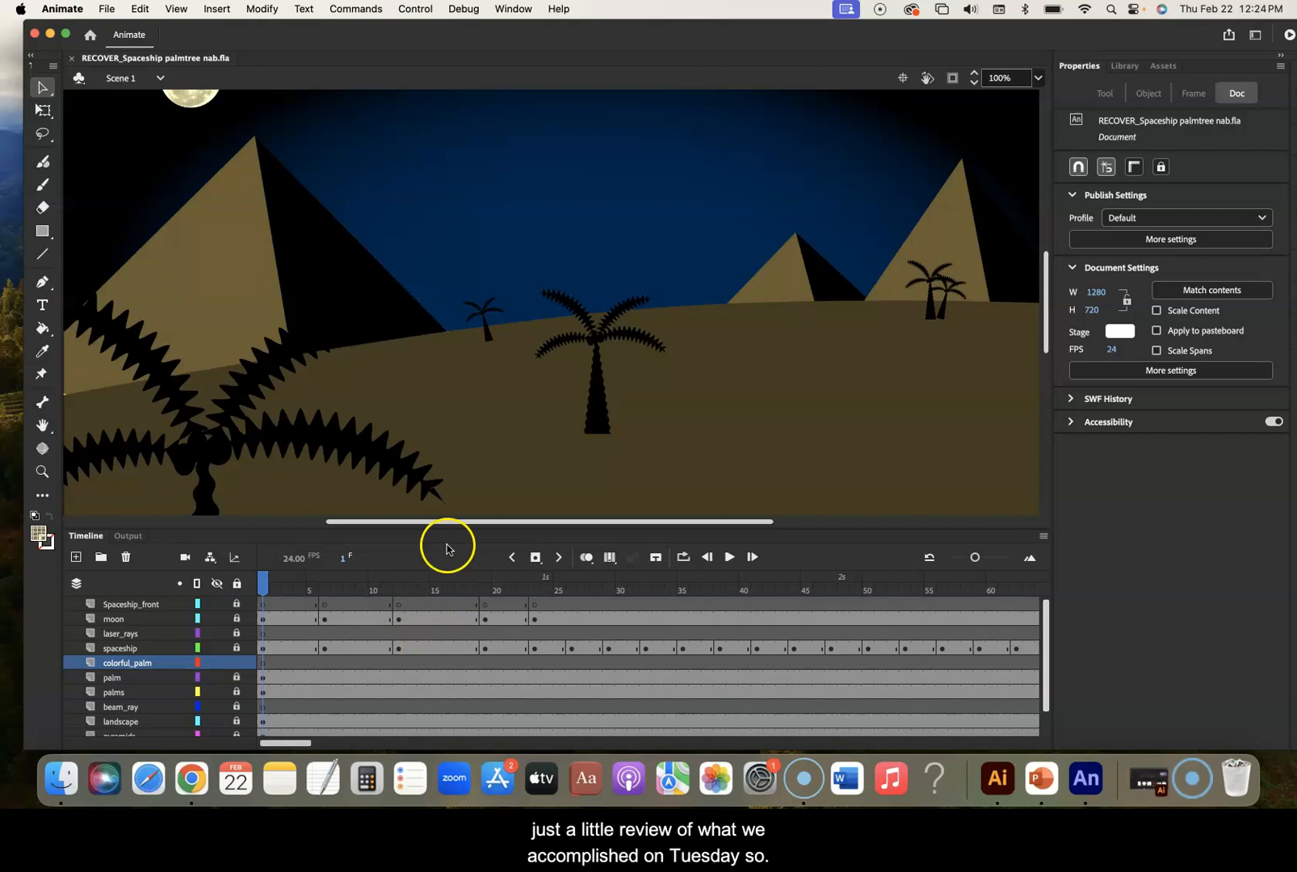
click(43, 470)
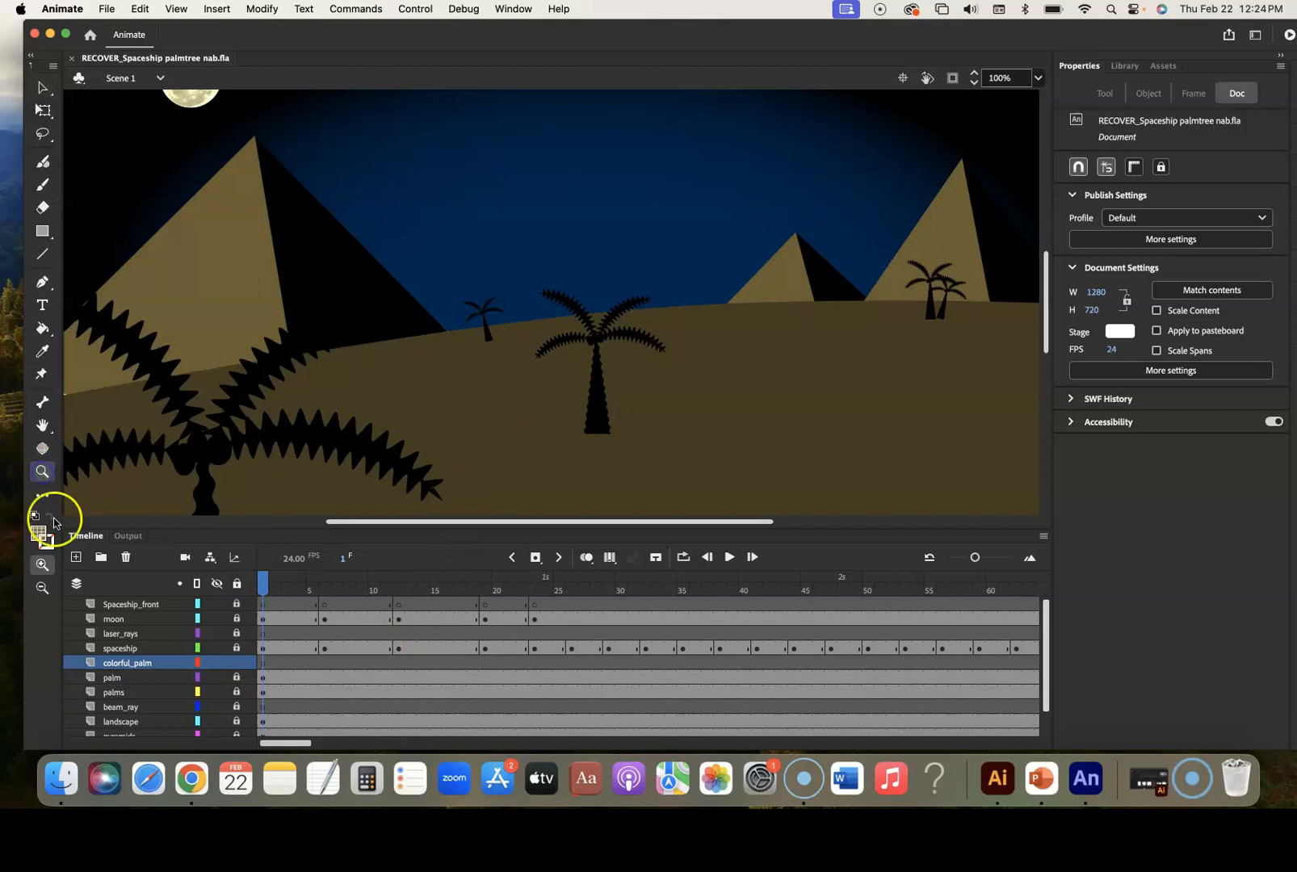
click(42, 587)
click(579, 267)
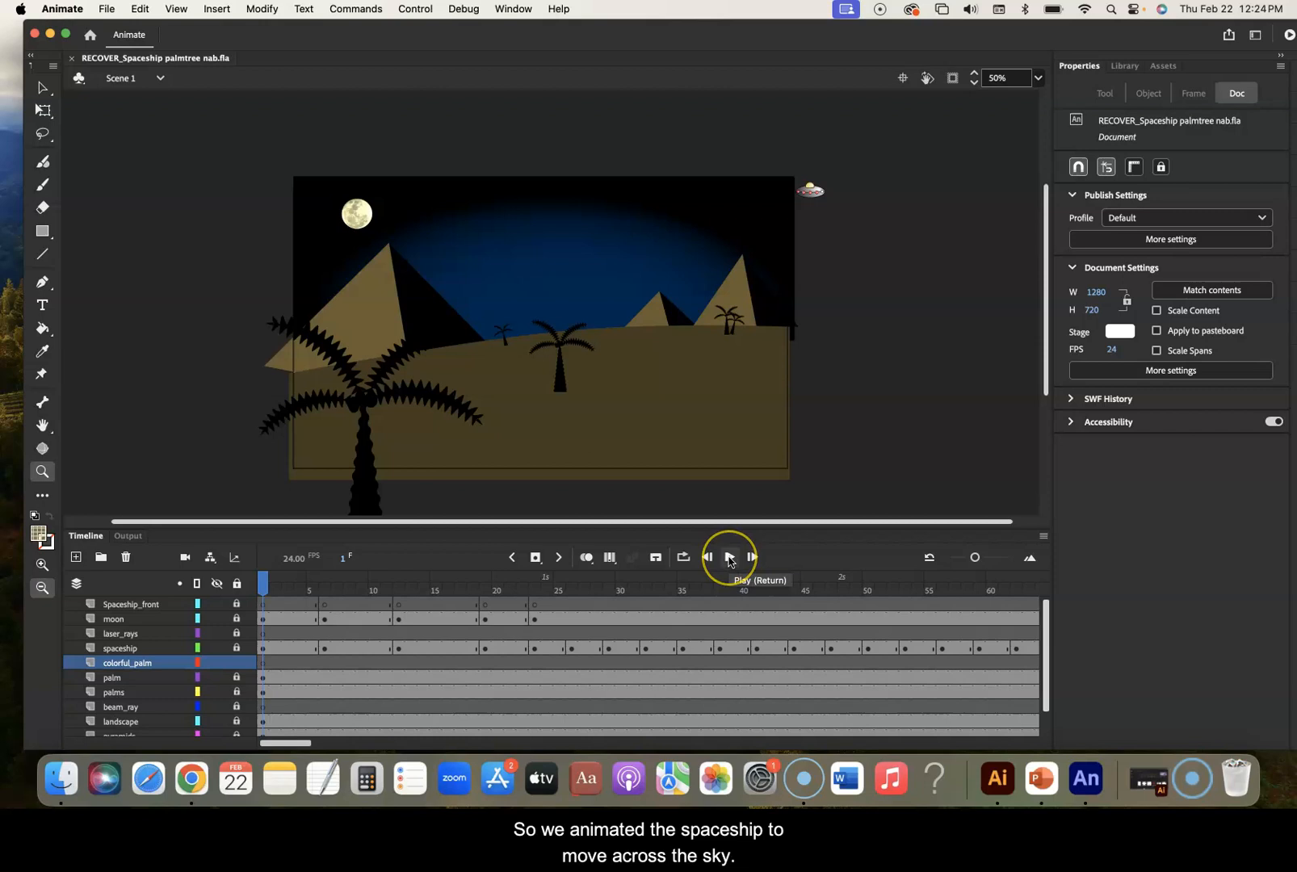
click(729, 557)
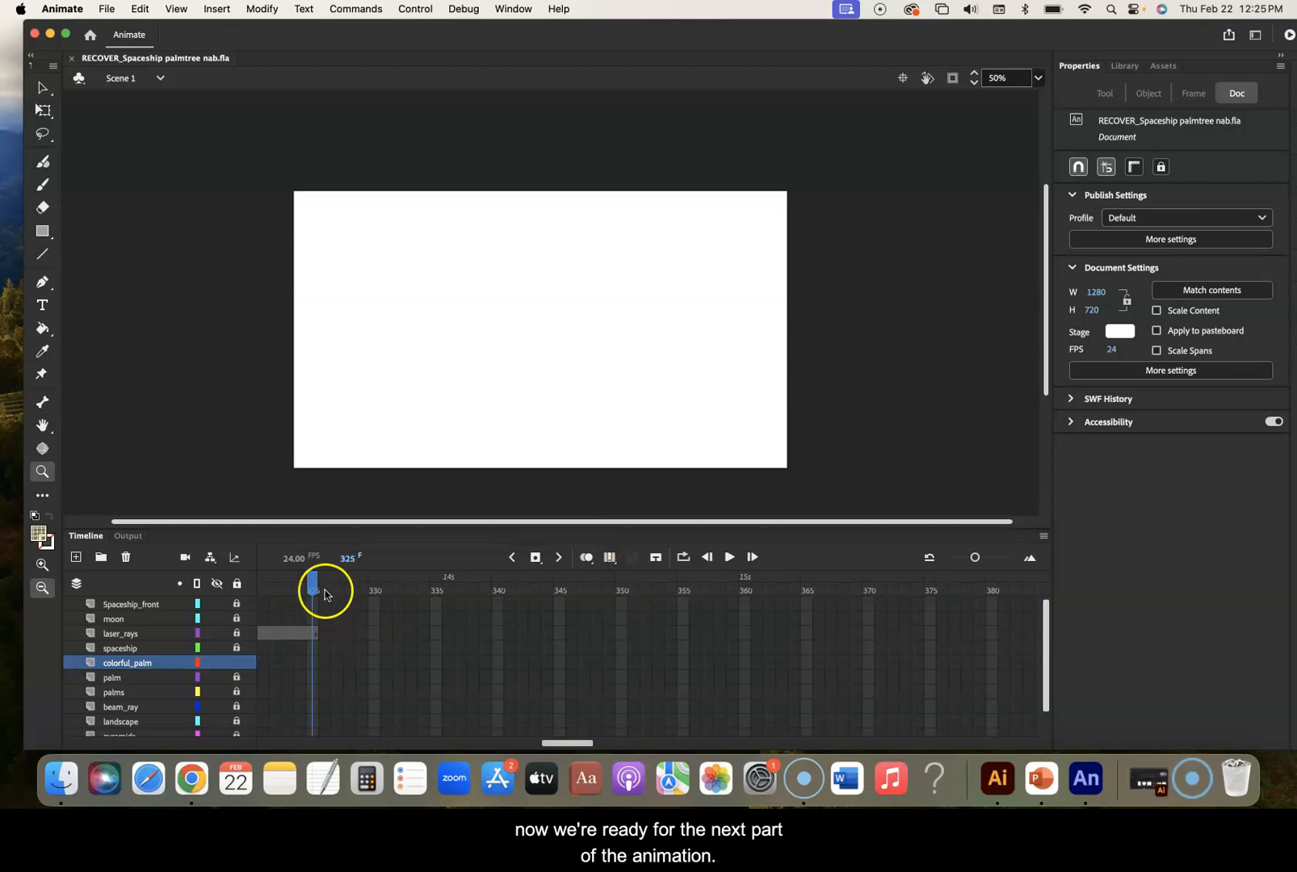
Scrub through the last part of the timeline to examine where the scene's artwork ends
drag(311, 587, 259, 587)
drag(522, 587, 408, 575)
scroll(466, 624, left, 10)
scroll(466, 623, down, 2)
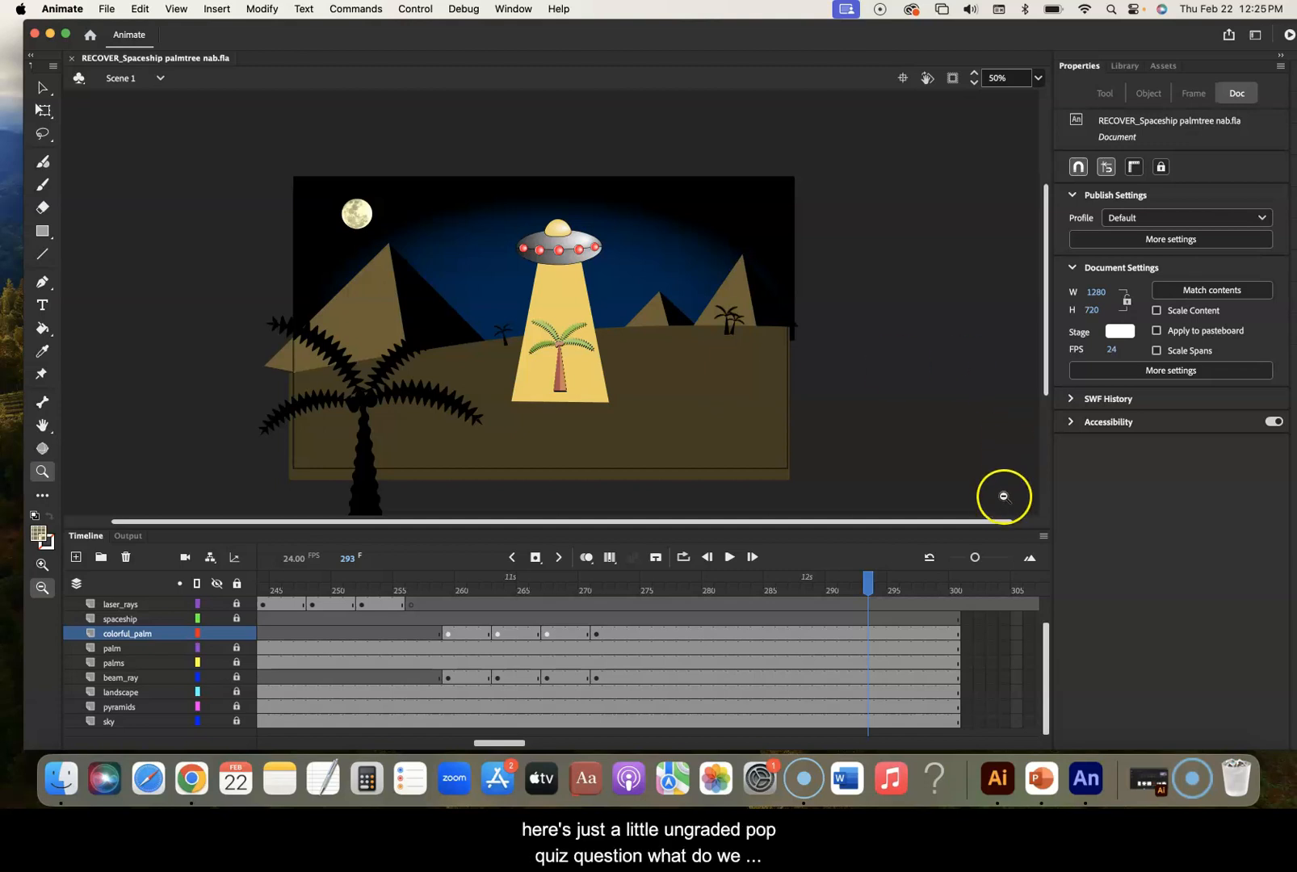
drag(870, 587, 805, 579)
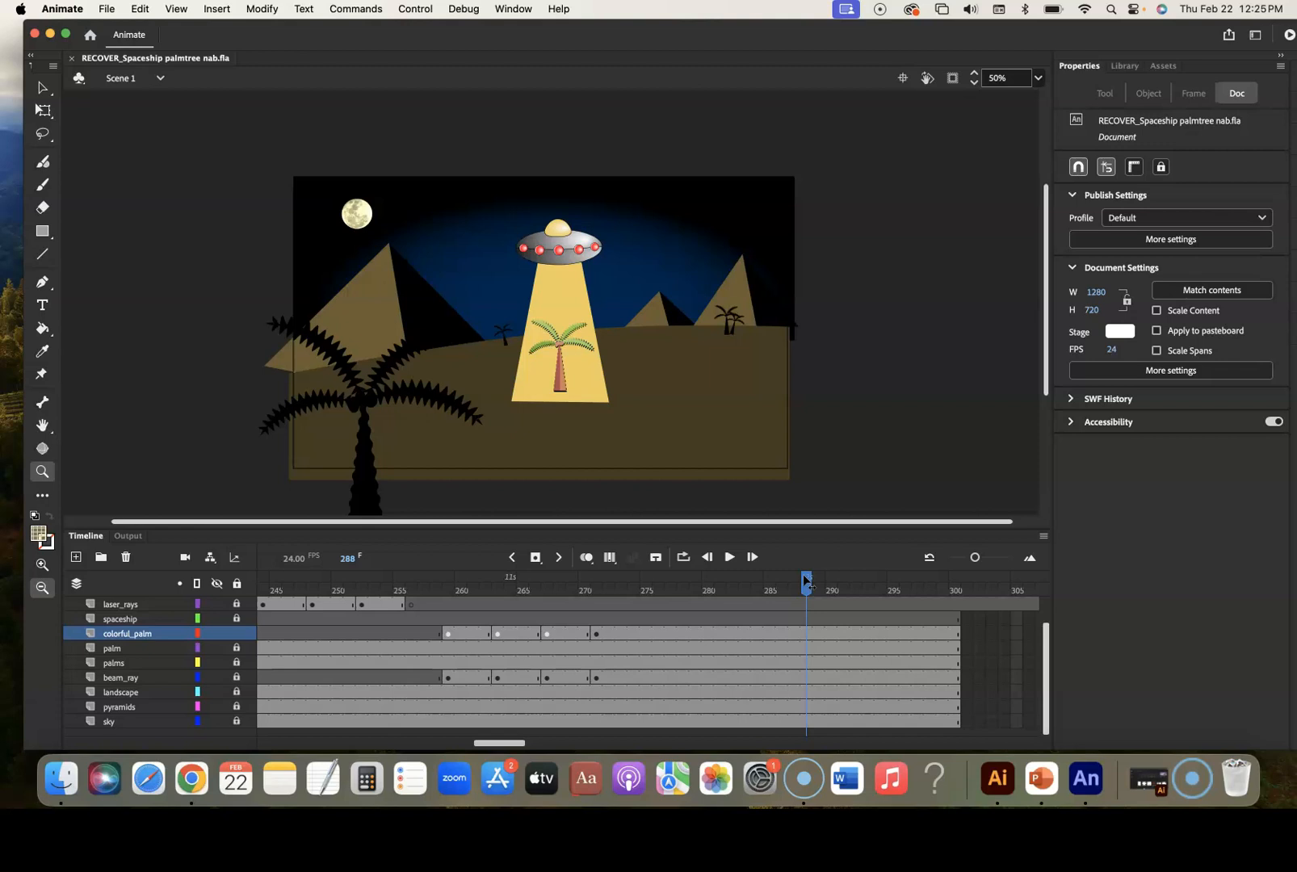
click(804, 588)
drag(804, 588, 991, 588)
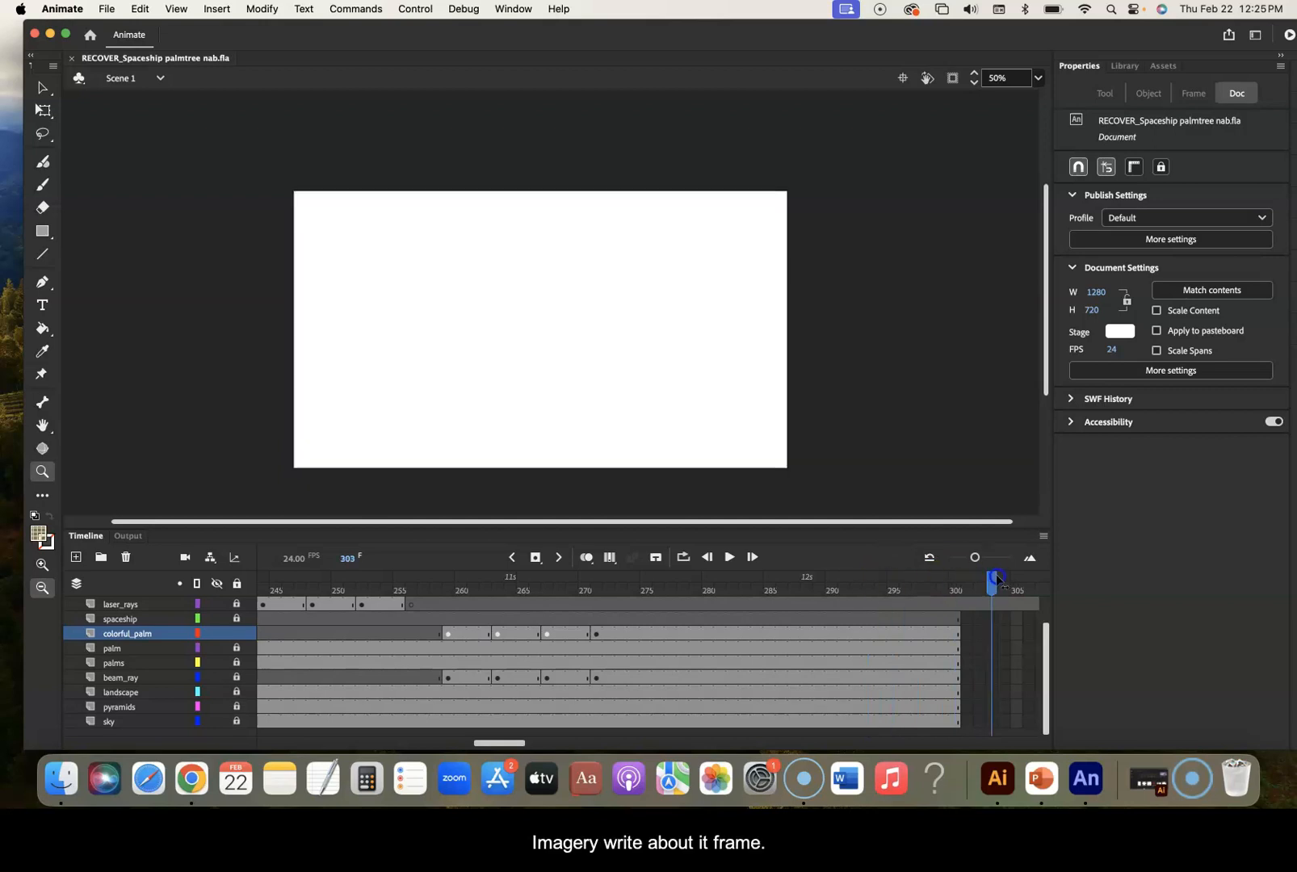
Try to extend the layers from colorful_palm to sky by moving their frame 300 cells to frame 304, and undo the move
click(958, 635)
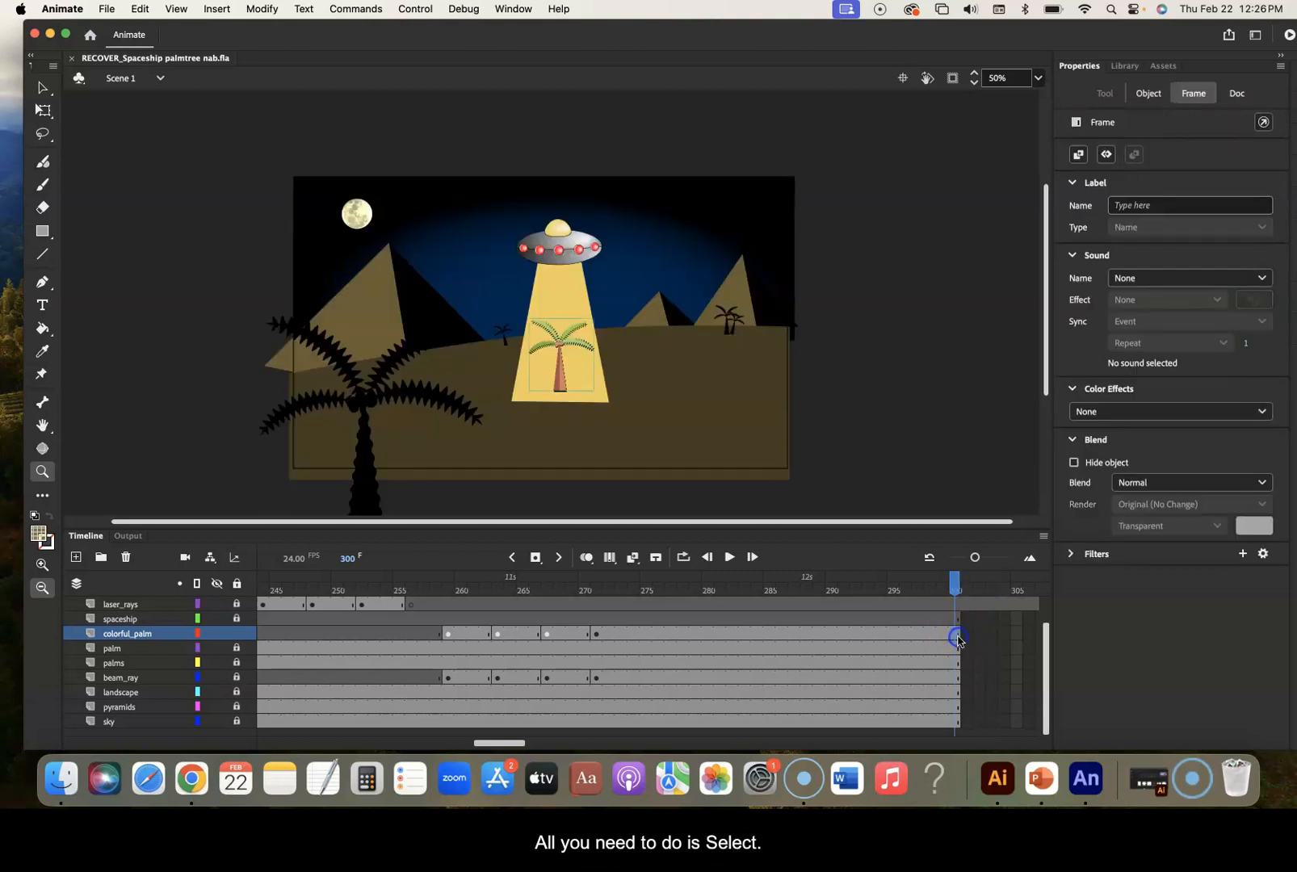
shift+click(959, 722)
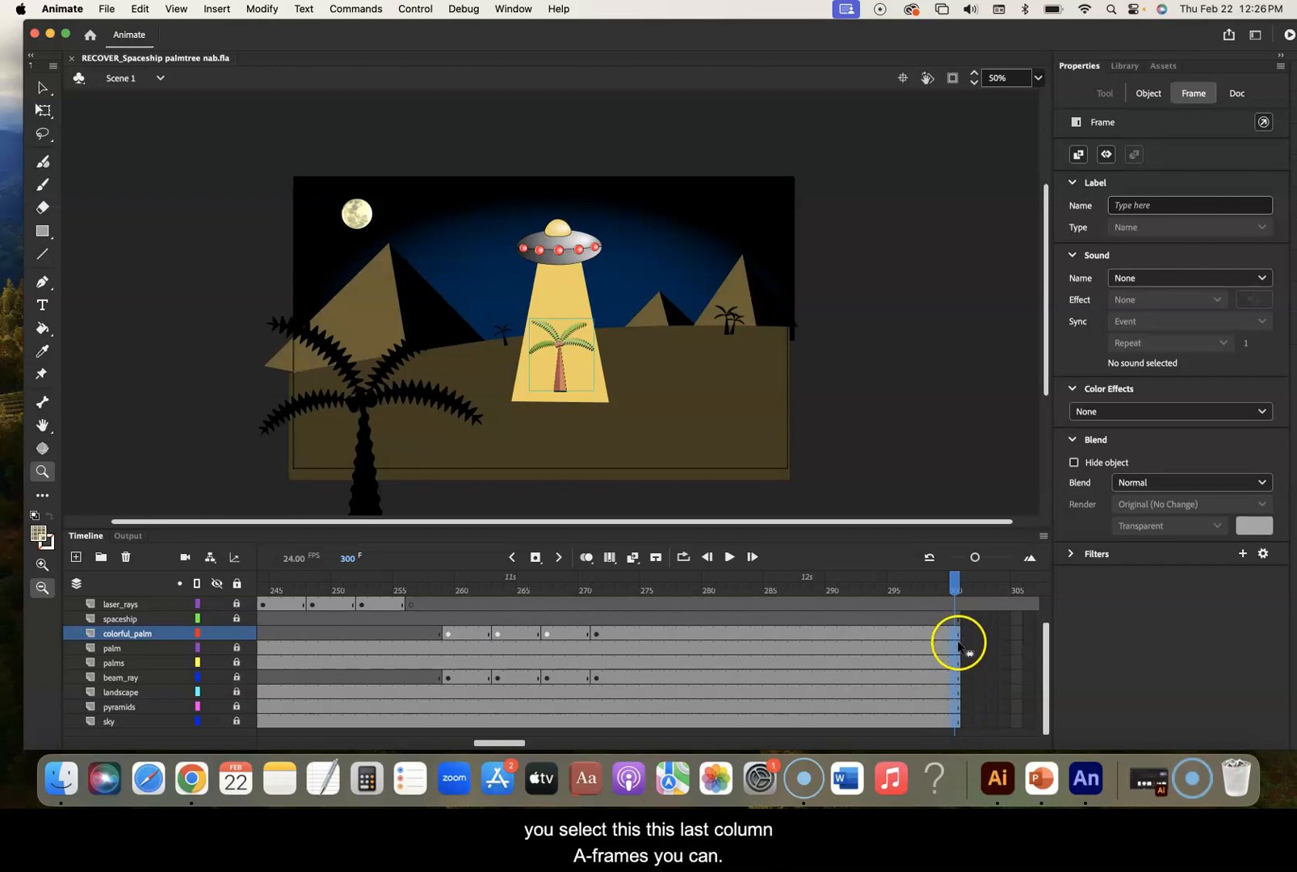
click(959, 709)
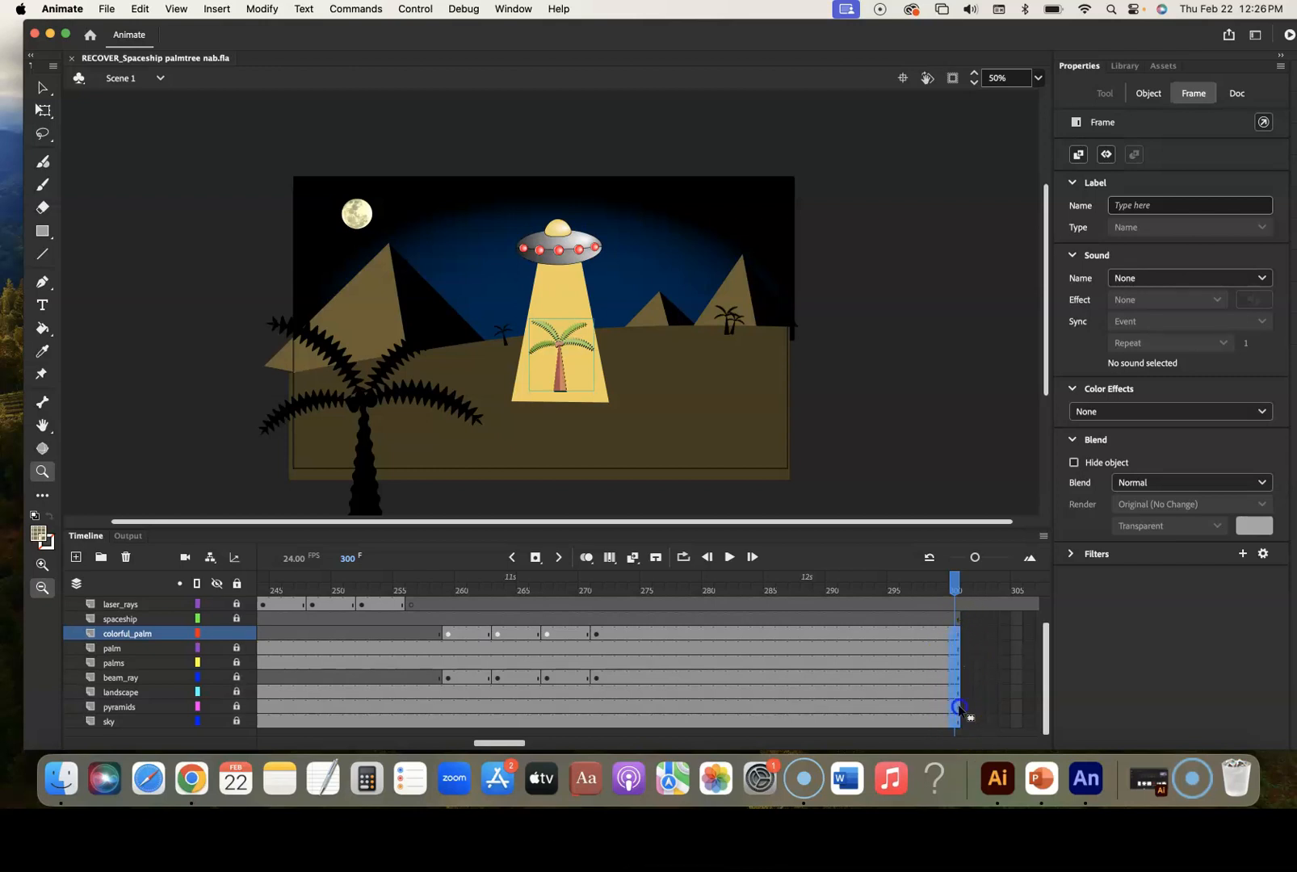
drag(960, 708, 1005, 708)
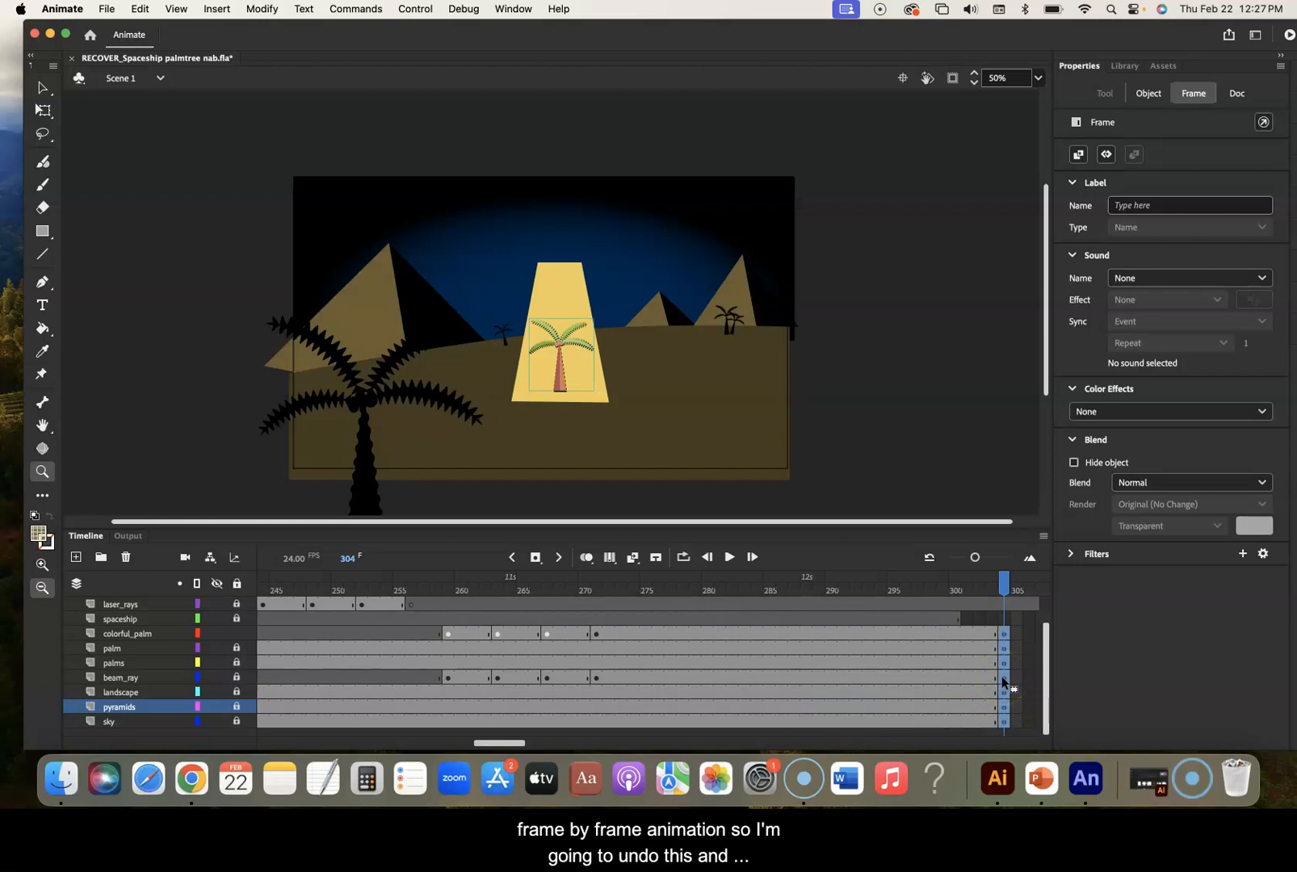
key(super+z)
scroll(953, 670, right, 5)
scroll(954, 669, left, 5)
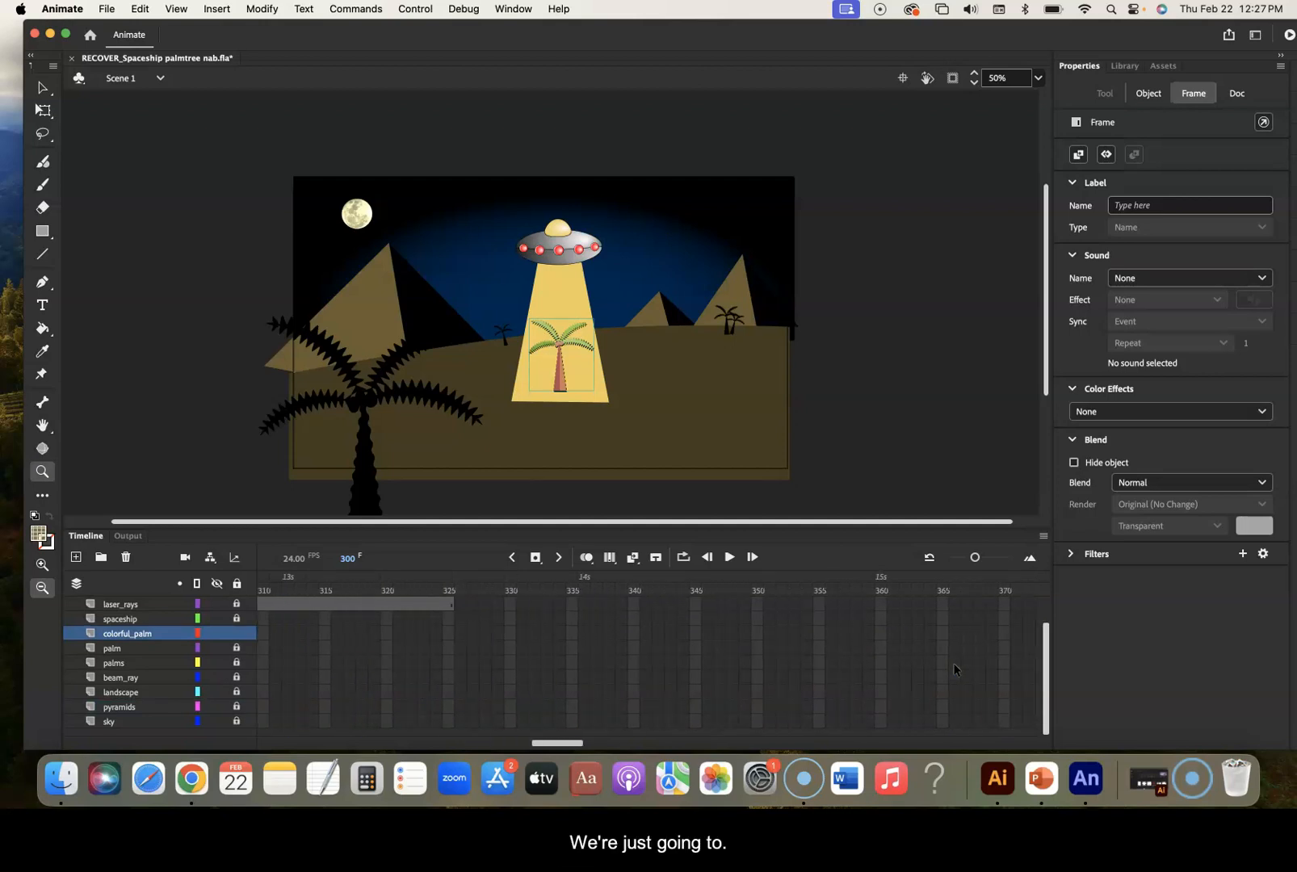
scroll(954, 670, right, 7)
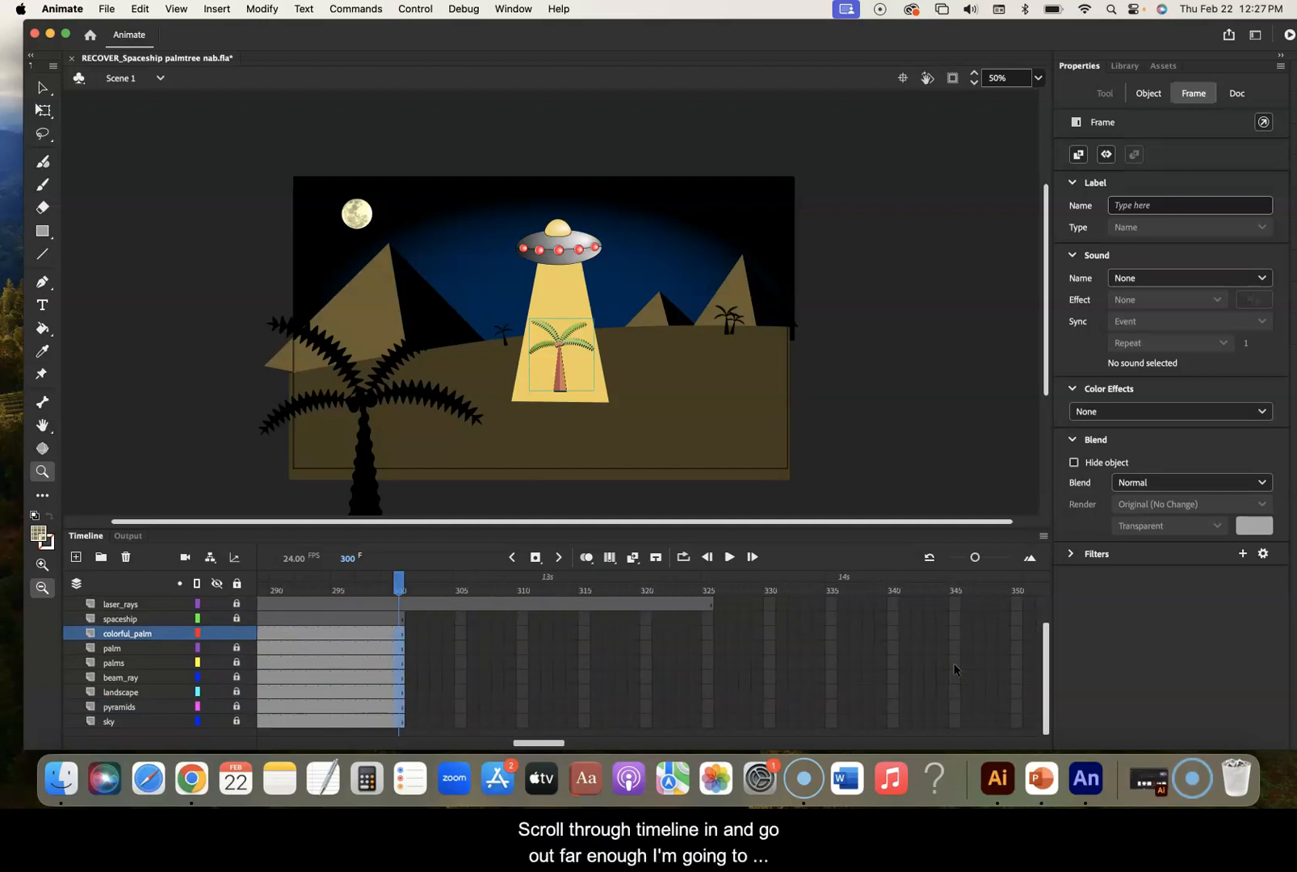
scroll(953, 670, right, 4)
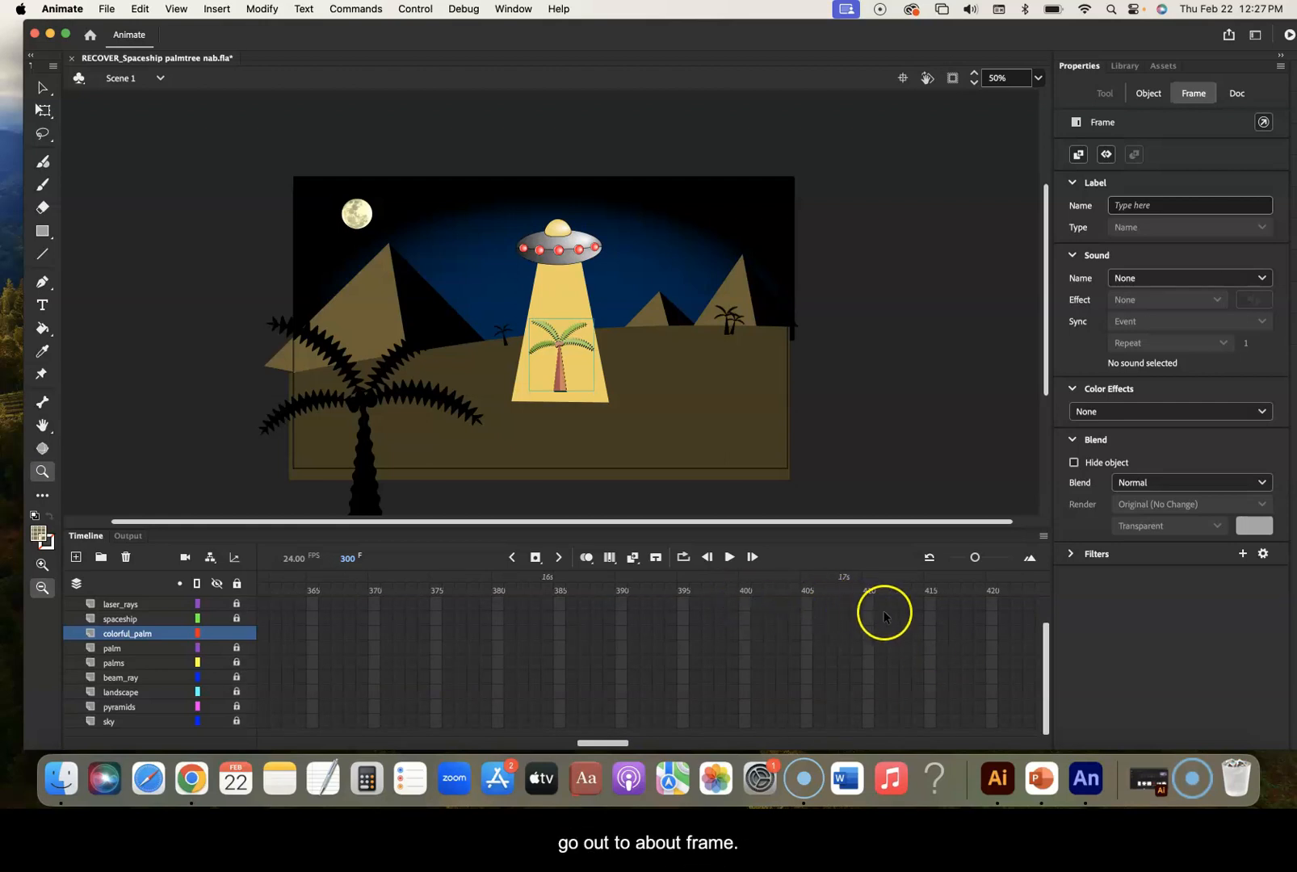
click(992, 606)
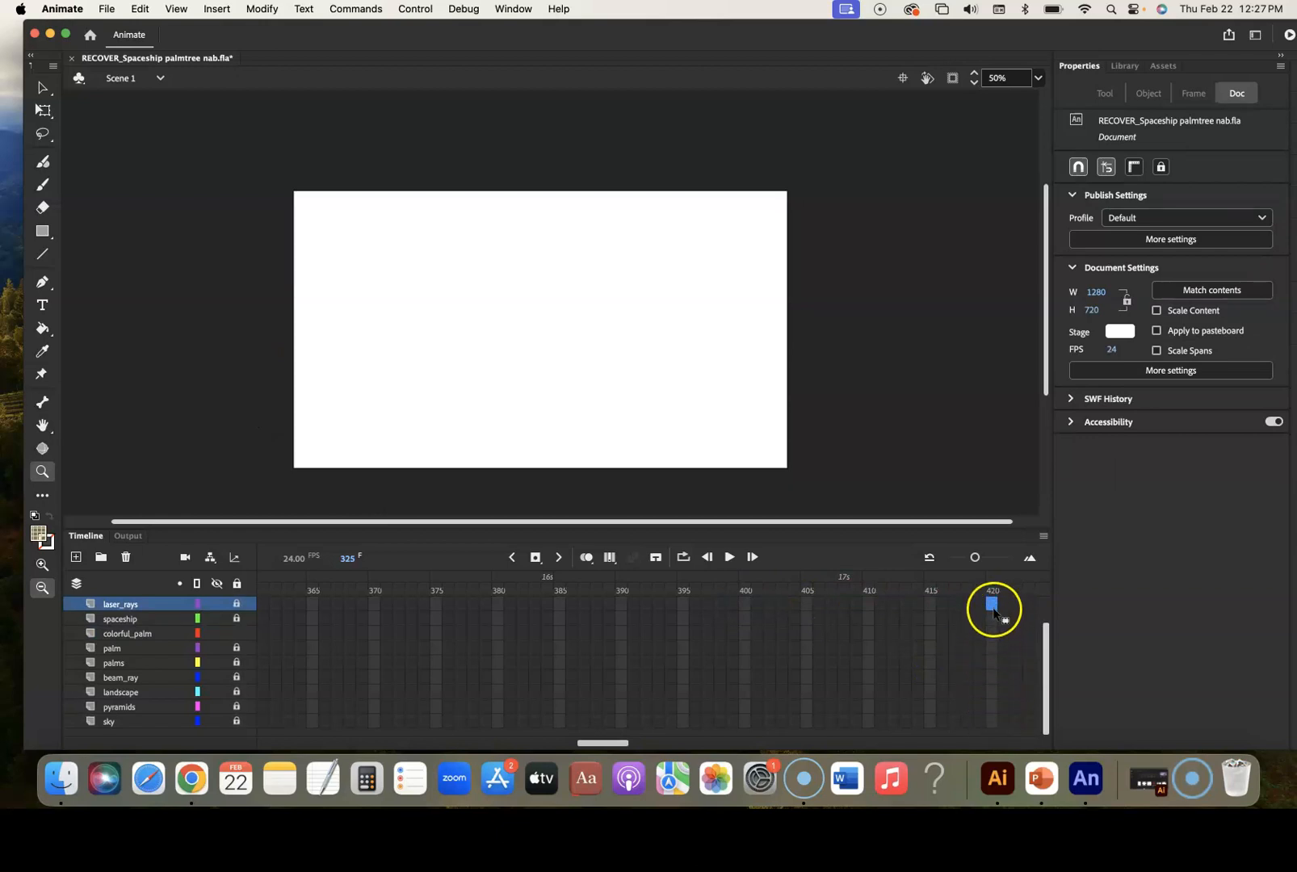
click(992, 731)
shift+click(991, 727)
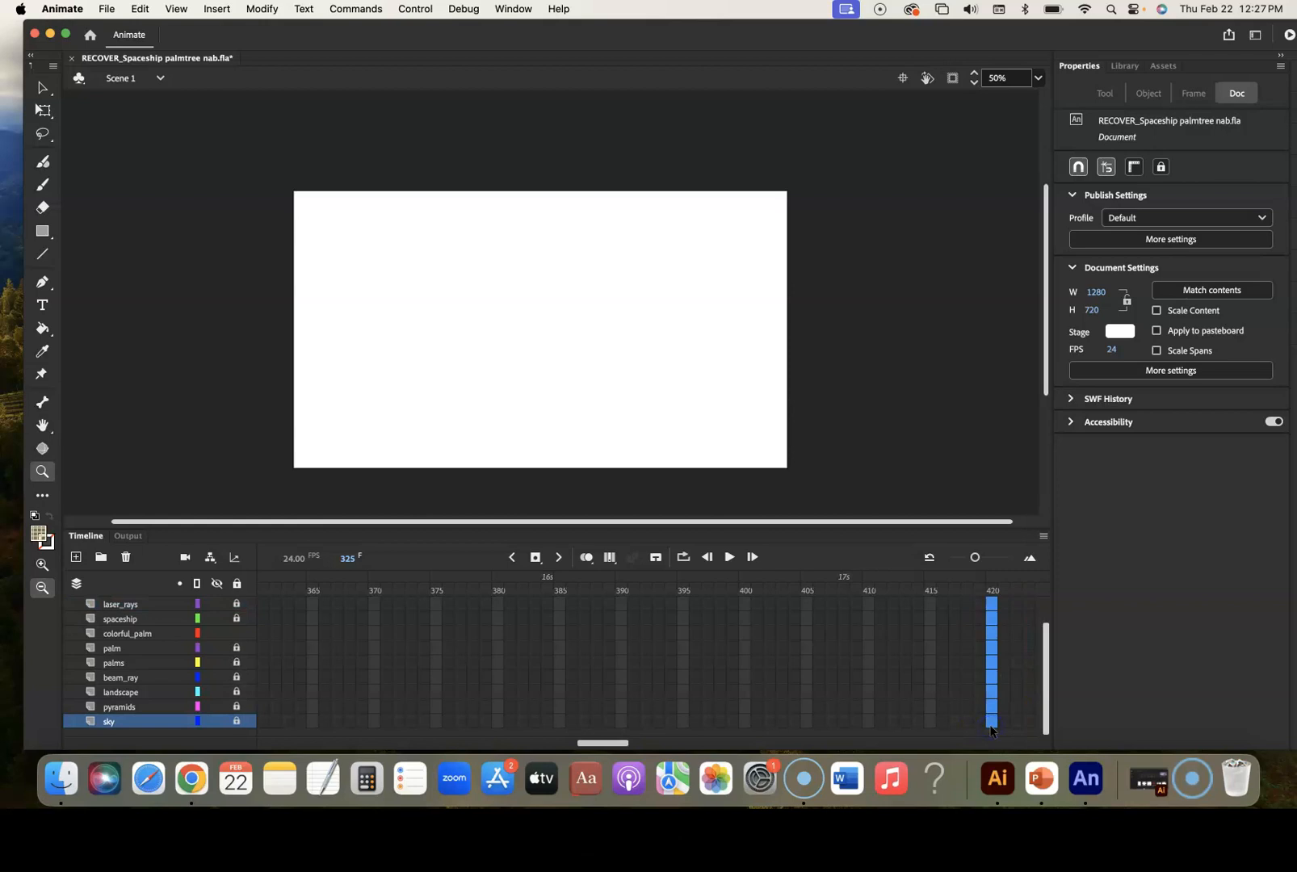
drag(1047, 671, 1050, 617)
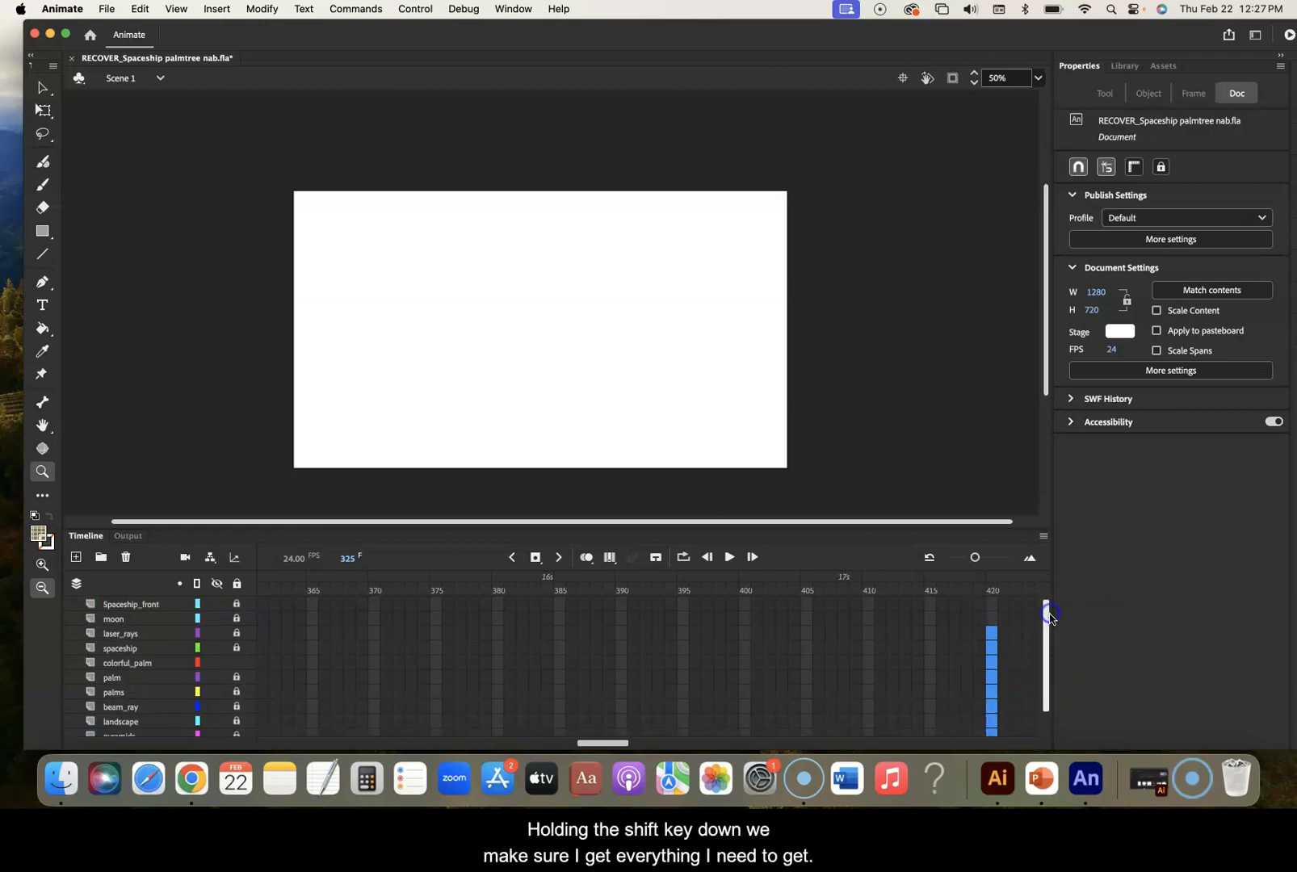
Insert frames up to frame 420 on every layer from Spaceship_front to sky, and undo the extension
click(993, 605)
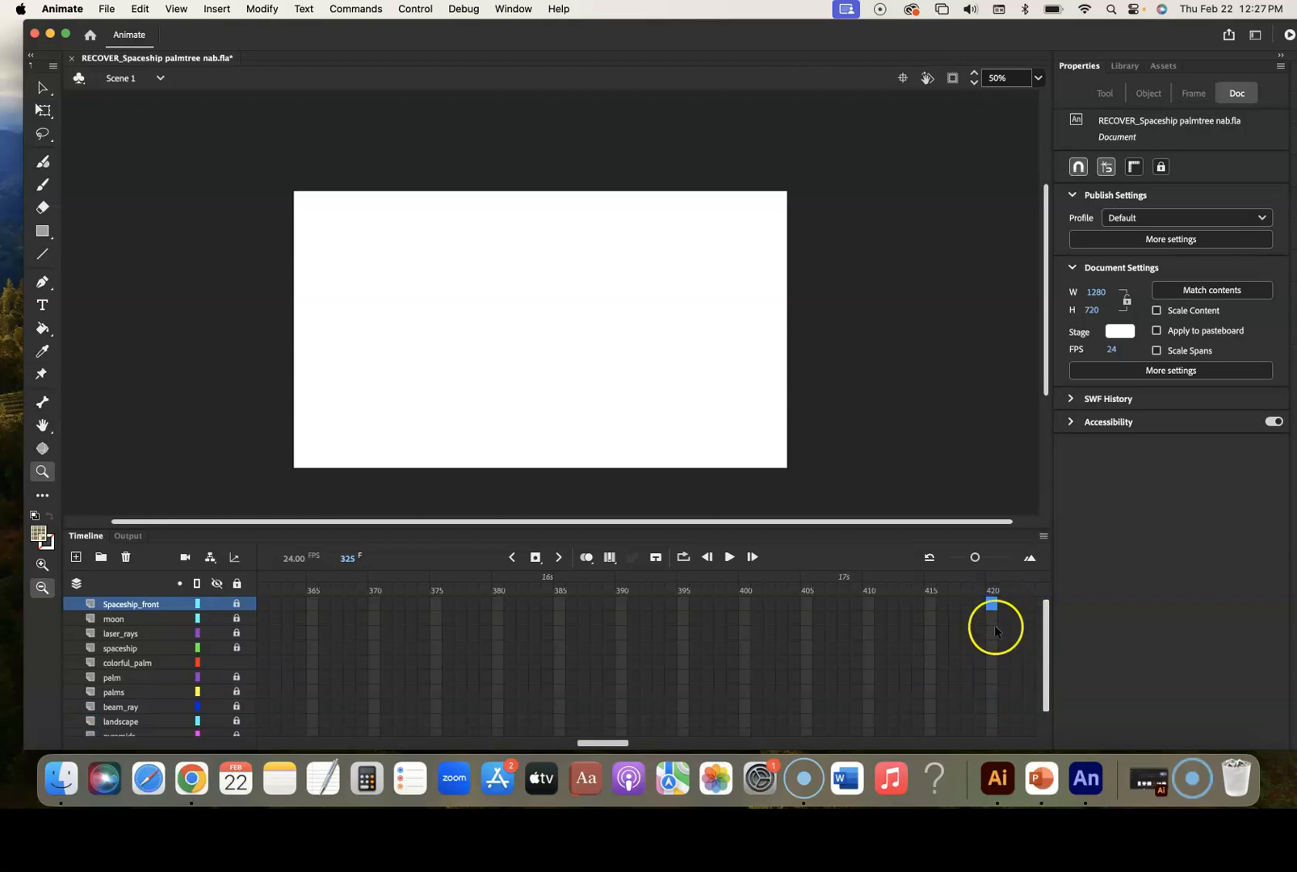
scroll(988, 707, right, 6)
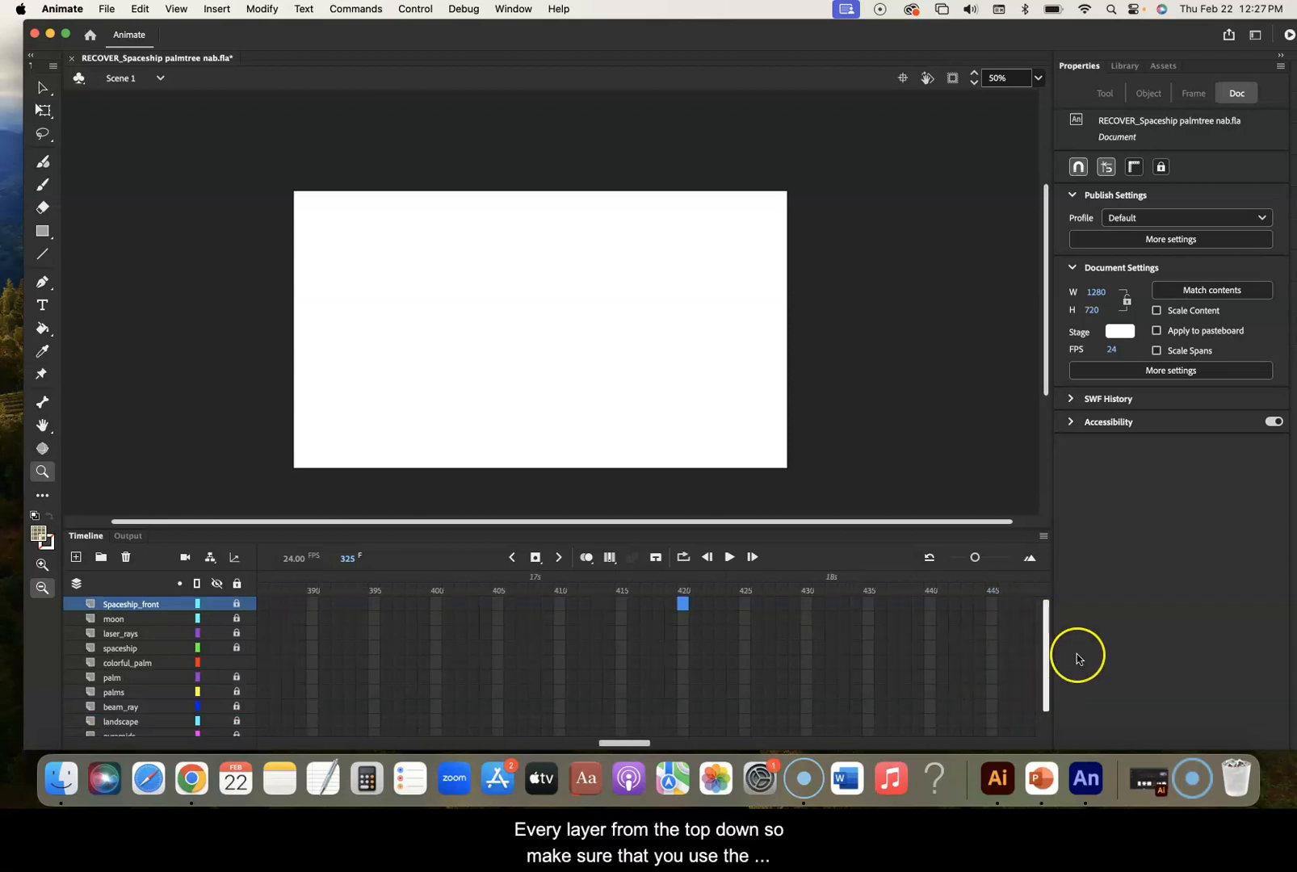
mouse_move(1049, 649)
mouse_down()
mouse_move(1049, 699)
mouse_move(1047, 622)
mouse_up()
scroll(868, 651, left, 4)
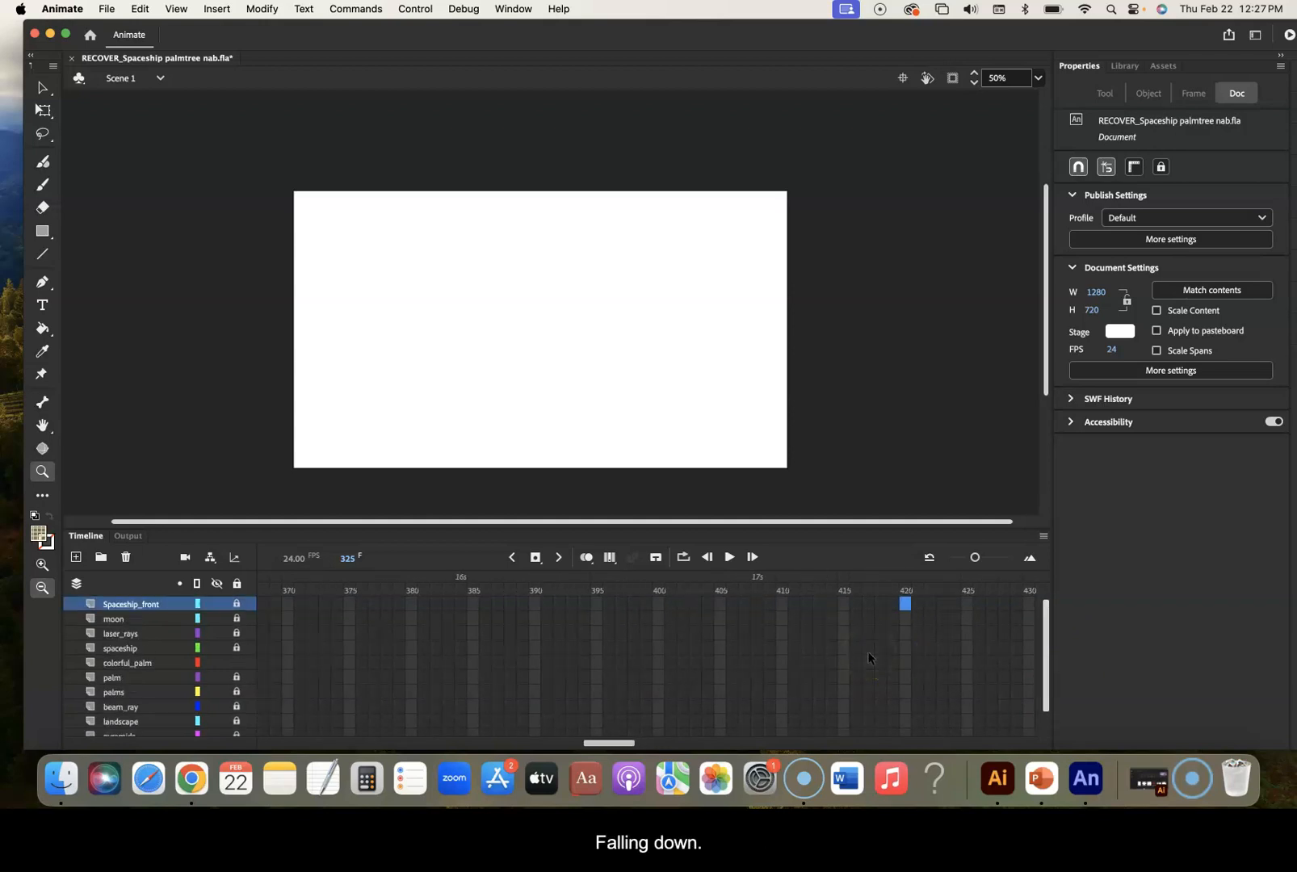
drag(1045, 613, 1048, 695)
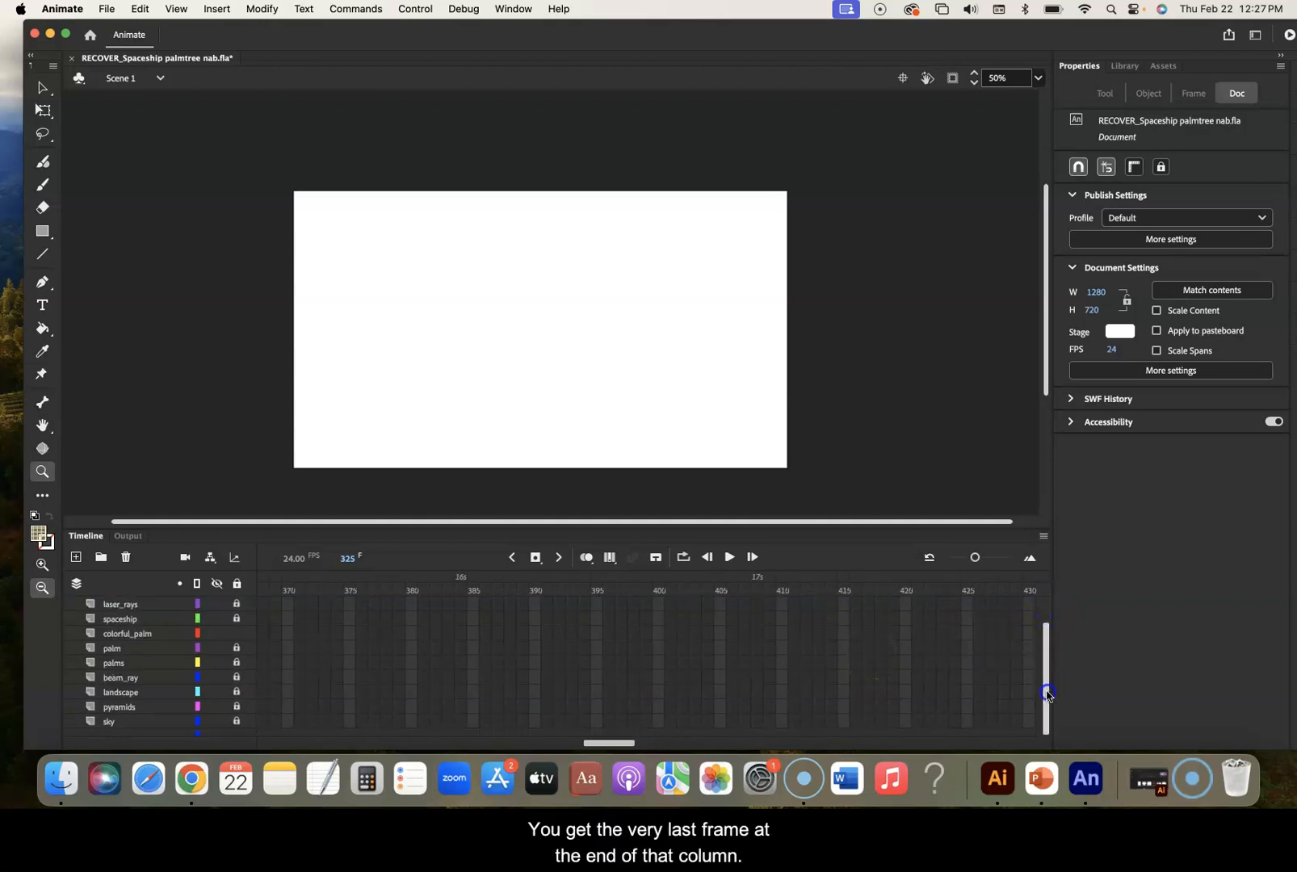
click(905, 727)
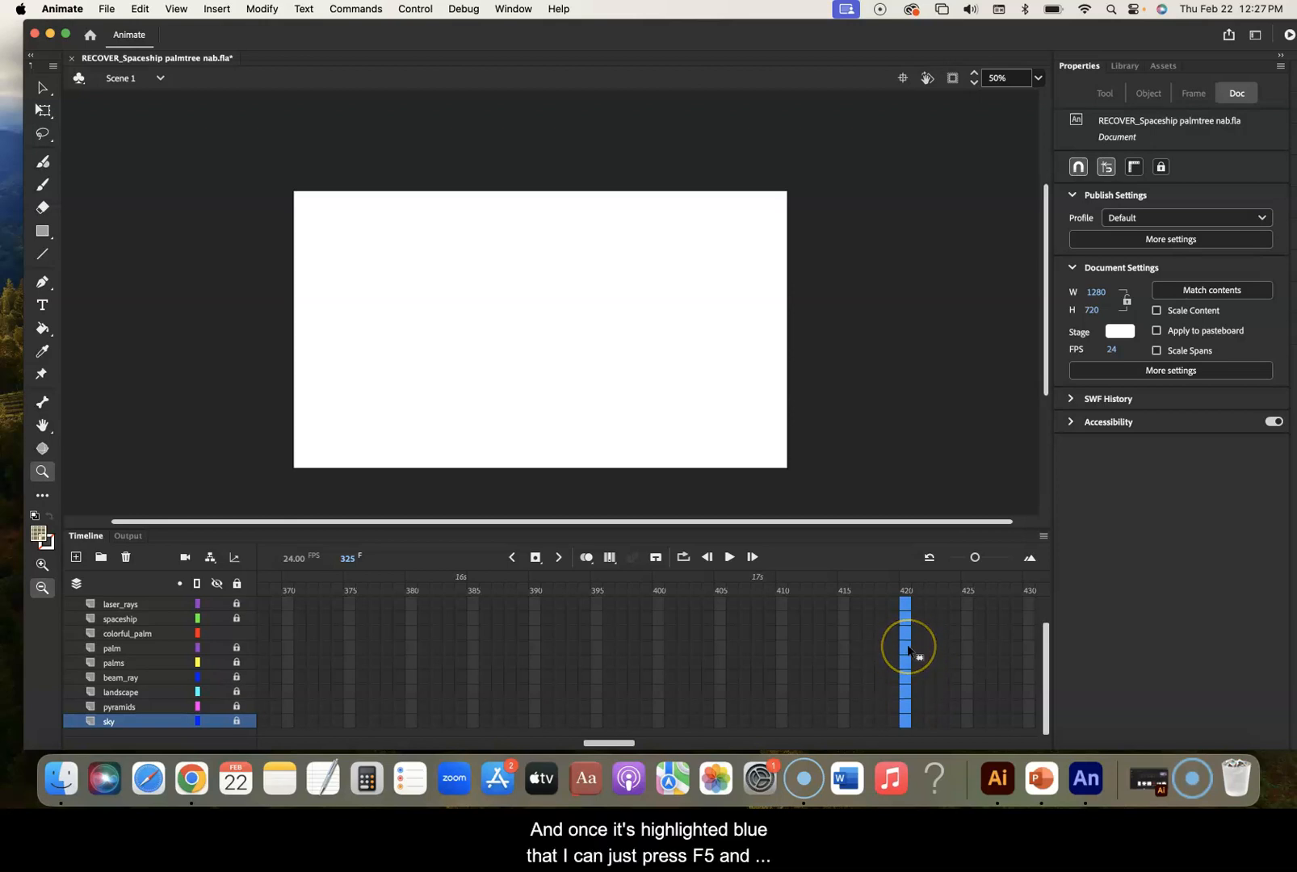
key(F5)
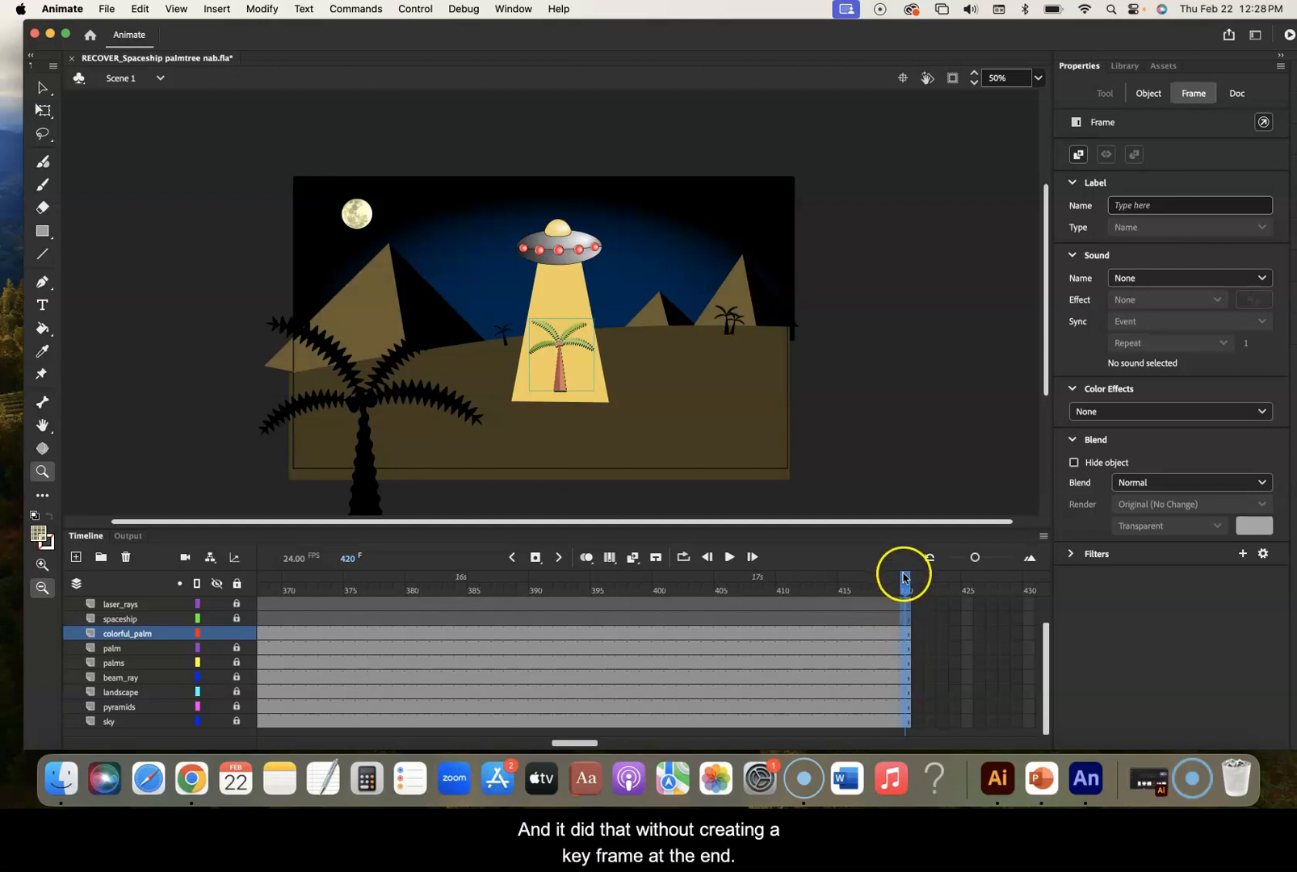
drag(905, 580, 844, 581)
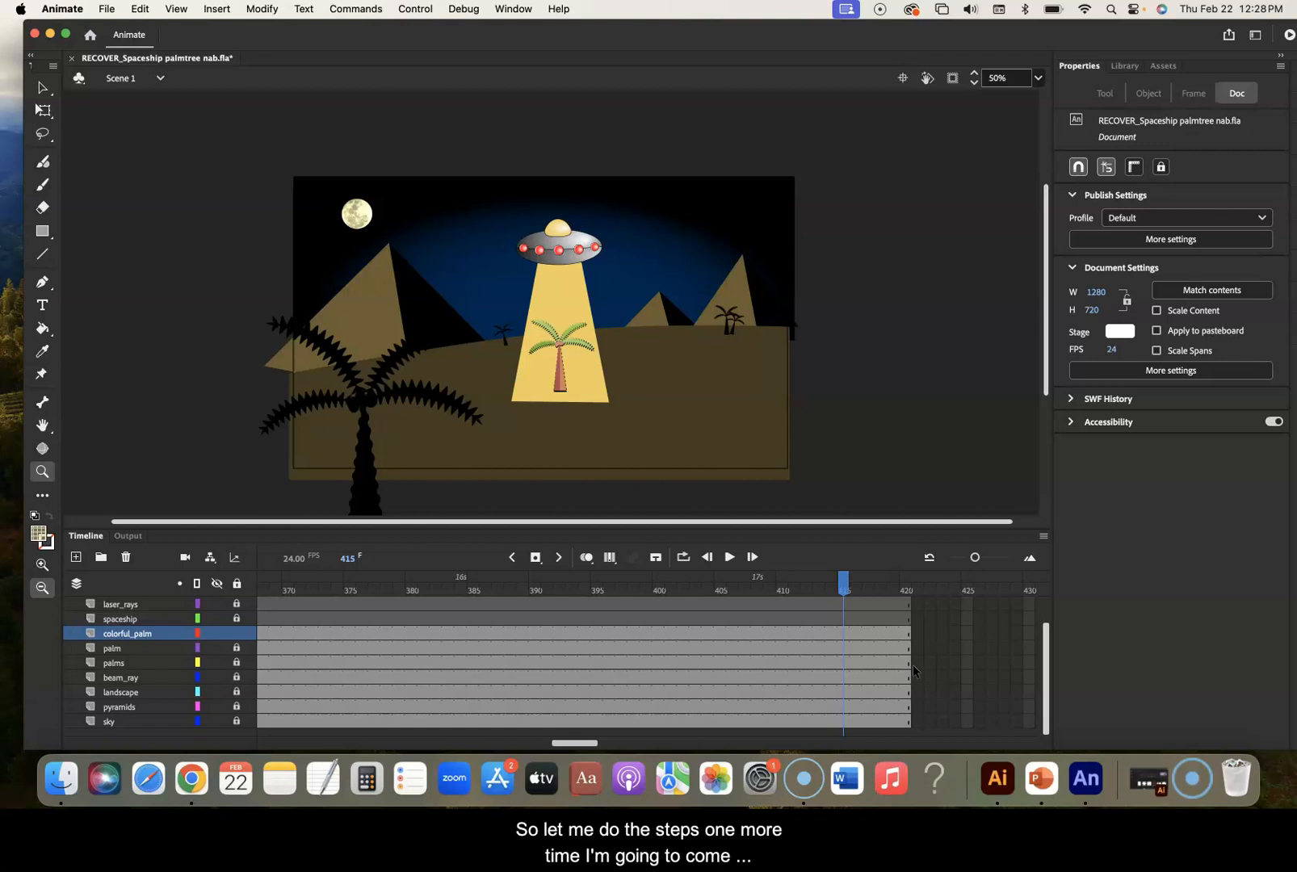
key(super+z)
key(super+z)
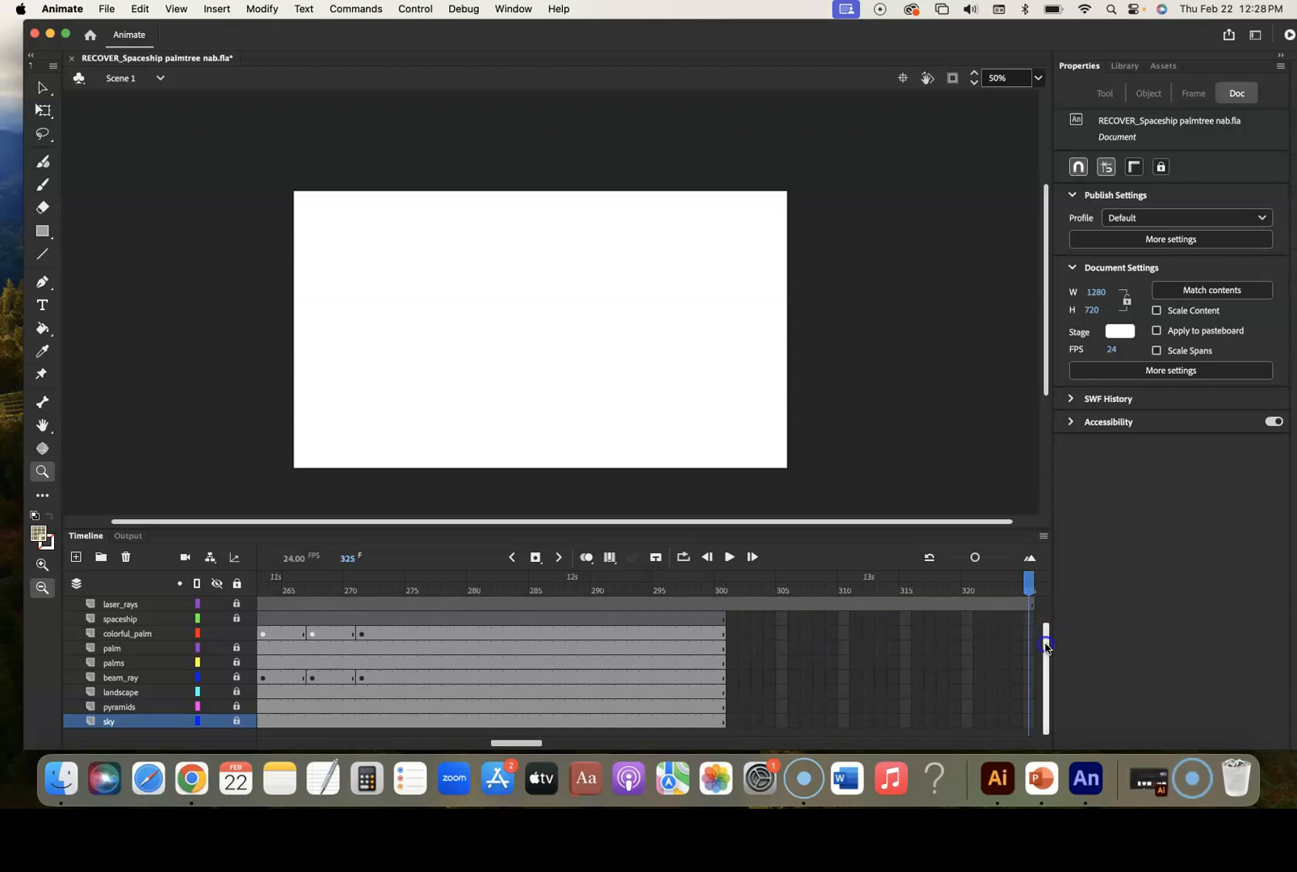
drag(1045, 631, 1046, 607)
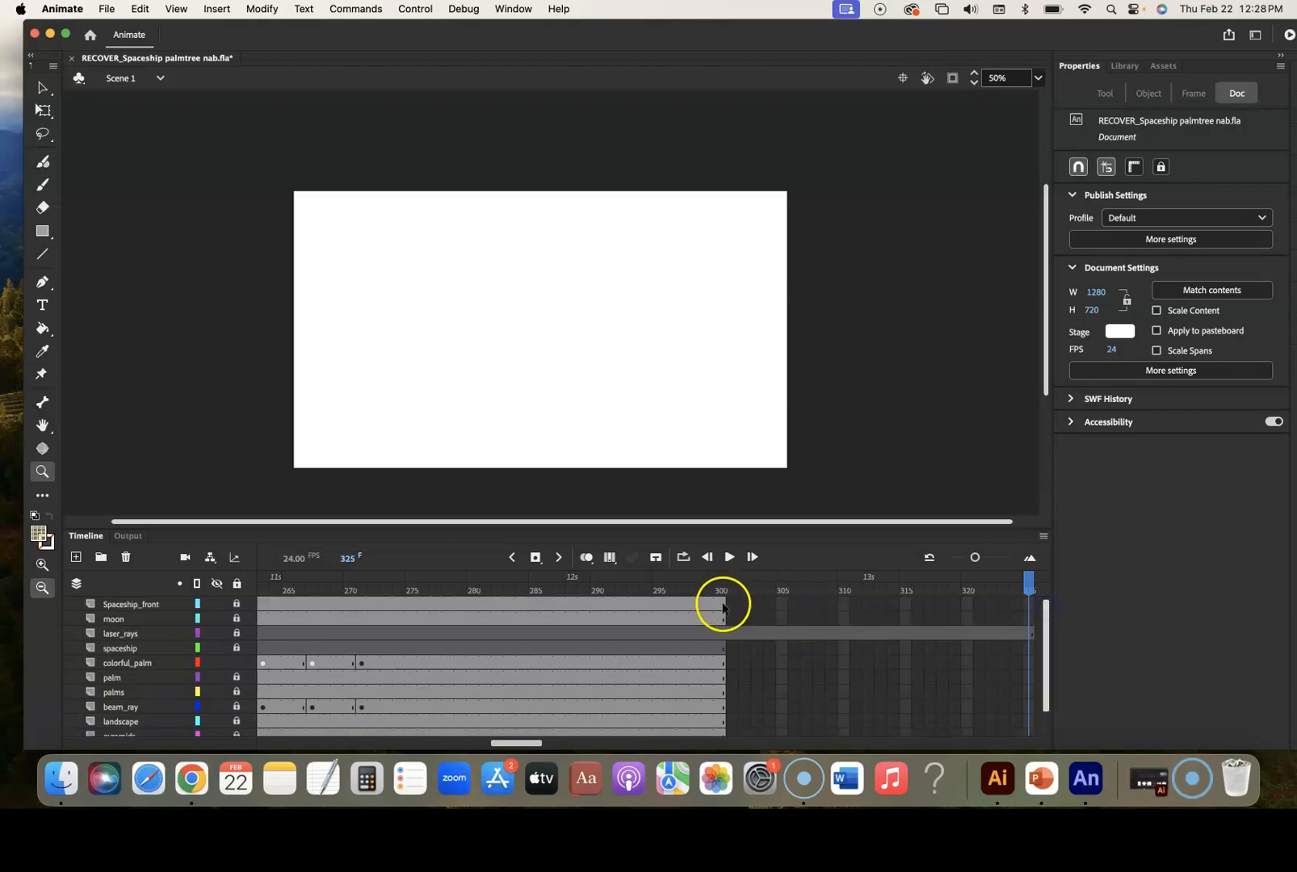
click(723, 606)
drag(723, 606, 721, 729)
scroll(721, 727, right, 10)
click(758, 730)
scroll(757, 731, right, 5)
scroll(757, 725, left, 10)
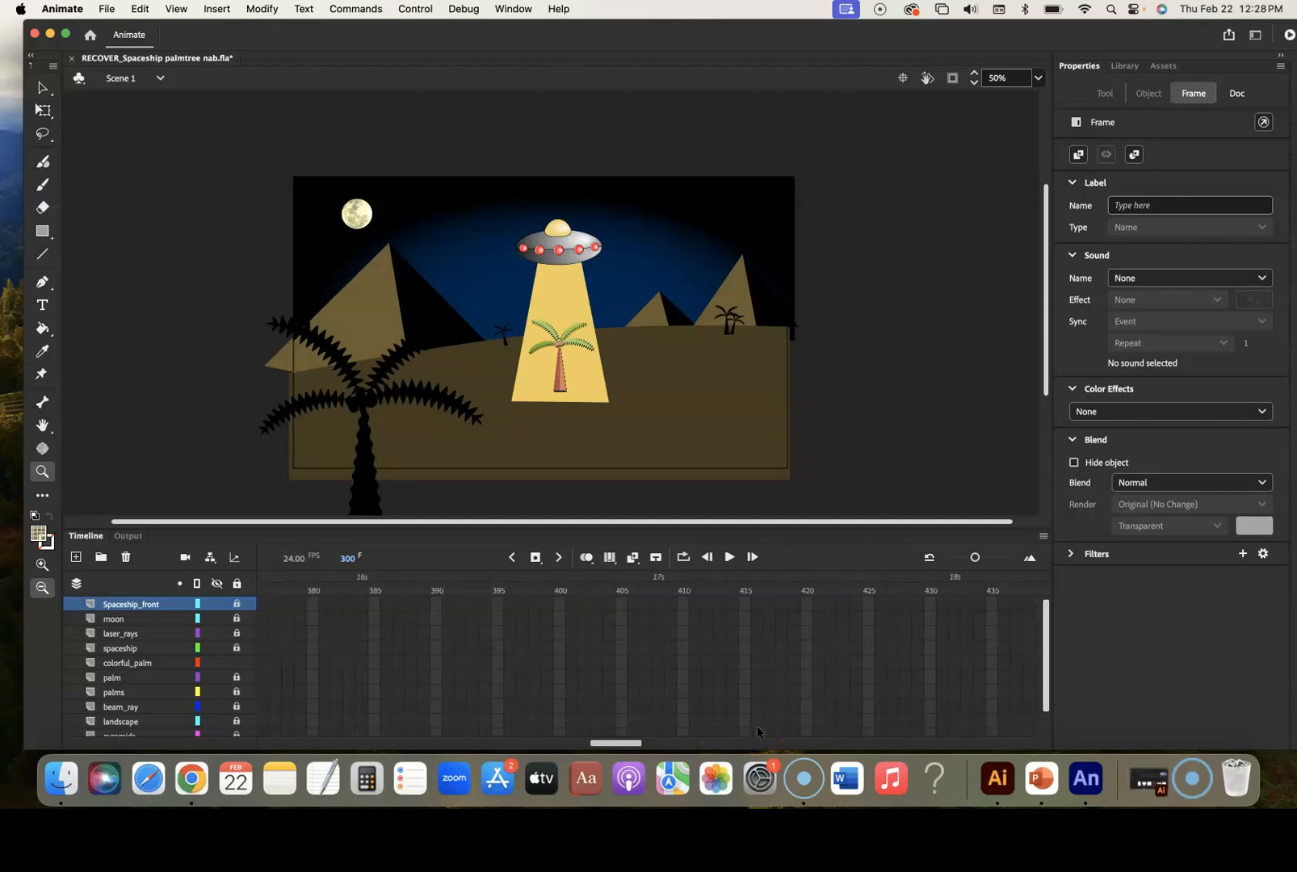
scroll(757, 726, right, 4)
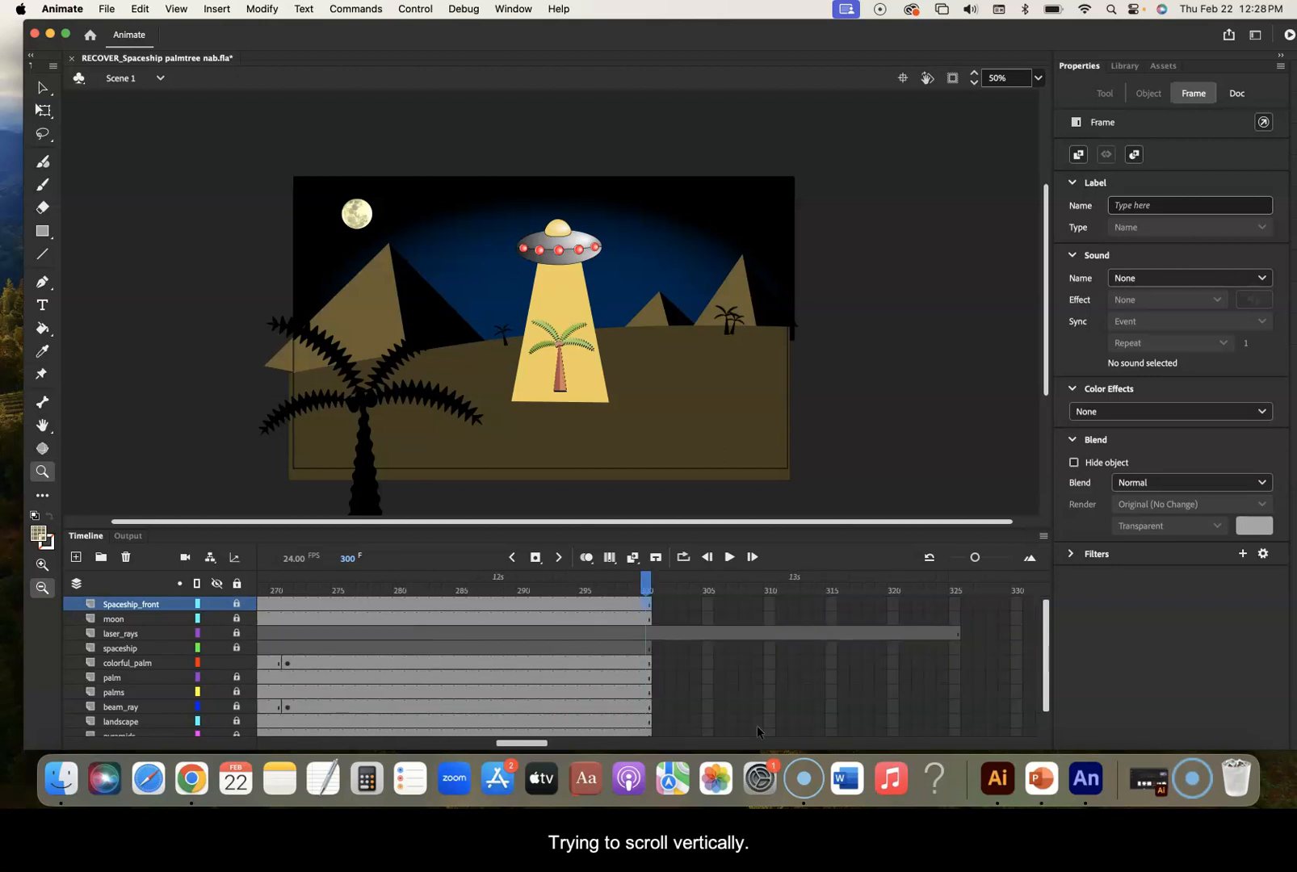
click(1000, 628)
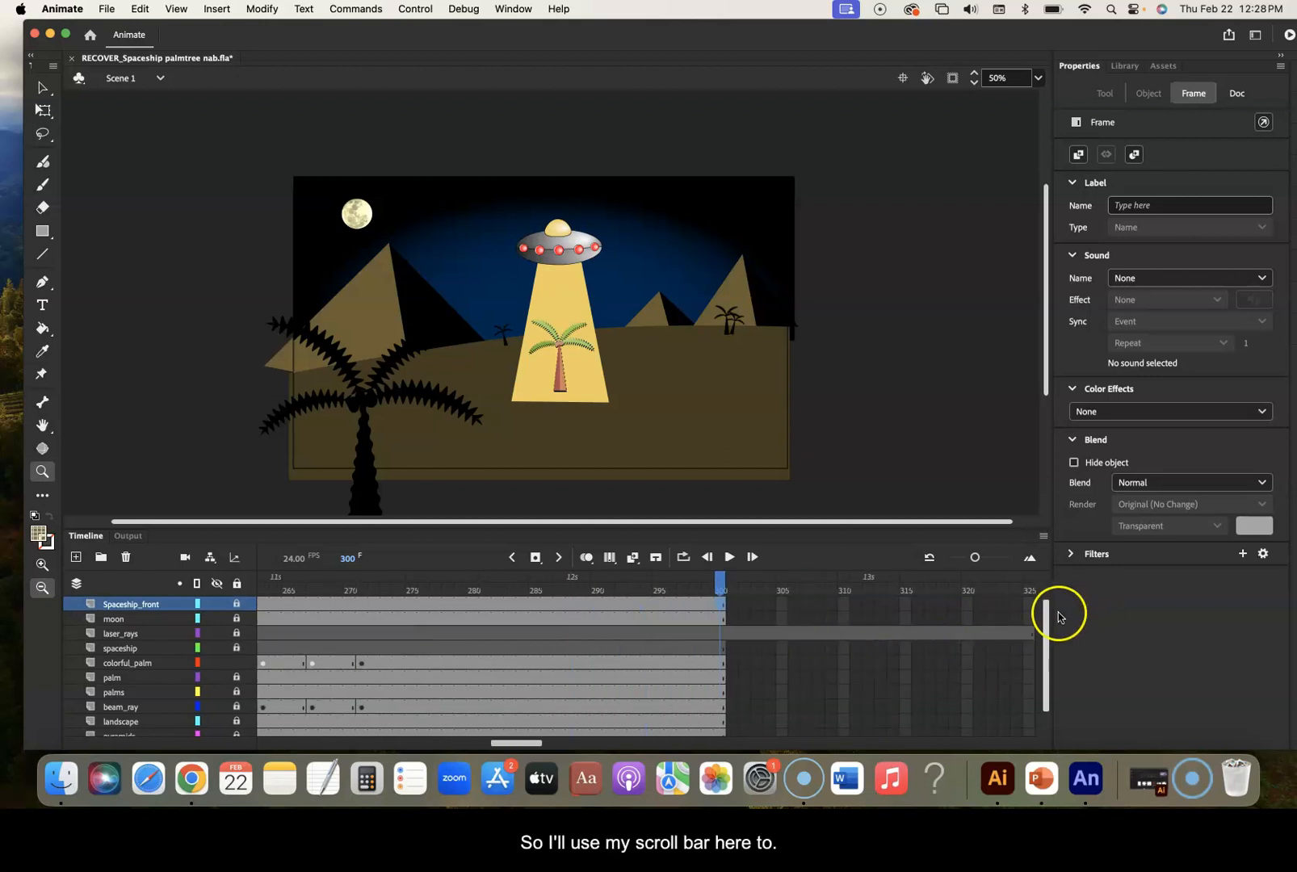
drag(1047, 611, 1048, 683)
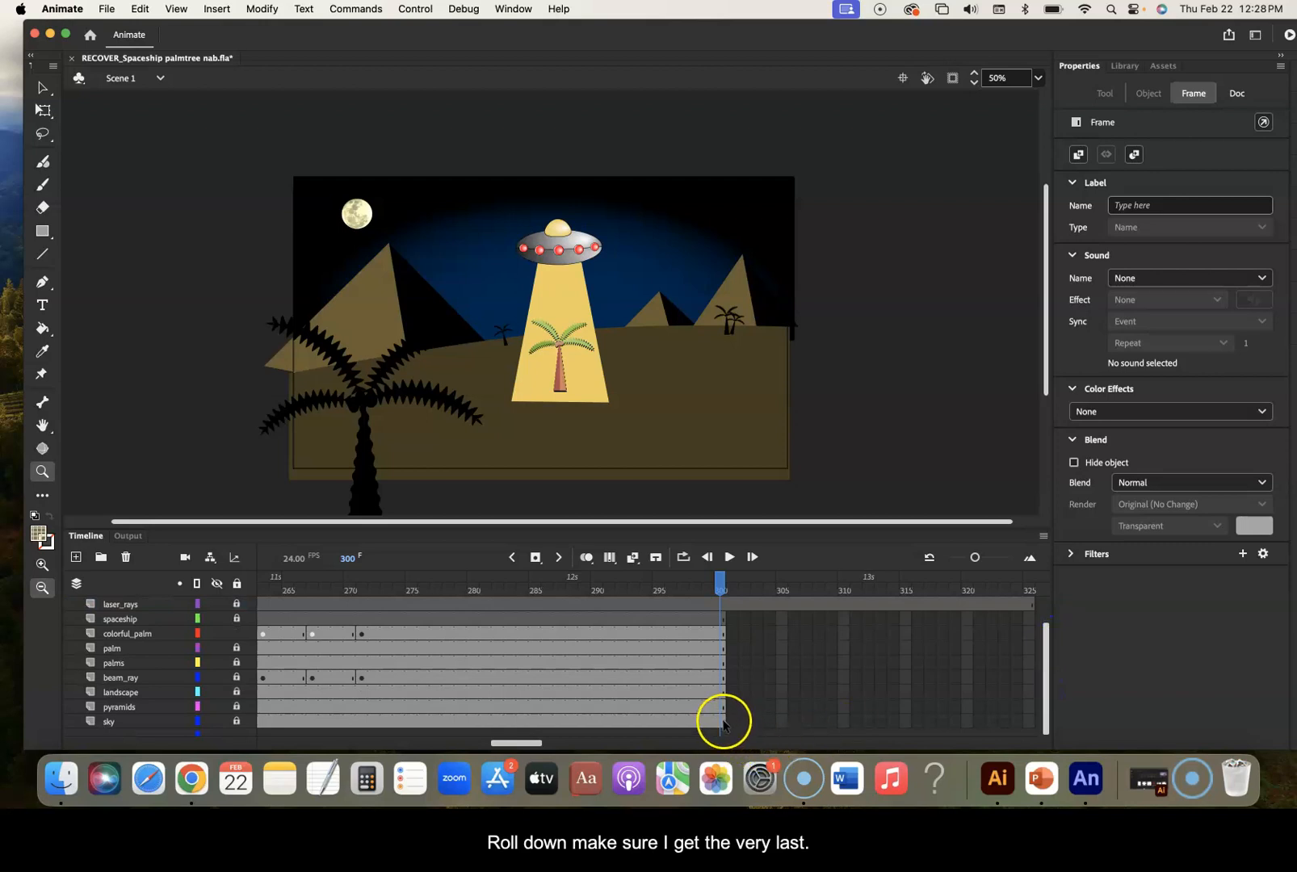
shift+click(723, 721)
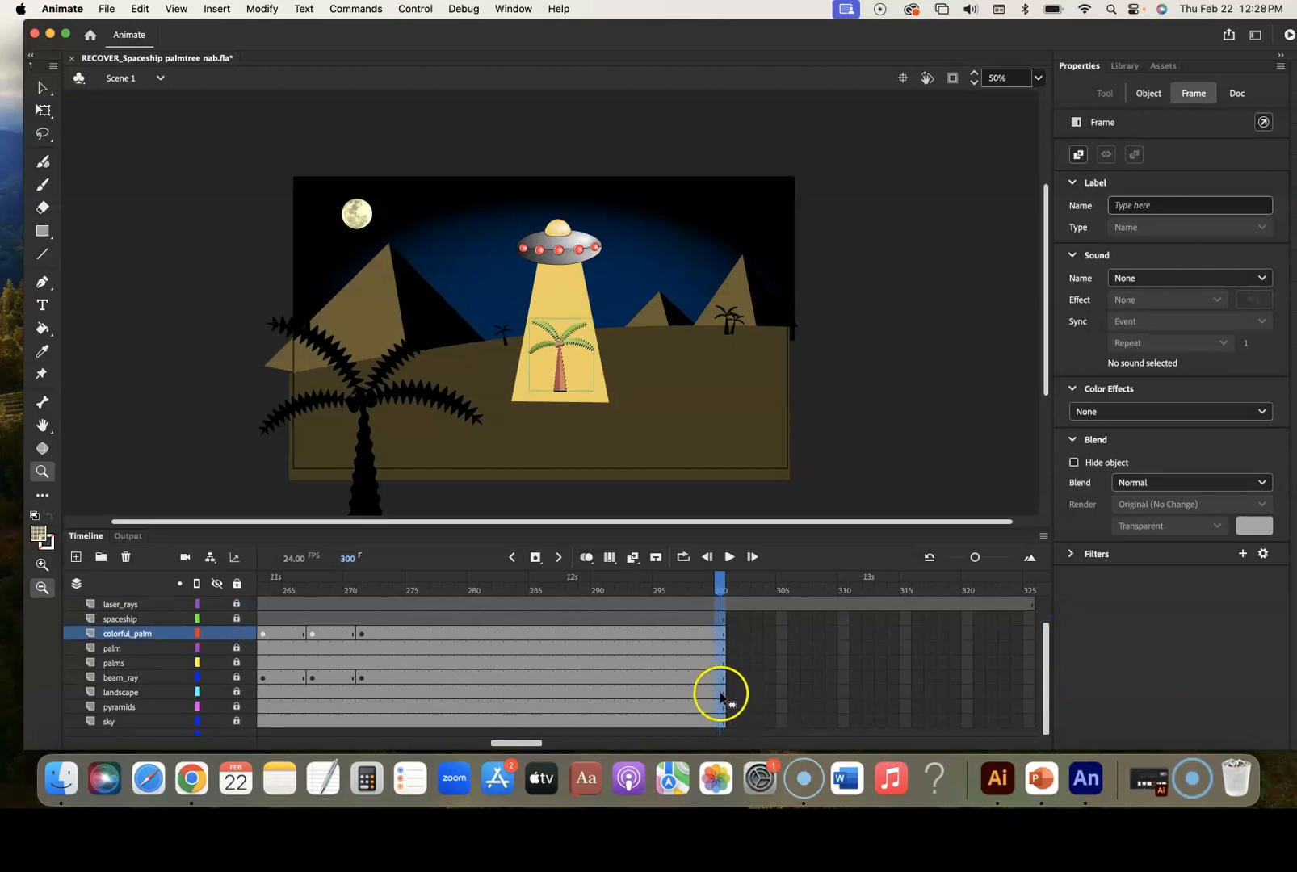
scroll(722, 662, up, 2)
scroll(721, 662, down, 2)
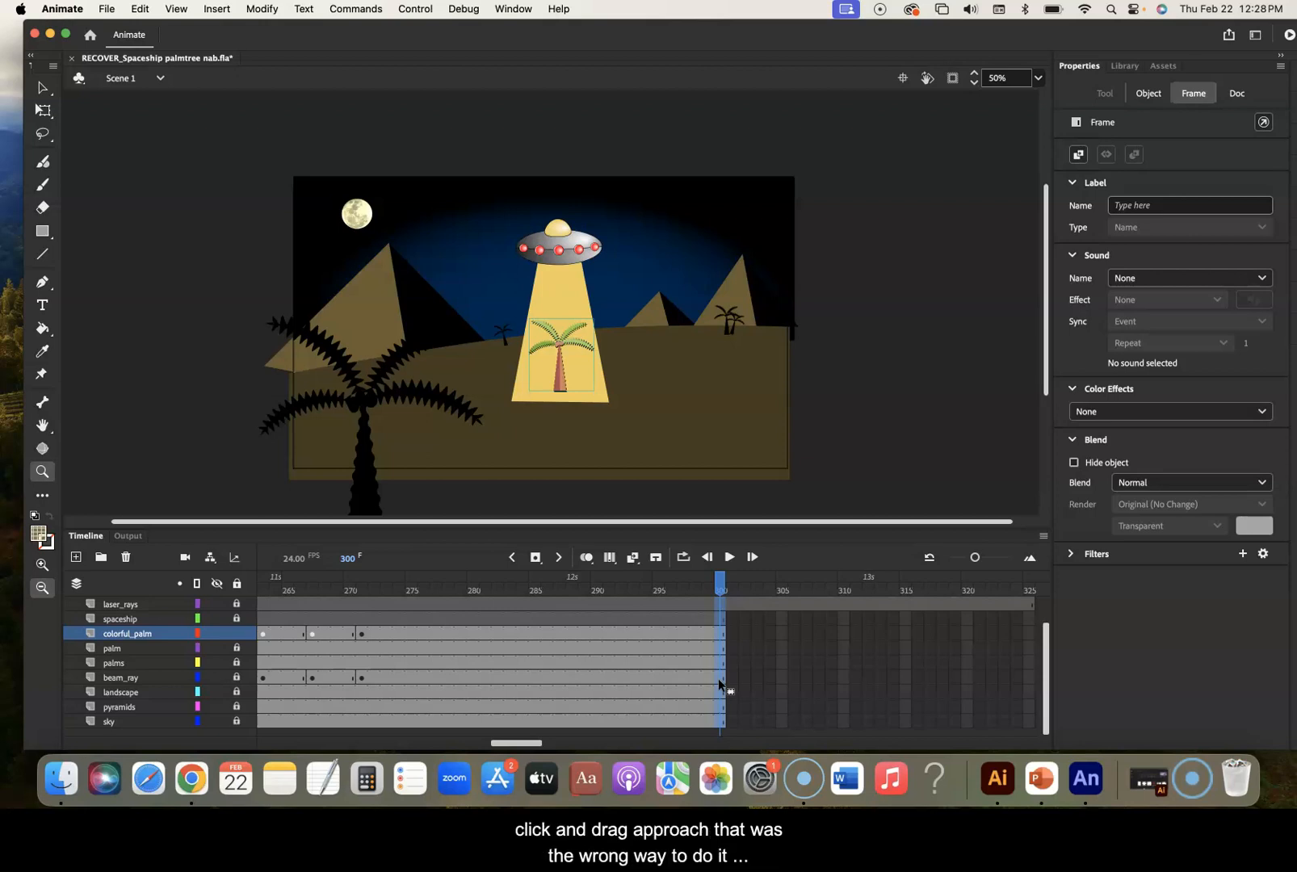
key(super+z)
Extend every layer from sky up to Spaceship_front to frame 420 by inserting frames
scroll(849, 684, right, 2)
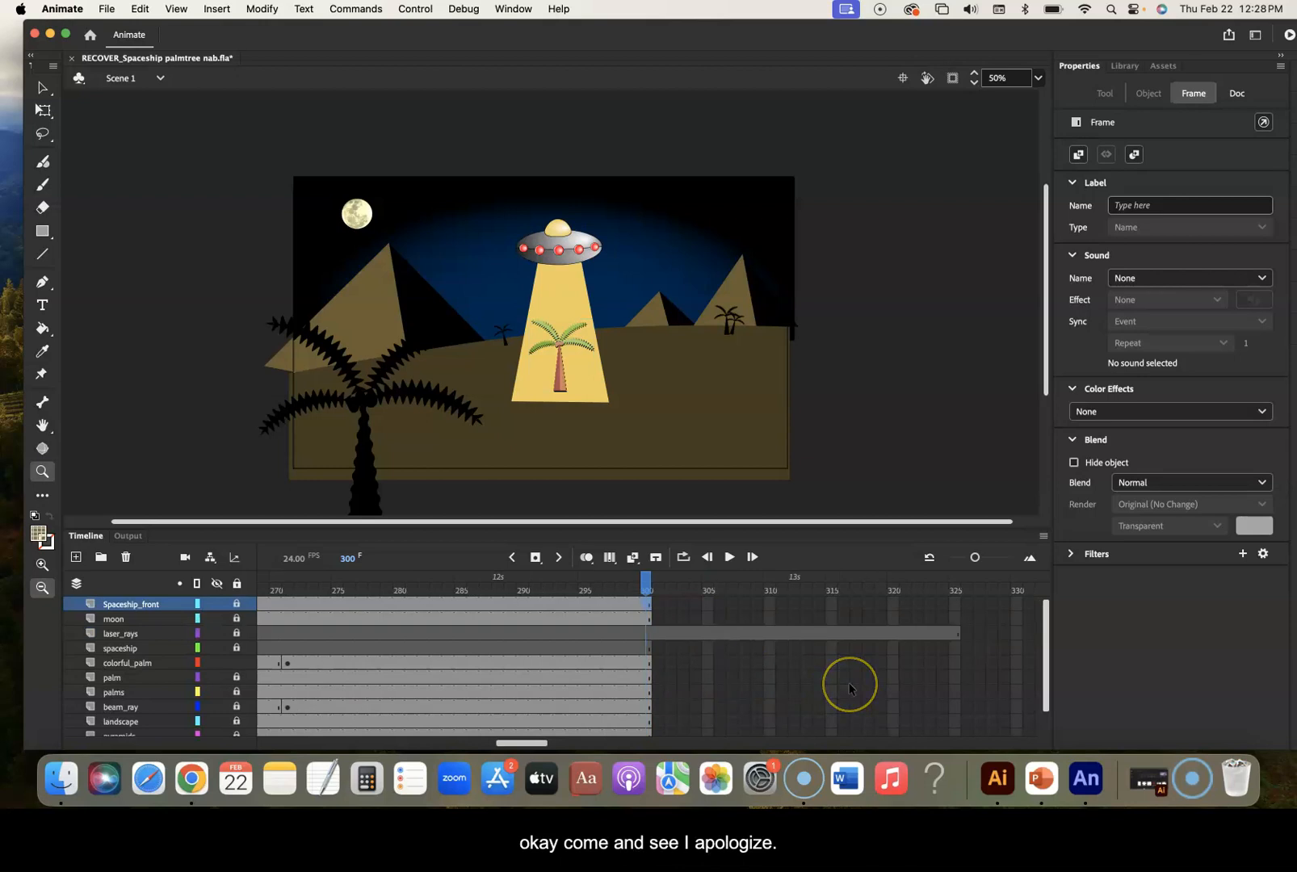
scroll(849, 682, down, 2)
scroll(849, 681, right, 6)
scroll(849, 681, right, 2)
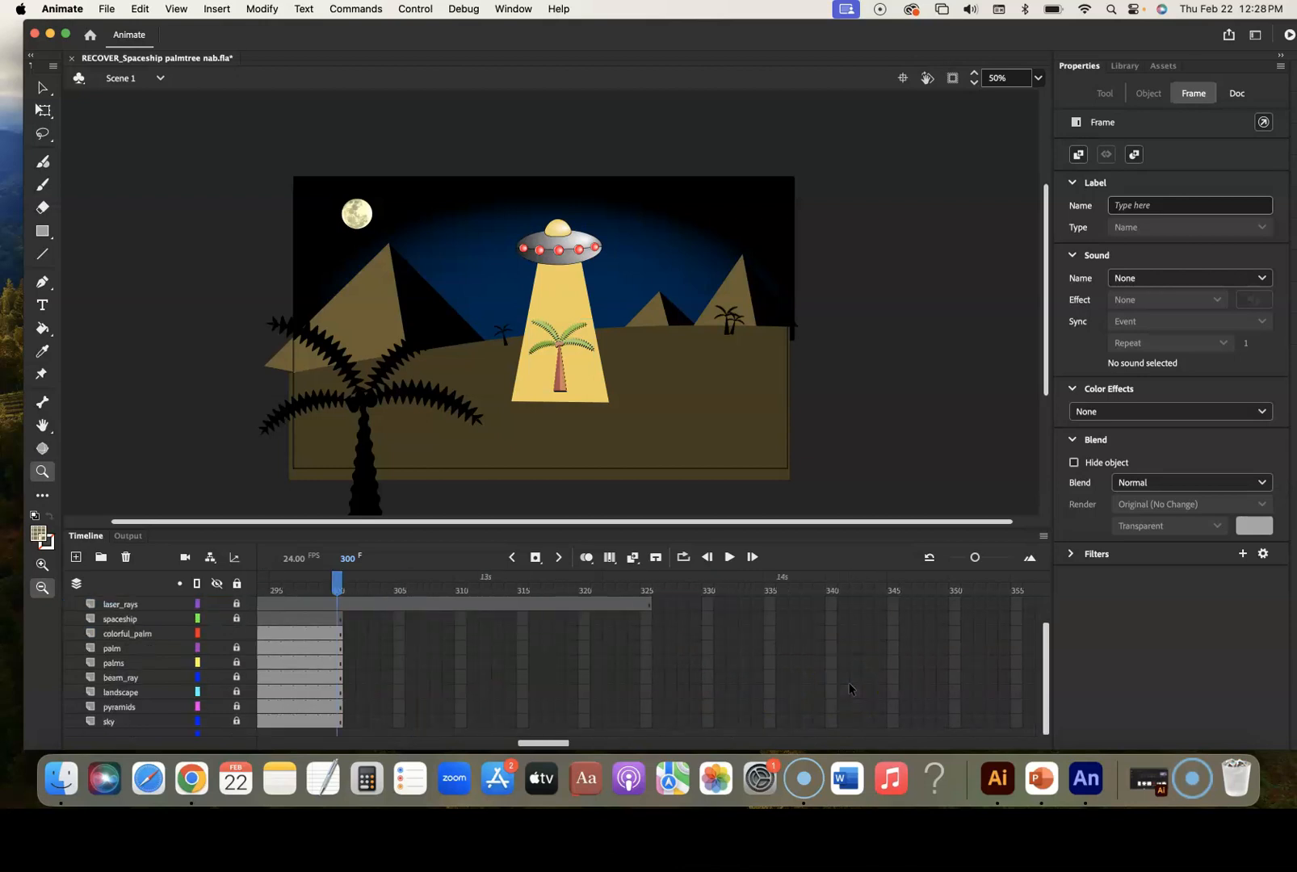
scroll(848, 681, right, 12)
scroll(848, 681, right, 20)
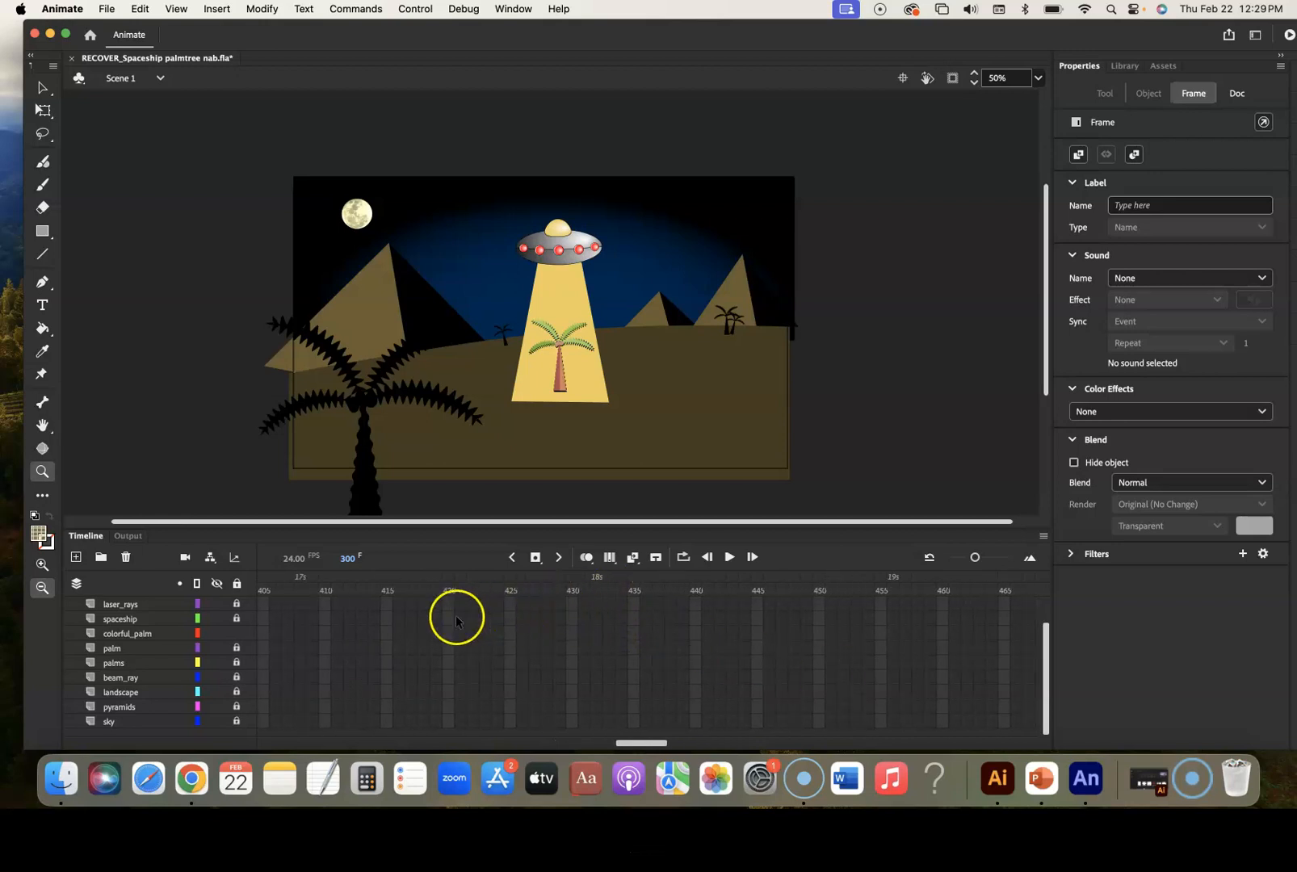
click(446, 721)
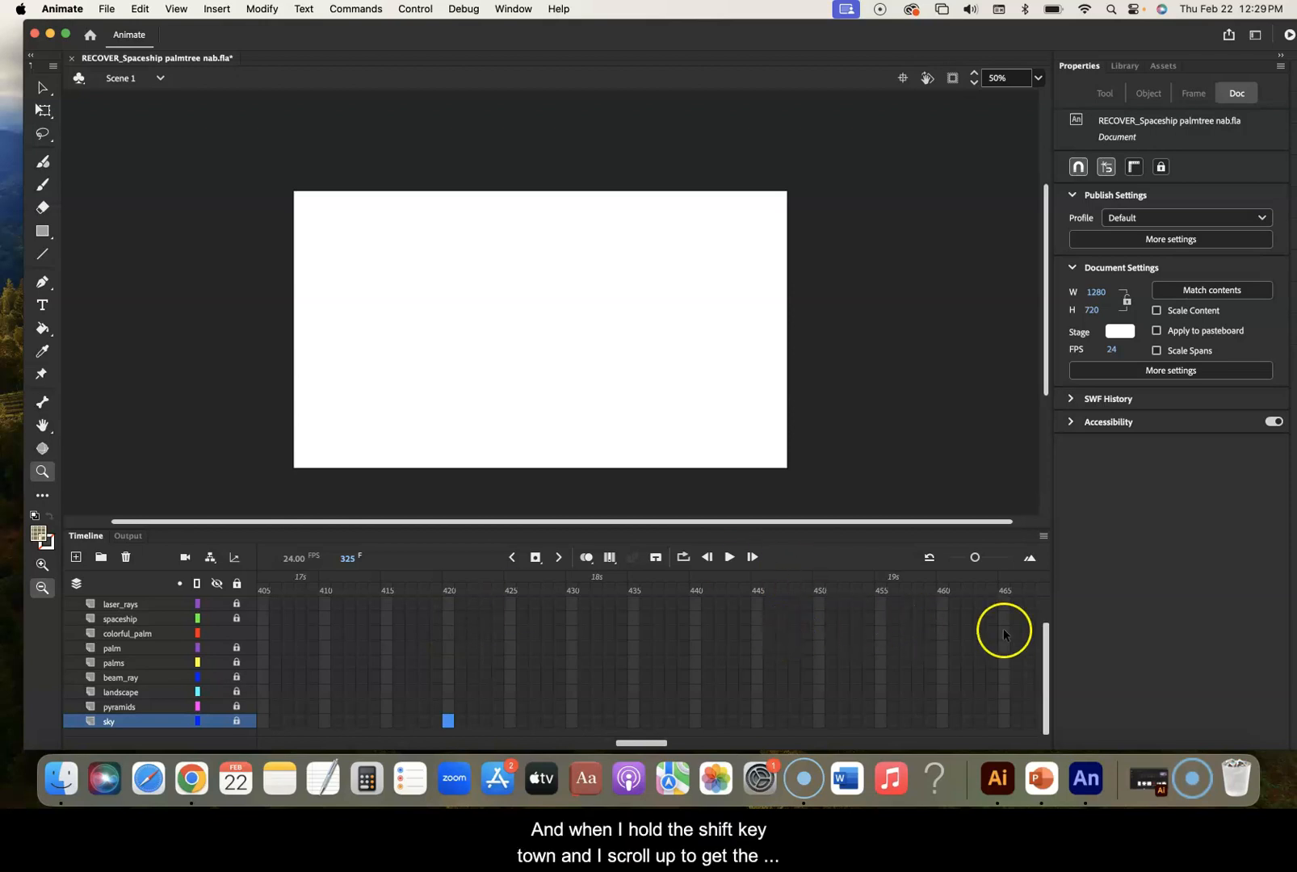
drag(1045, 641, 1045, 602)
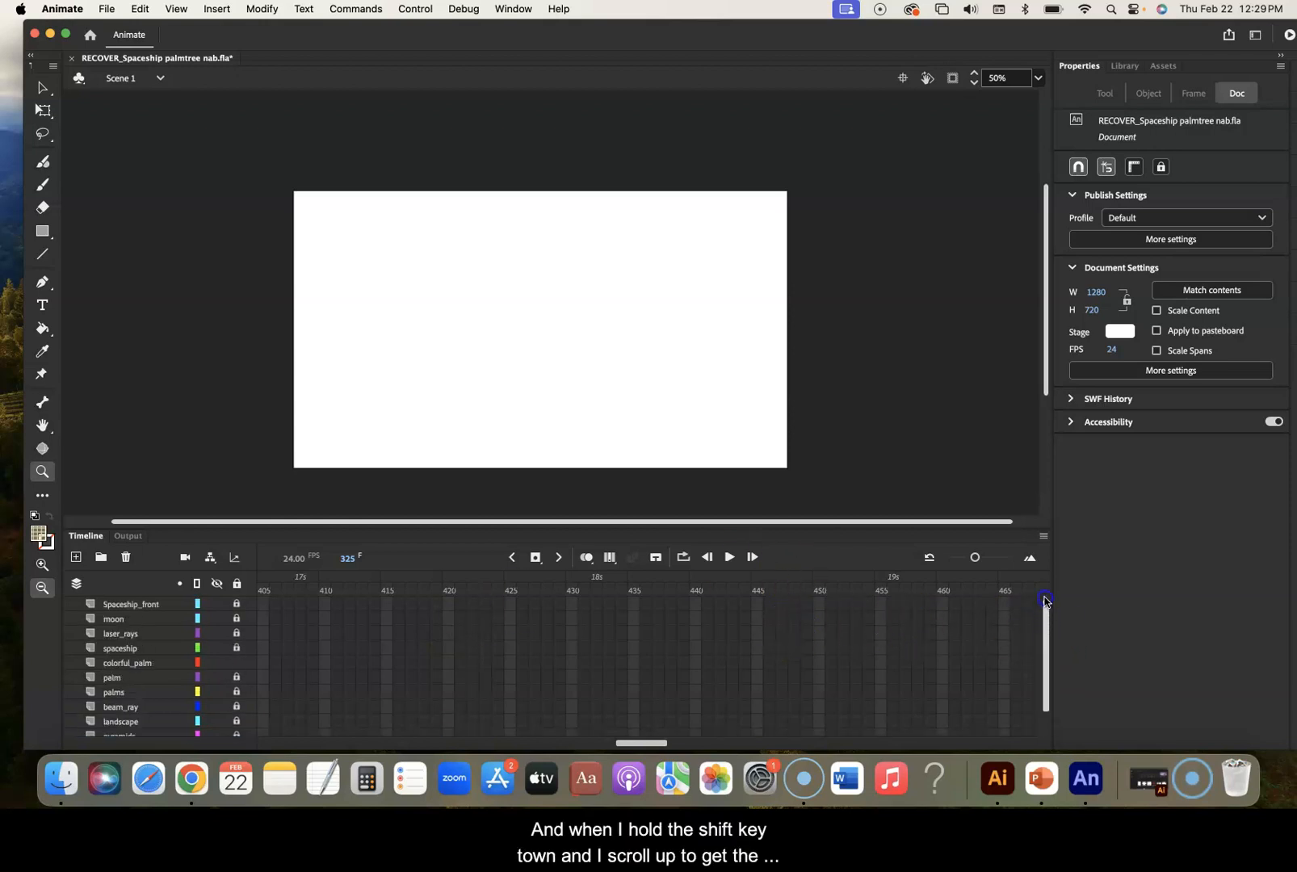
shift+click(450, 605)
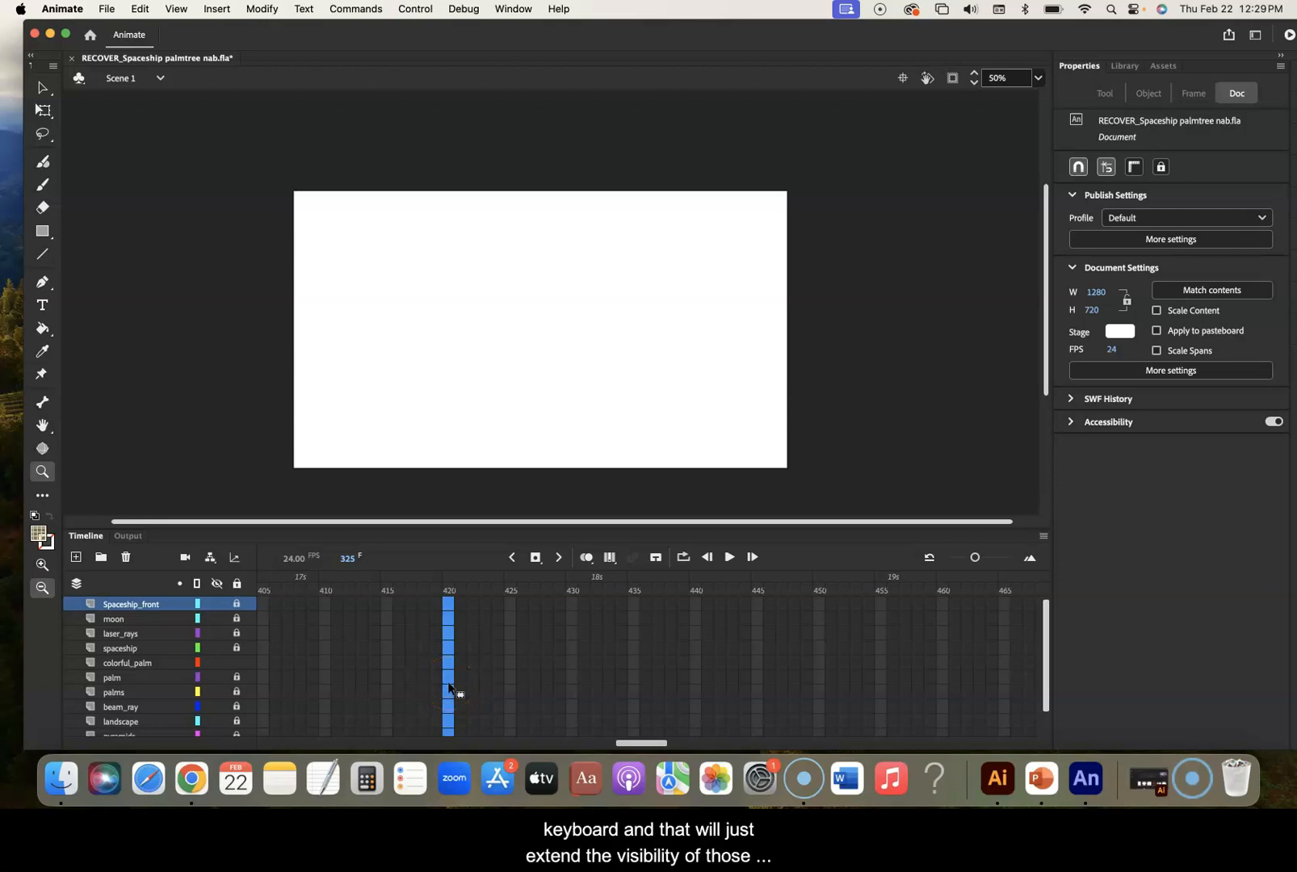
key(F5)
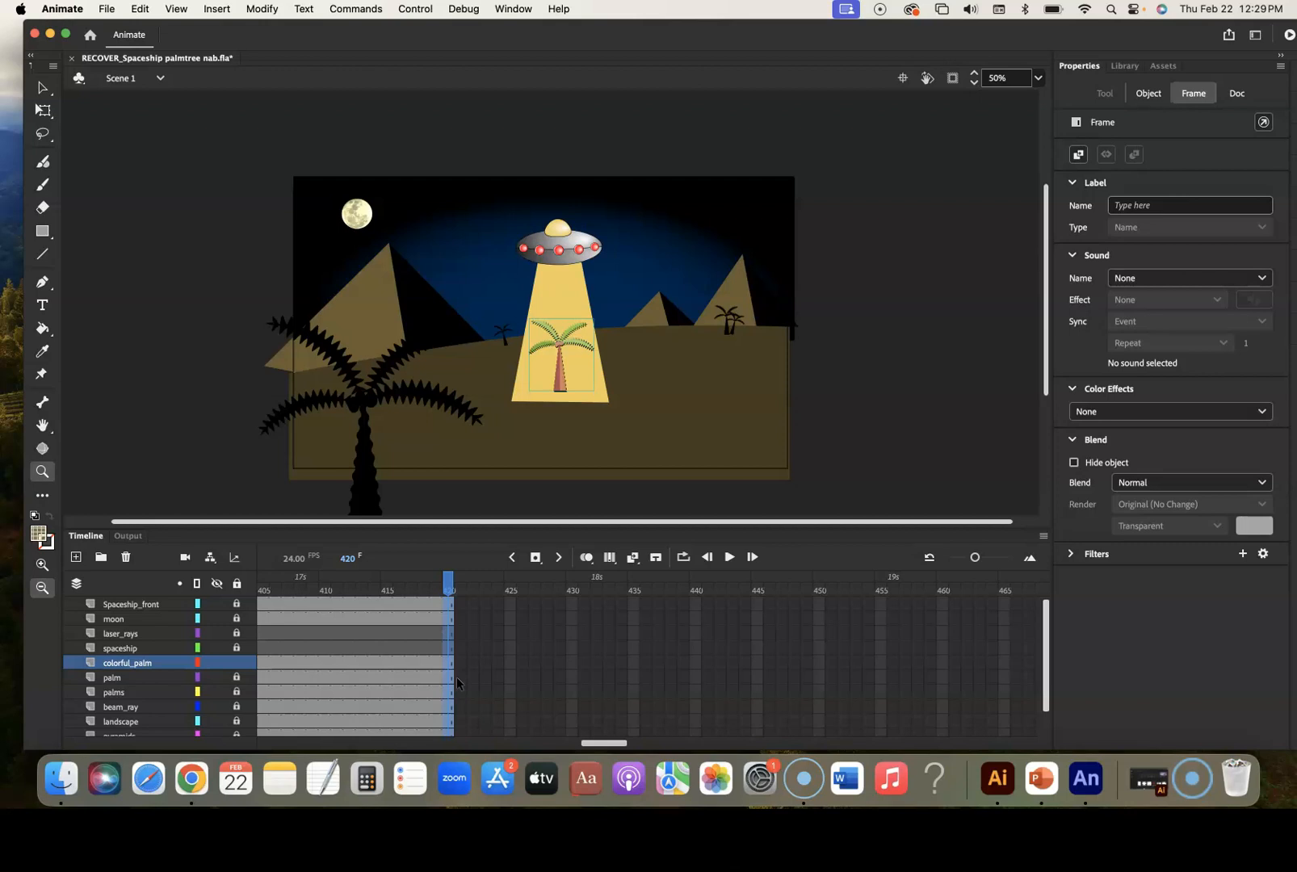
Review the extended layers and step back through the colorful_palm keyframes to frame 263
scroll(416, 674, left, 10)
scroll(416, 674, down, 2)
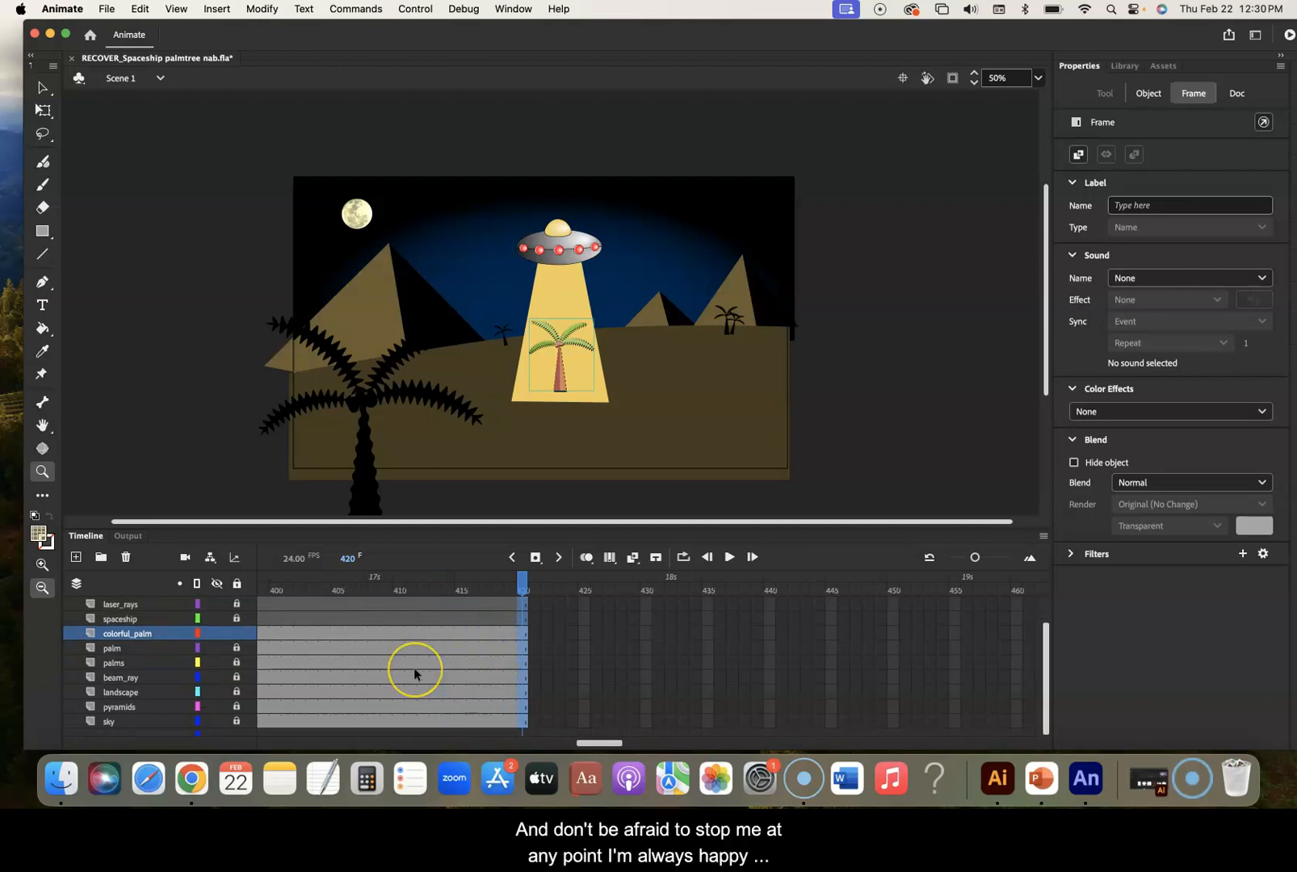
scroll(414, 668, left, 5)
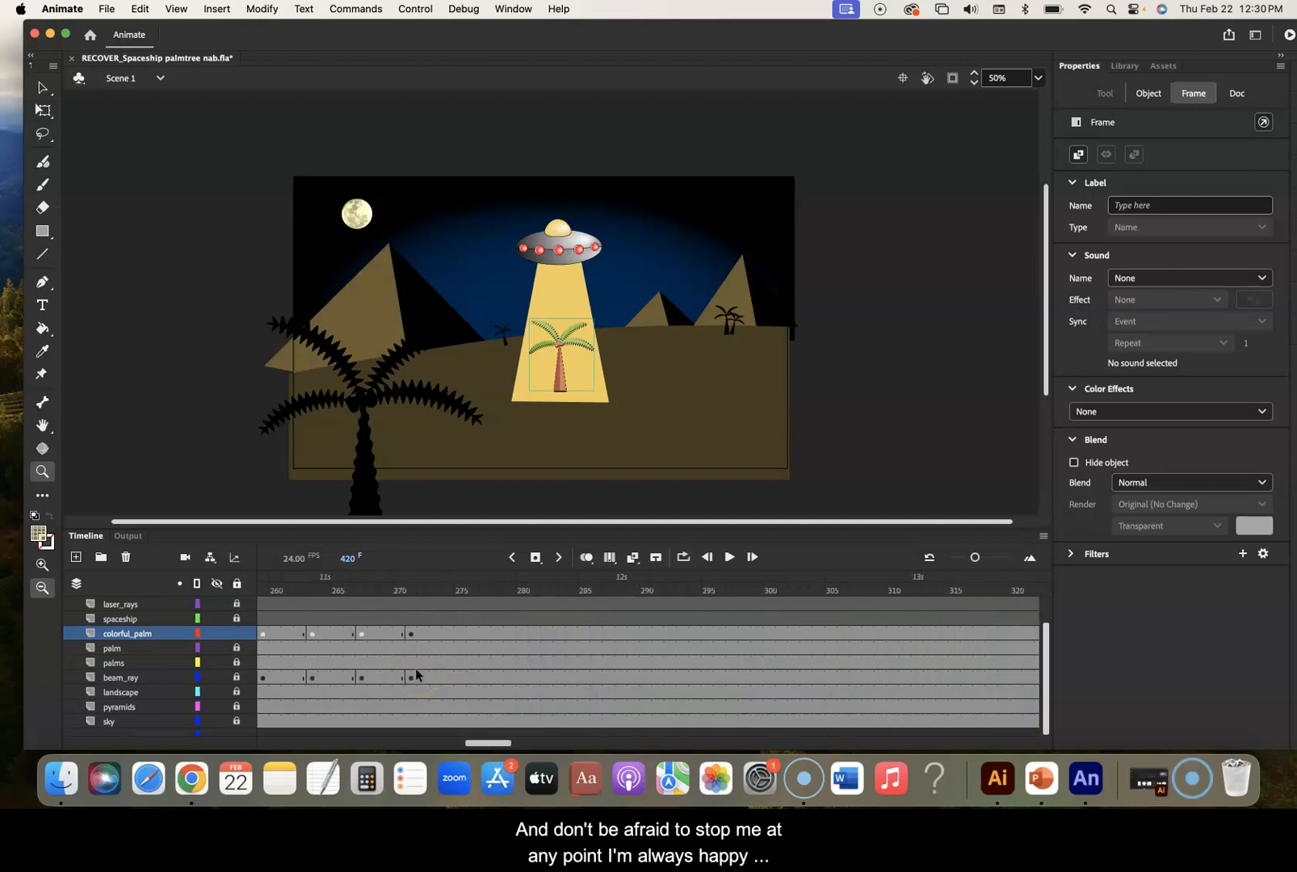
scroll(415, 667, right, 4)
scroll(415, 668, left, 3)
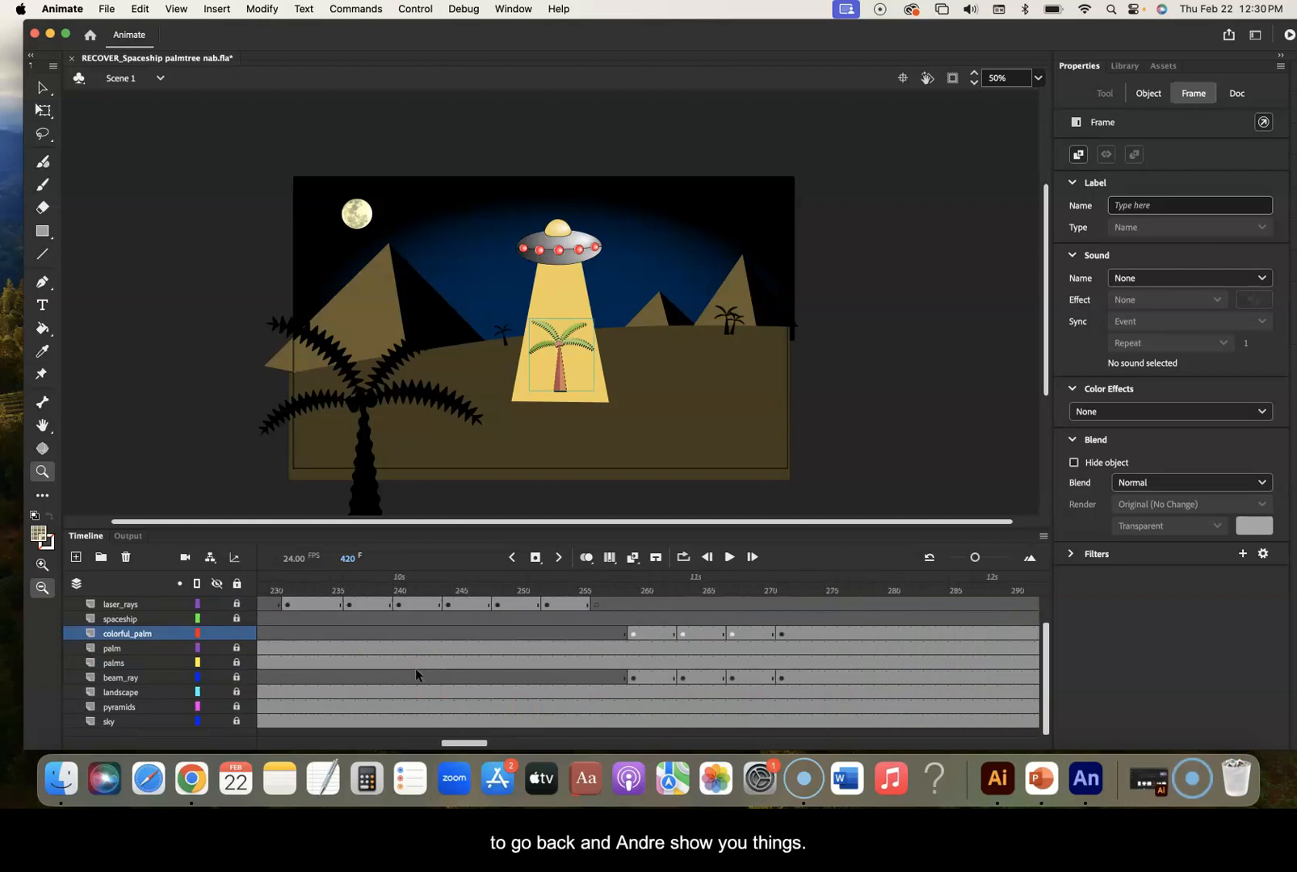
drag(1045, 648, 1046, 605)
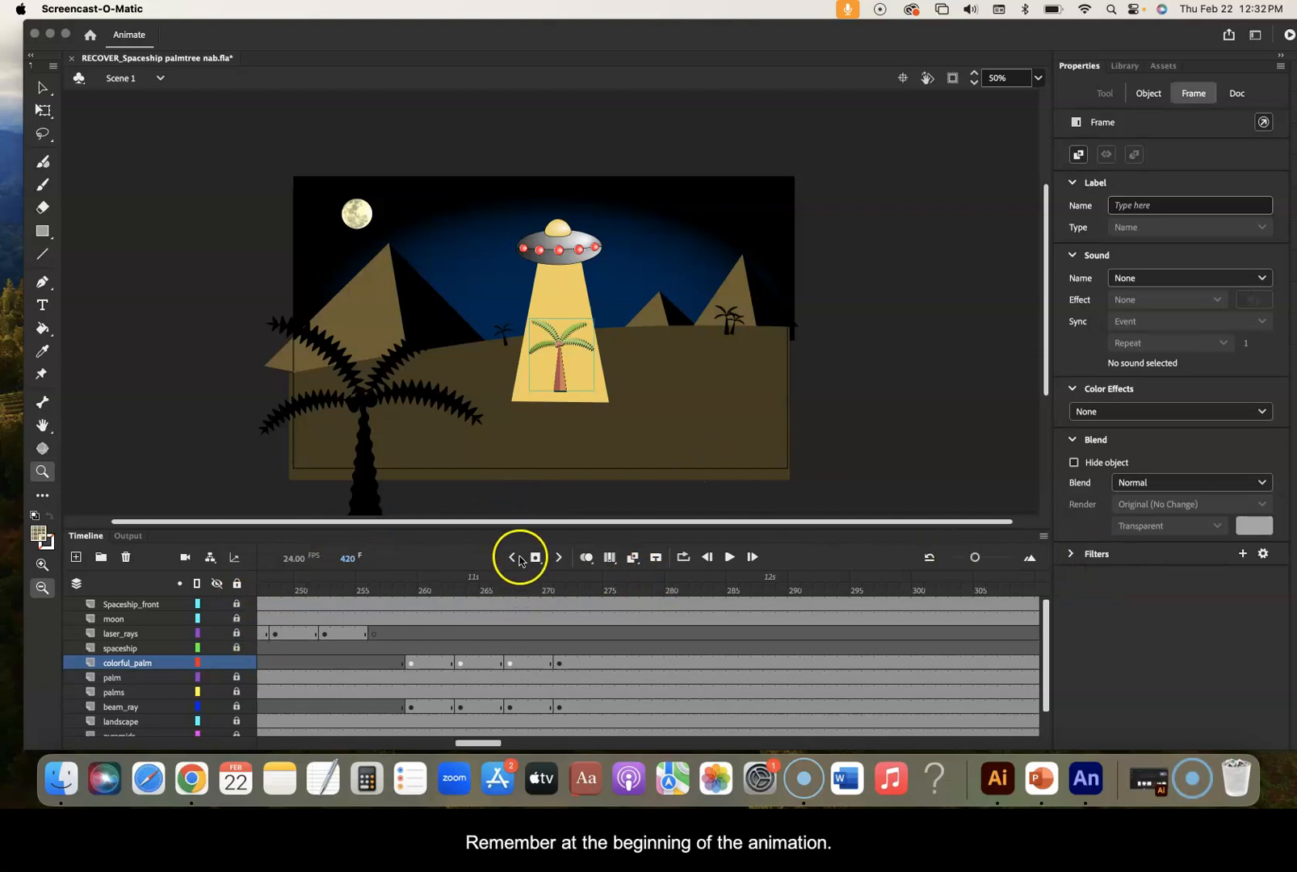
click(514, 557)
click(512, 558)
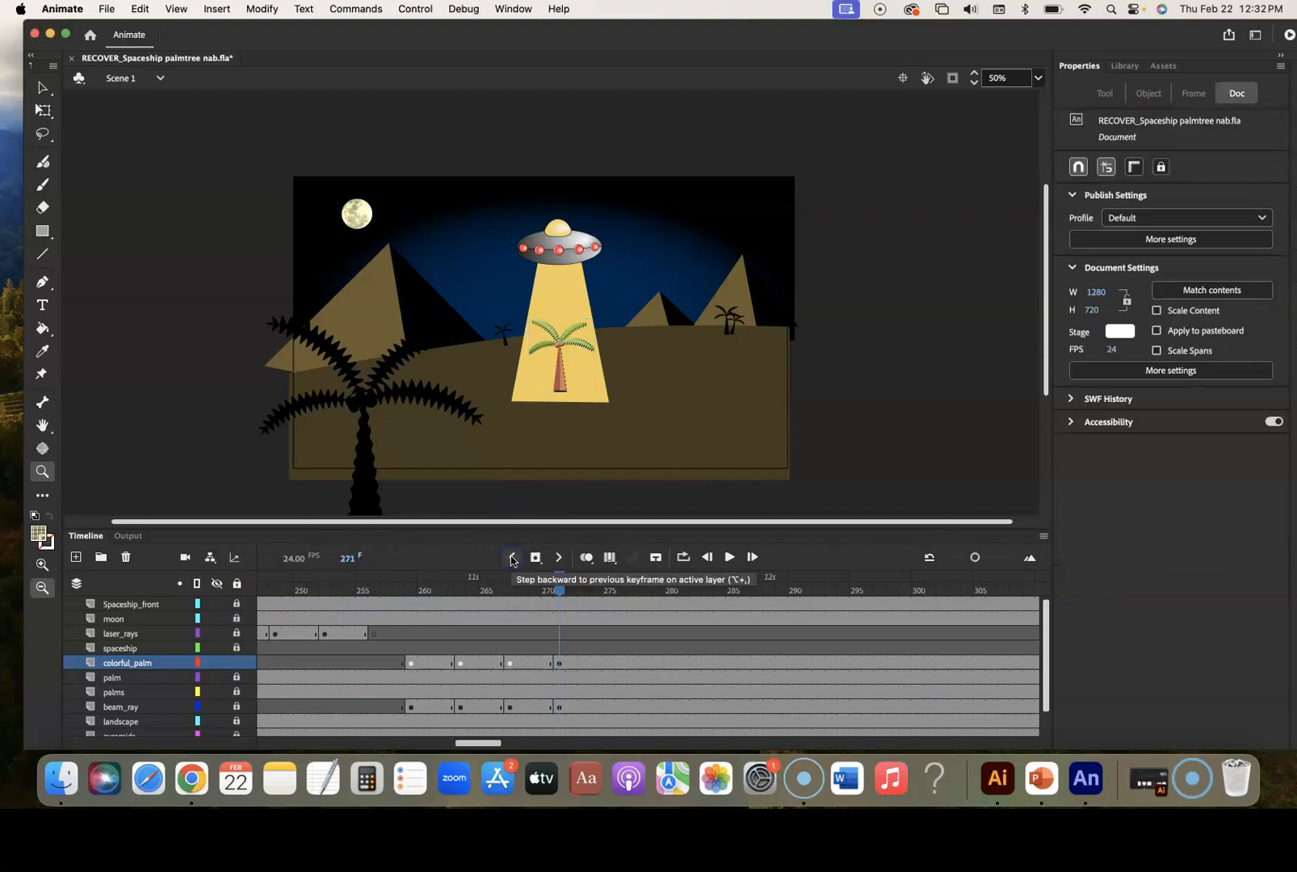
click(511, 558)
click(511, 558)
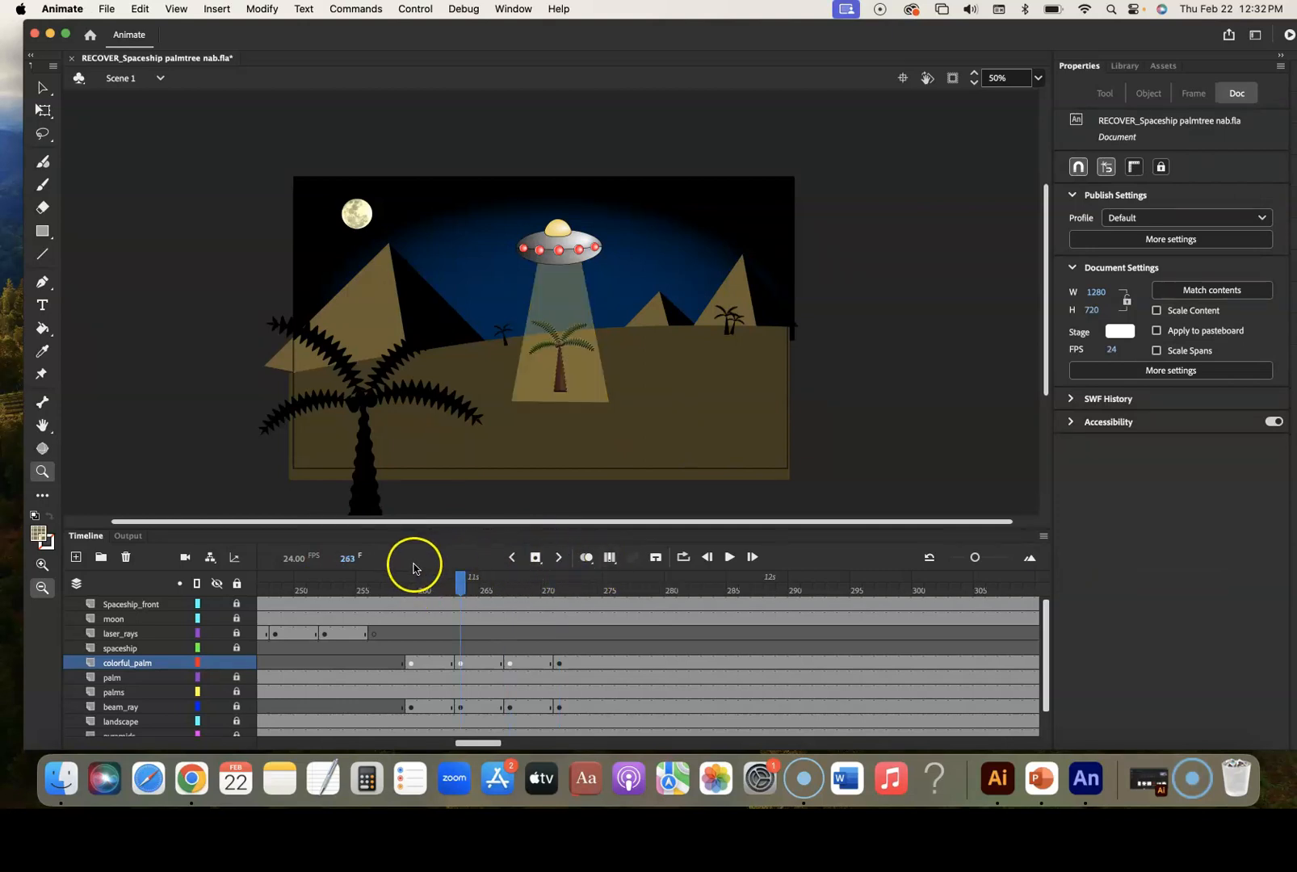
Scrub the animation from frame 1 to frame 69 to review the spaceship's first pass over the scene
scroll(356, 621, left, 10)
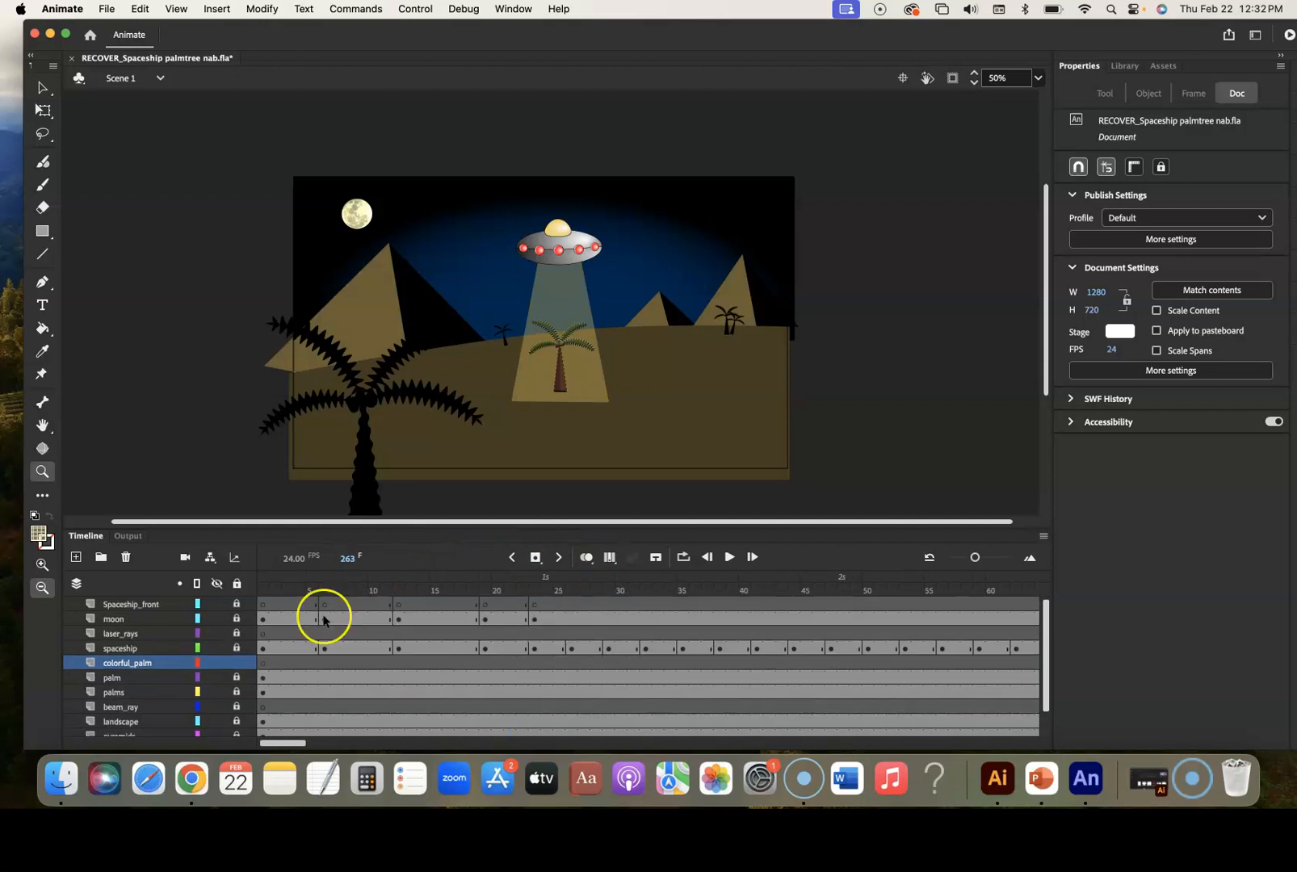
click(261, 592)
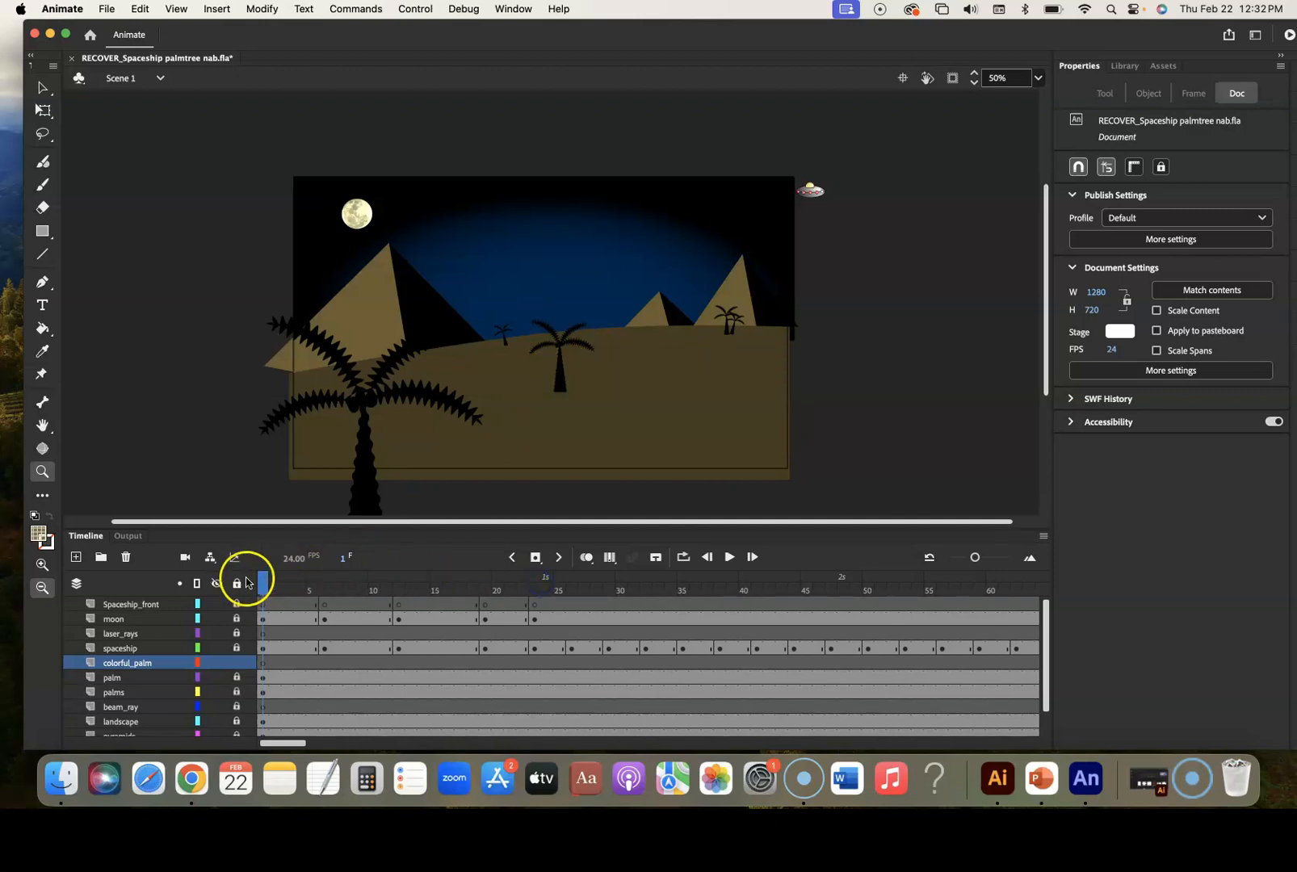
drag(260, 581, 888, 597)
scroll(888, 601, right, 5)
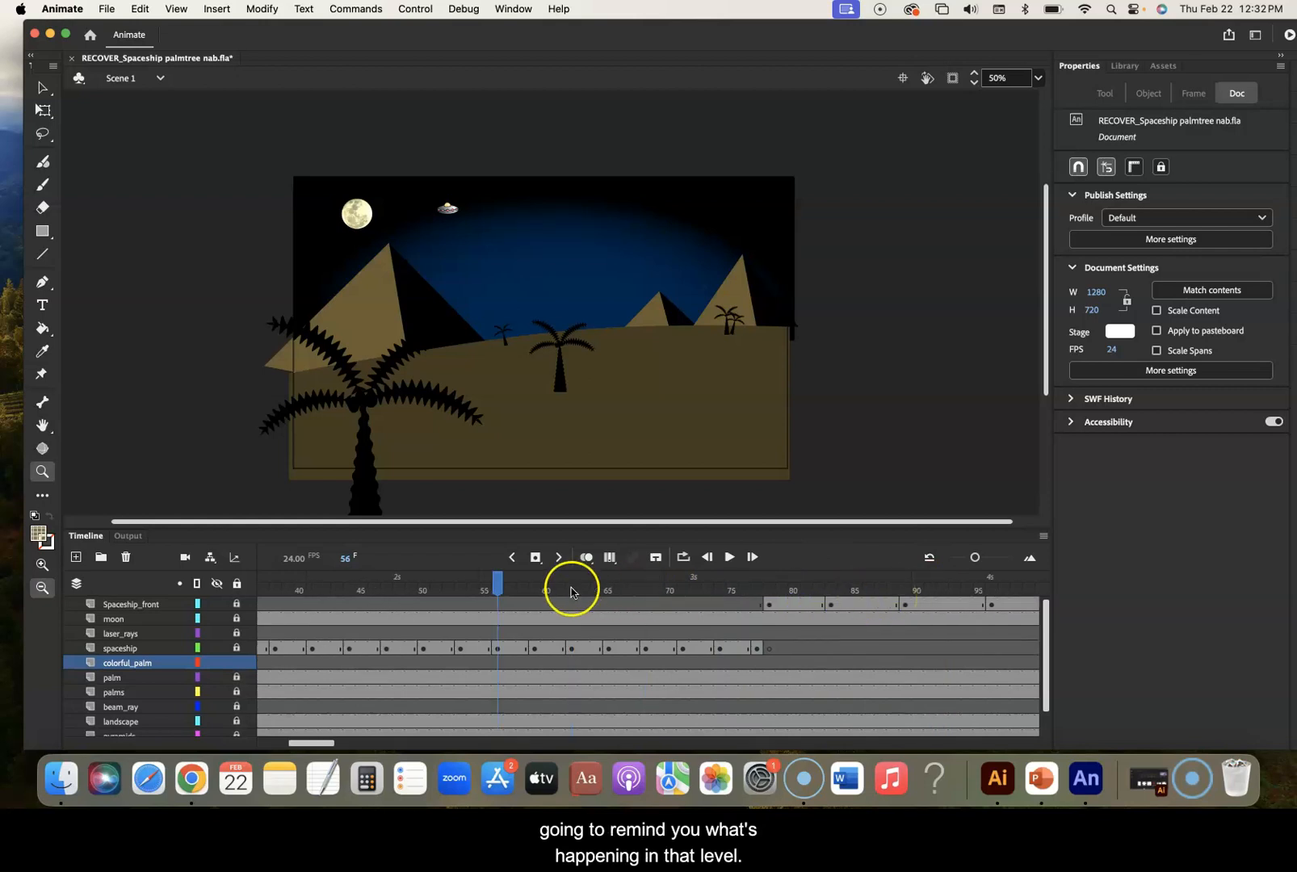
drag(498, 587, 662, 595)
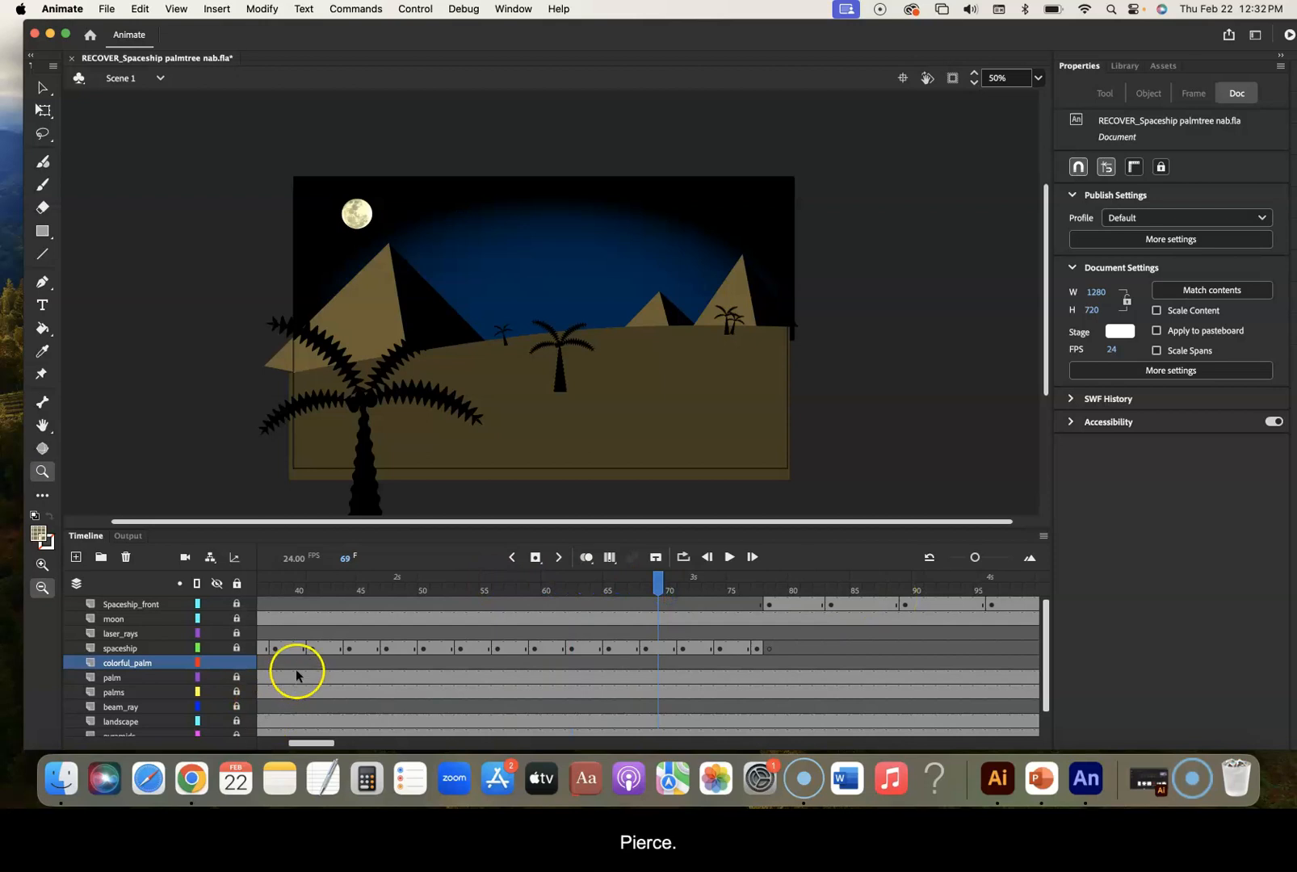
click(656, 579)
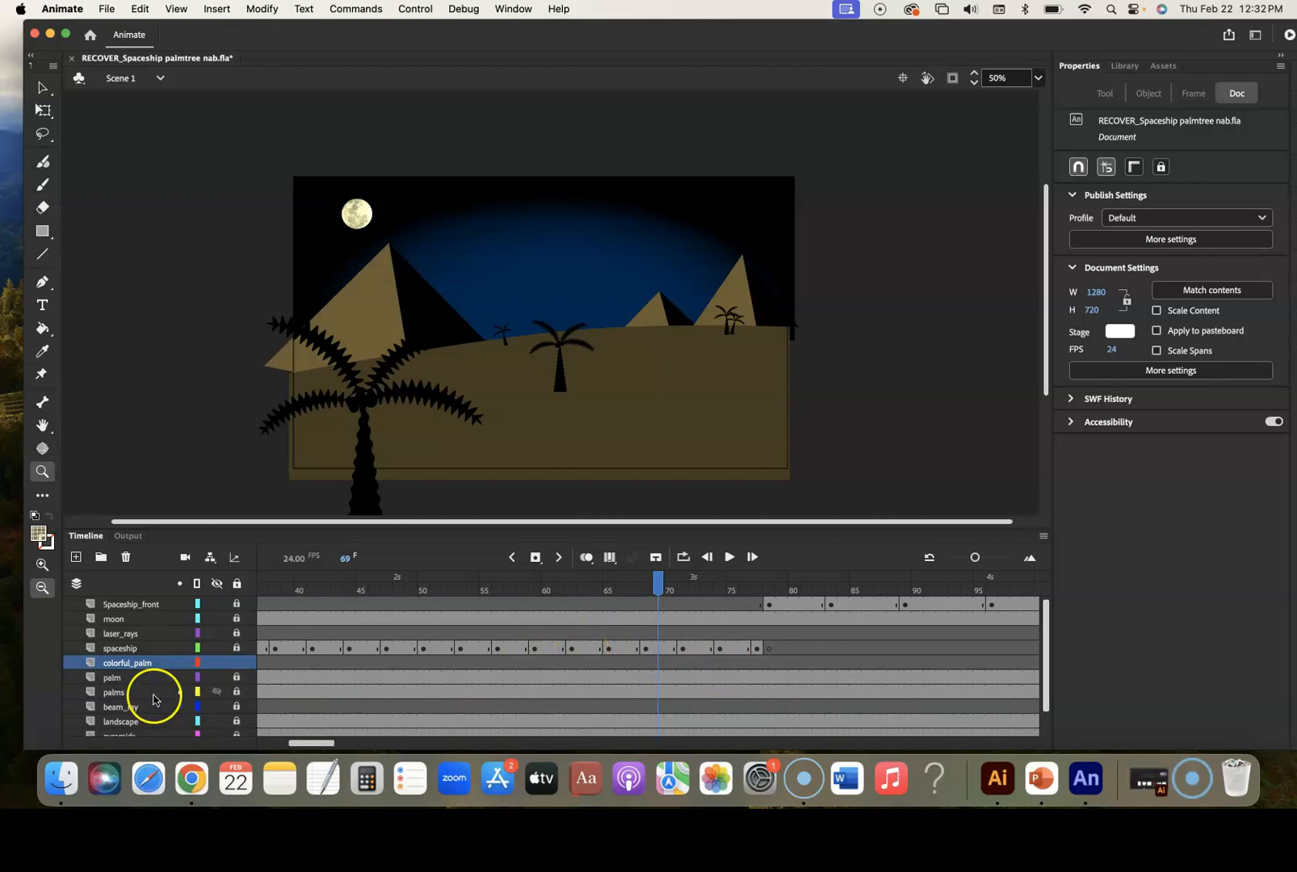
Toggle the visibility of the palms and palm layers off and on to identify which trees each layer holds
click(217, 692)
click(217, 692)
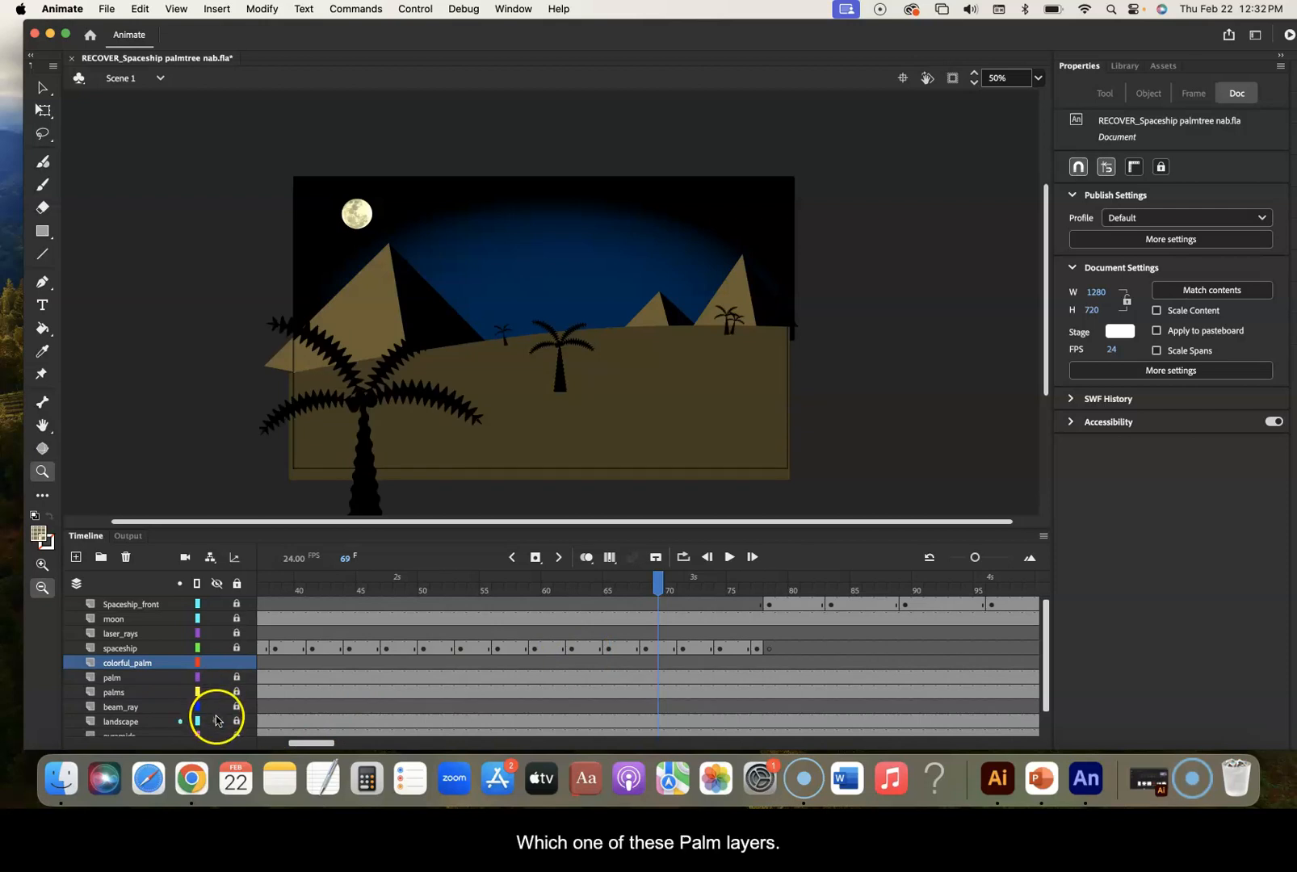
click(218, 678)
click(217, 678)
click(217, 679)
click(217, 678)
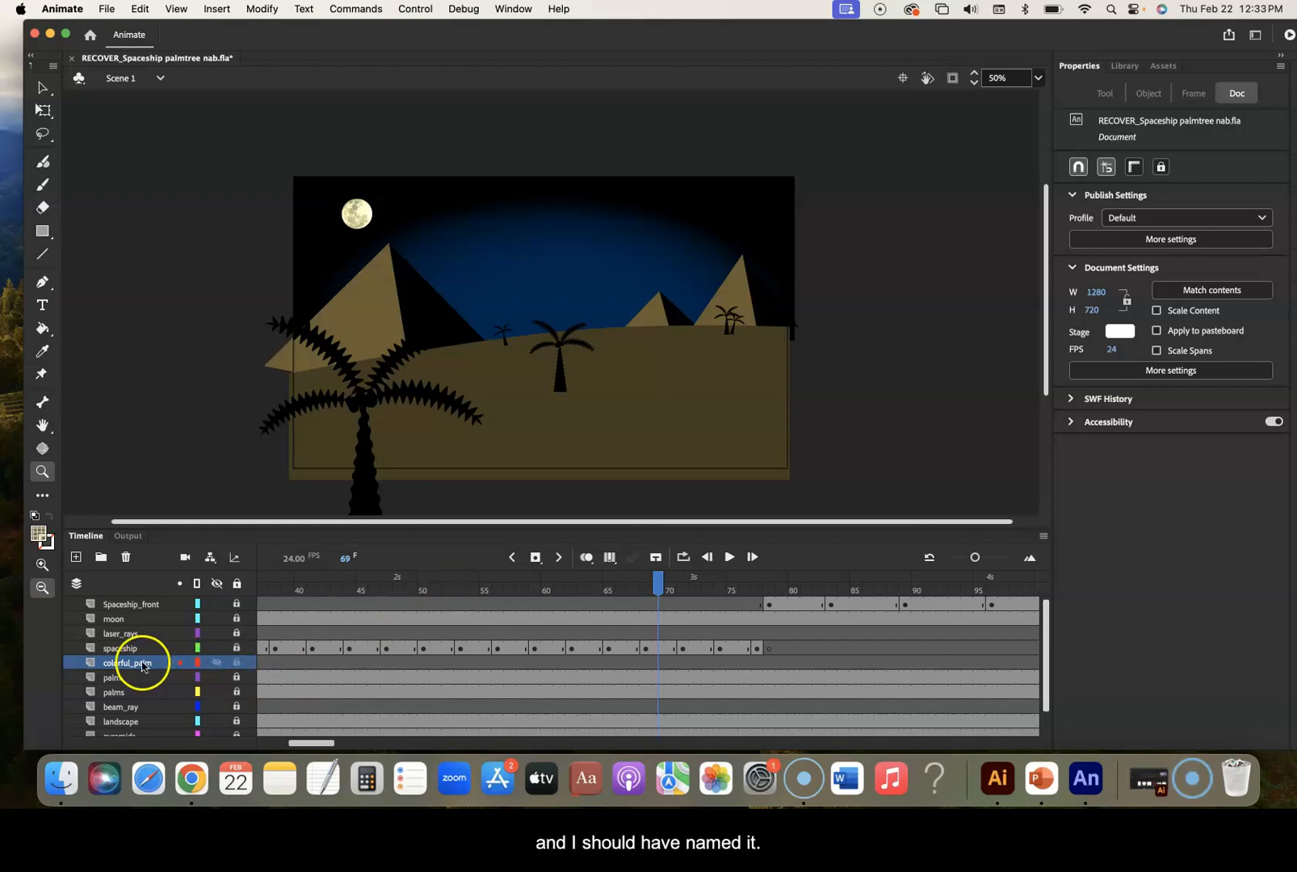
click(217, 679)
click(216, 680)
click(217, 680)
click(216, 680)
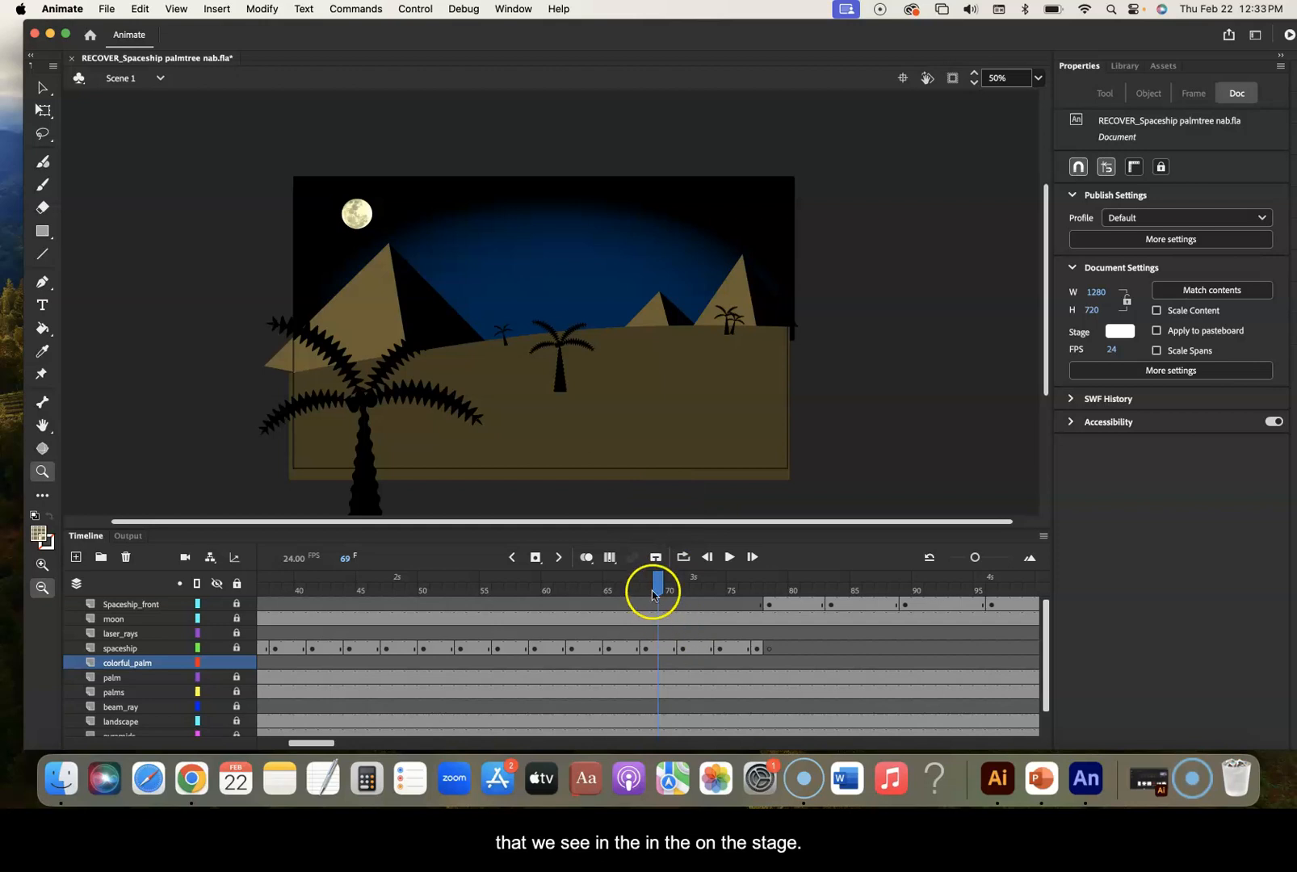
Scrub through the colorful_palm keyframes at frames 259, 263, 267 and 271 to examine the gradual opacity change
drag(658, 585, 477, 643)
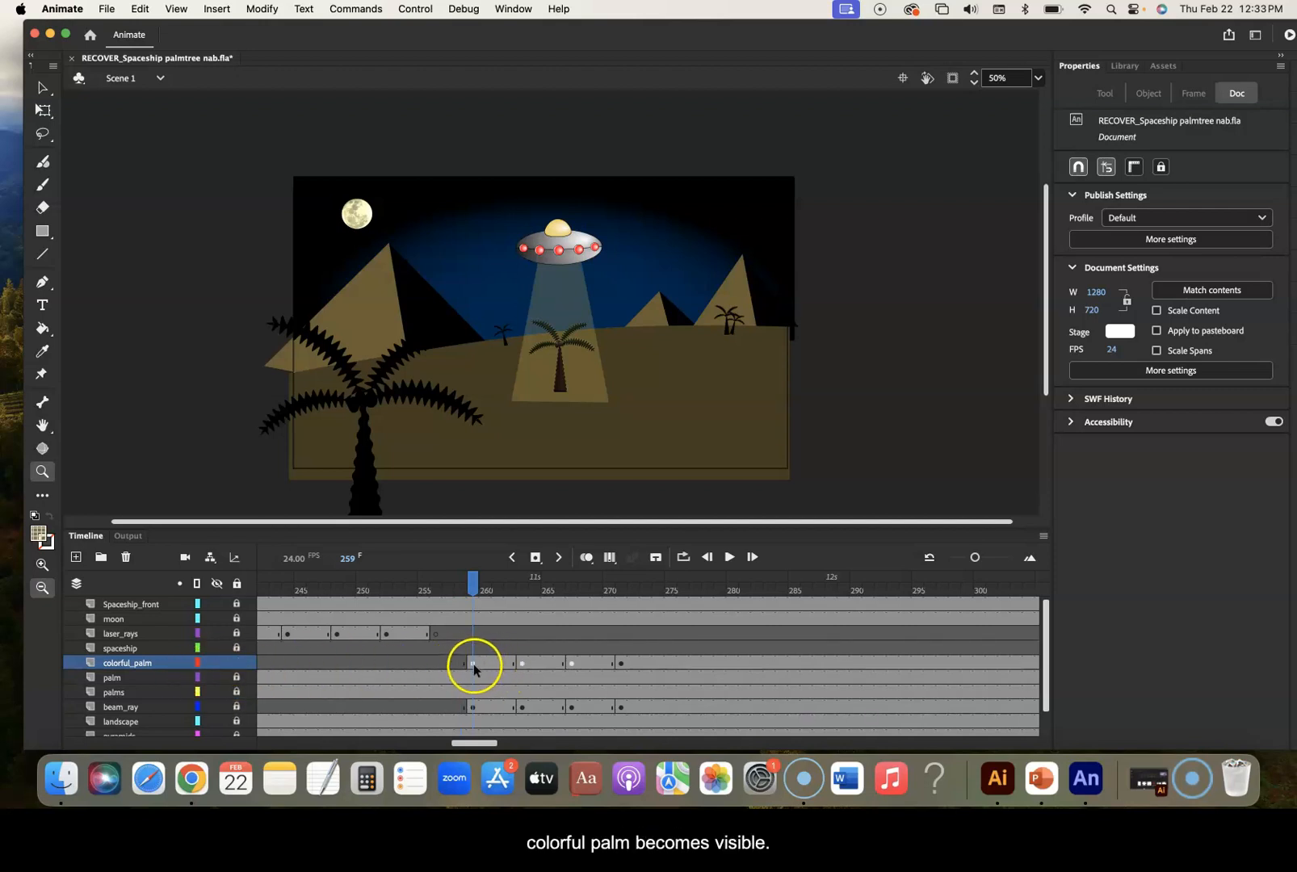
drag(474, 582, 522, 585)
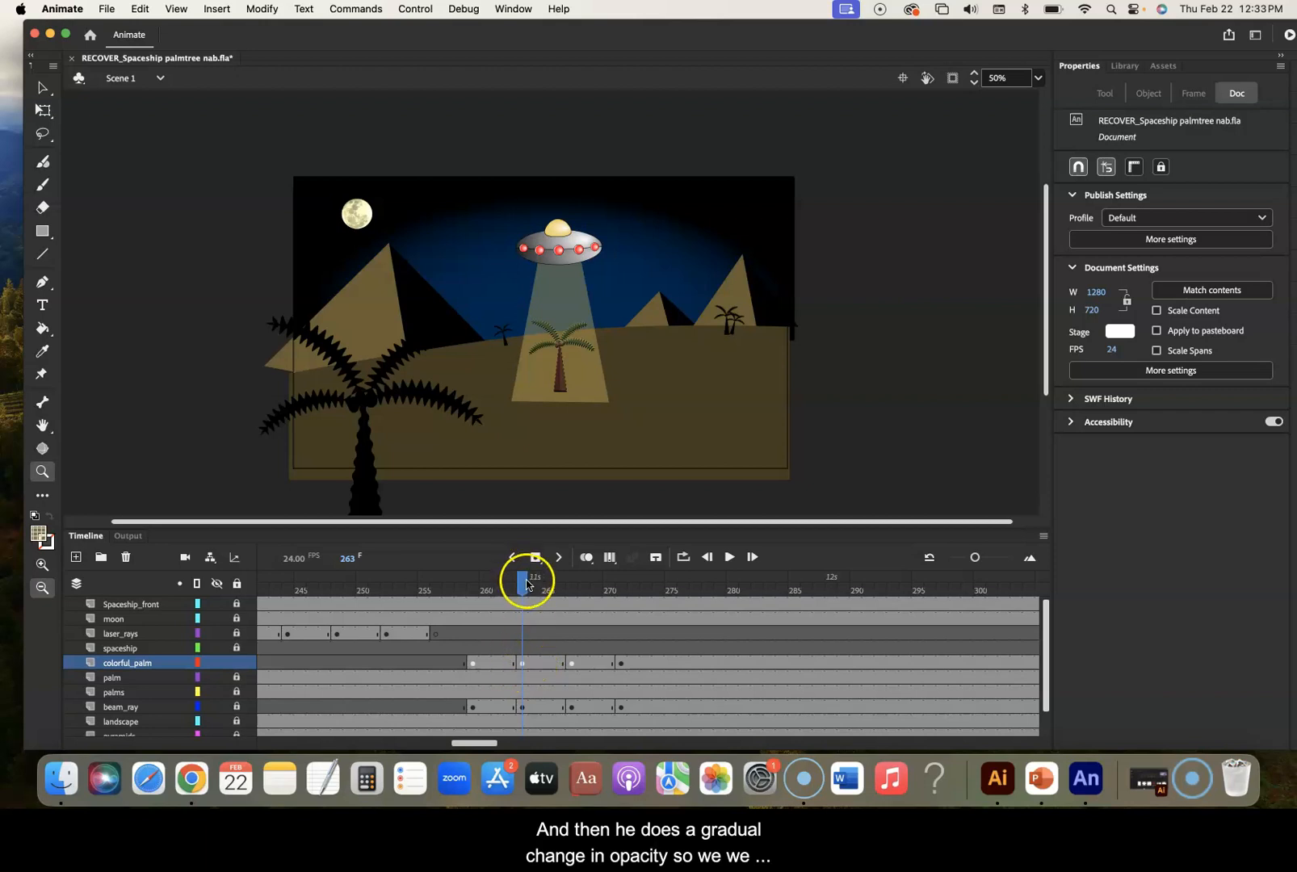
drag(524, 579, 583, 589)
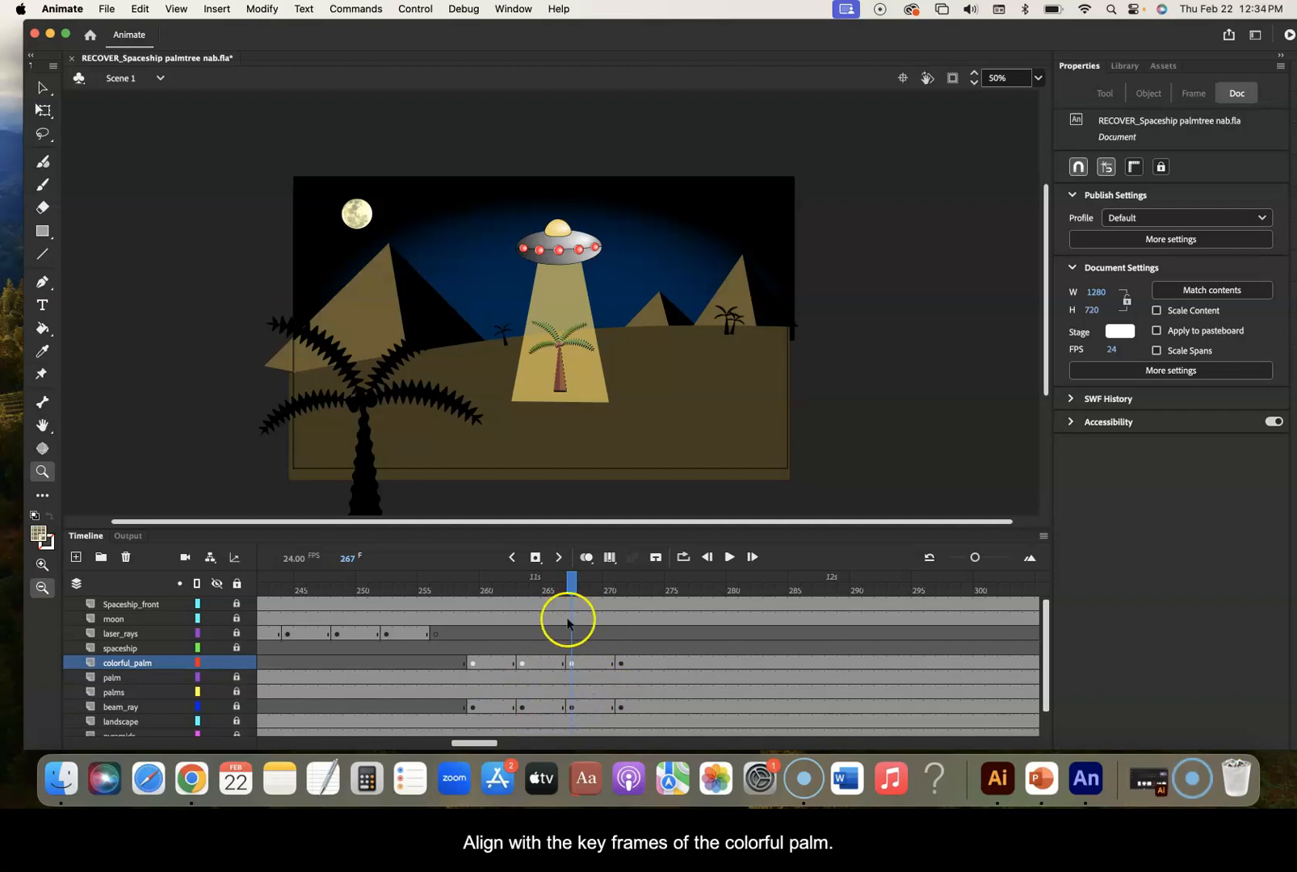
drag(573, 585, 620, 588)
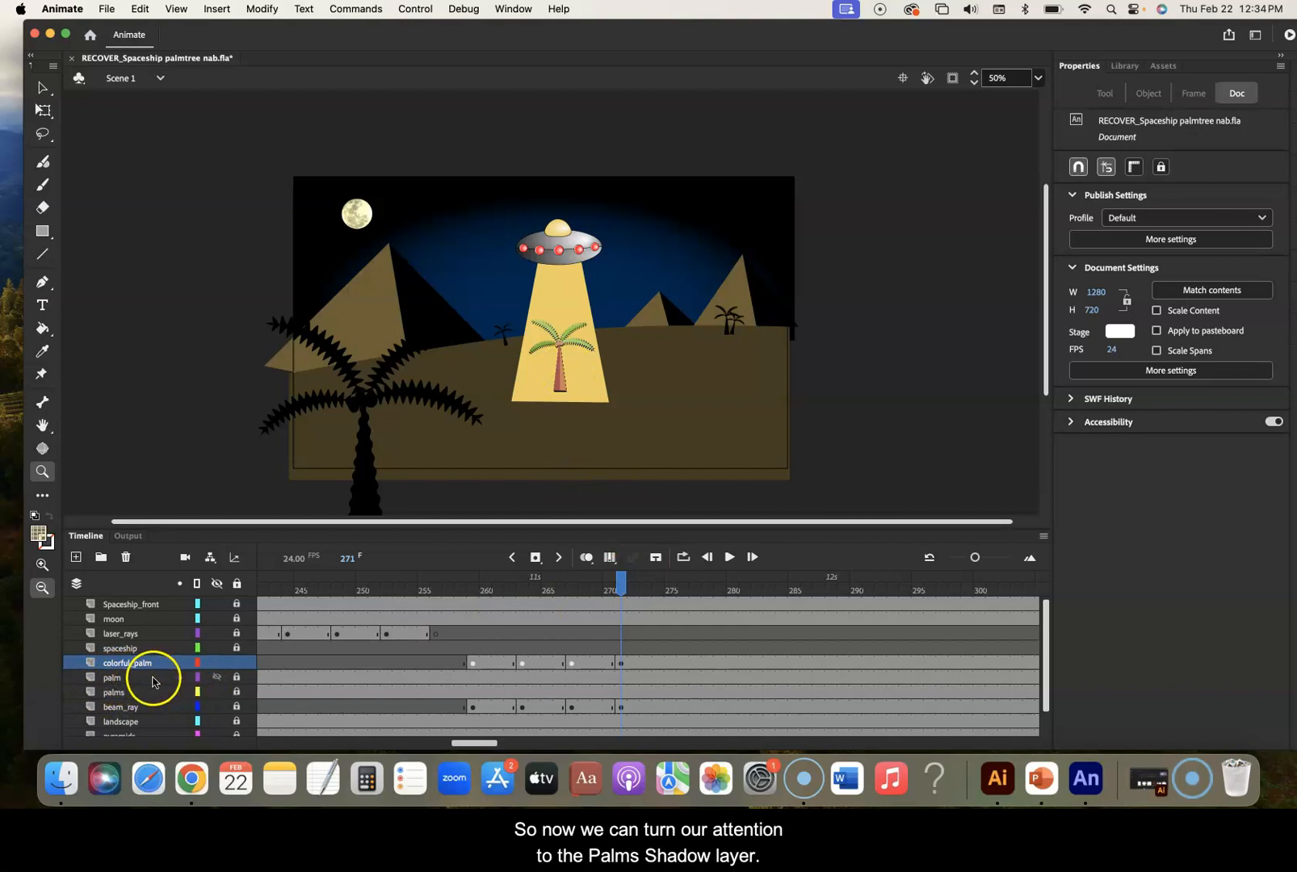
Unlock the palm layer and insert a blank keyframe on it at frame 271
click(152, 682)
click(236, 677)
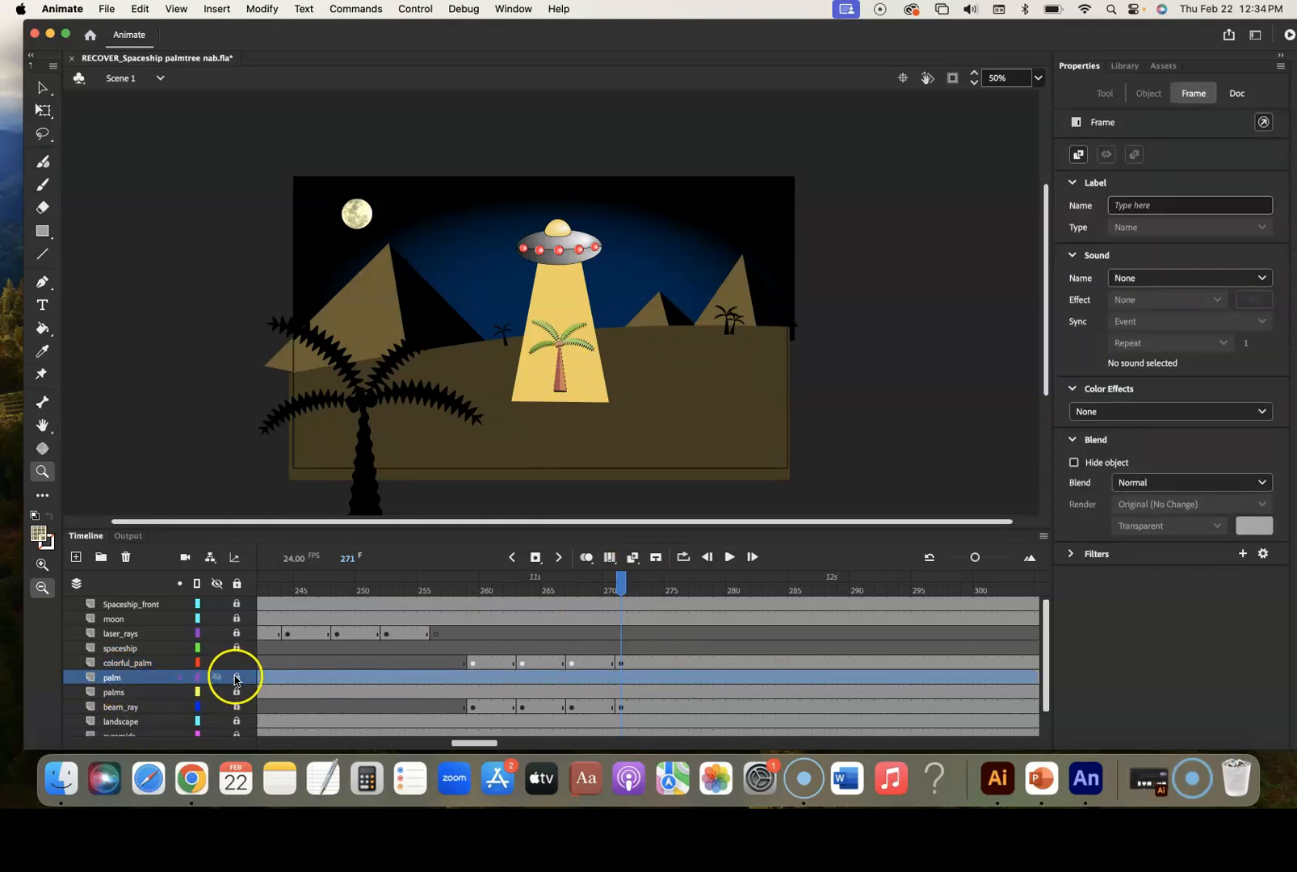
click(232, 775)
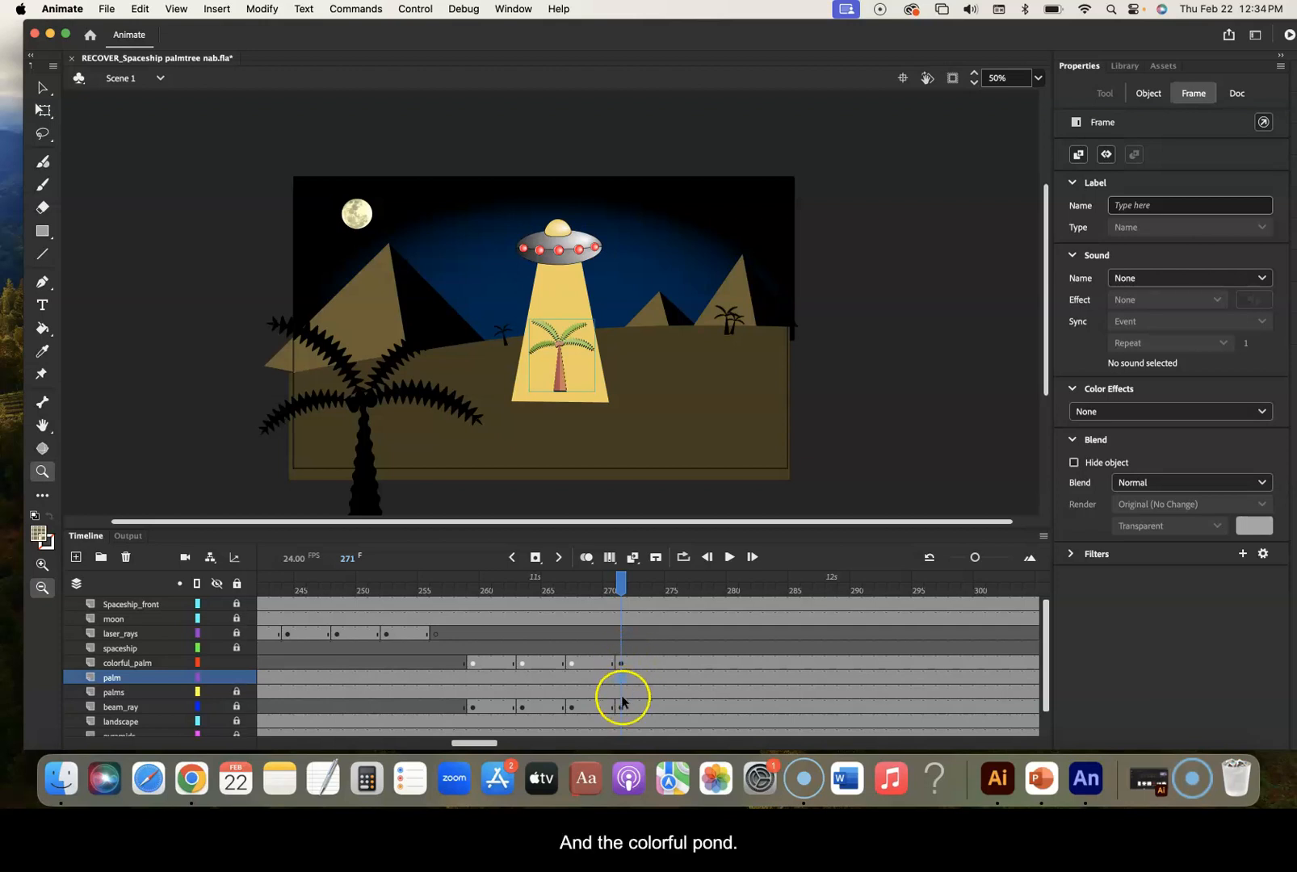
click(621, 680)
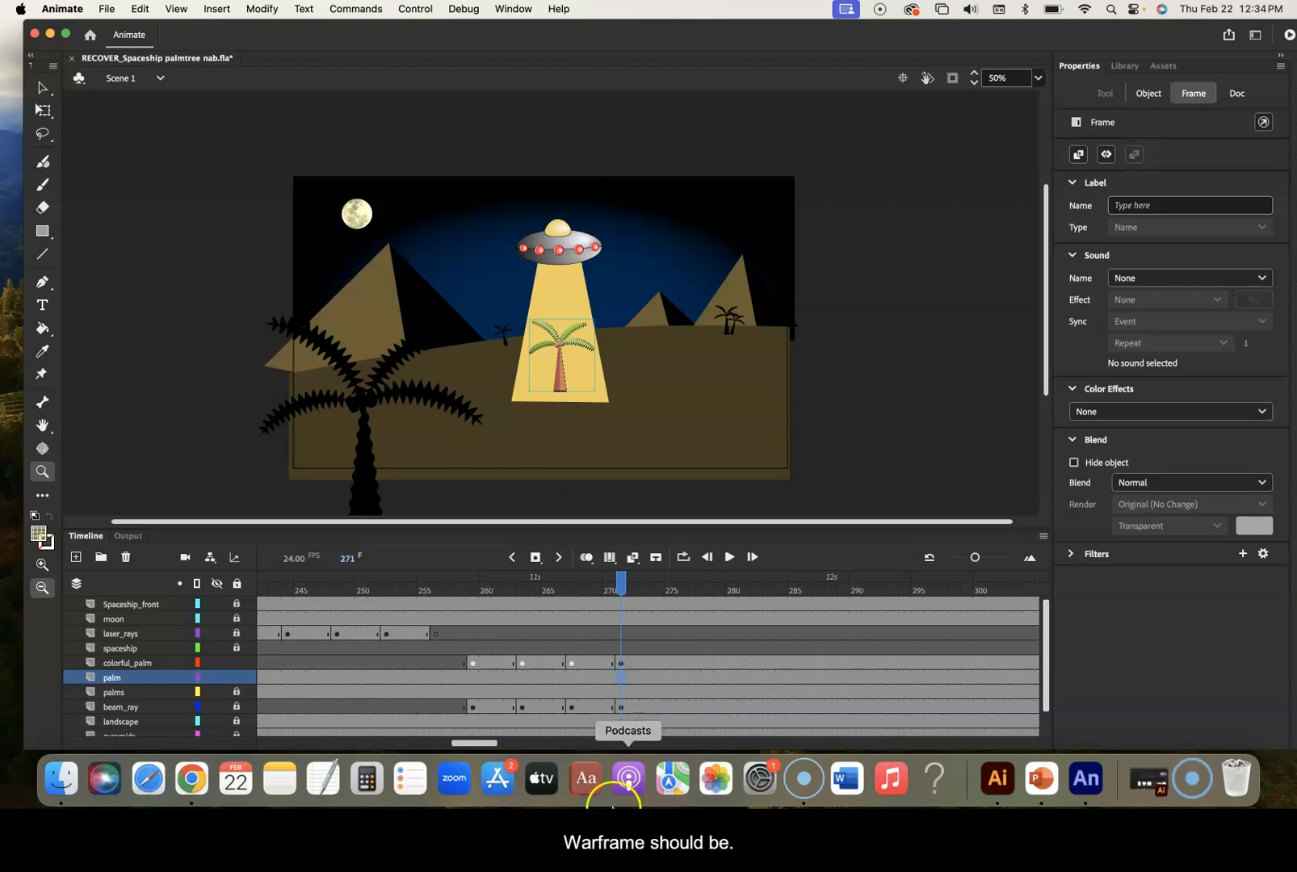
ctrl+click(621, 676)
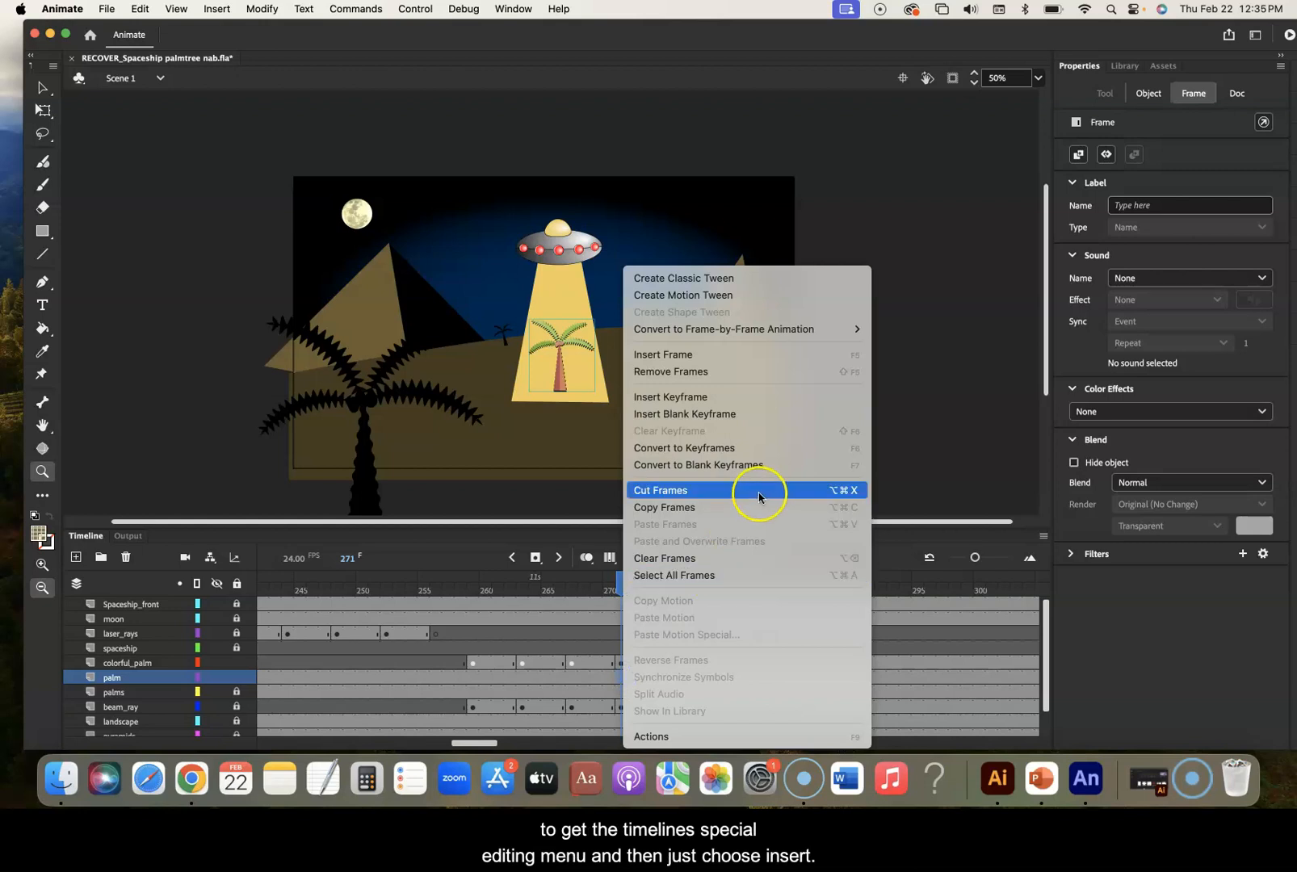
click(697, 415)
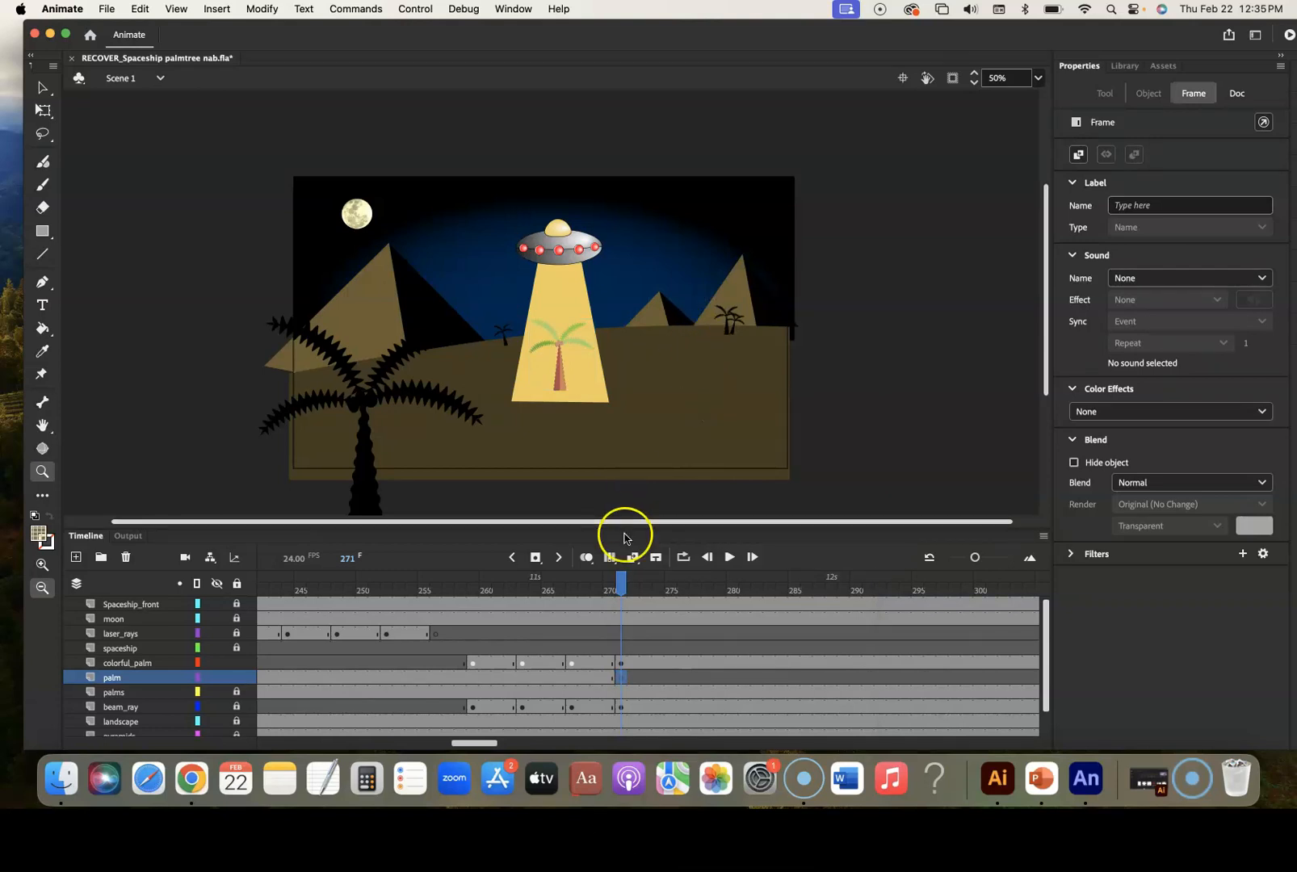
Insert a keyframe on the colorful_palm layer at frame 278
drag(620, 581, 647, 598)
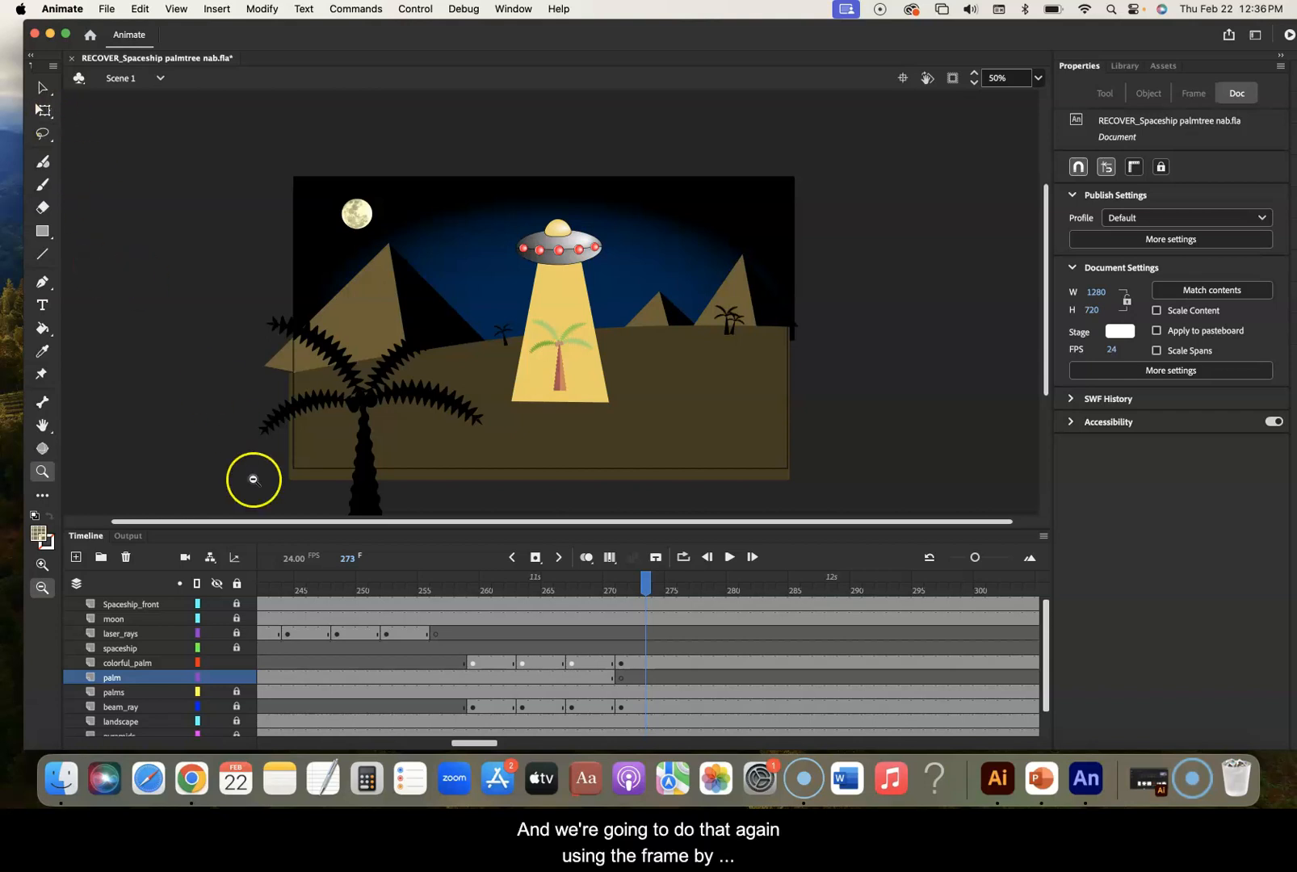
mouse_move(648, 586)
mouse_down()
mouse_move(452, 588)
mouse_move(640, 587)
mouse_move(620, 602)
mouse_move(694, 614)
mouse_up()
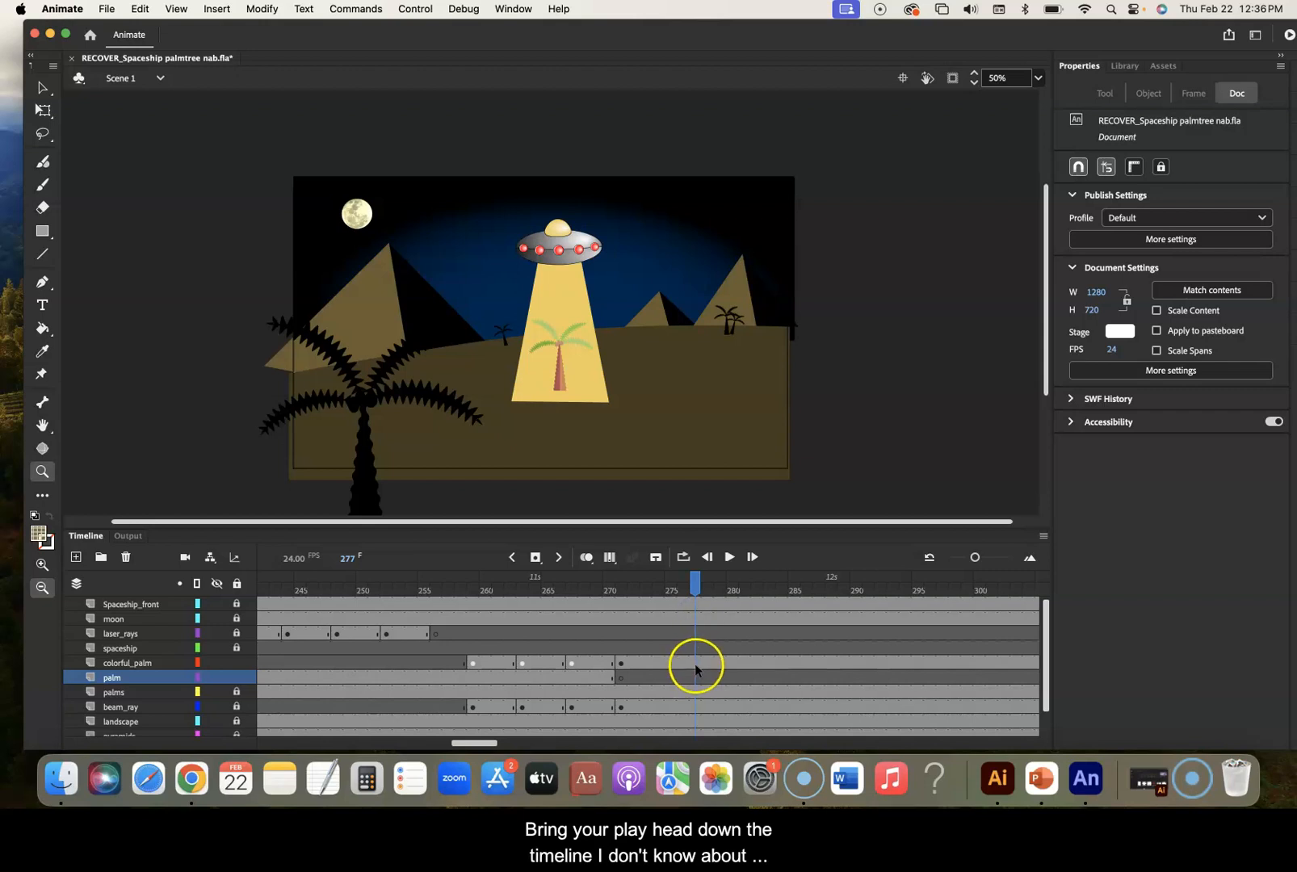
drag(694, 576, 705, 585)
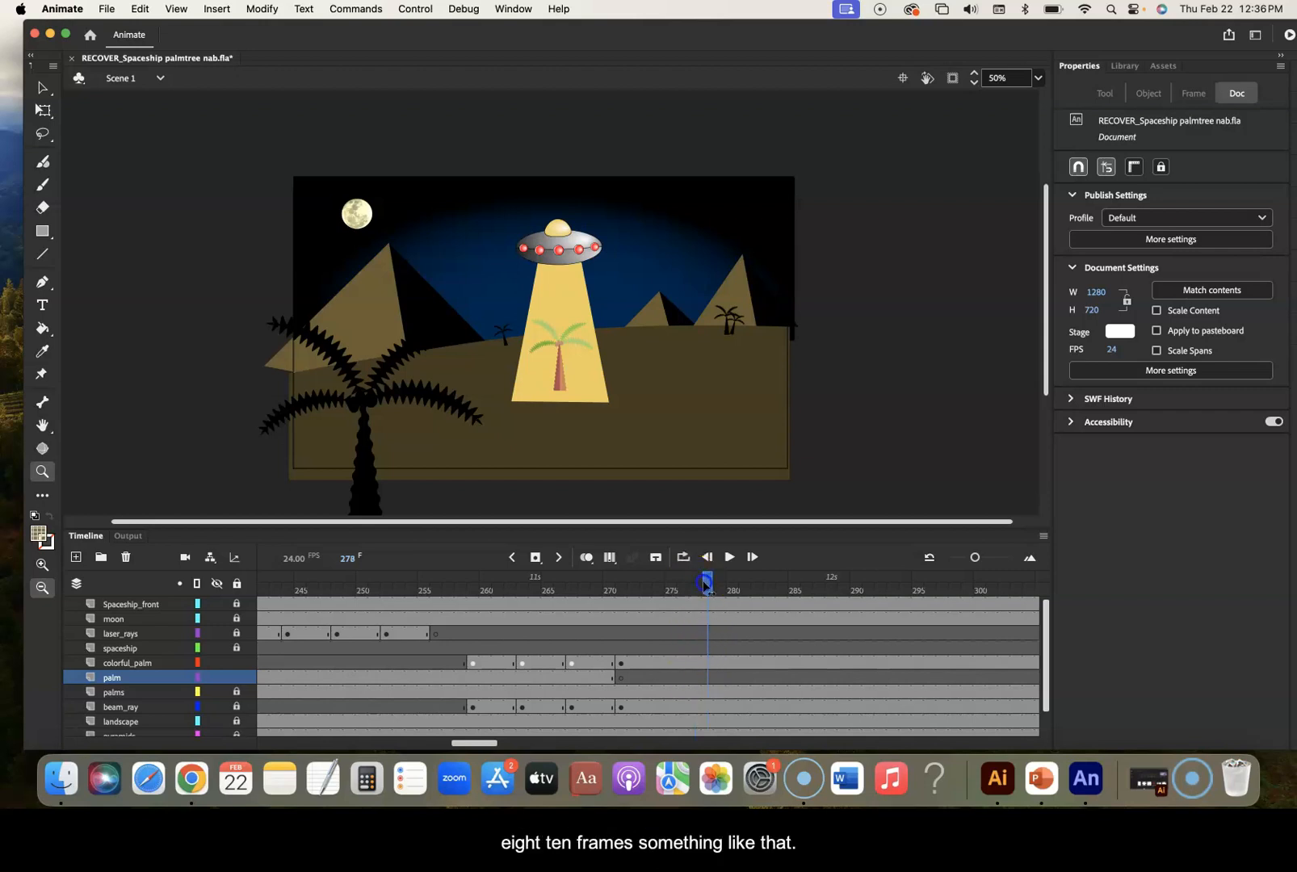
click(709, 667)
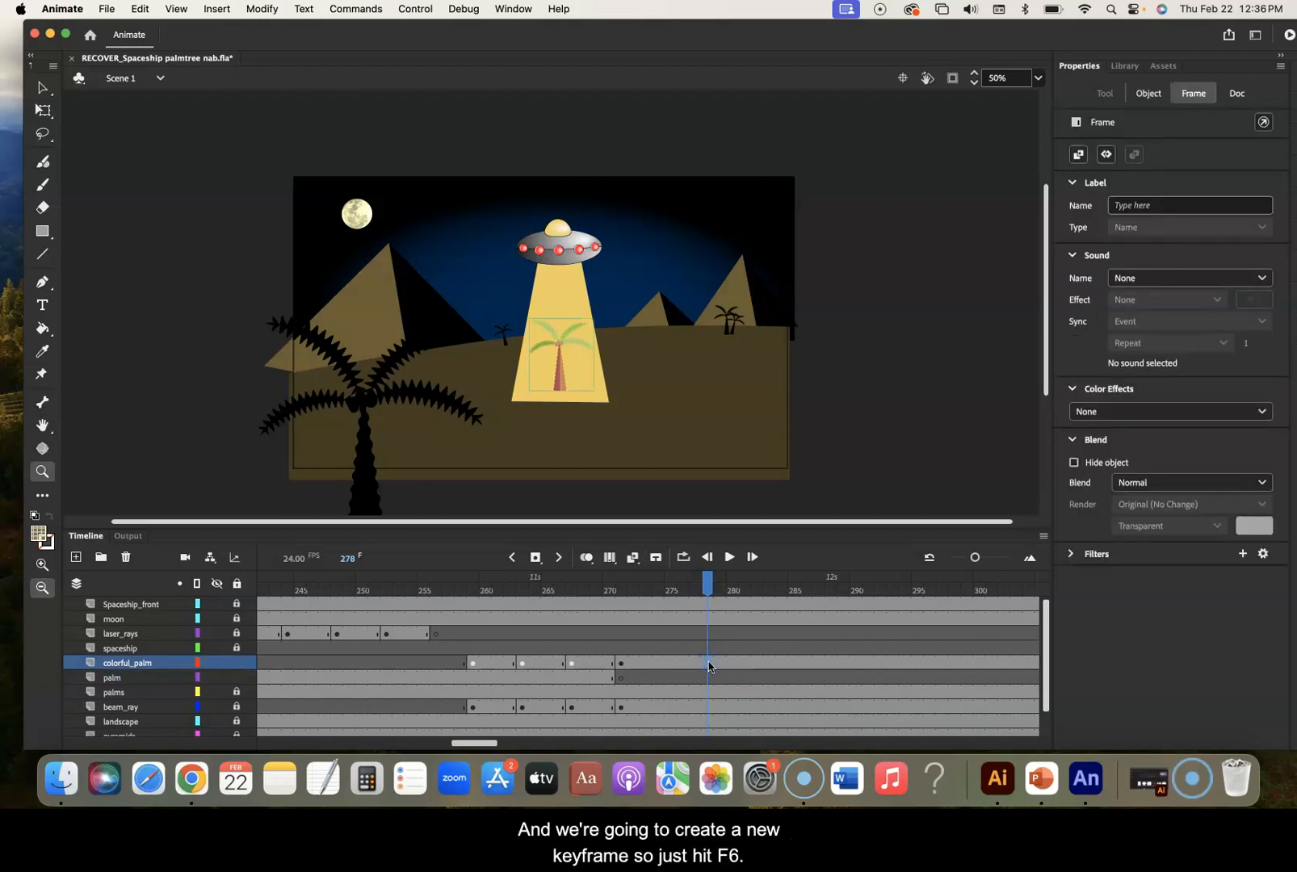
key(F6)
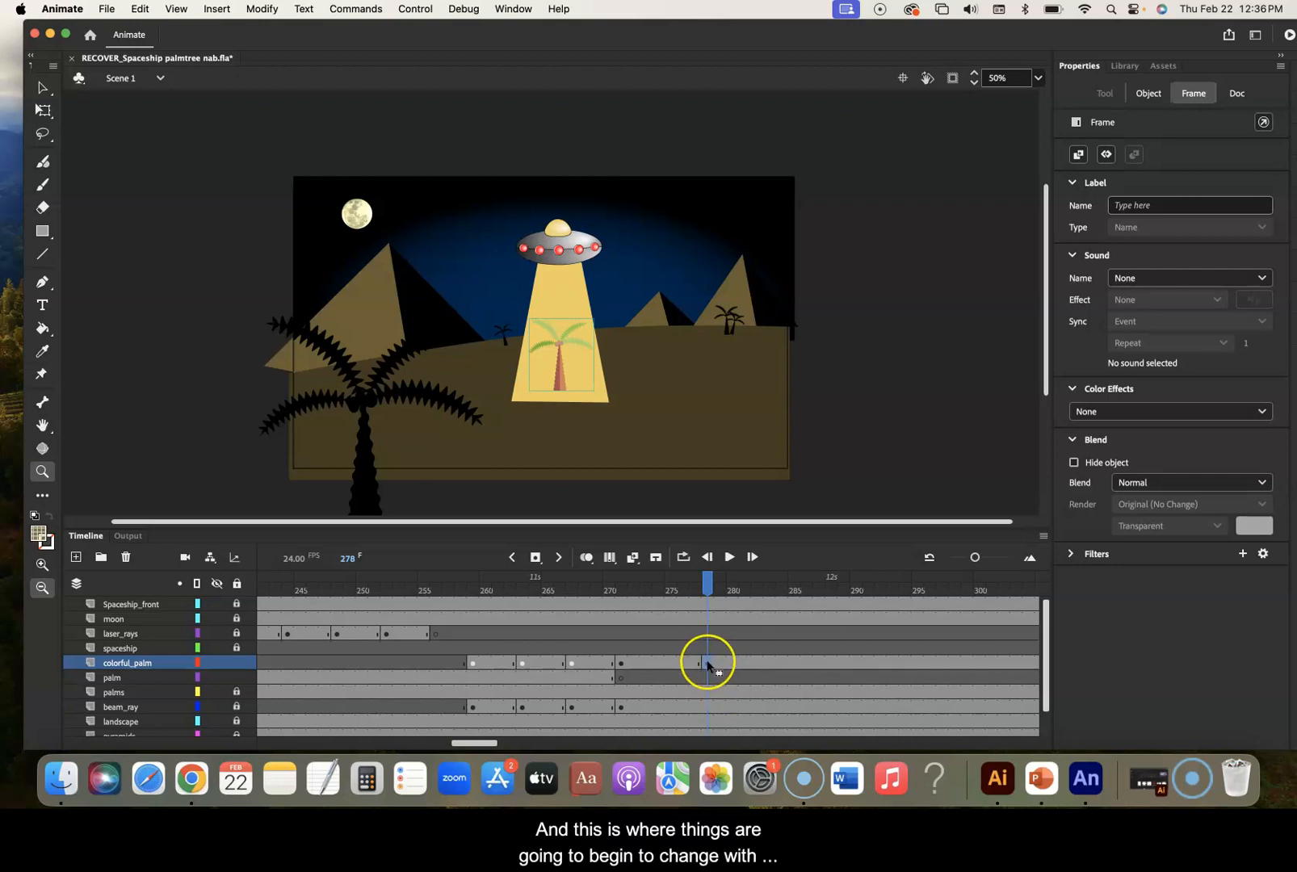
Insert a keyframe on the colorful_palm layer at frame 283 with the Free Transform tool active
mouse_move(706, 588)
mouse_down()
mouse_move(471, 599)
mouse_move(707, 594)
mouse_up()
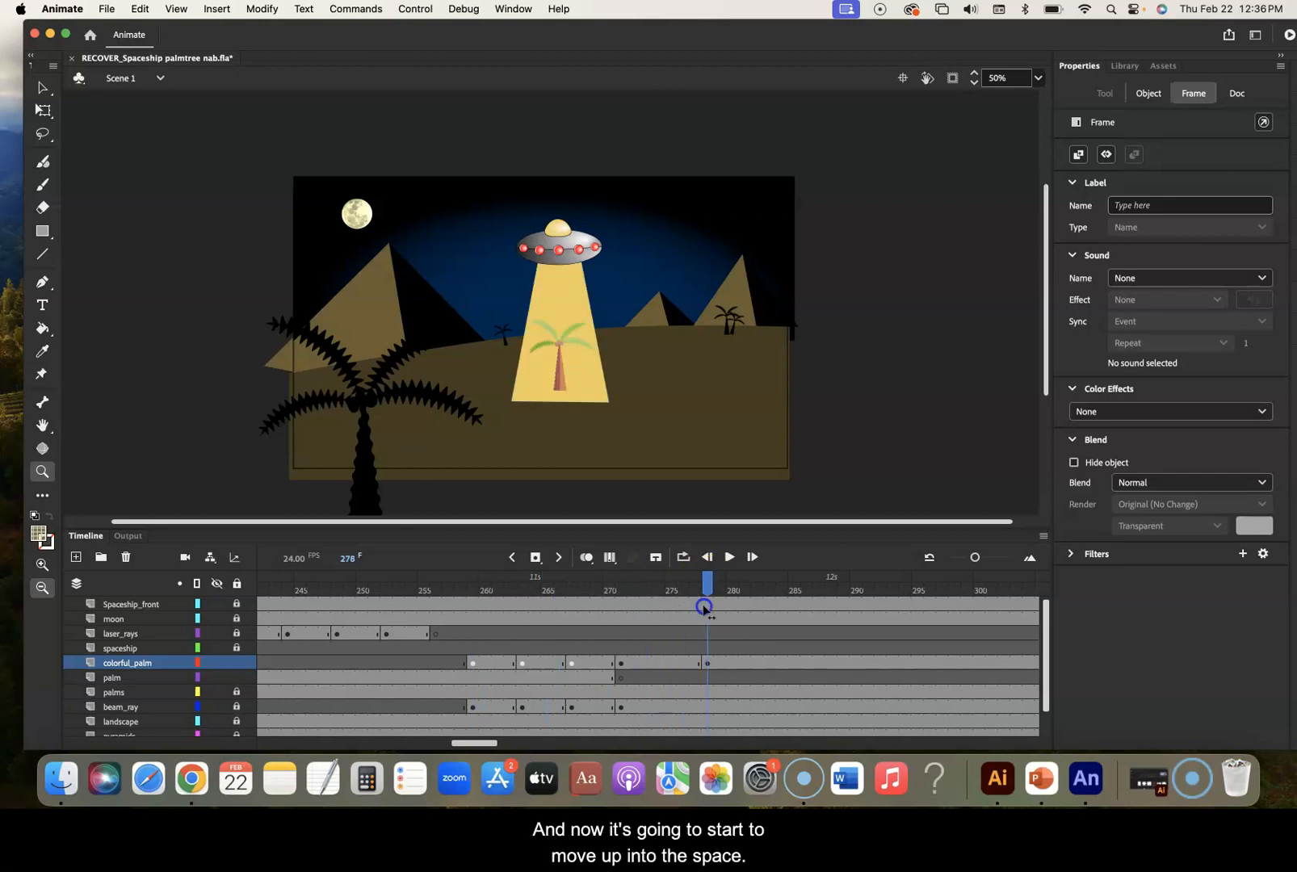
click(42, 111)
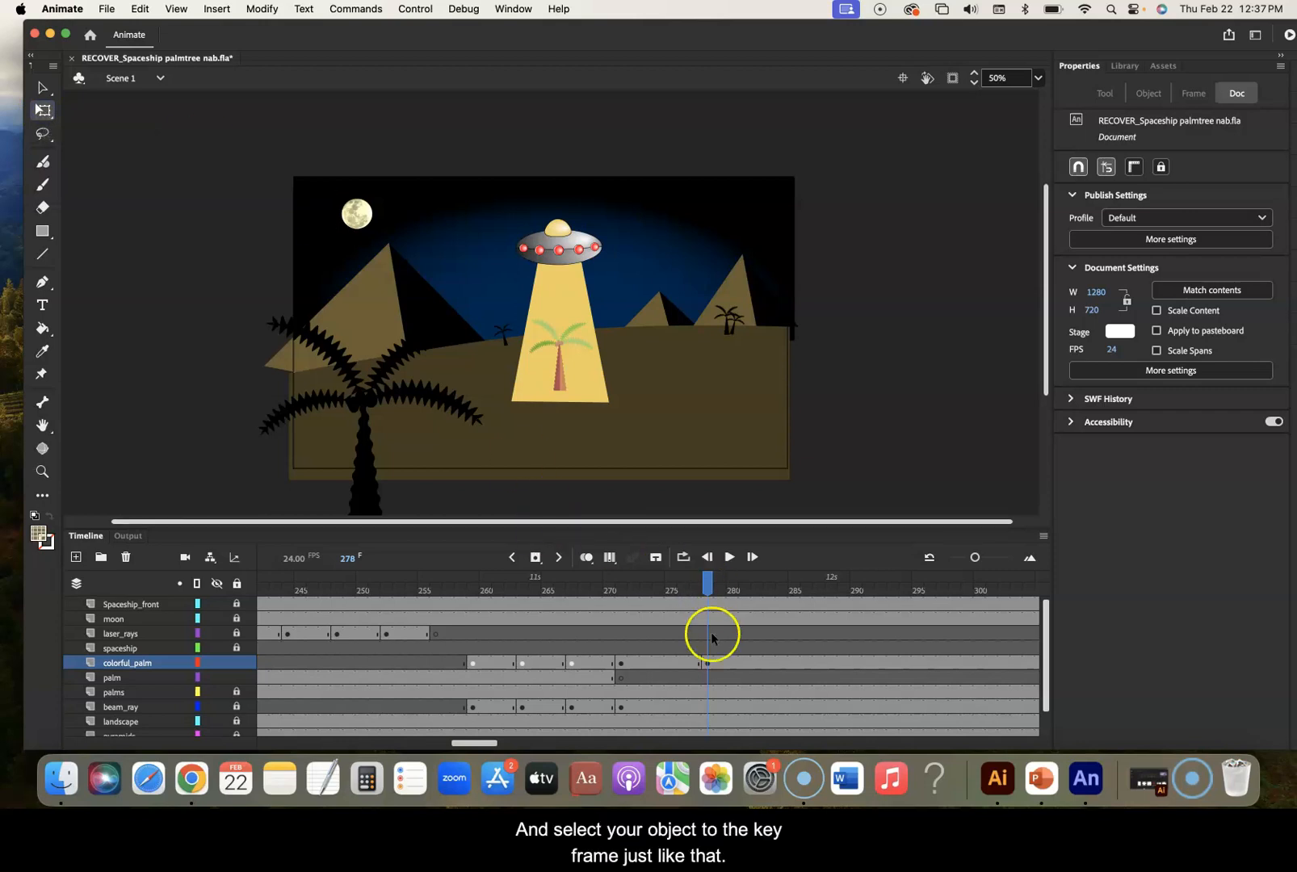
click(708, 664)
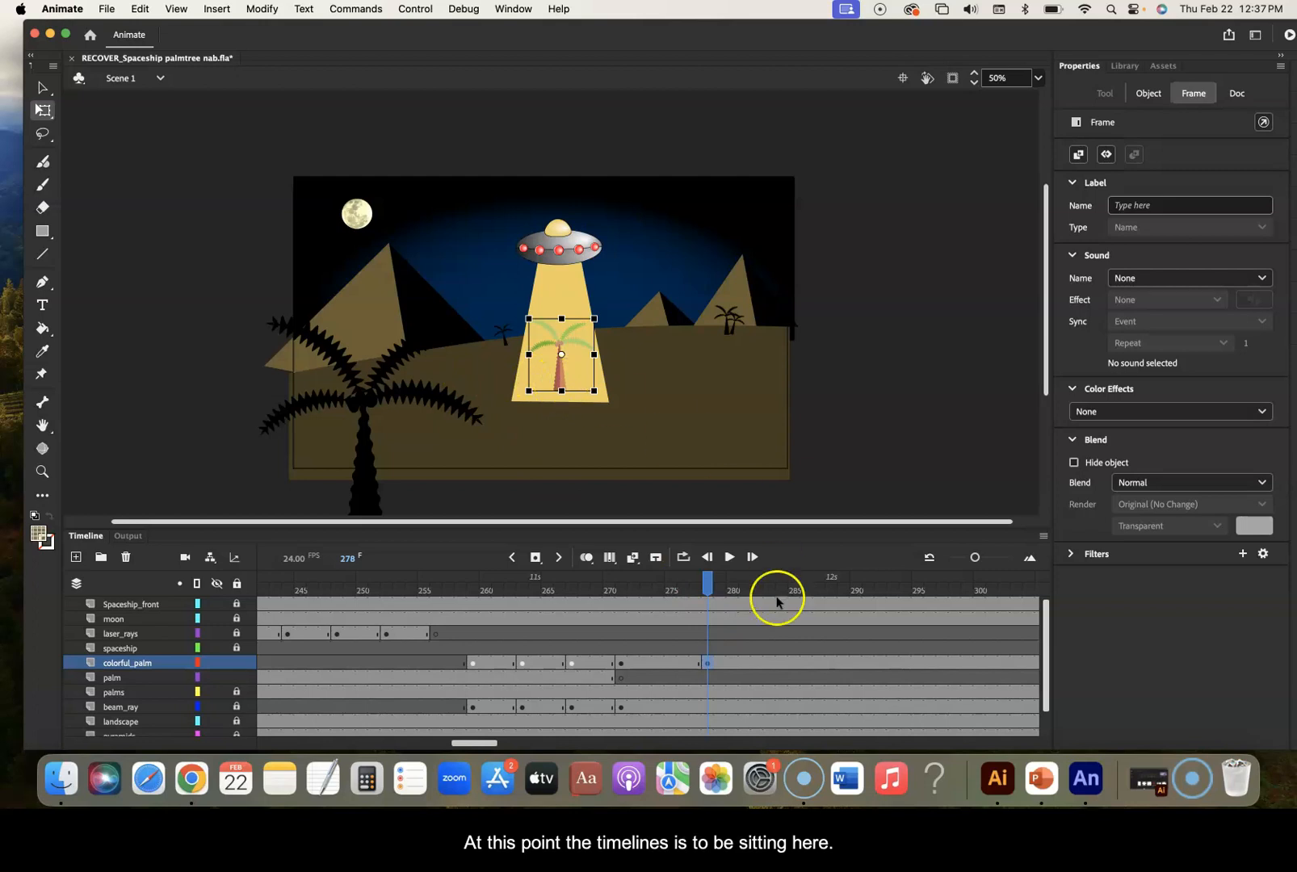
click(767, 663)
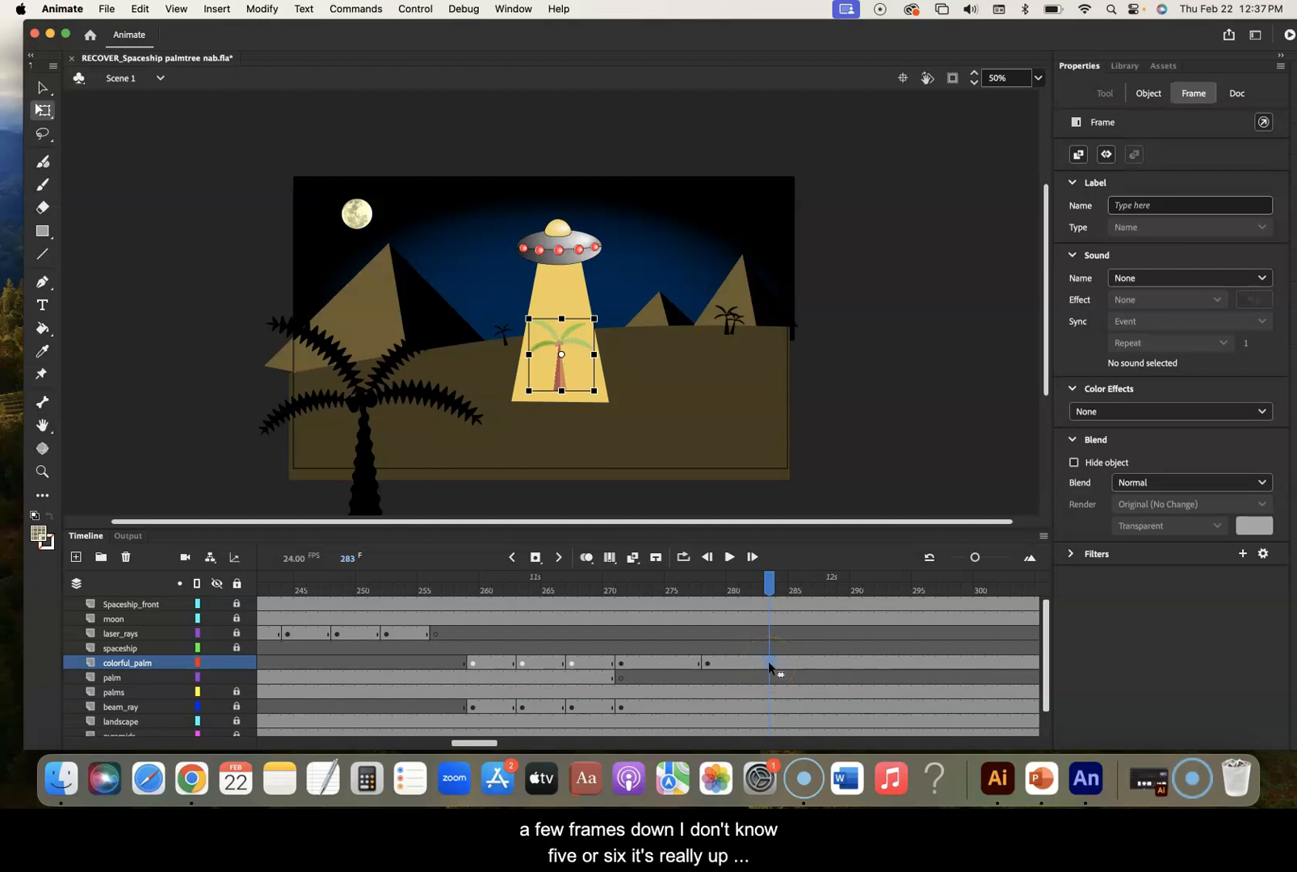
key(F6)
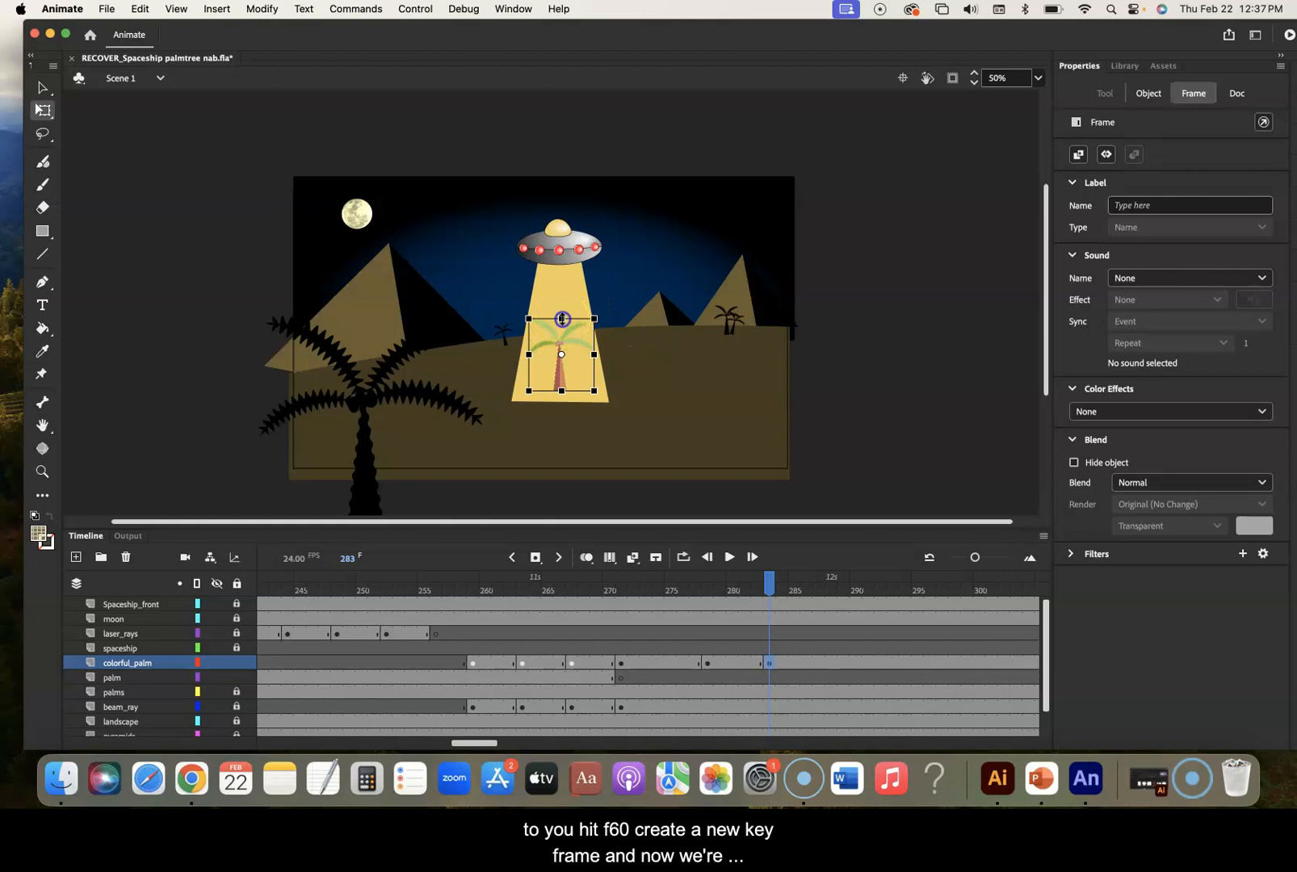
drag(562, 318, 562, 314)
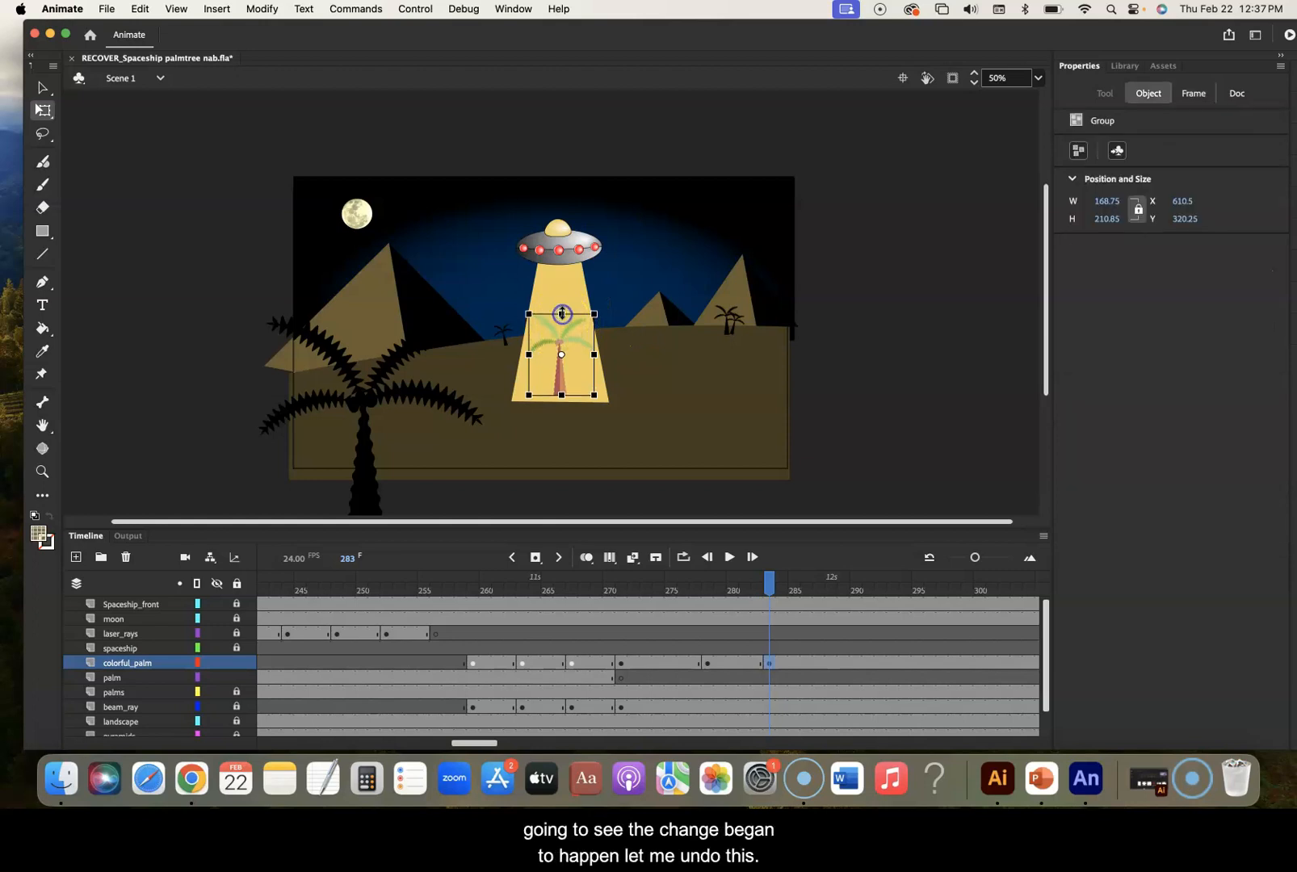
key(super+z)
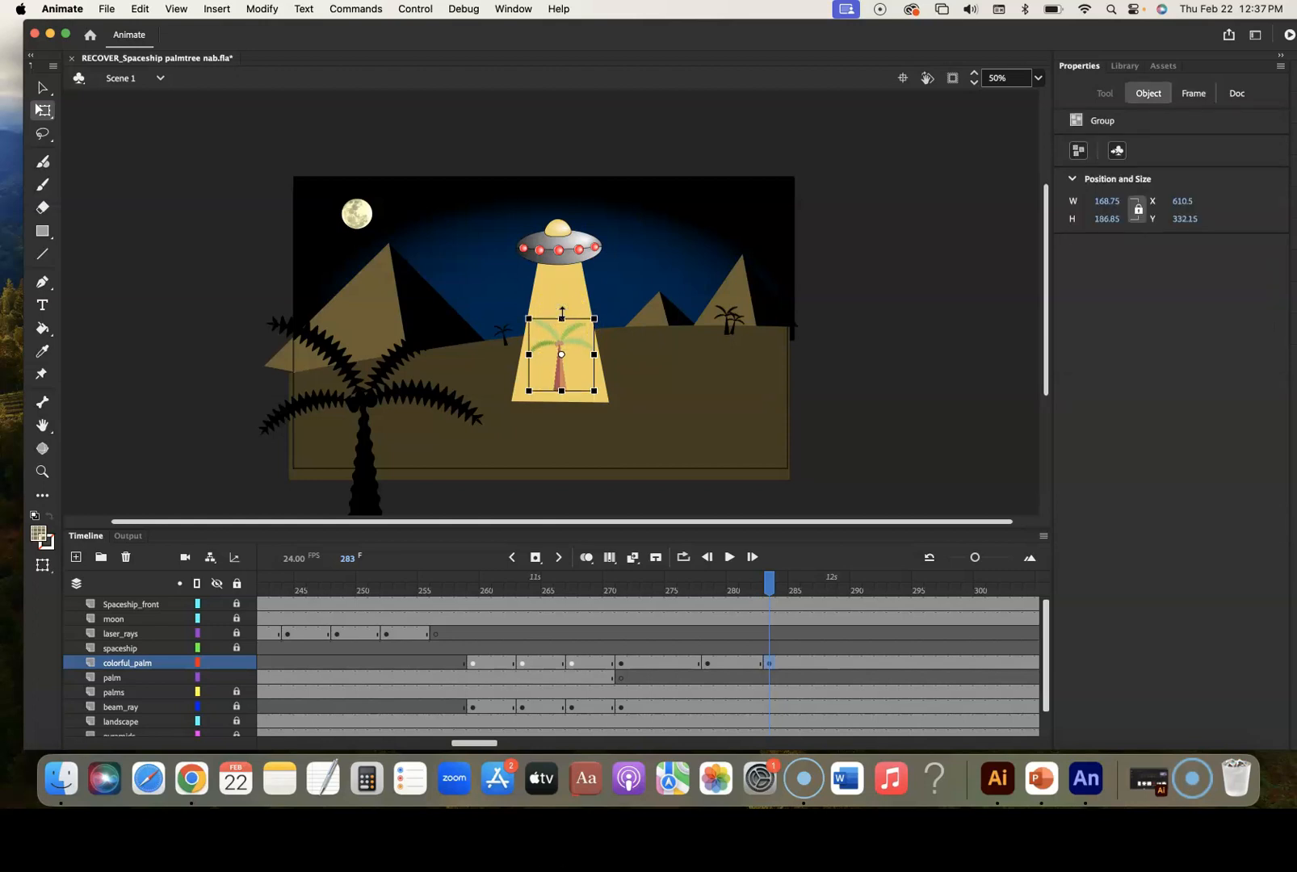
drag(562, 318, 562, 301)
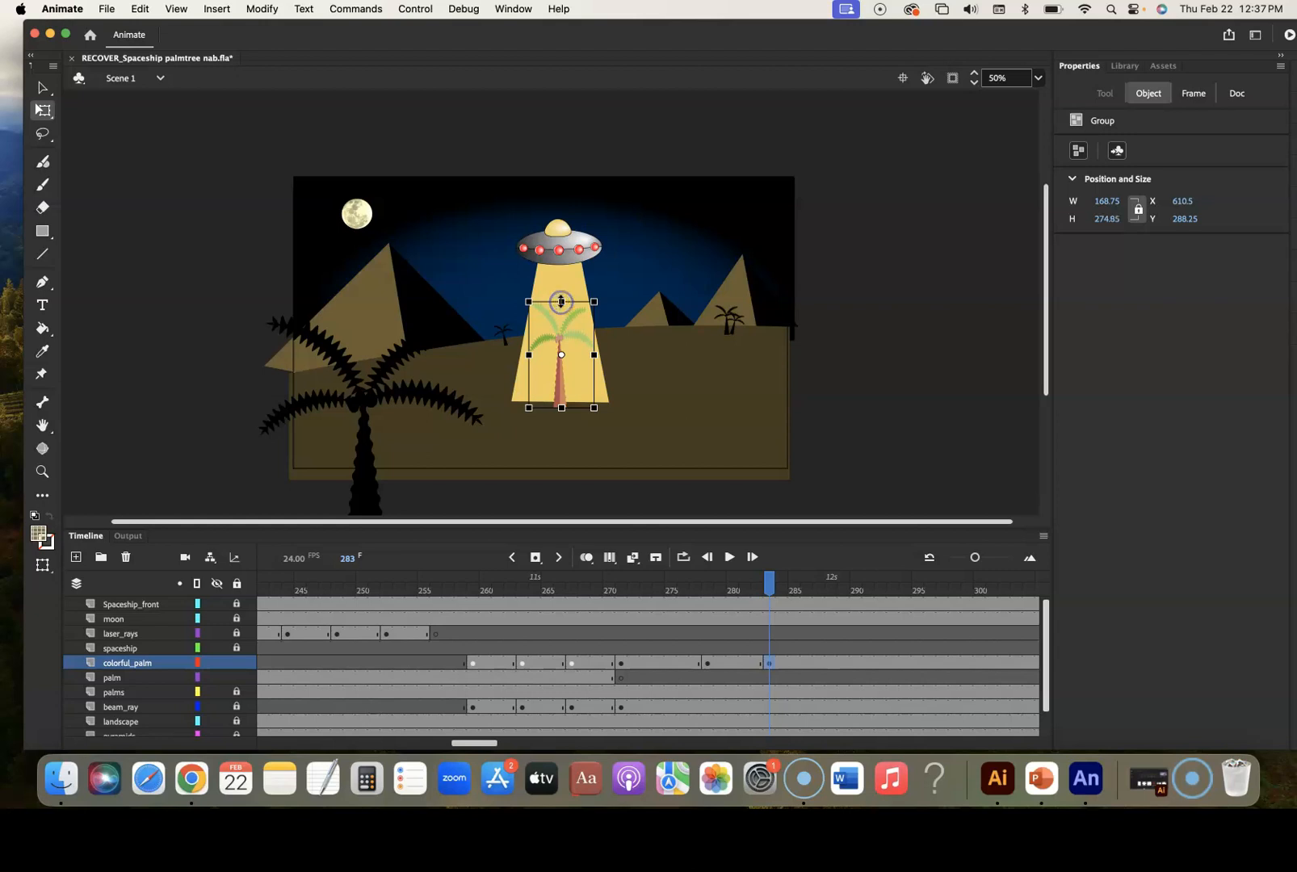
key(super+z)
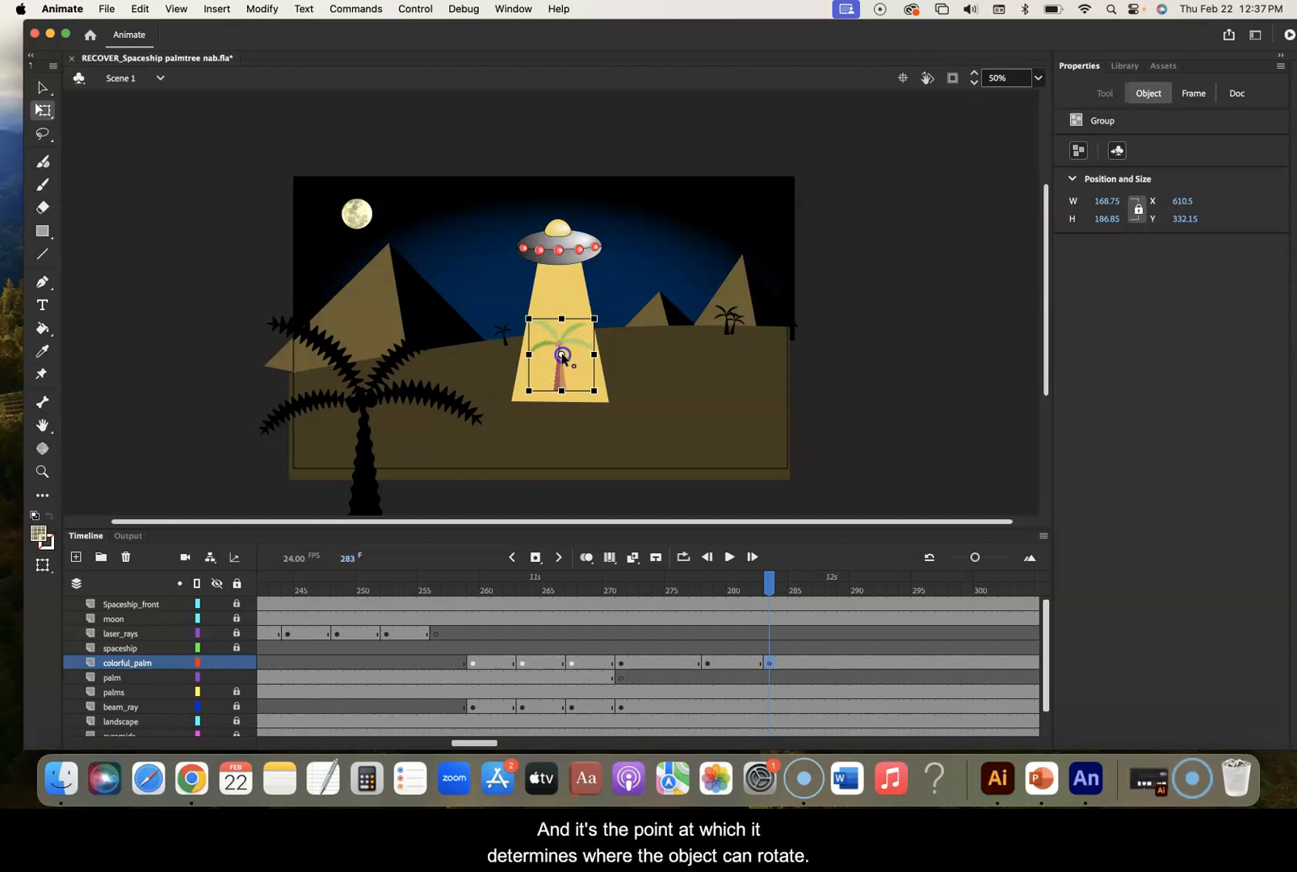
mouse_move(602, 394)
mouse_down()
mouse_move(609, 357)
mouse_move(603, 396)
mouse_up()
drag(560, 320, 557, 301)
key(super+z)
Move the palm's transformation point to its trunk base, then stretch the palm upward and narrow it to about 137 by 249
drag(562, 356, 562, 390)
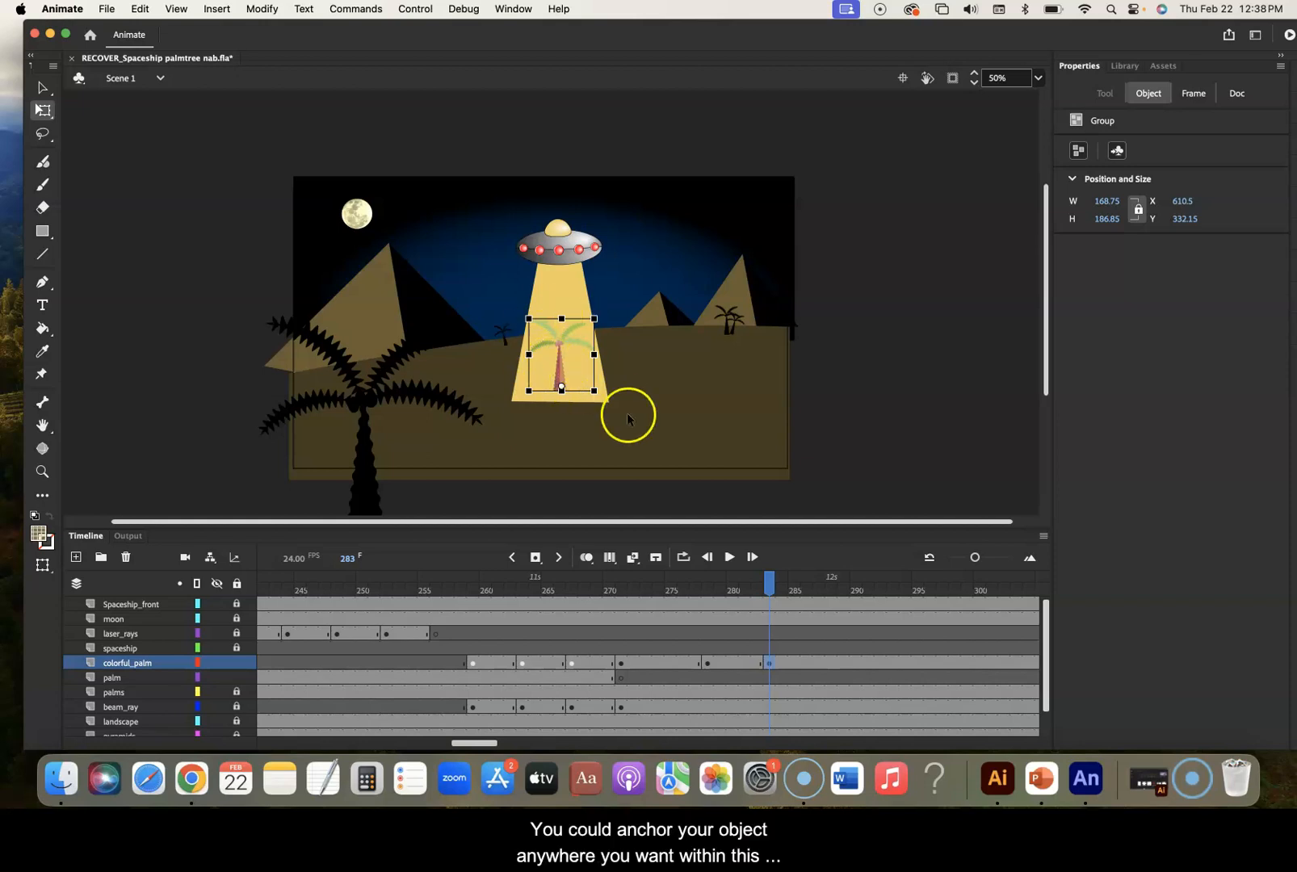
mouse_move(603, 398)
mouse_down()
mouse_move(610, 382)
mouse_move(593, 410)
mouse_move(606, 400)
mouse_up()
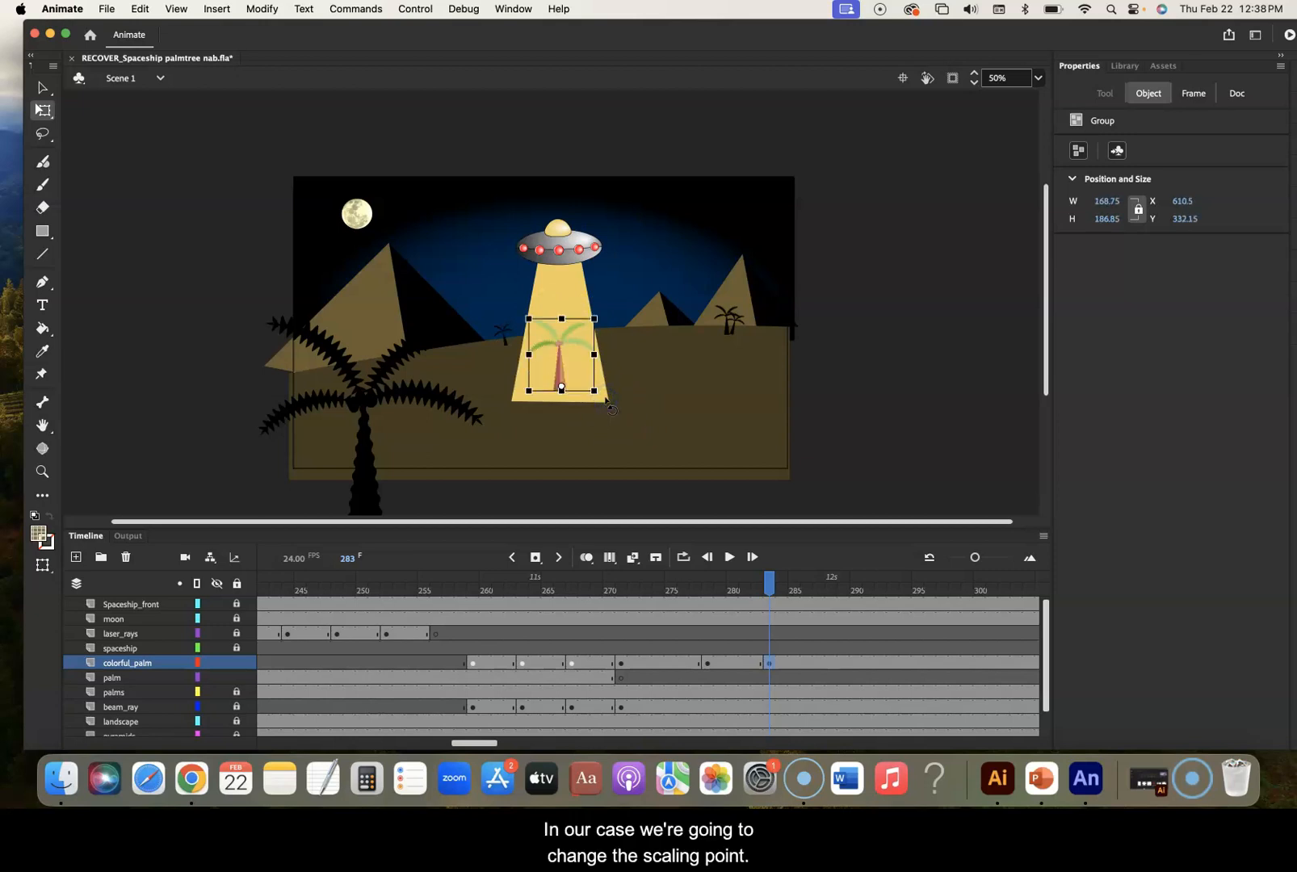
drag(562, 320, 561, 297)
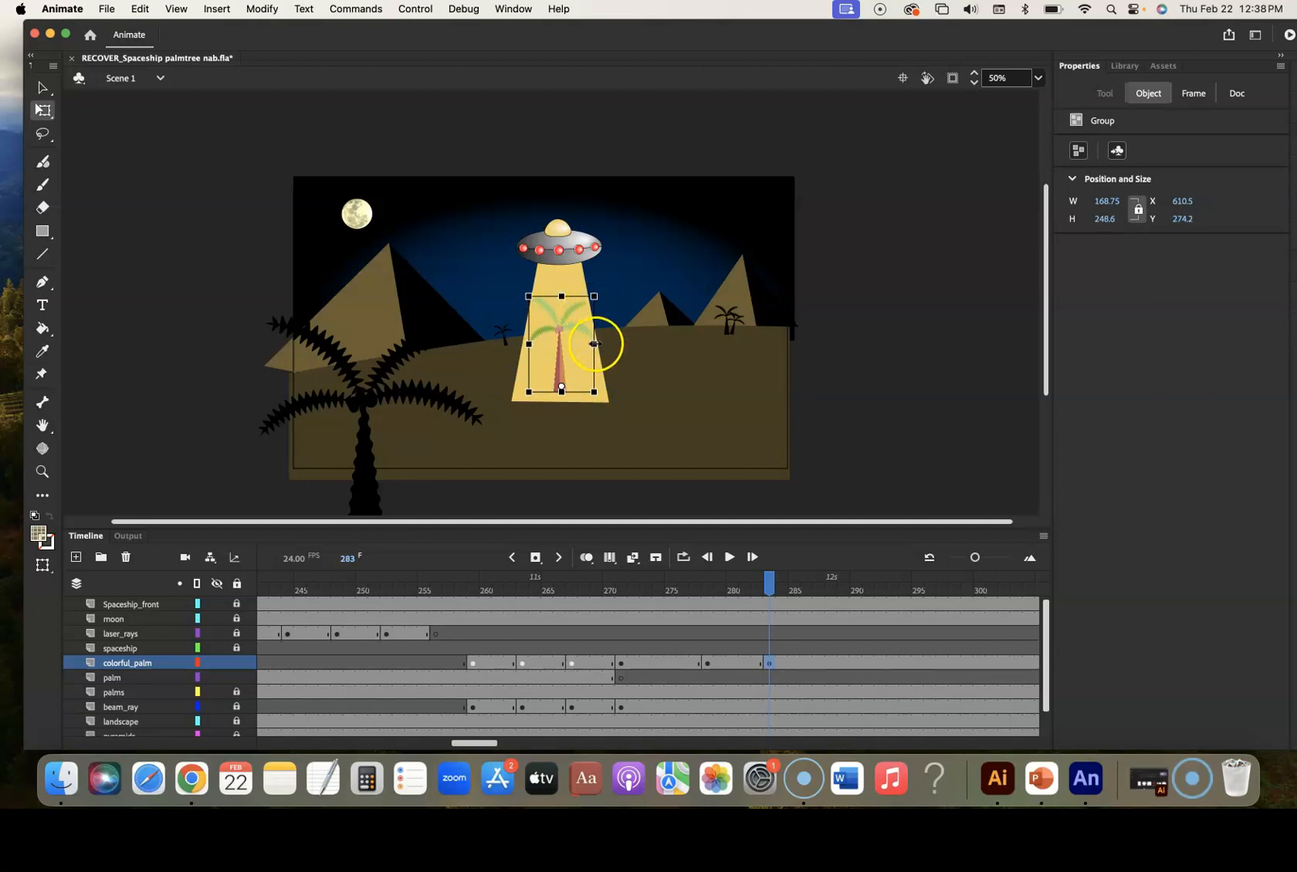
drag(595, 344, 588, 344)
Insert a keyframe on the colorful_palm layer at frame 288
drag(769, 583, 828, 590)
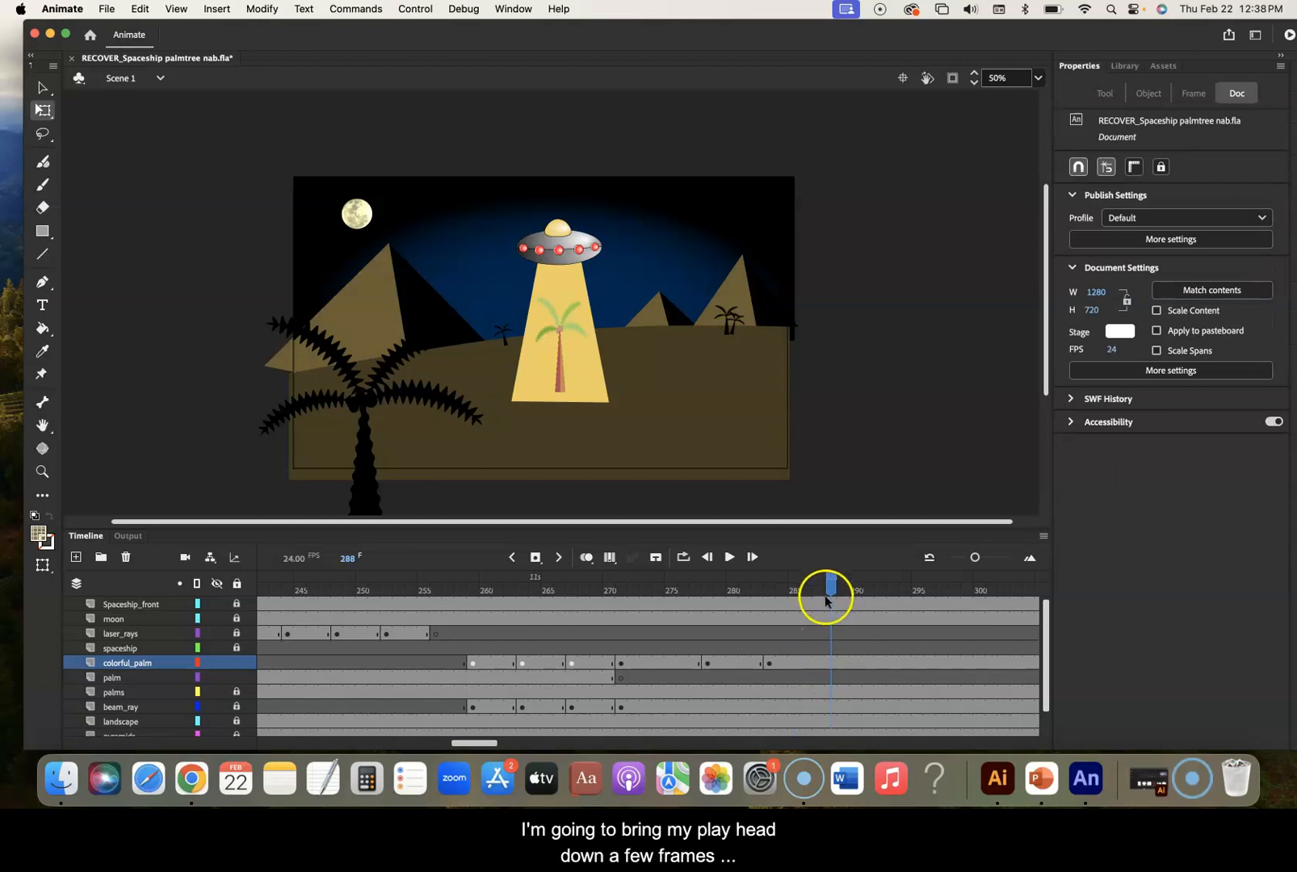
click(830, 664)
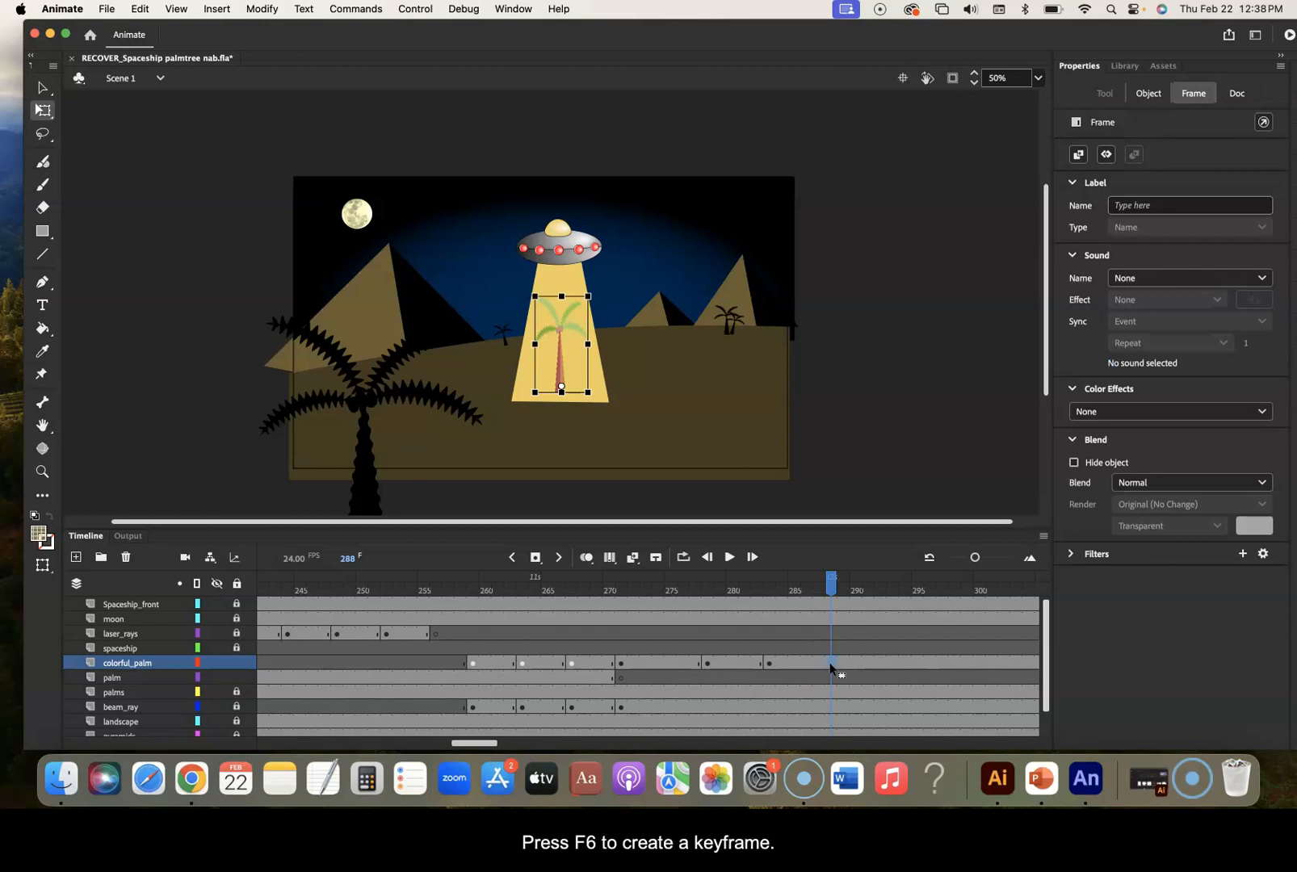
key(F6)
Move the palm up the beam at frame 288 and shrink it to about 89 by 204
click(572, 386)
click(561, 358)
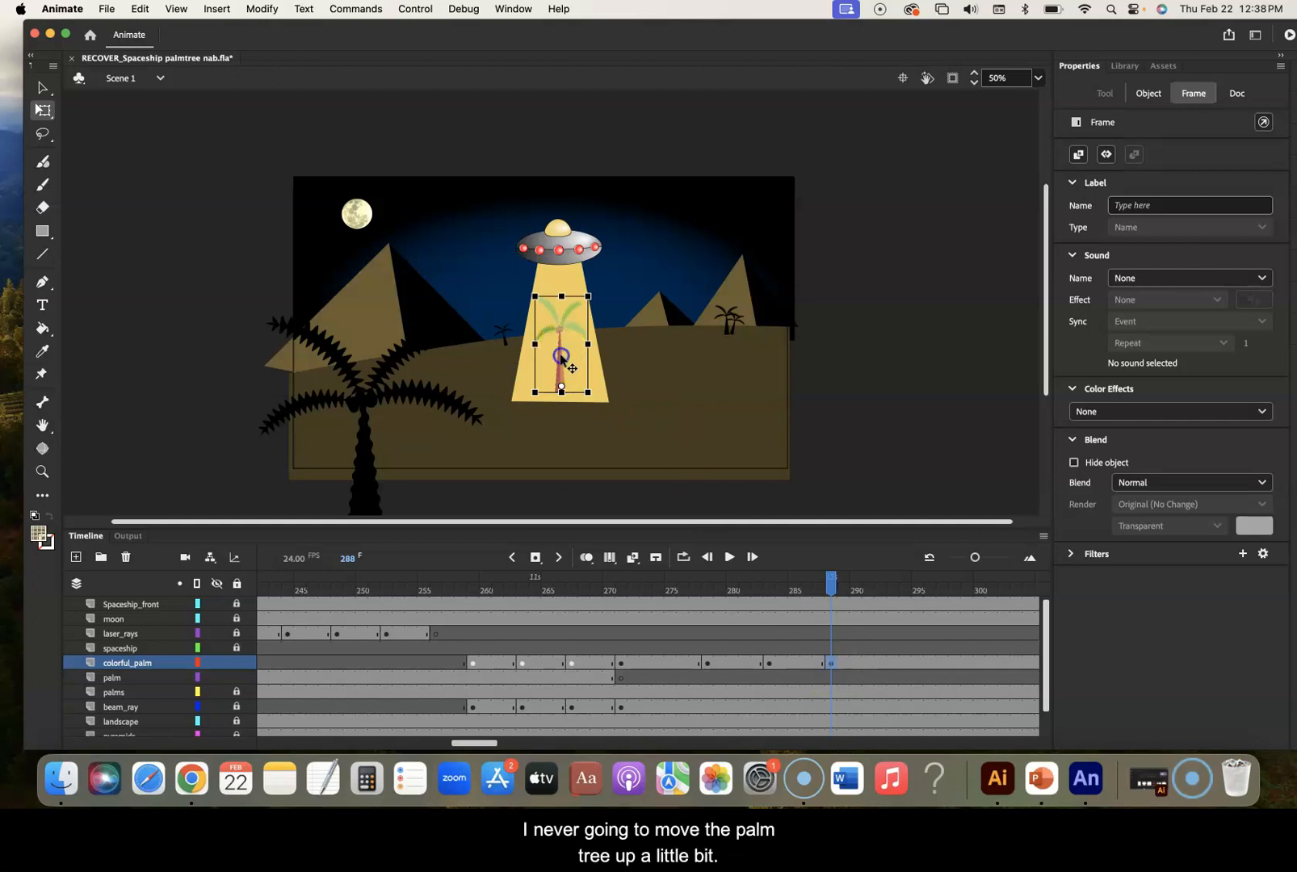
drag(561, 359, 561, 334)
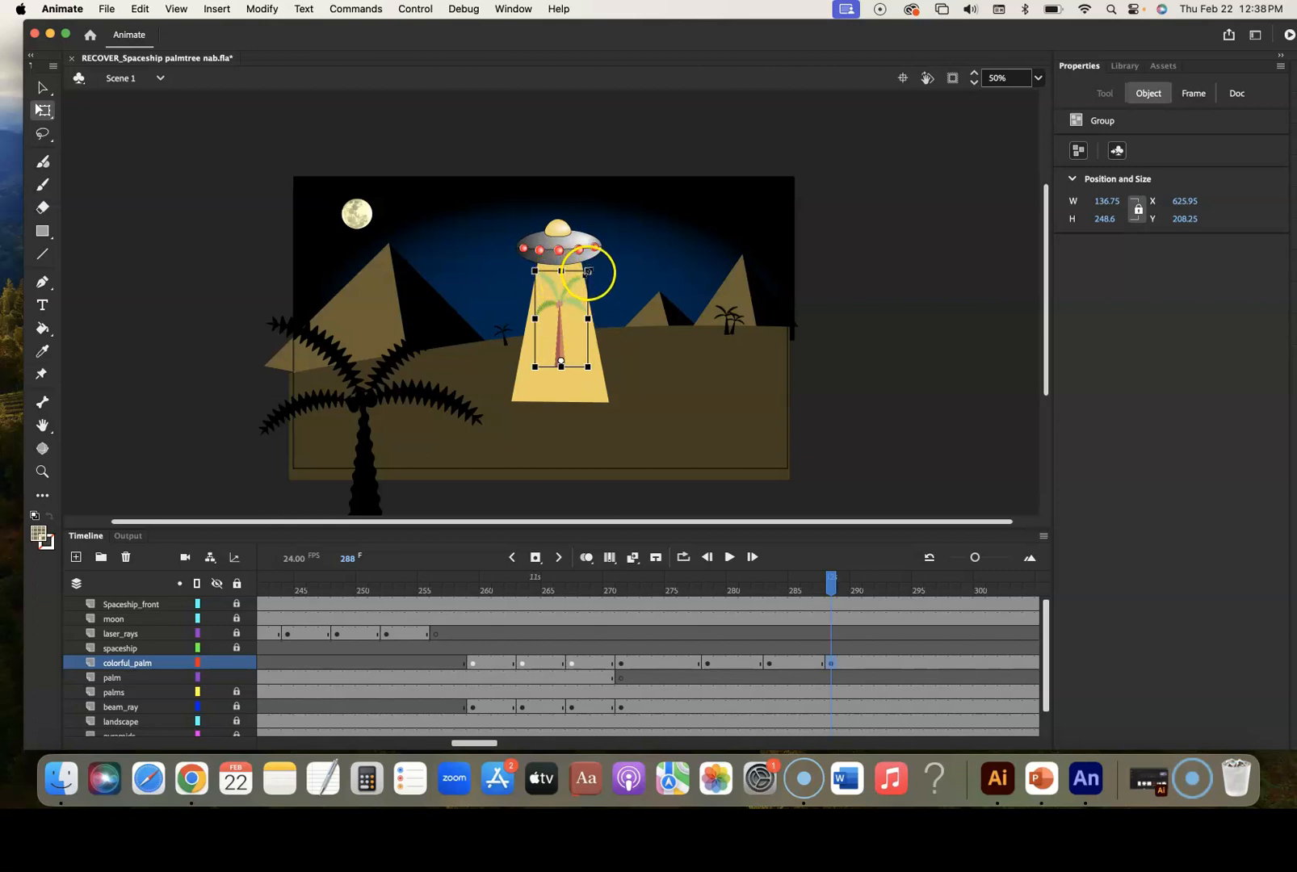
drag(587, 272, 578, 289)
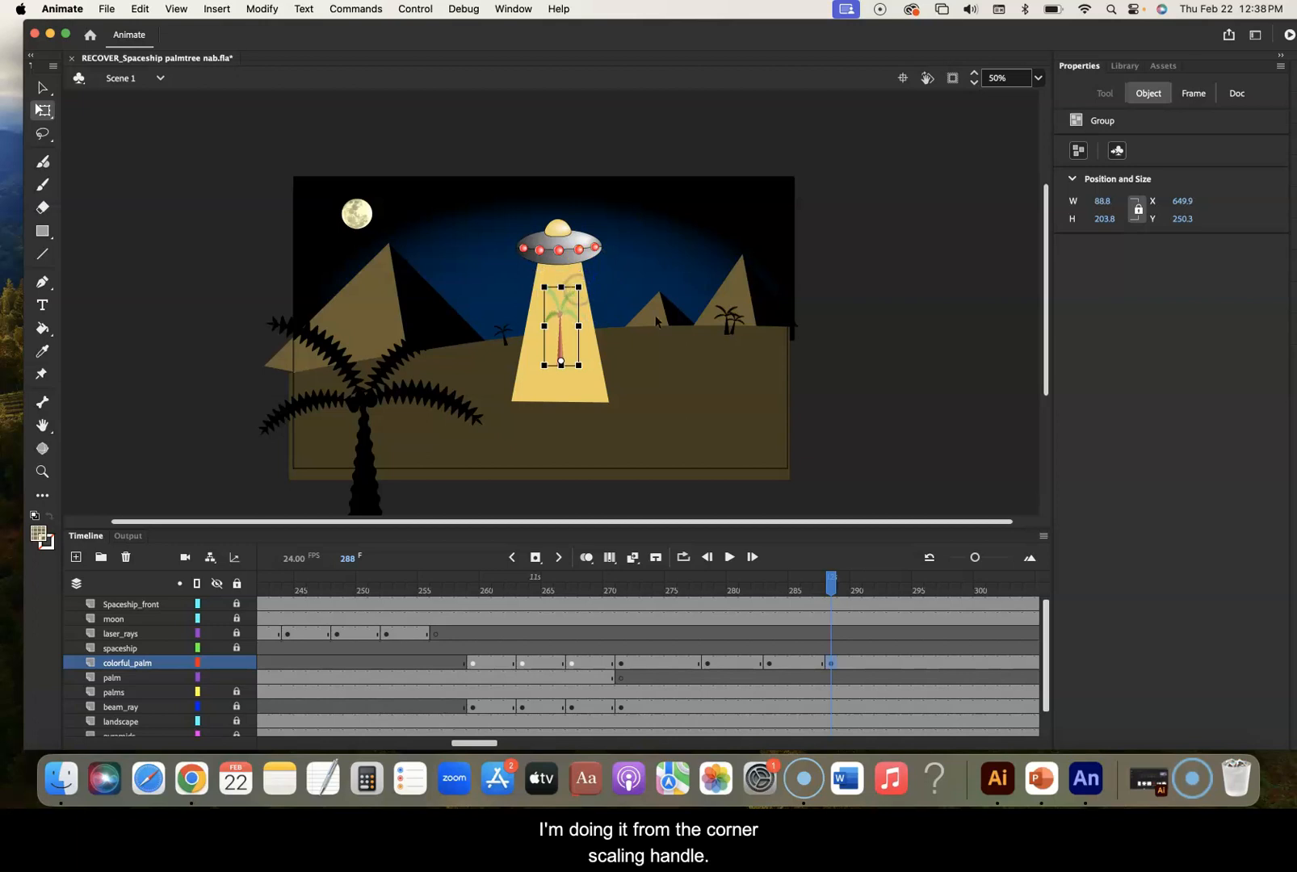
Insert a keyframe on the colorful_palm layer at frame 293
click(831, 581)
drag(831, 581, 905, 590)
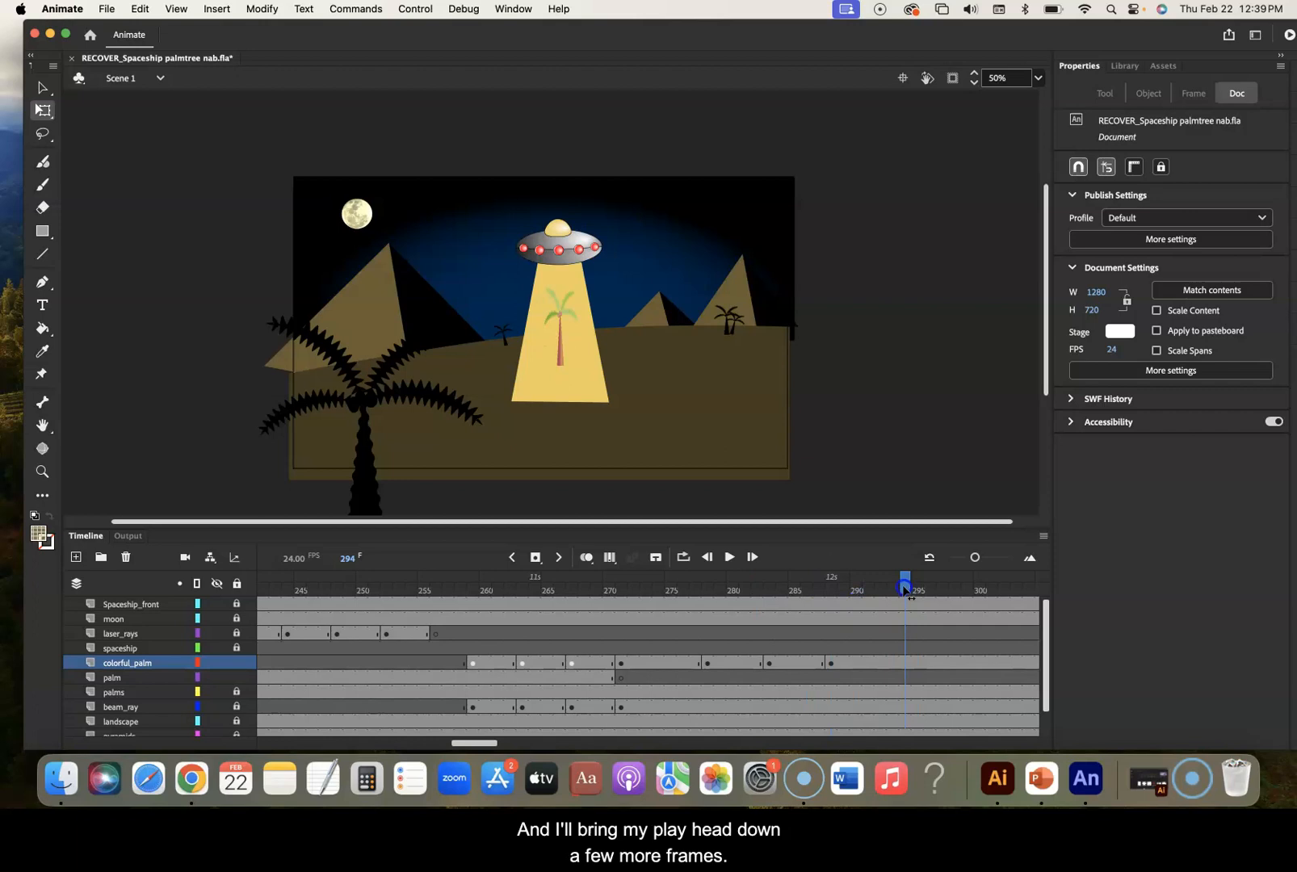
click(893, 663)
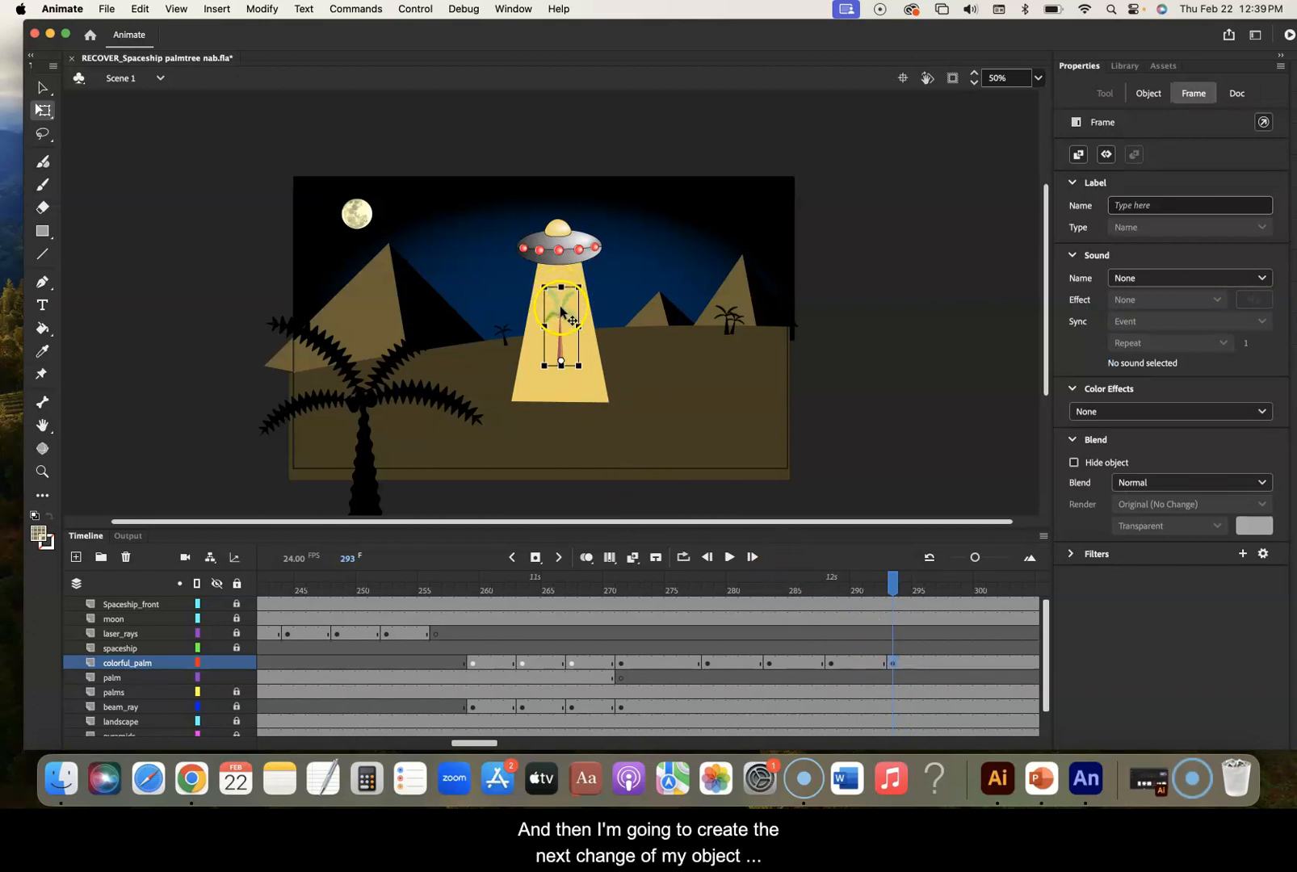
Raise the palm at frame 293 so its crown goes behind the spaceship, and reshape it to about 79 by 231
drag(563, 311, 563, 302)
drag(561, 289, 578, 246)
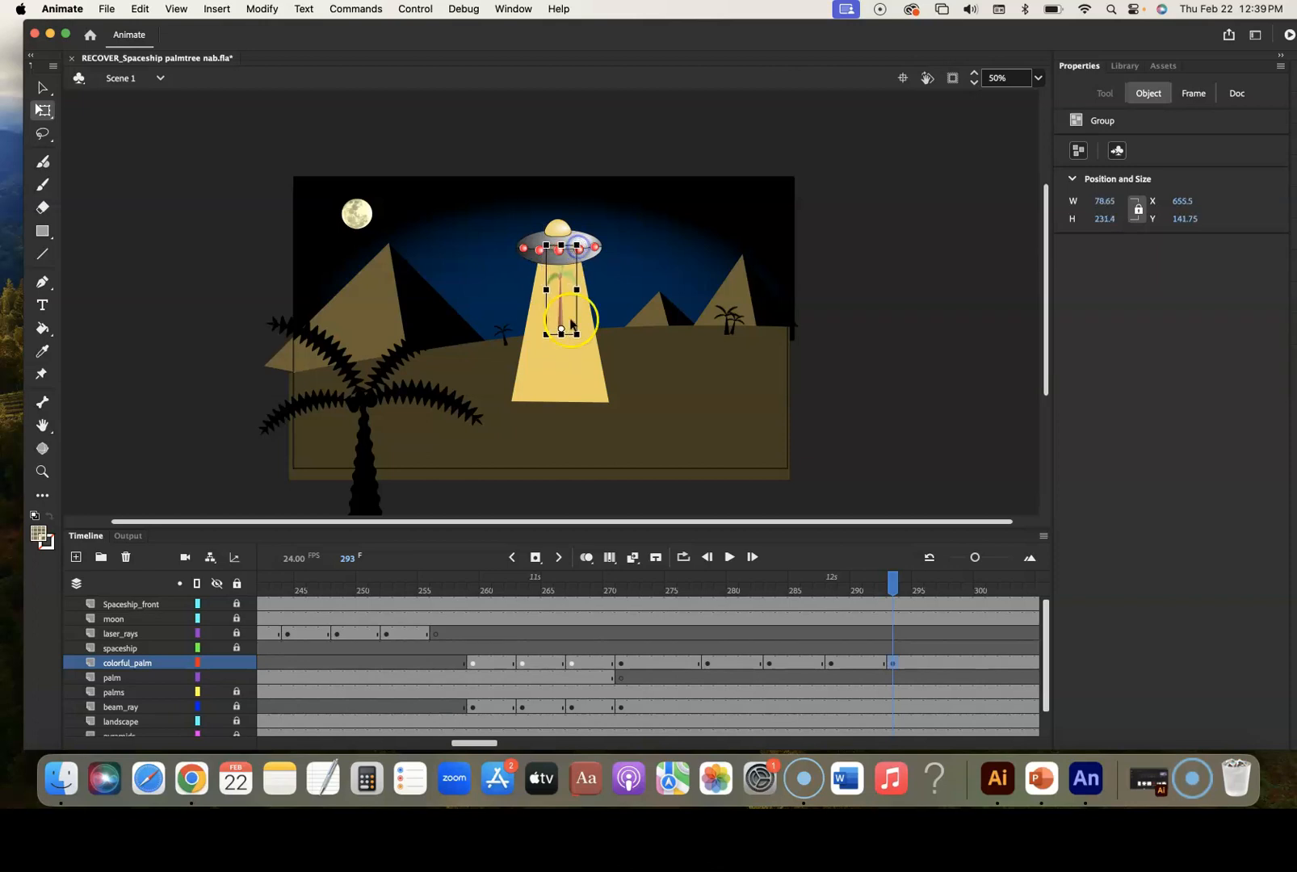
drag(575, 335, 577, 338)
key(super+z)
Insert a keyframe on the colorful_palm layer at frame 298
mouse_move(891, 581)
mouse_down()
mouse_move(855, 583)
mouse_move(917, 583)
mouse_move(805, 590)
mouse_move(895, 595)
mouse_up()
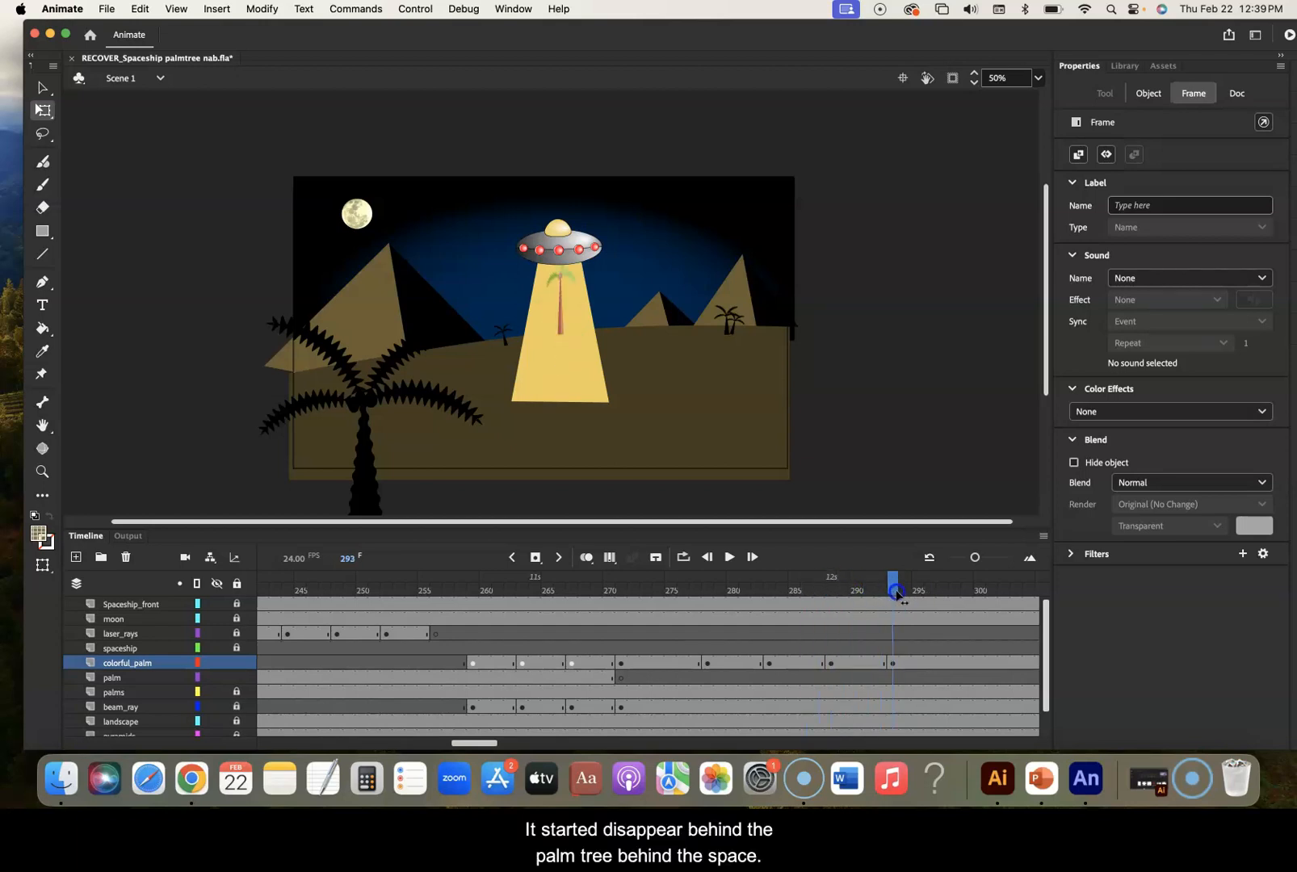
drag(930, 596, 953, 596)
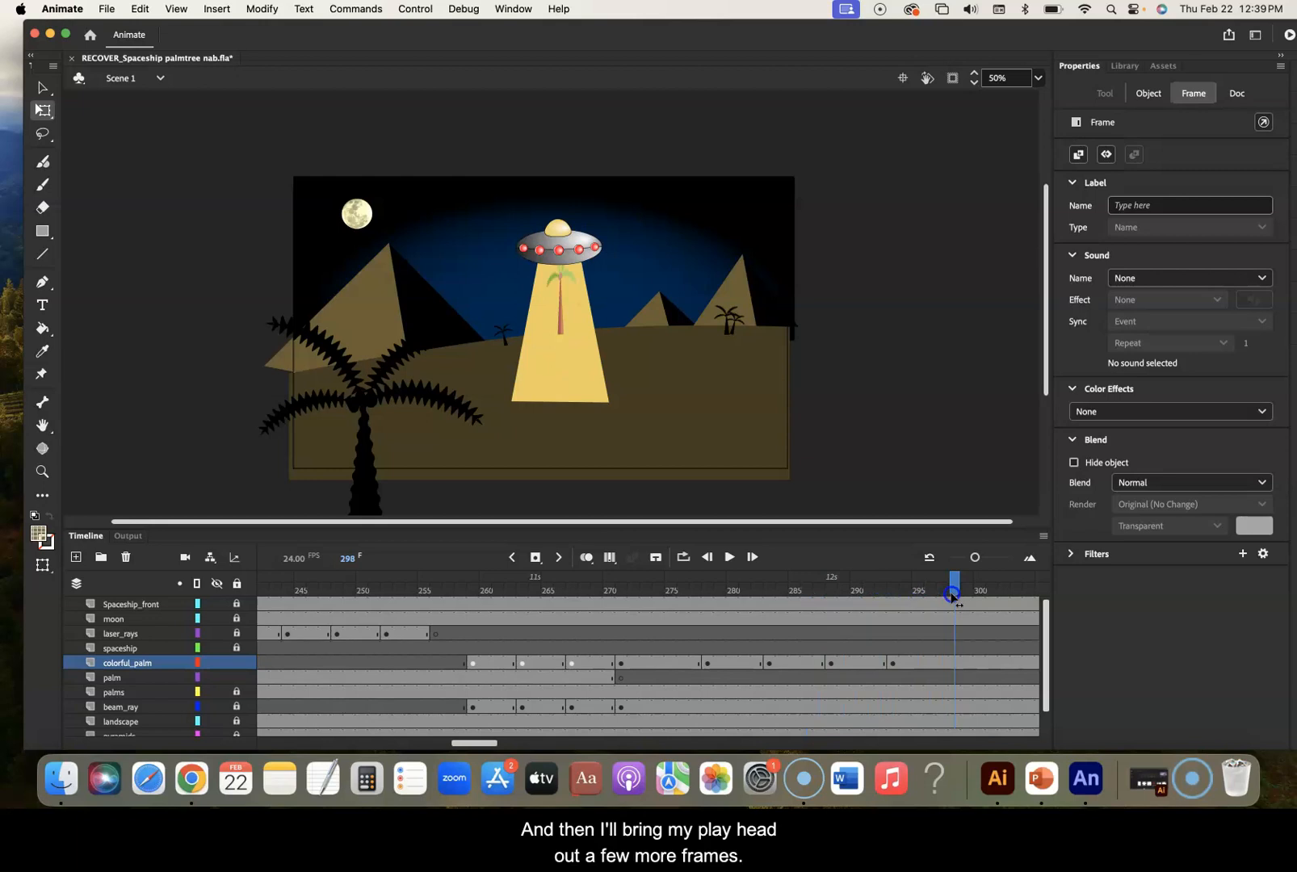
click(959, 663)
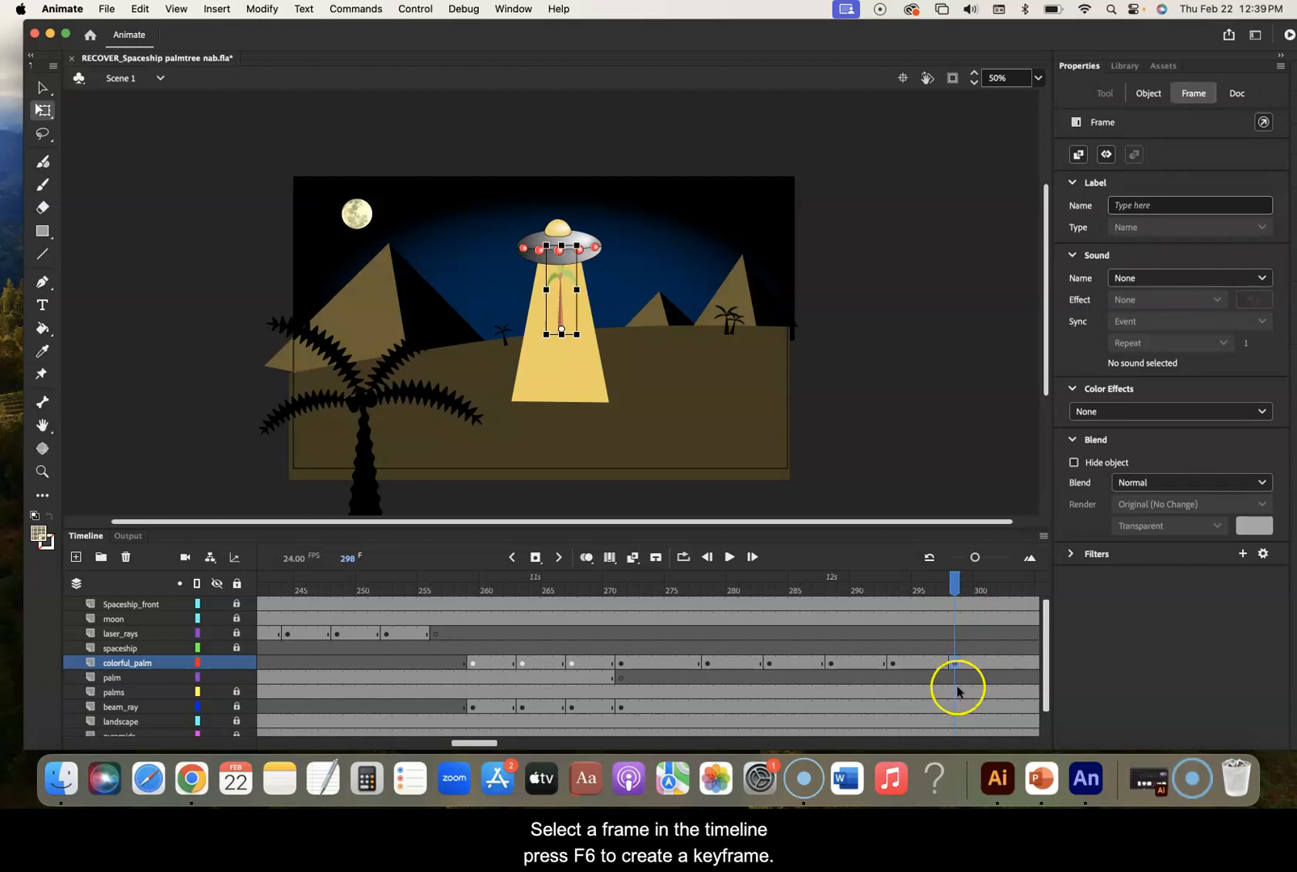
Move the palm's transformation point to its top at frame 298 and squash the trunk upward to a height of about 111
drag(564, 335, 563, 339)
key(super+z)
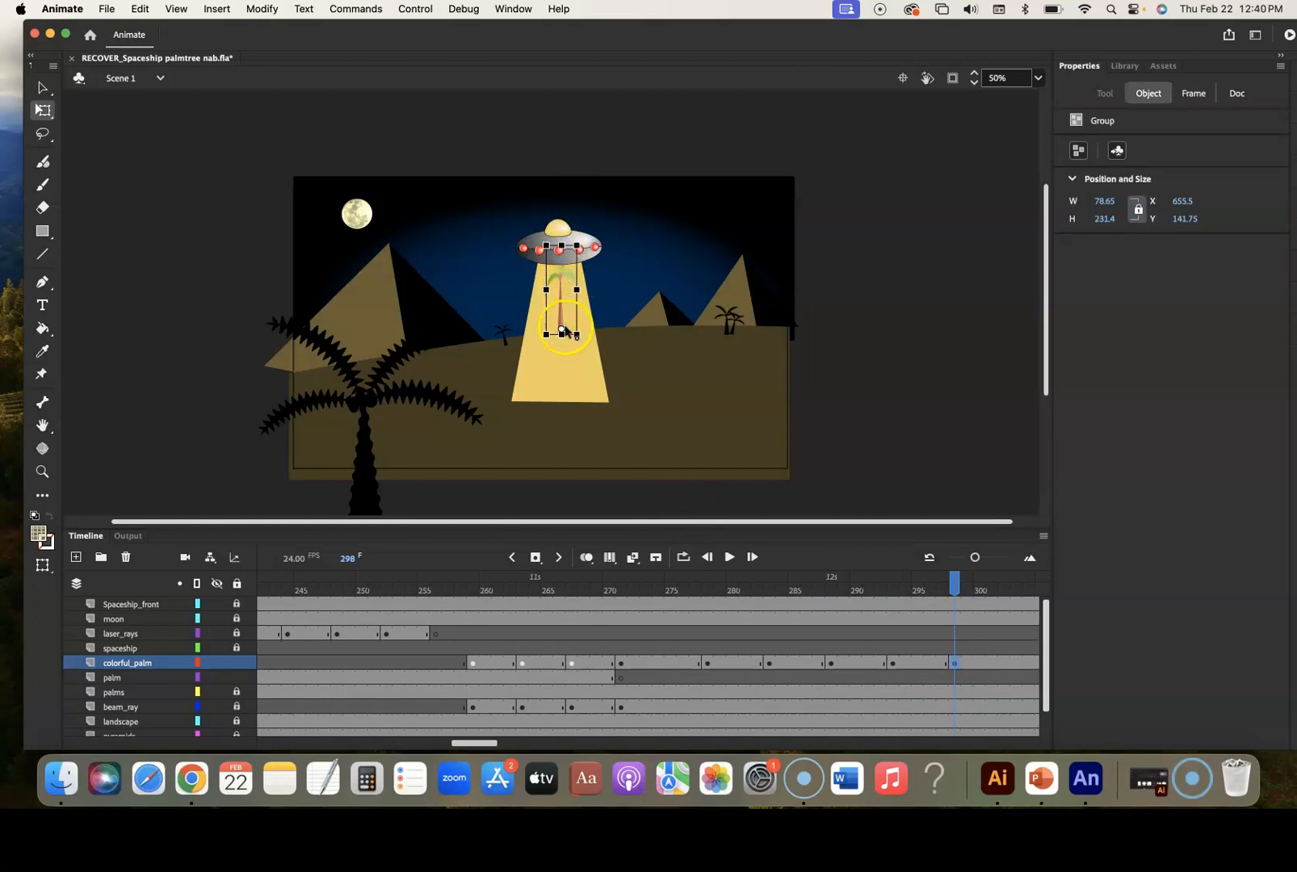
drag(563, 311, 558, 246)
drag(563, 333, 567, 287)
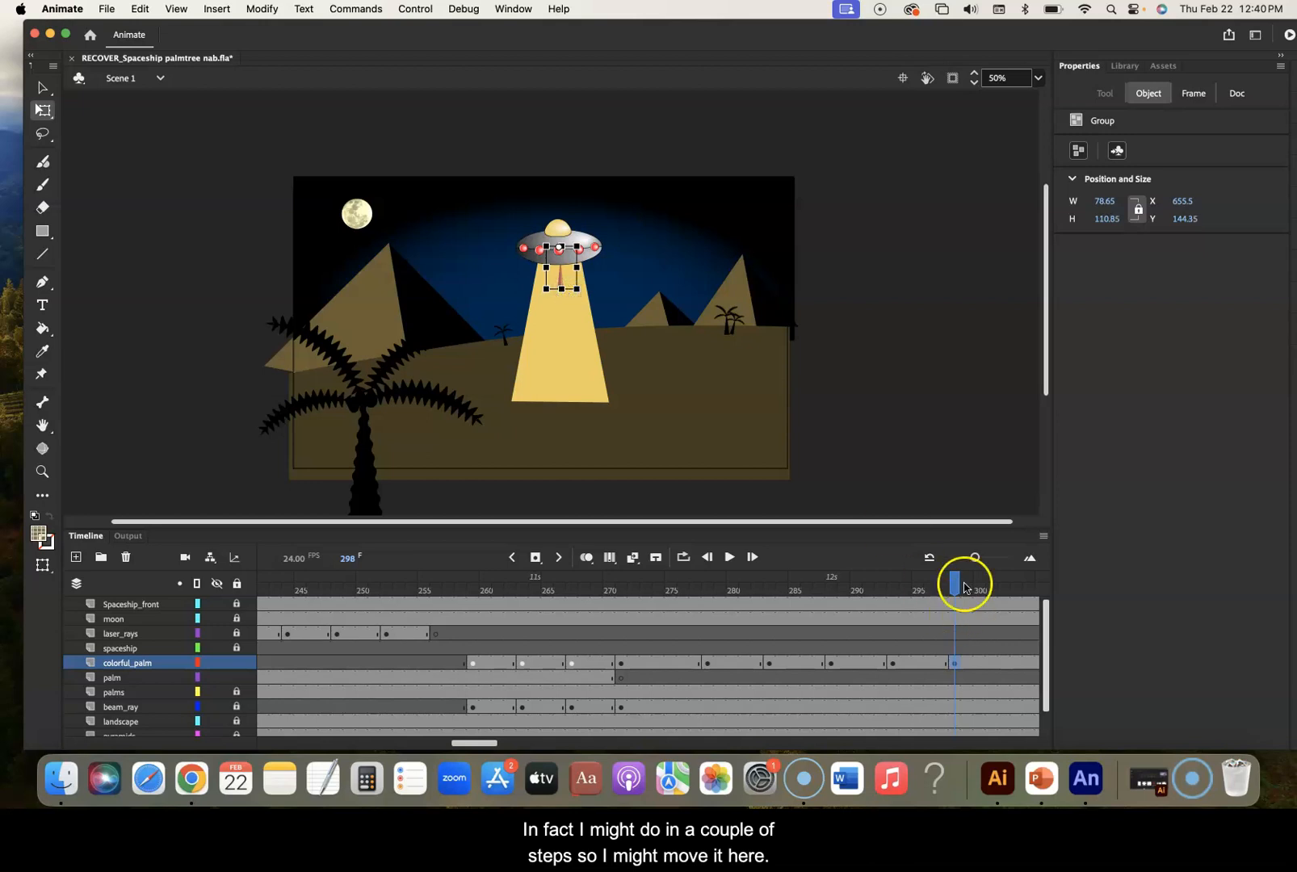
Insert a colorful_palm keyframe at frame 303 and squash the palm to a height of about 40, behind the spaceship
drag(954, 580, 1015, 581)
click(1010, 672)
click(1010, 670)
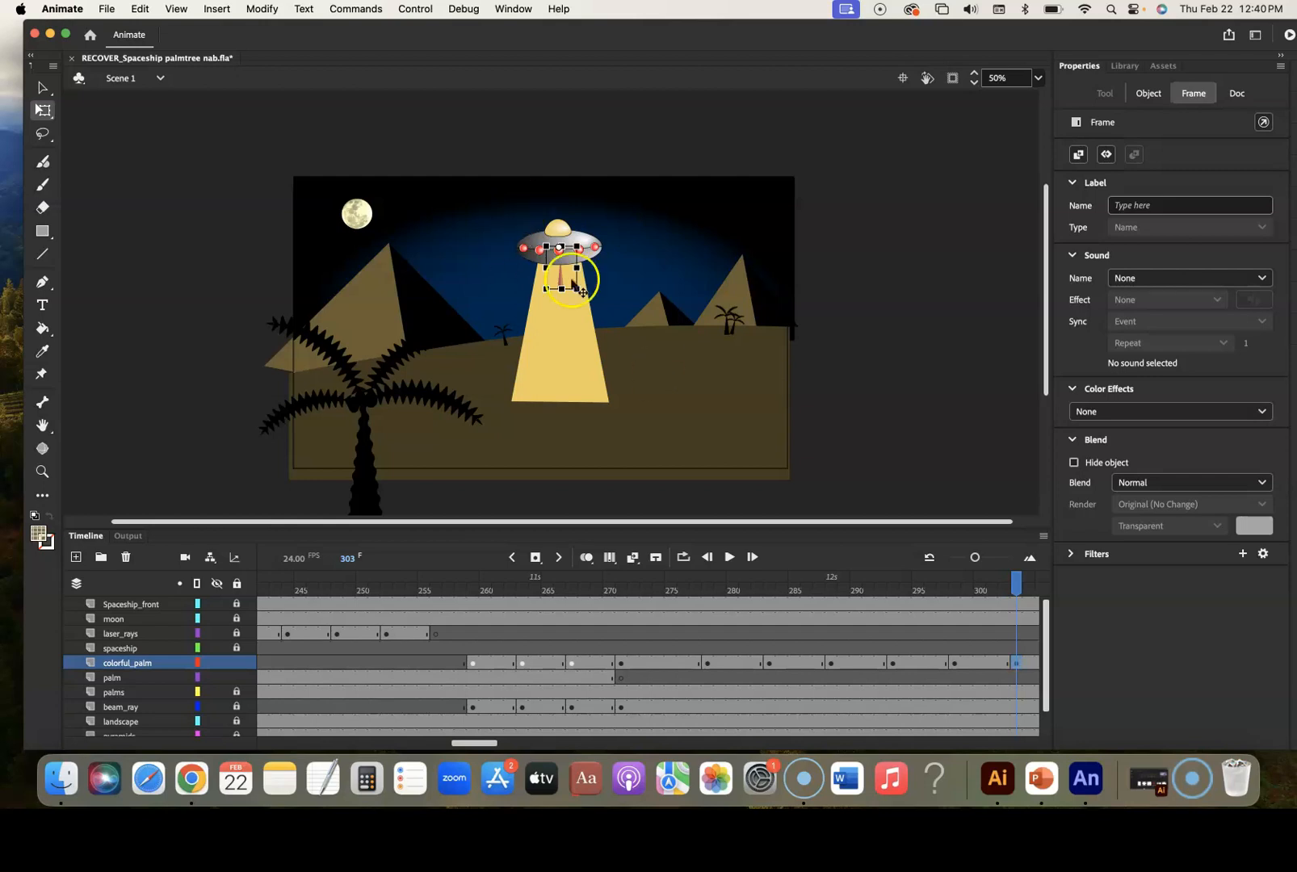
drag(562, 288, 562, 260)
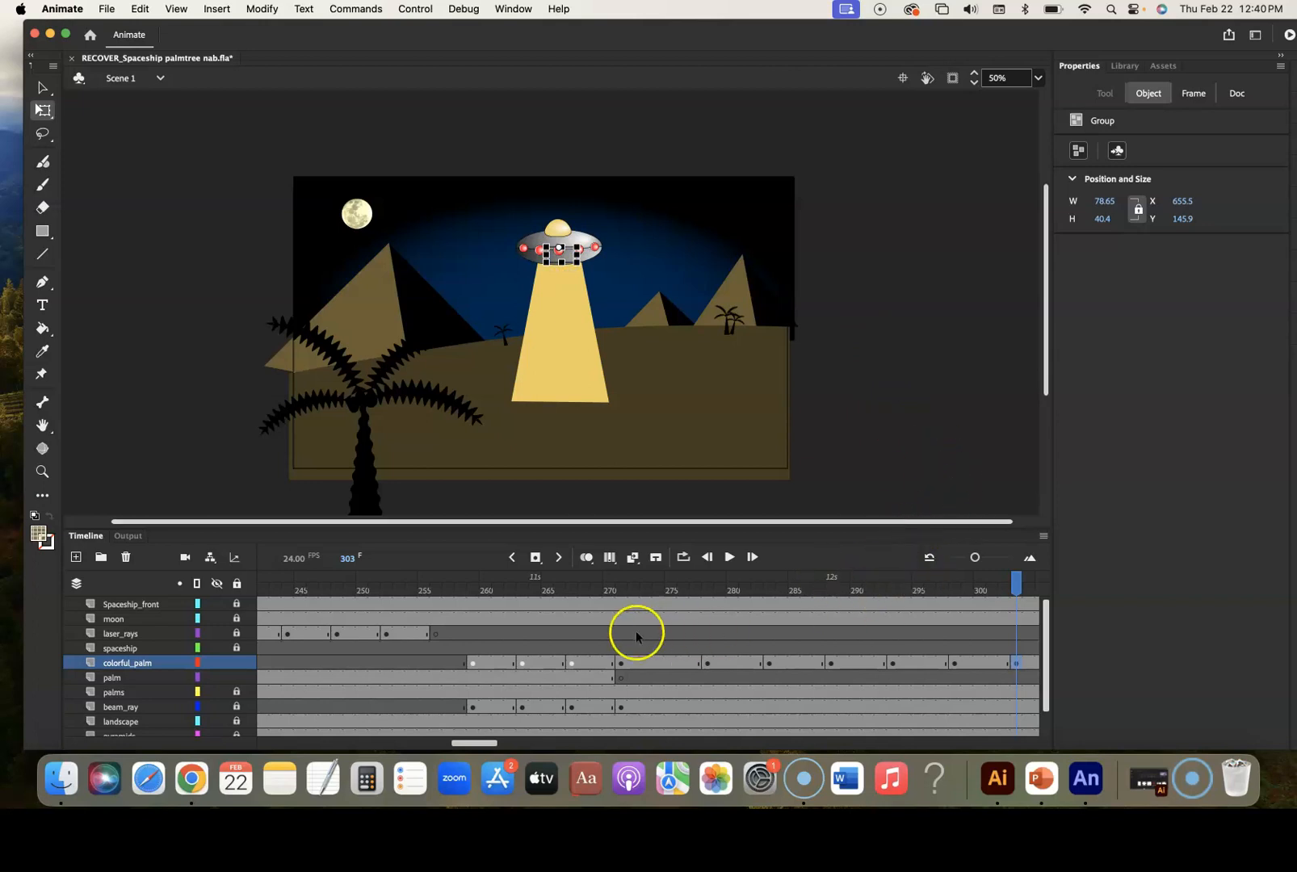
Scrub through the palm abduction from frame 254, then play it at full speed from frame 236
click(411, 587)
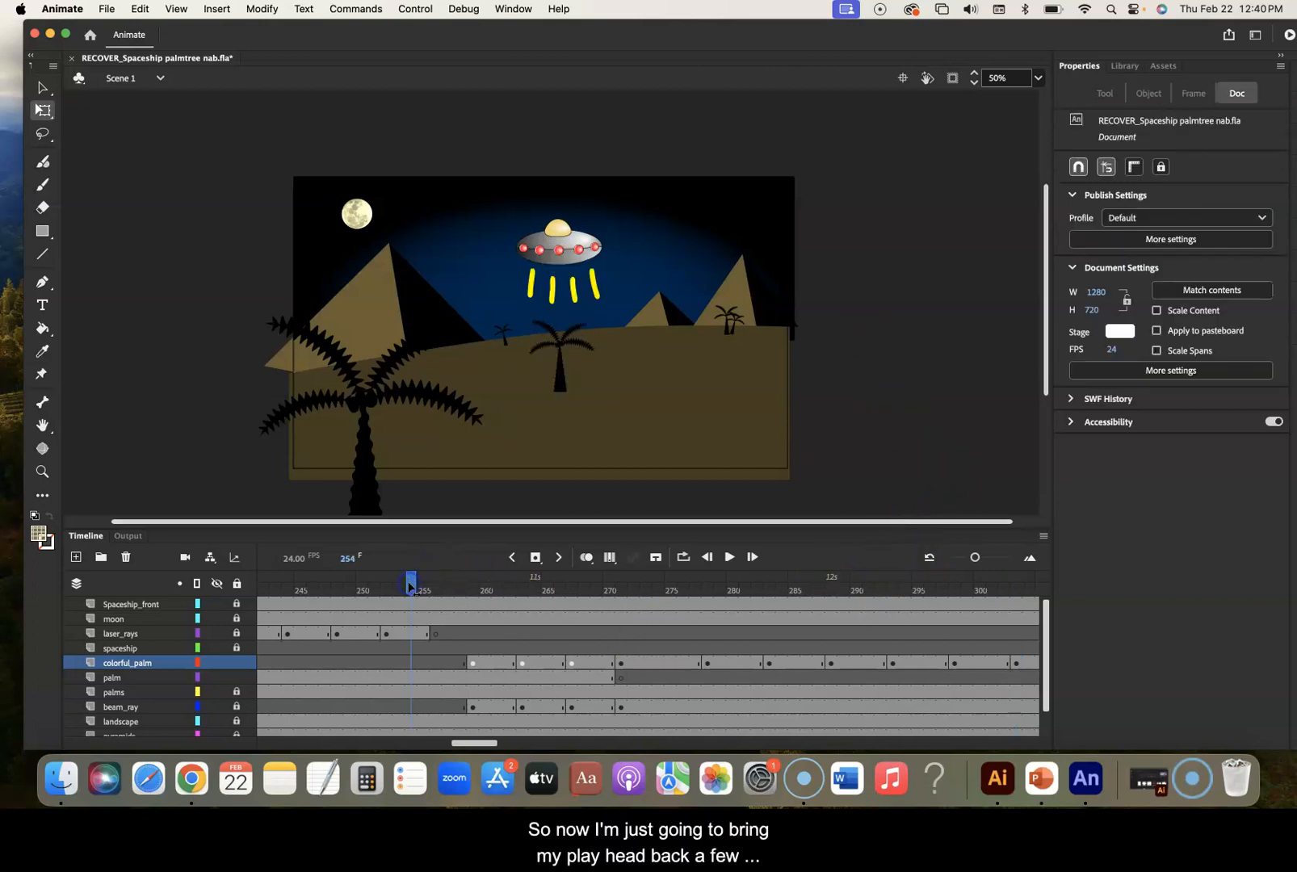
drag(411, 587, 981, 580)
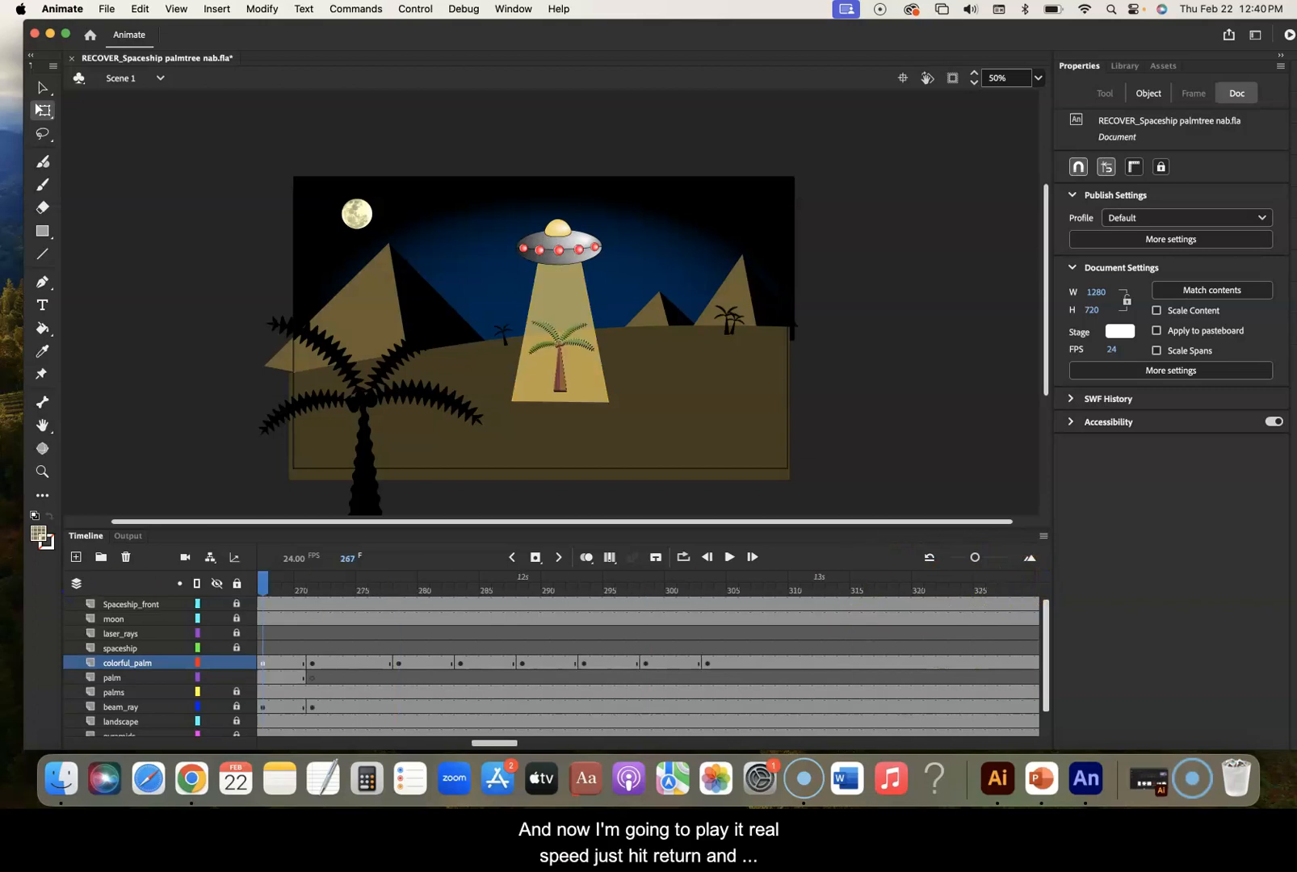
drag(263, 583, 470, 616)
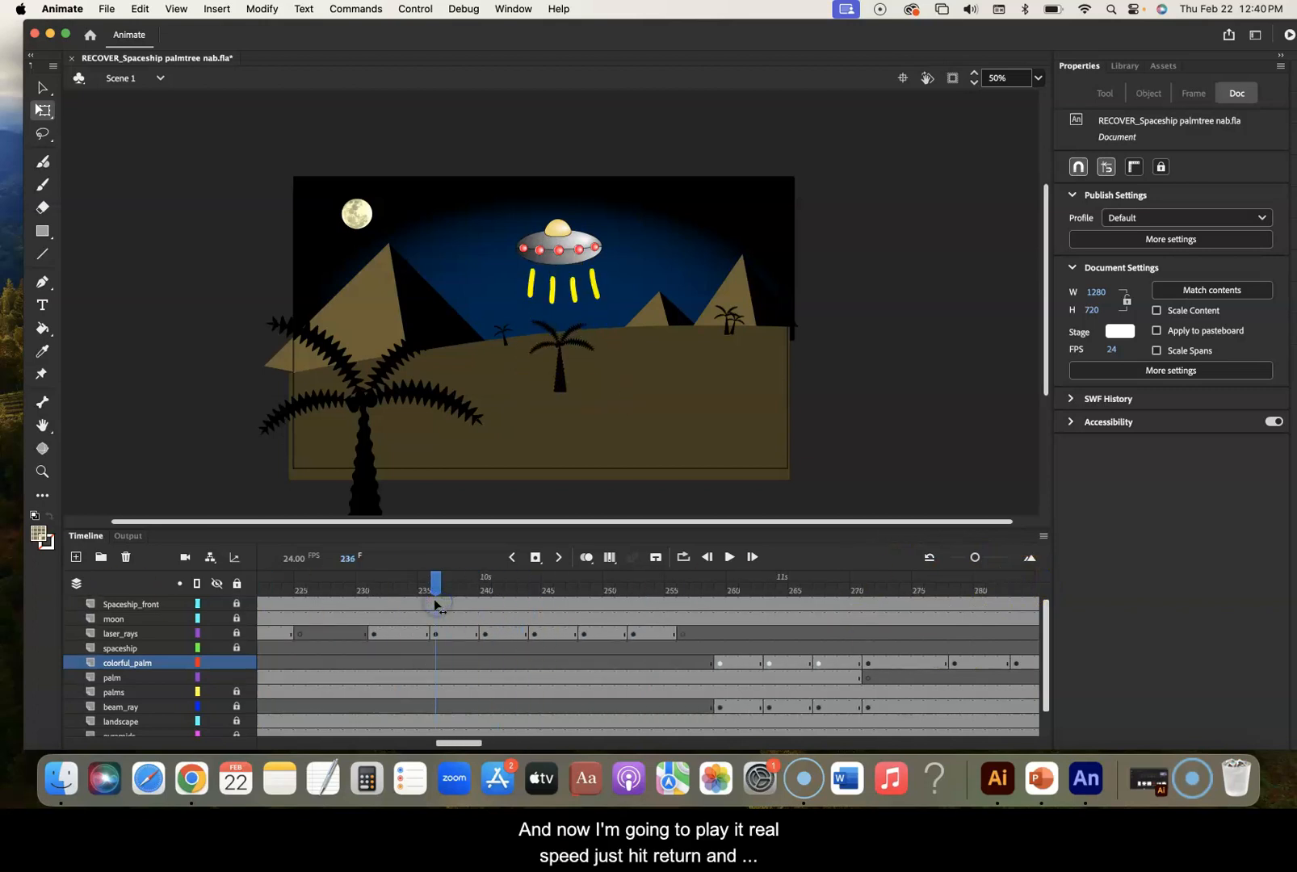
key(Return)
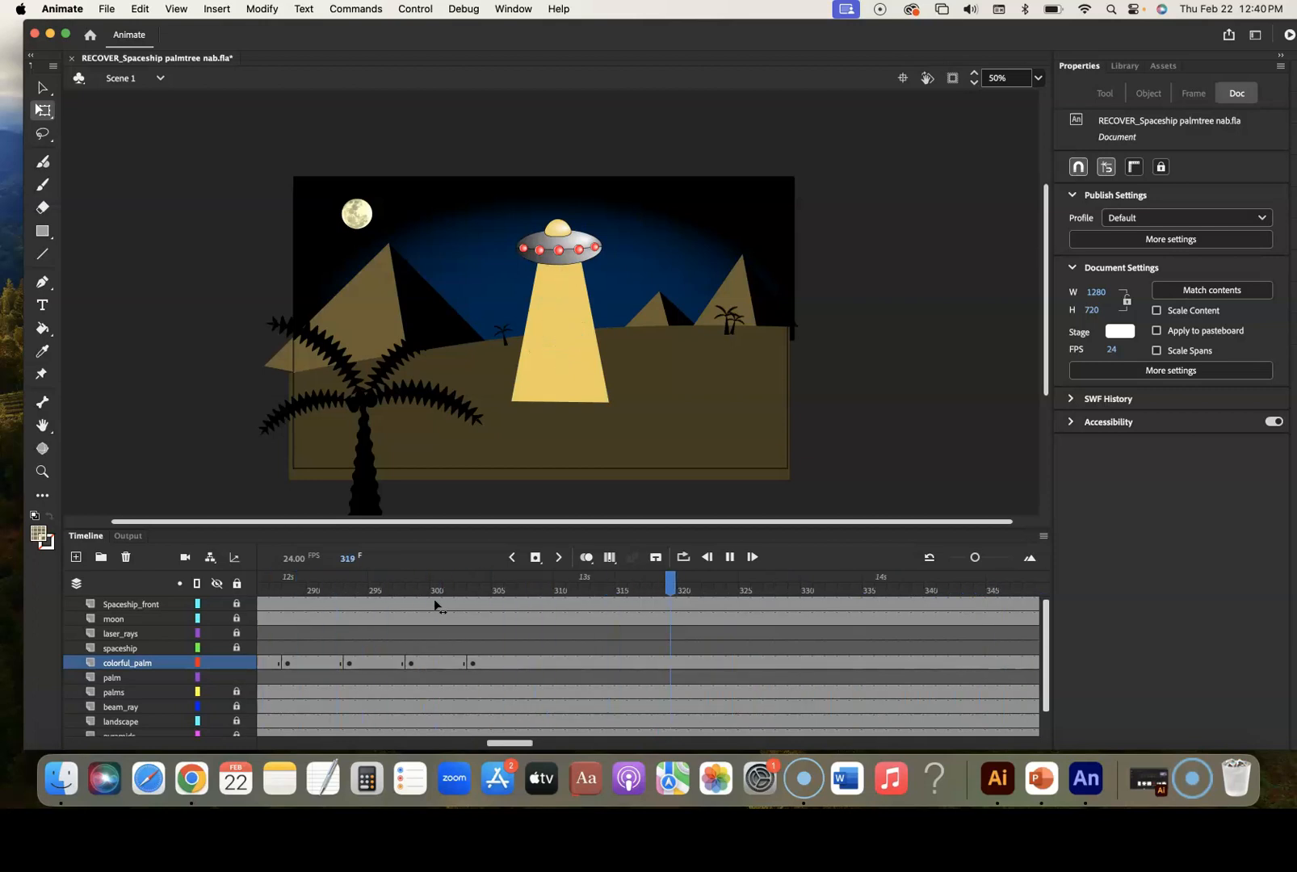
key(Return)
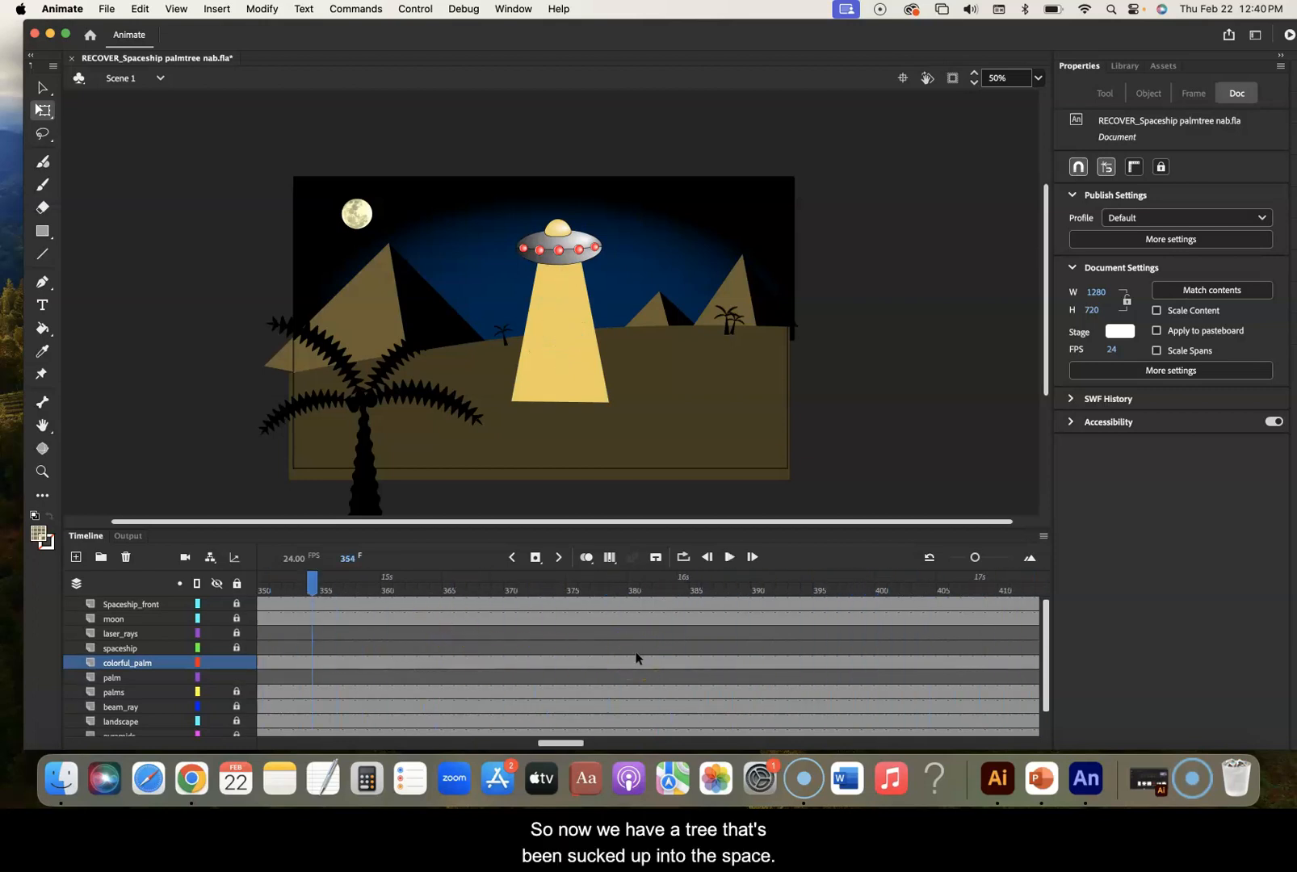
Scrub between frames 272 and 305 to check the palm abduction and the beam_ray layer's visibility
drag(329, 579, 583, 559)
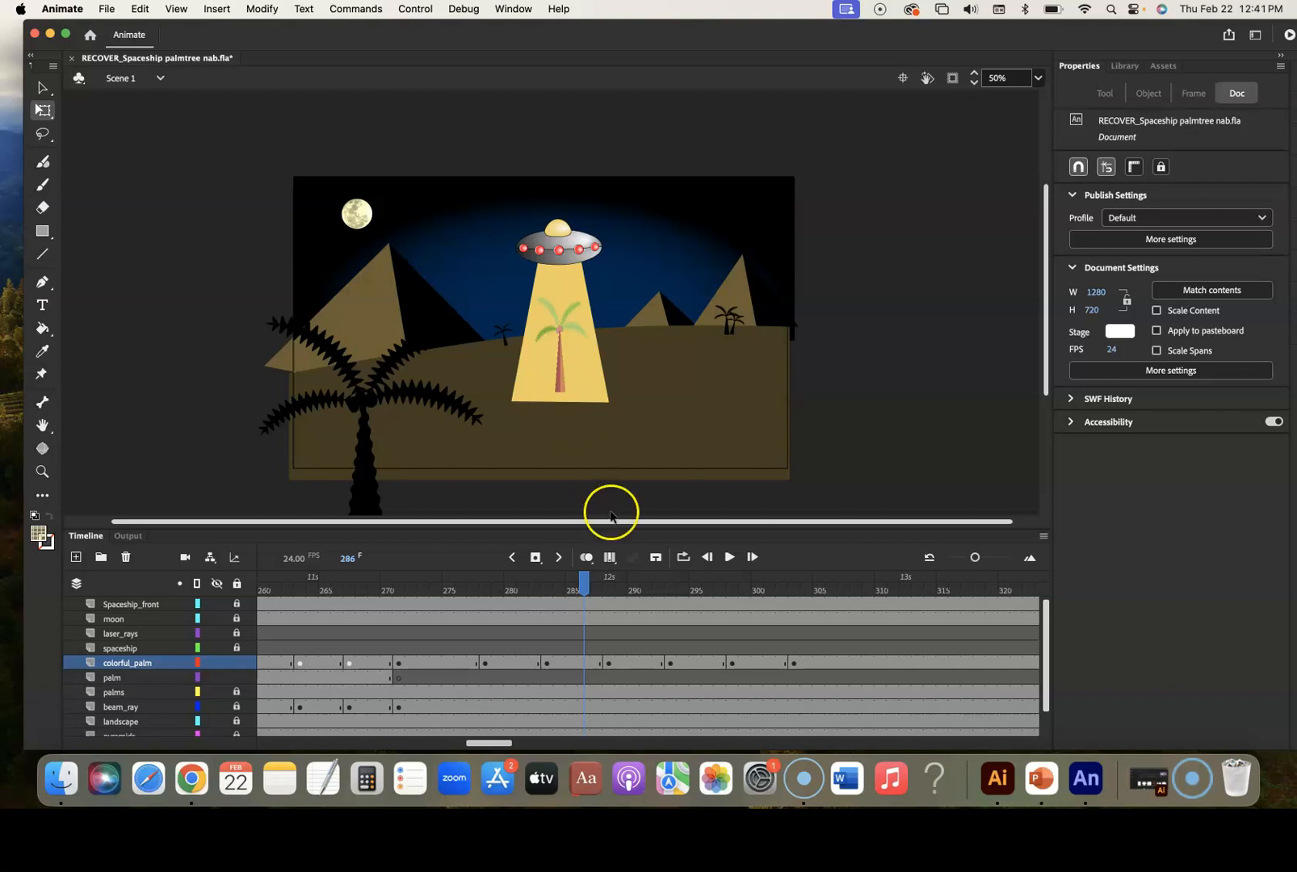
drag(587, 584, 781, 597)
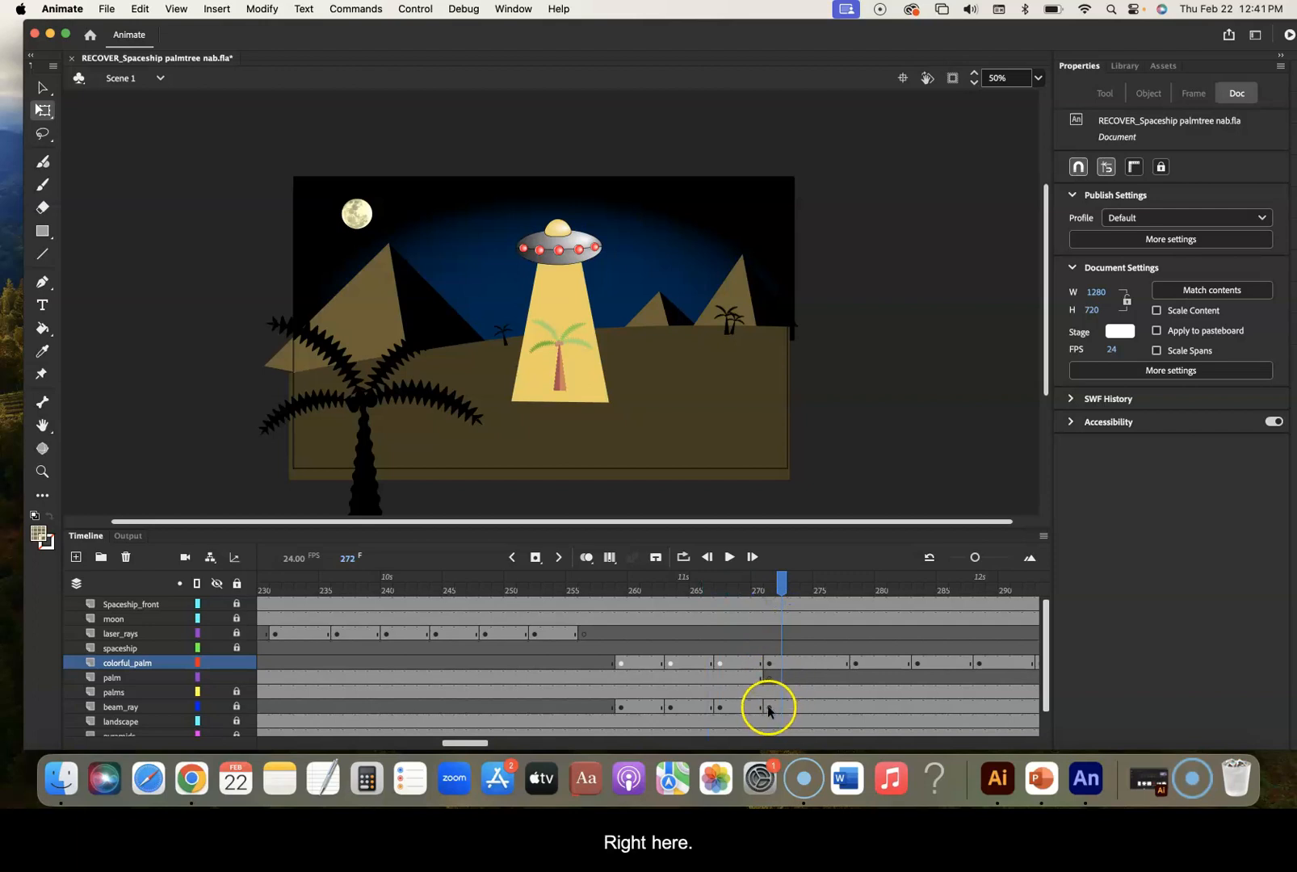
click(134, 713)
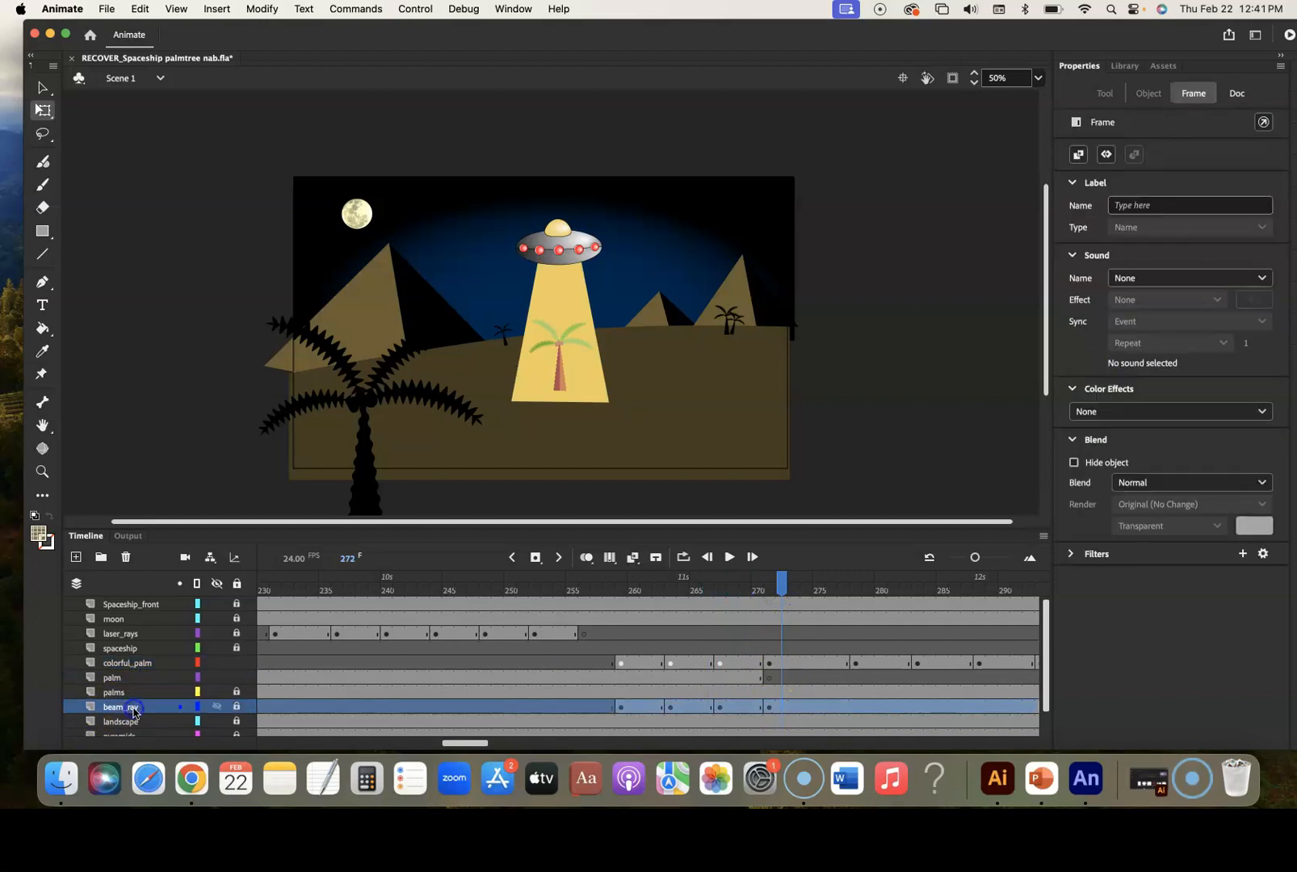
scroll(662, 712, right, 2)
scroll(665, 718, down, 2)
scroll(664, 713, left, 2)
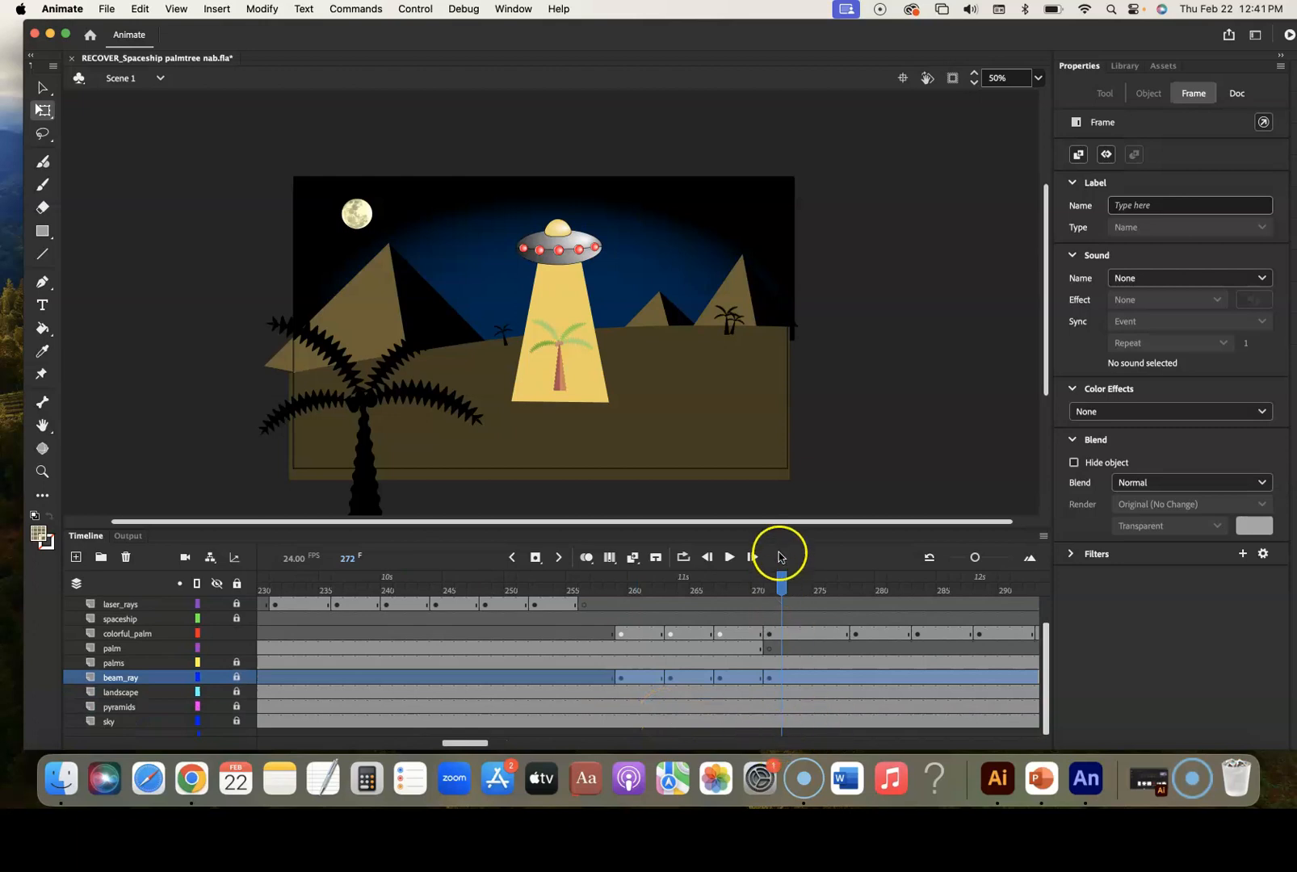
drag(781, 577, 699, 614)
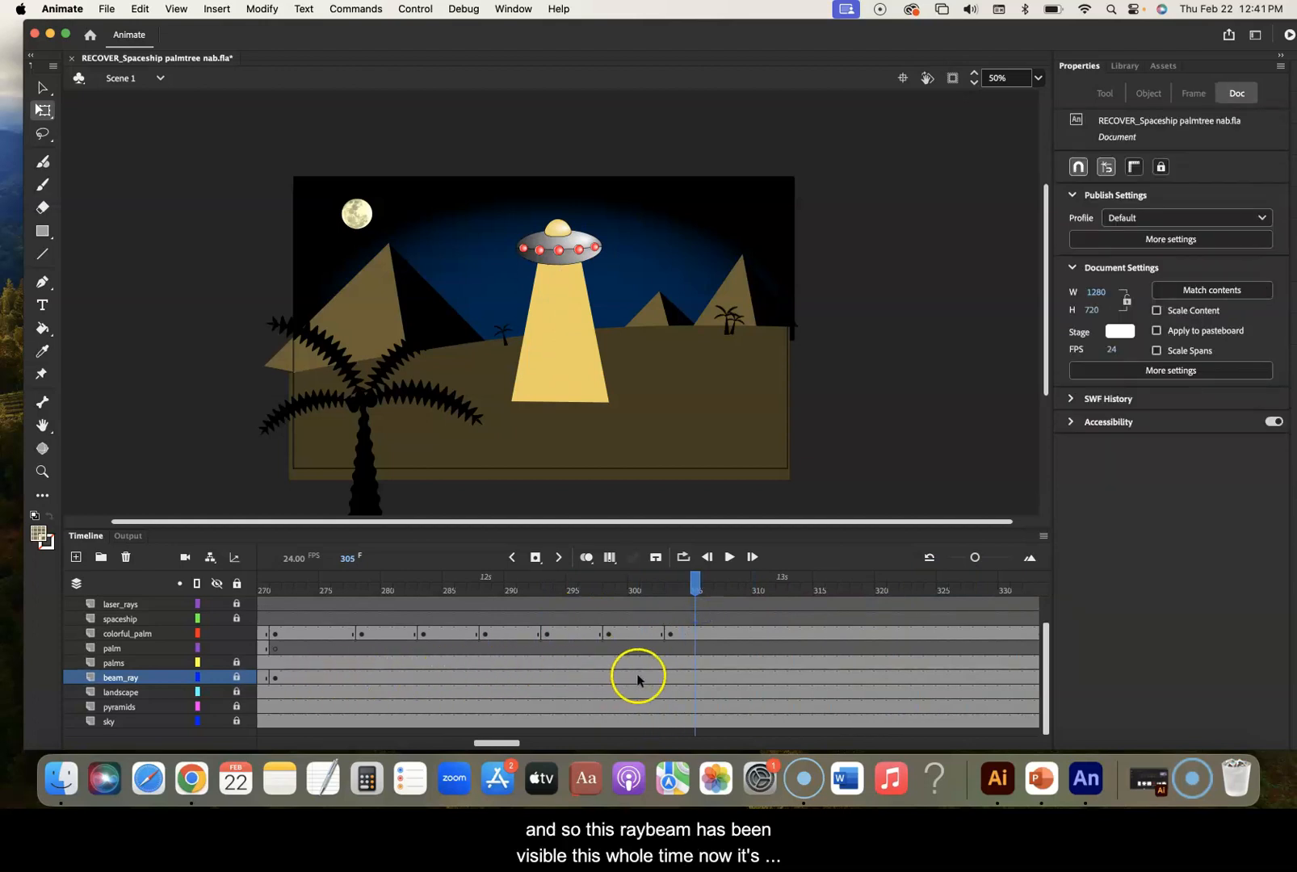
click(696, 675)
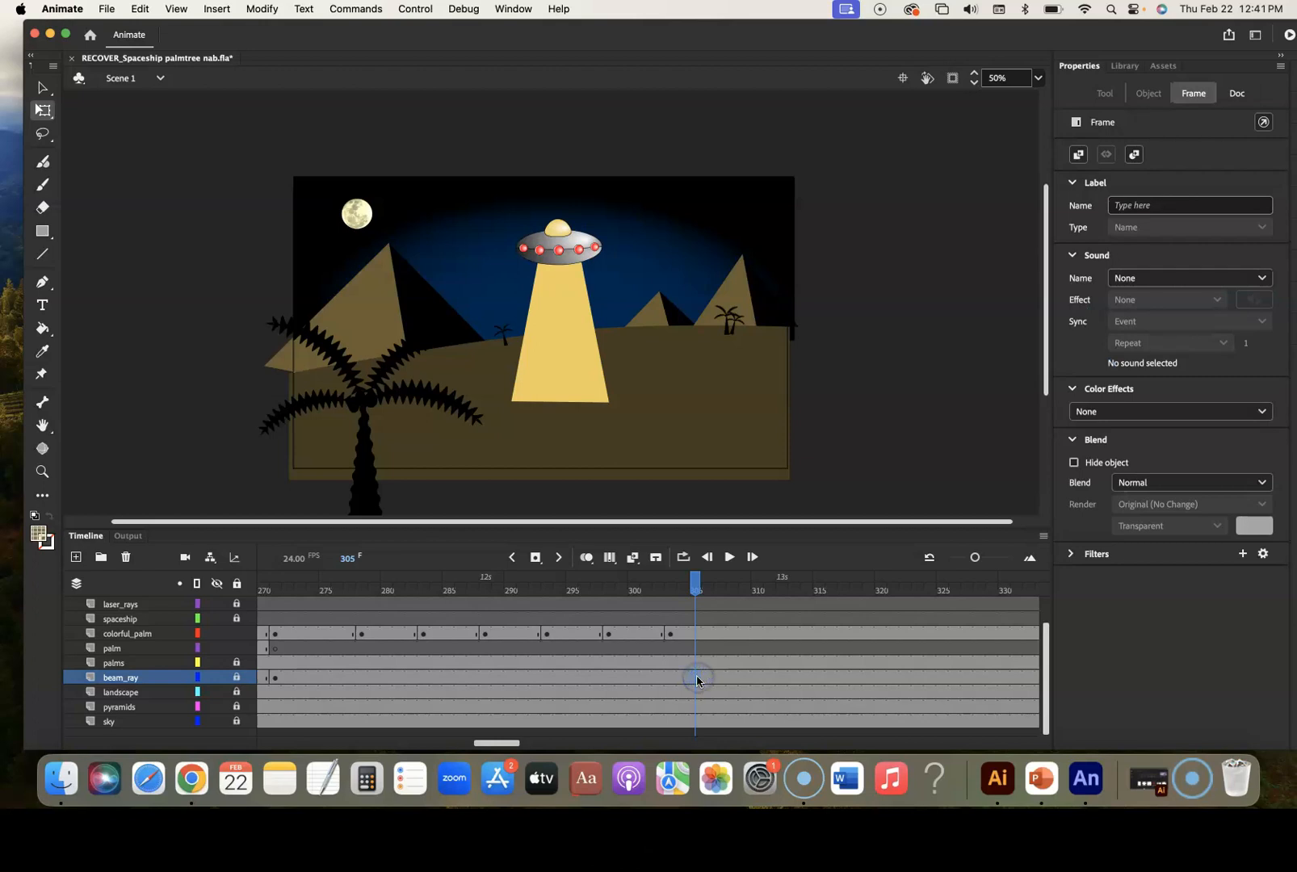
Insert a blank keyframe on the colorful_palm layer at frame 304
click(684, 635)
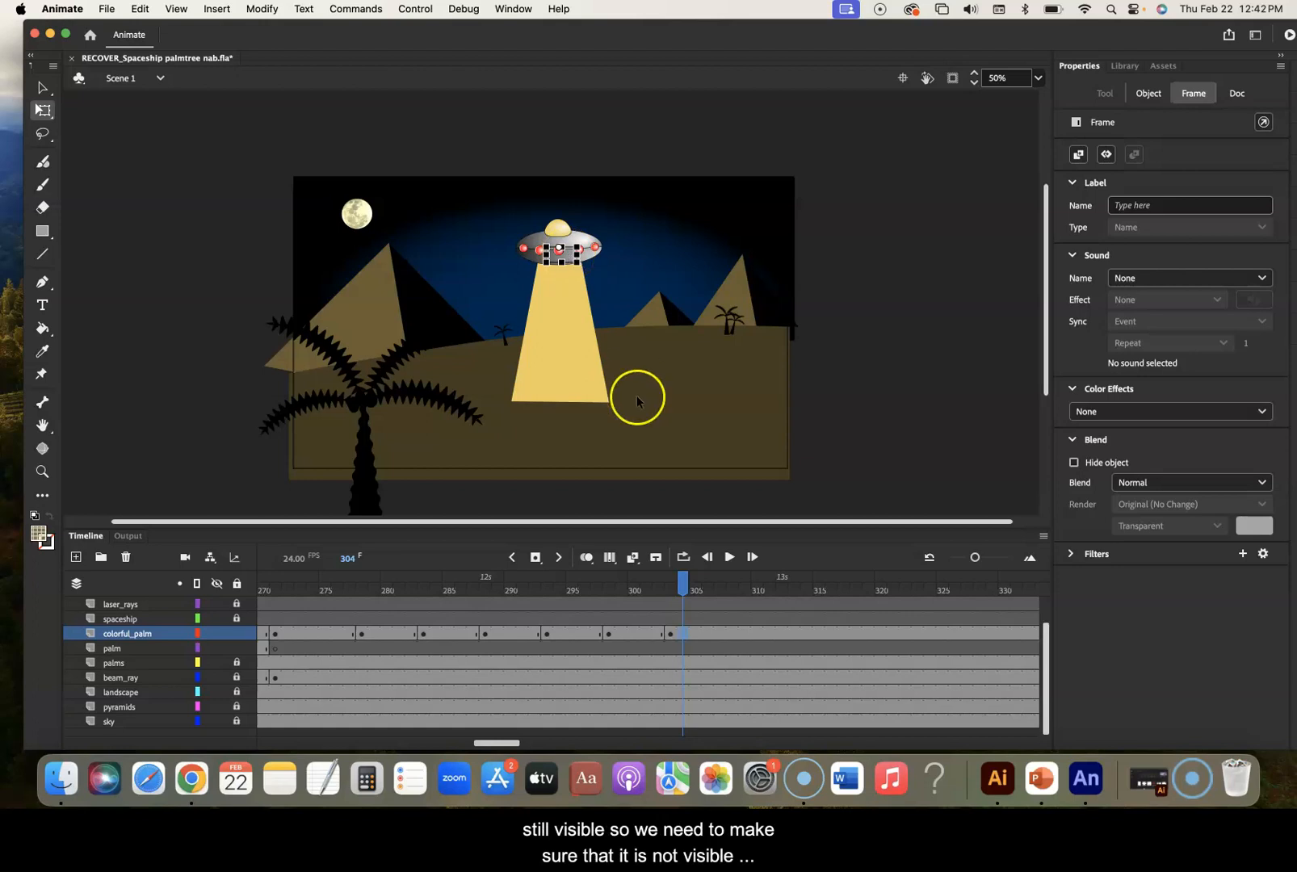
click(672, 635)
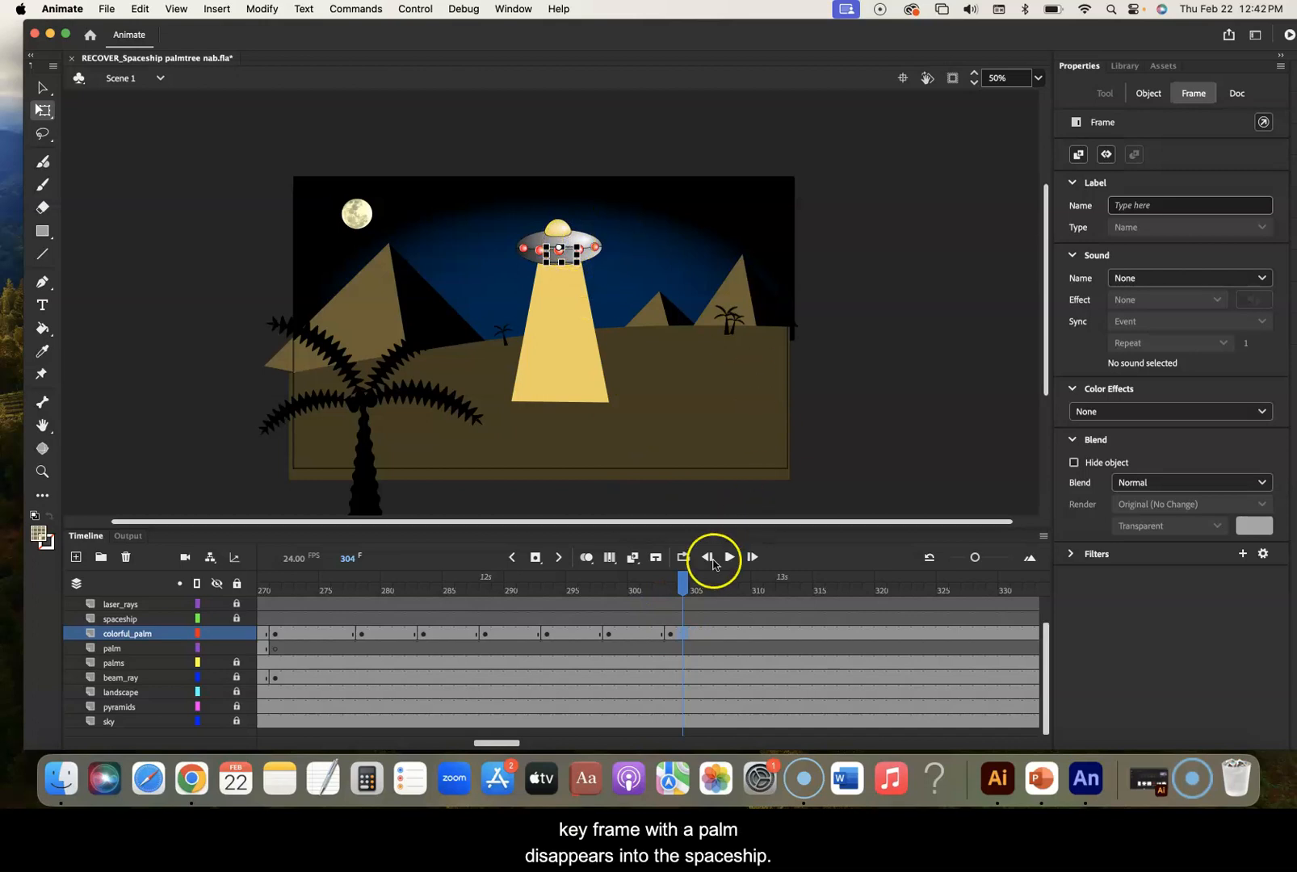
right_click(684, 638)
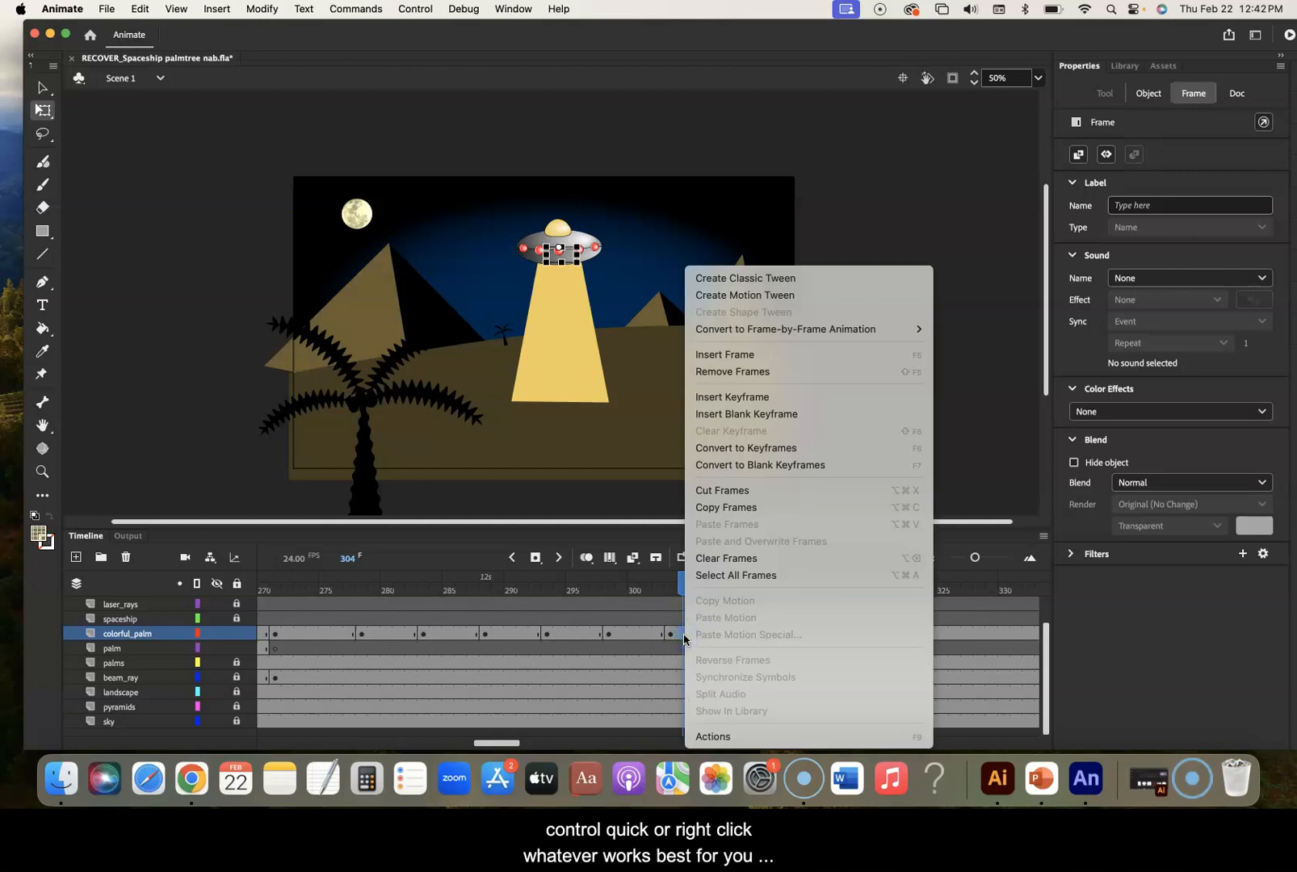
click(746, 416)
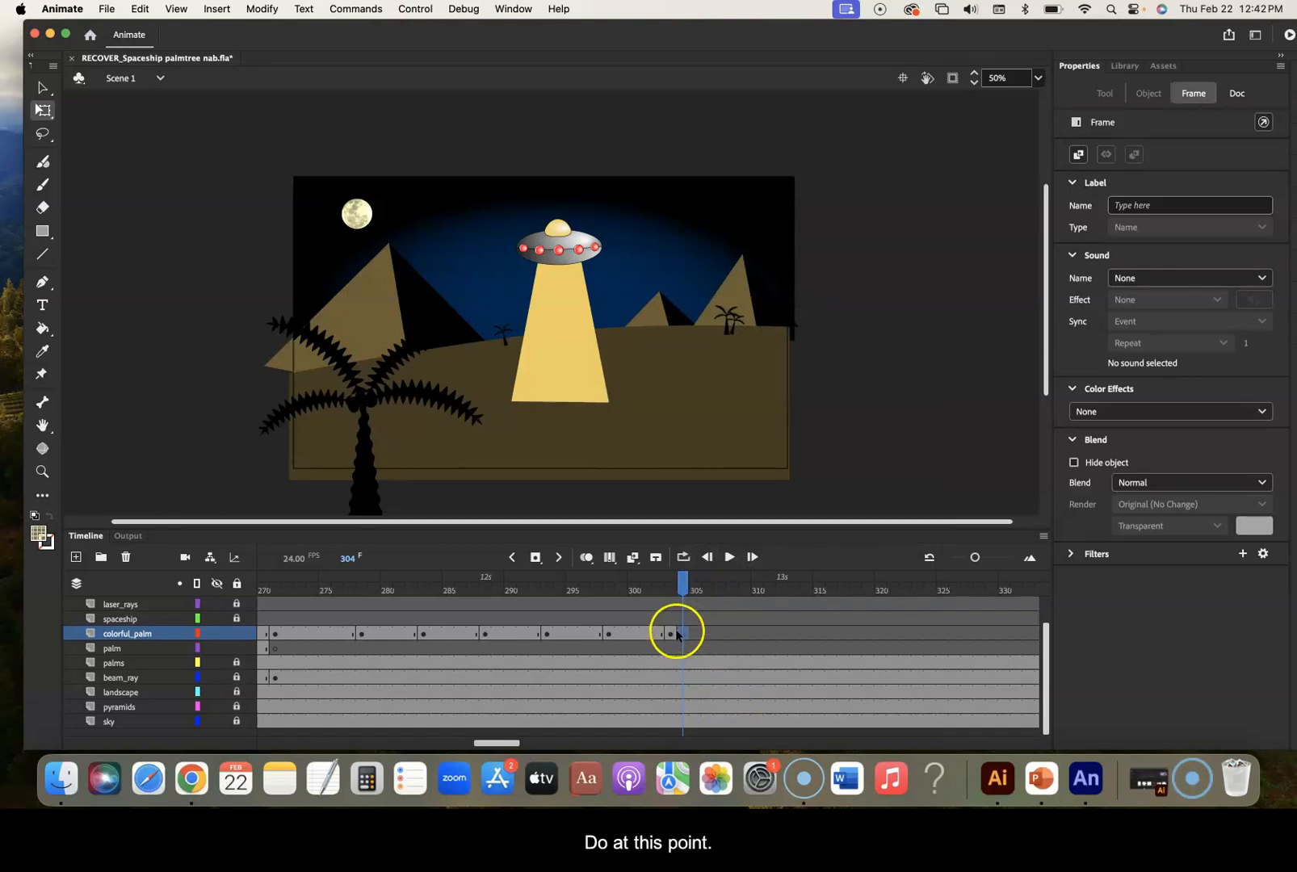
Insert a keyframe on the beam_ray layer at frame 303
mouse_move(683, 580)
mouse_down()
mouse_move(637, 579)
mouse_move(675, 580)
mouse_up()
click(670, 663)
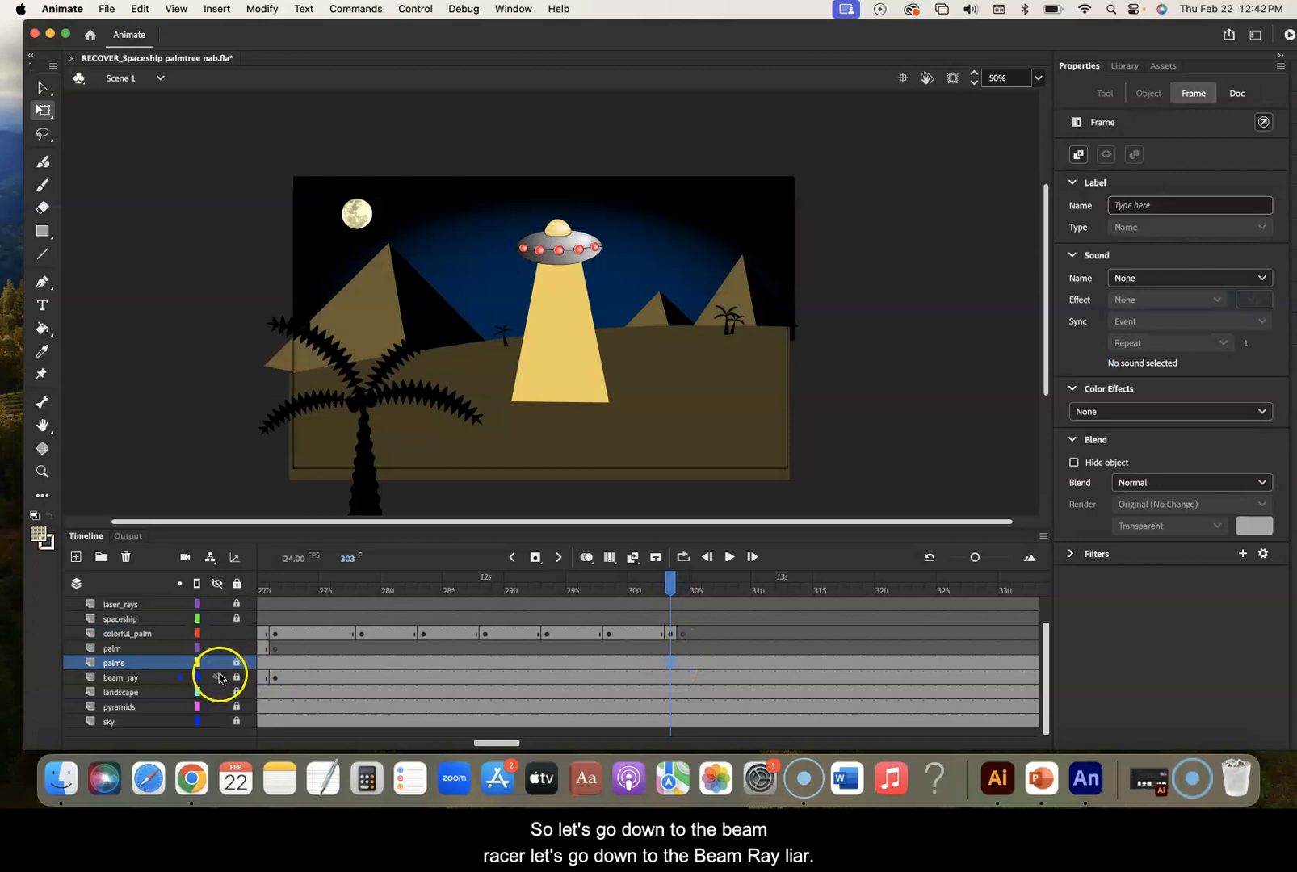
click(671, 678)
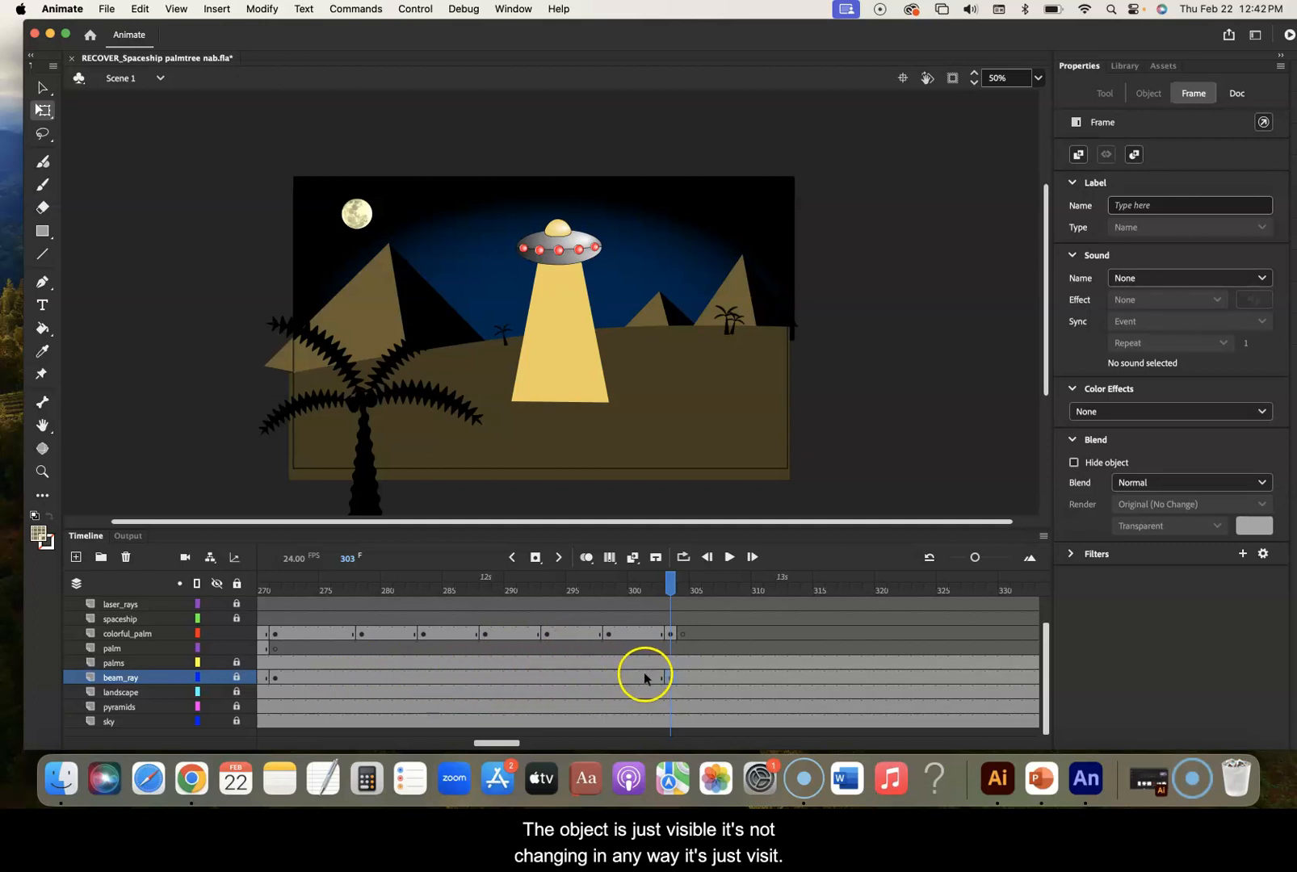
click(672, 679)
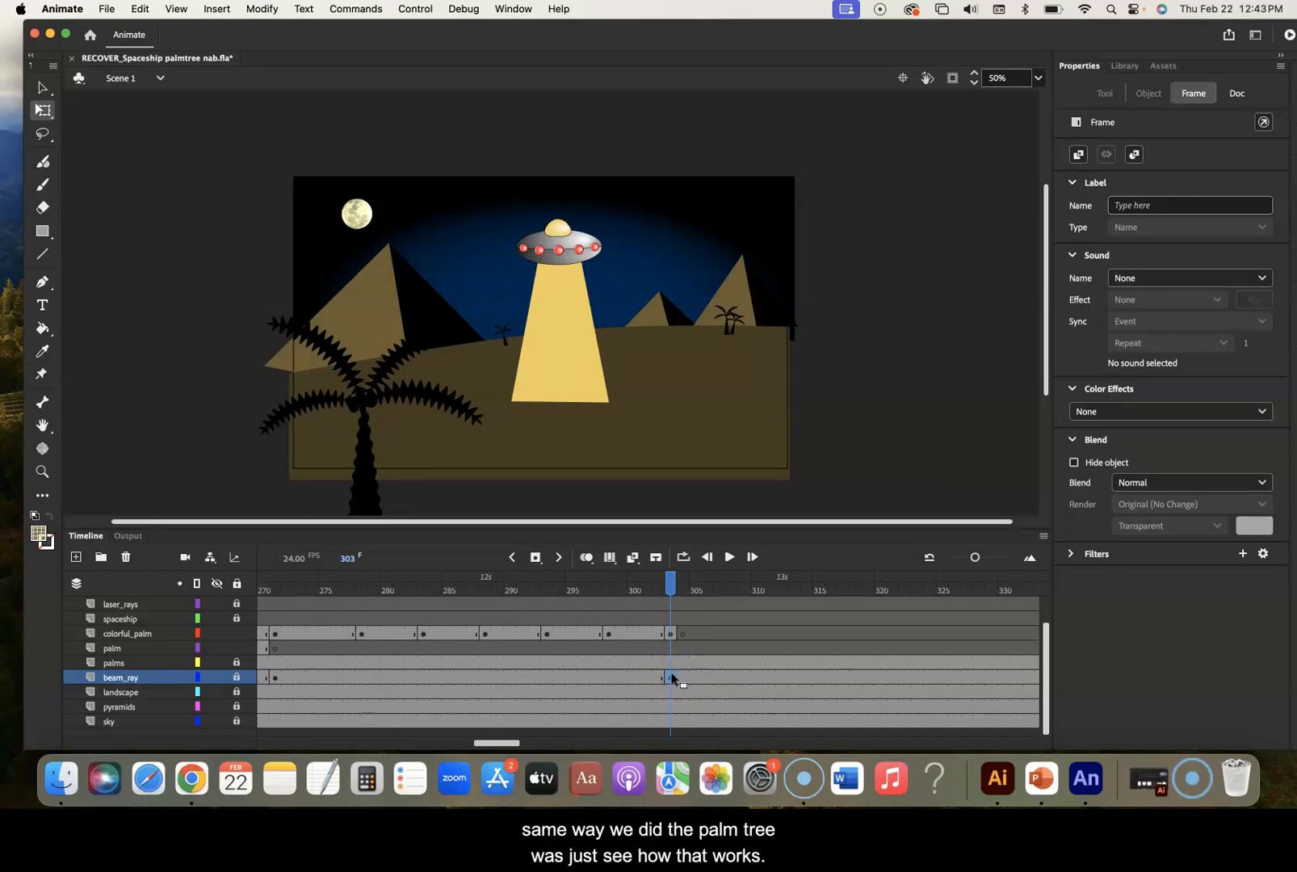
Insert a keyframe on the beam_ray layer at frame 309
drag(672, 680, 708, 681)
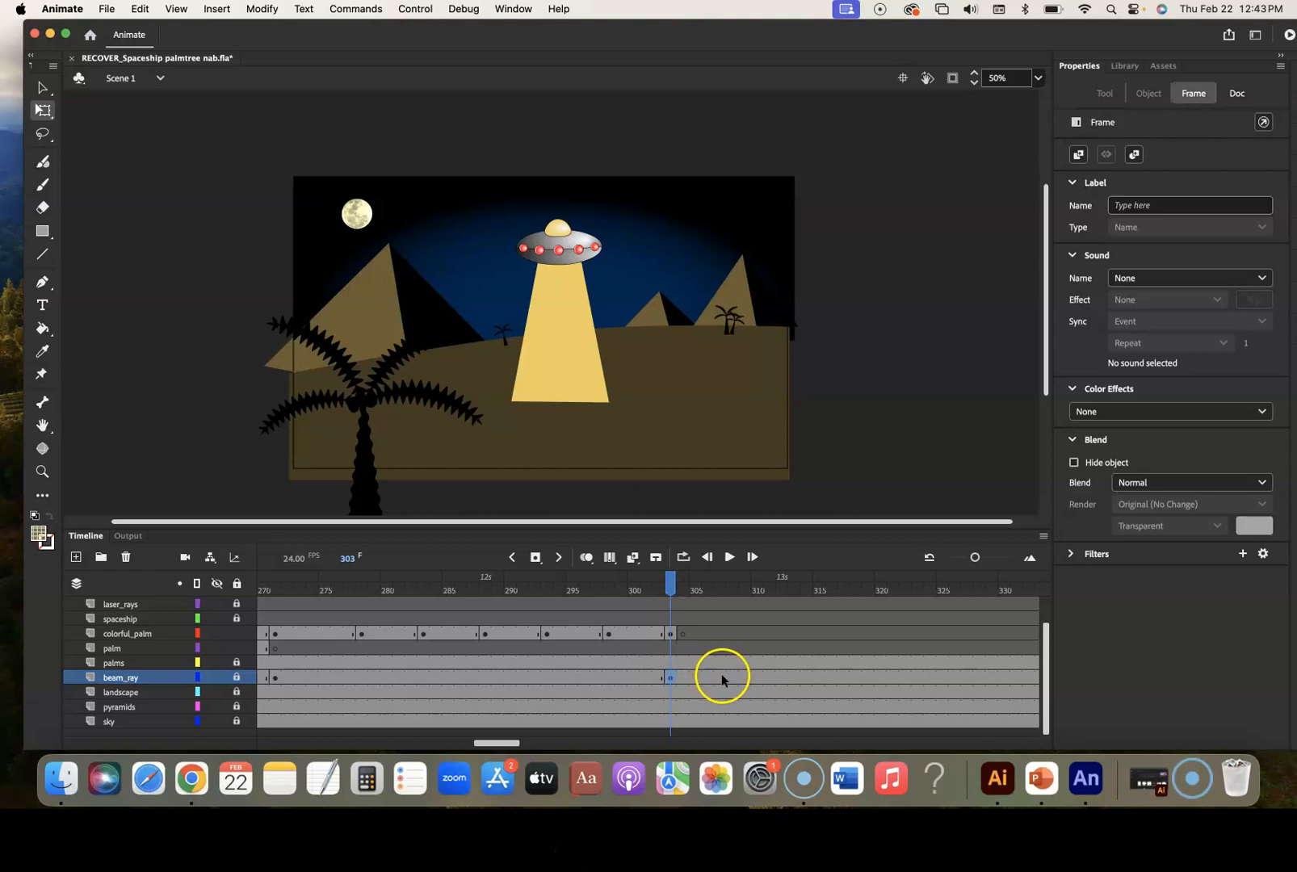
click(743, 680)
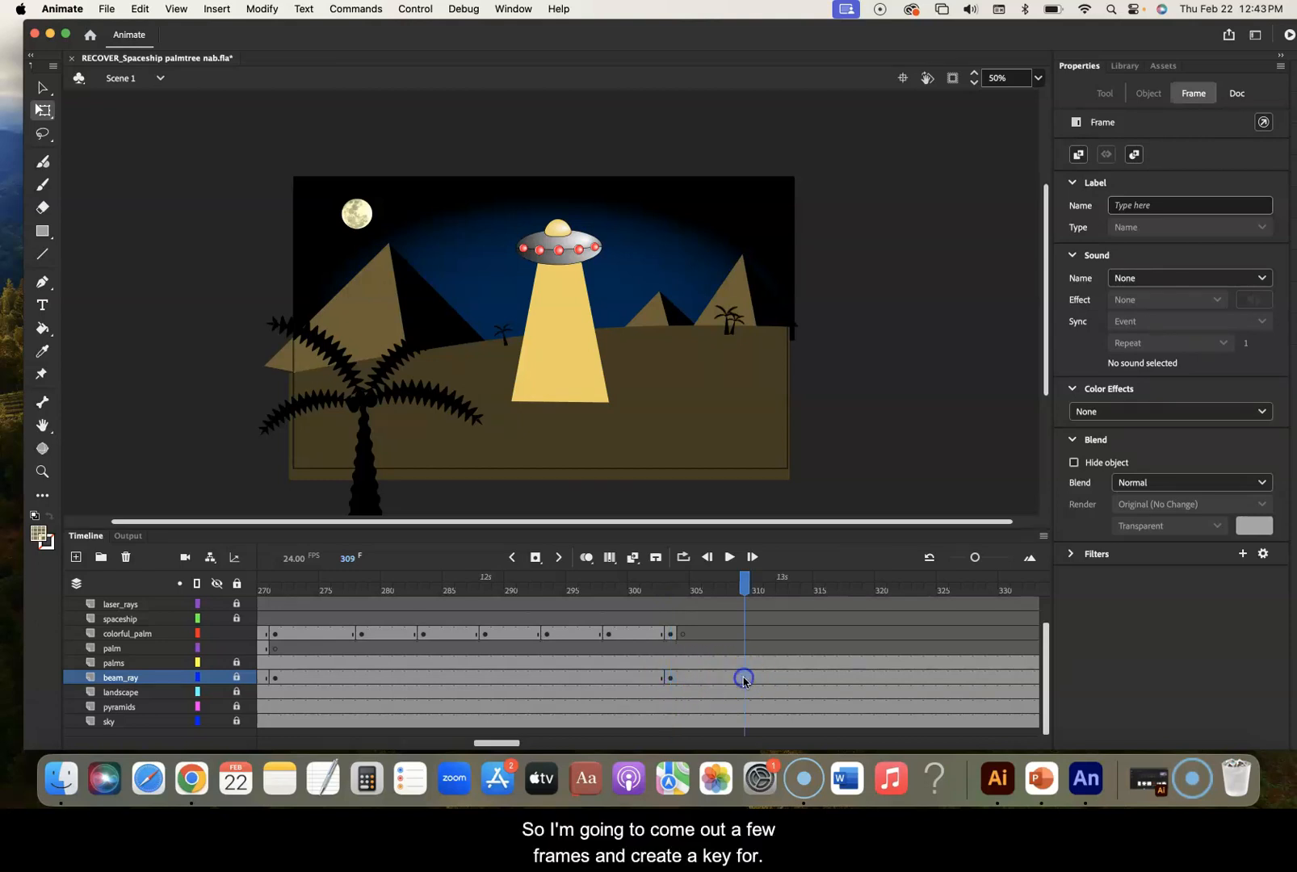
key(F6)
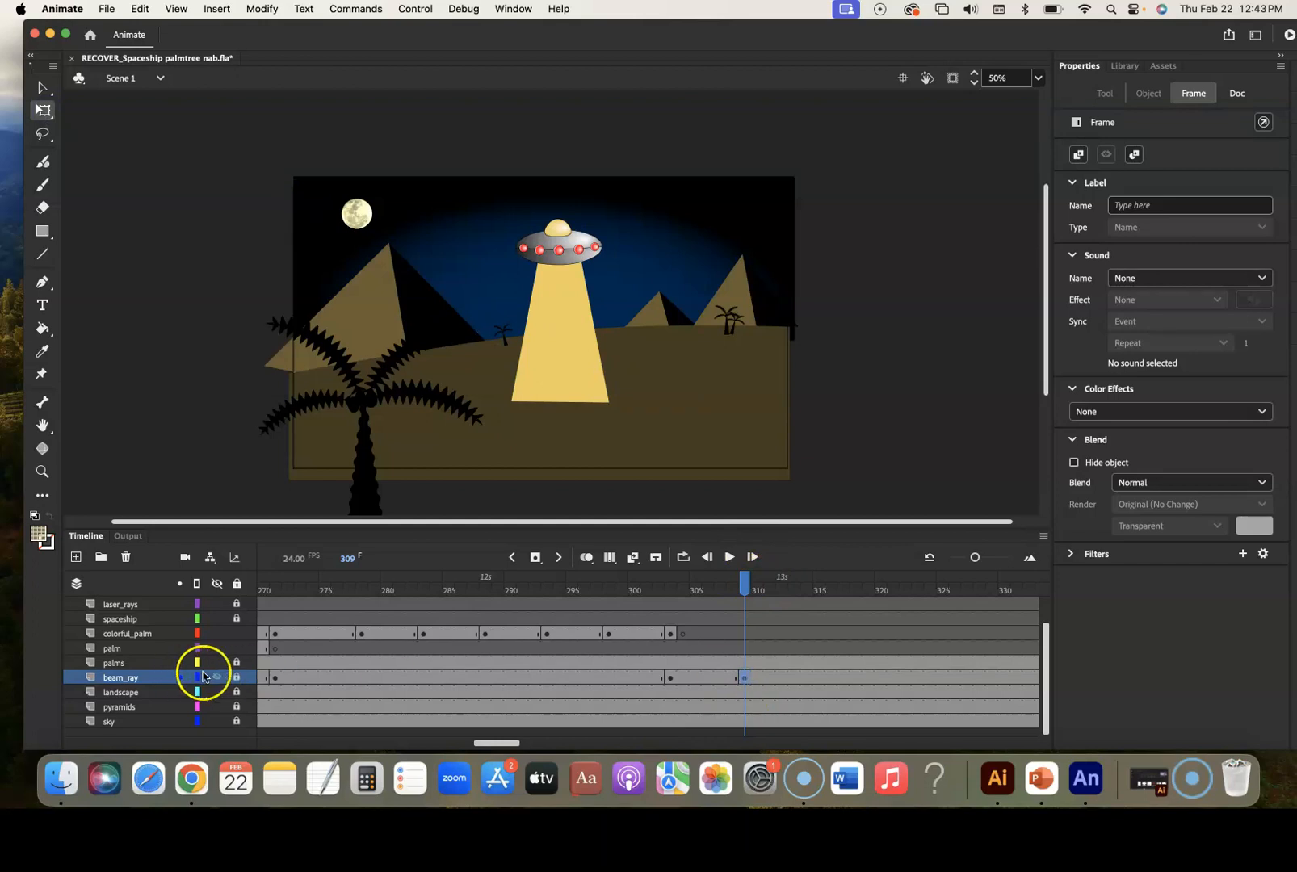
Unlock the beam_ray layer and lock the colorful_palm and palm layers
click(236, 677)
click(237, 633)
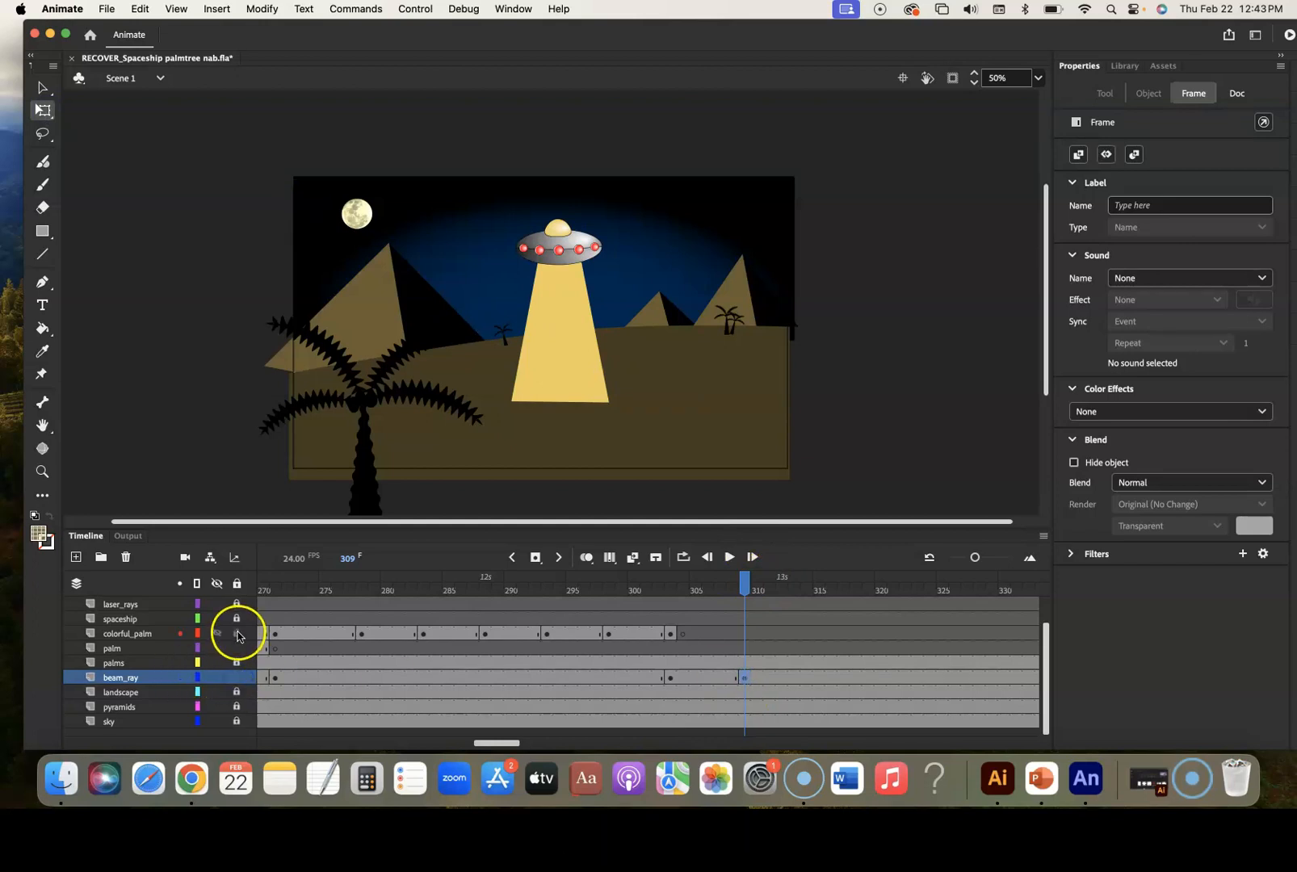
click(237, 648)
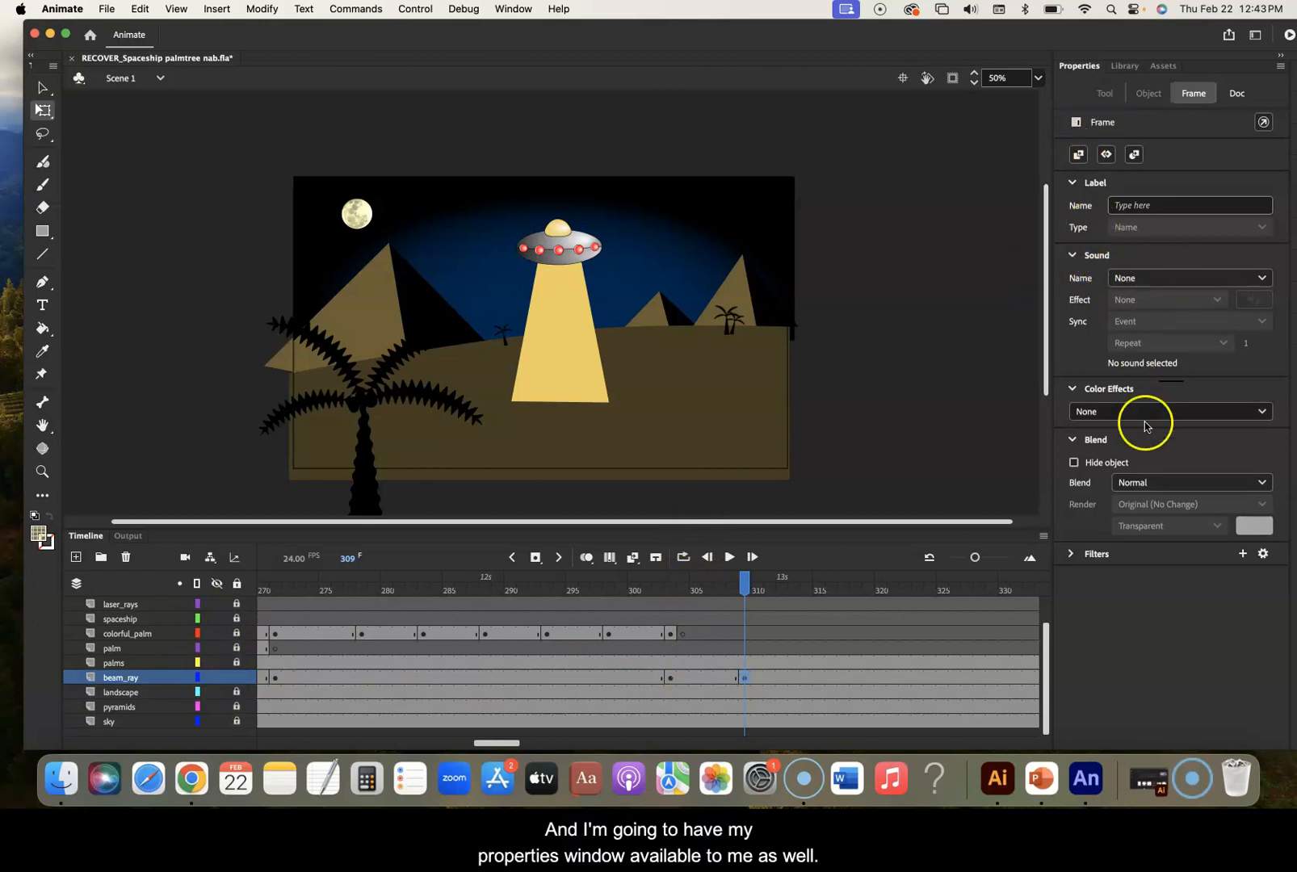
click(1262, 413)
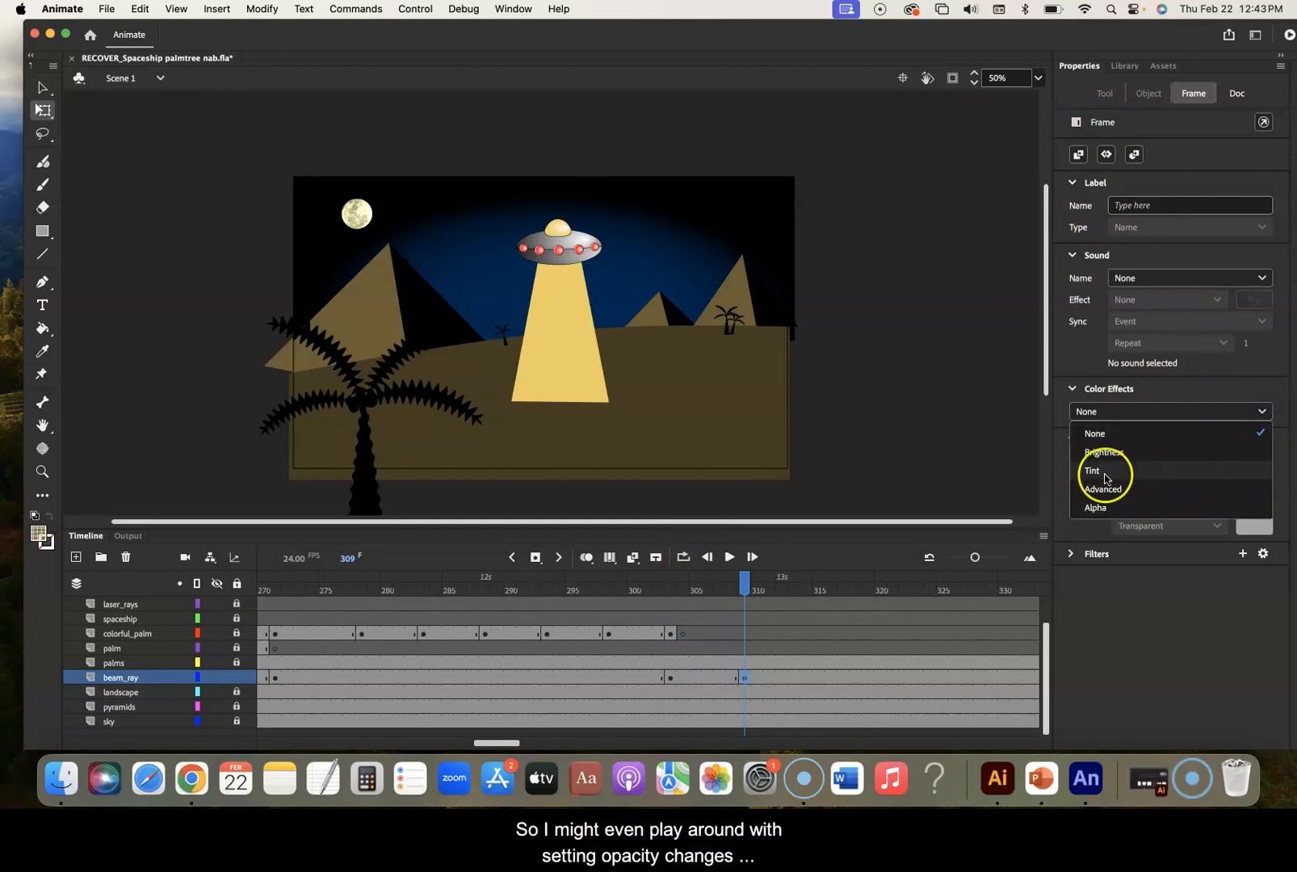
click(1214, 378)
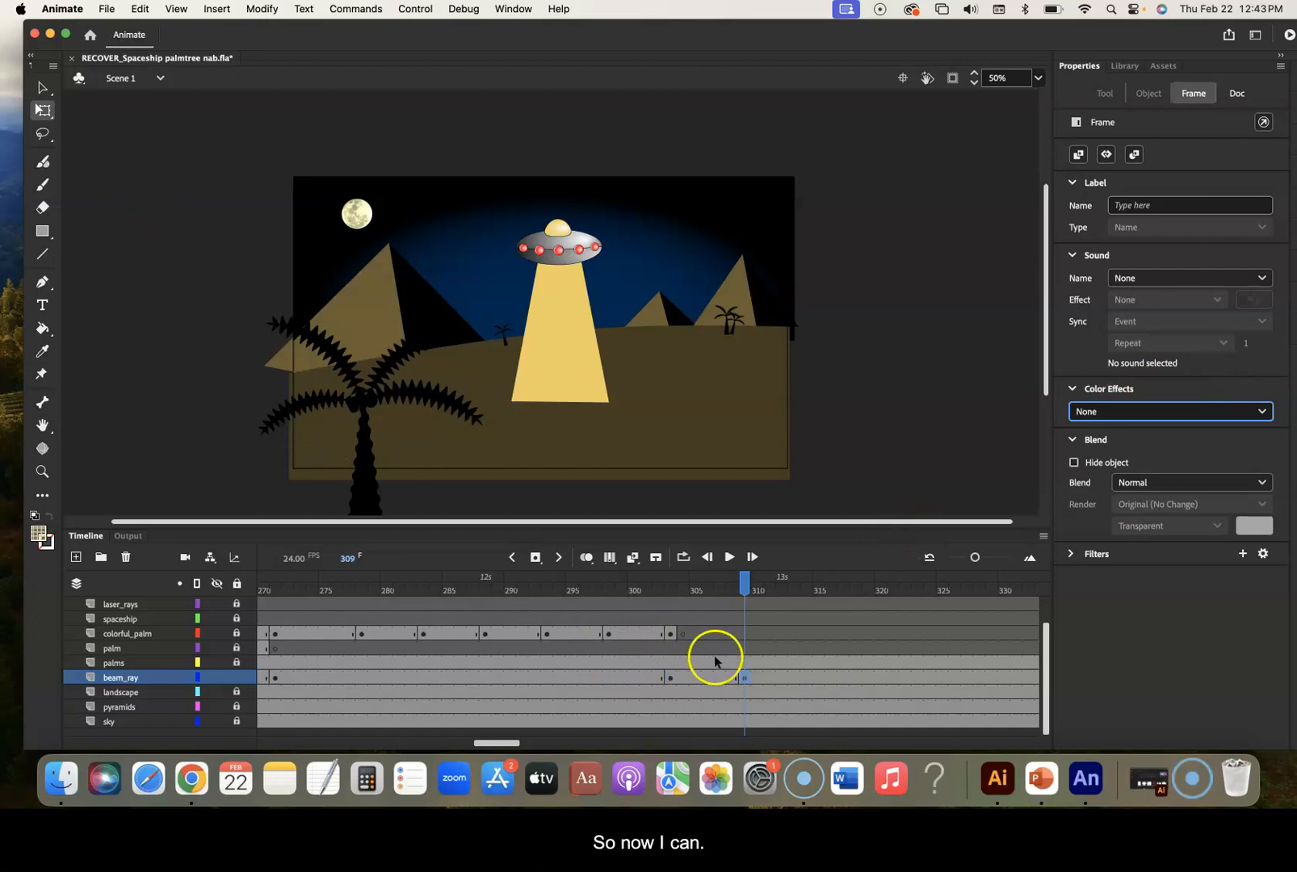
Move the beam's transformation point to its top edge at frame 309 and shorten the beam upward to a height of about 277
click(749, 675)
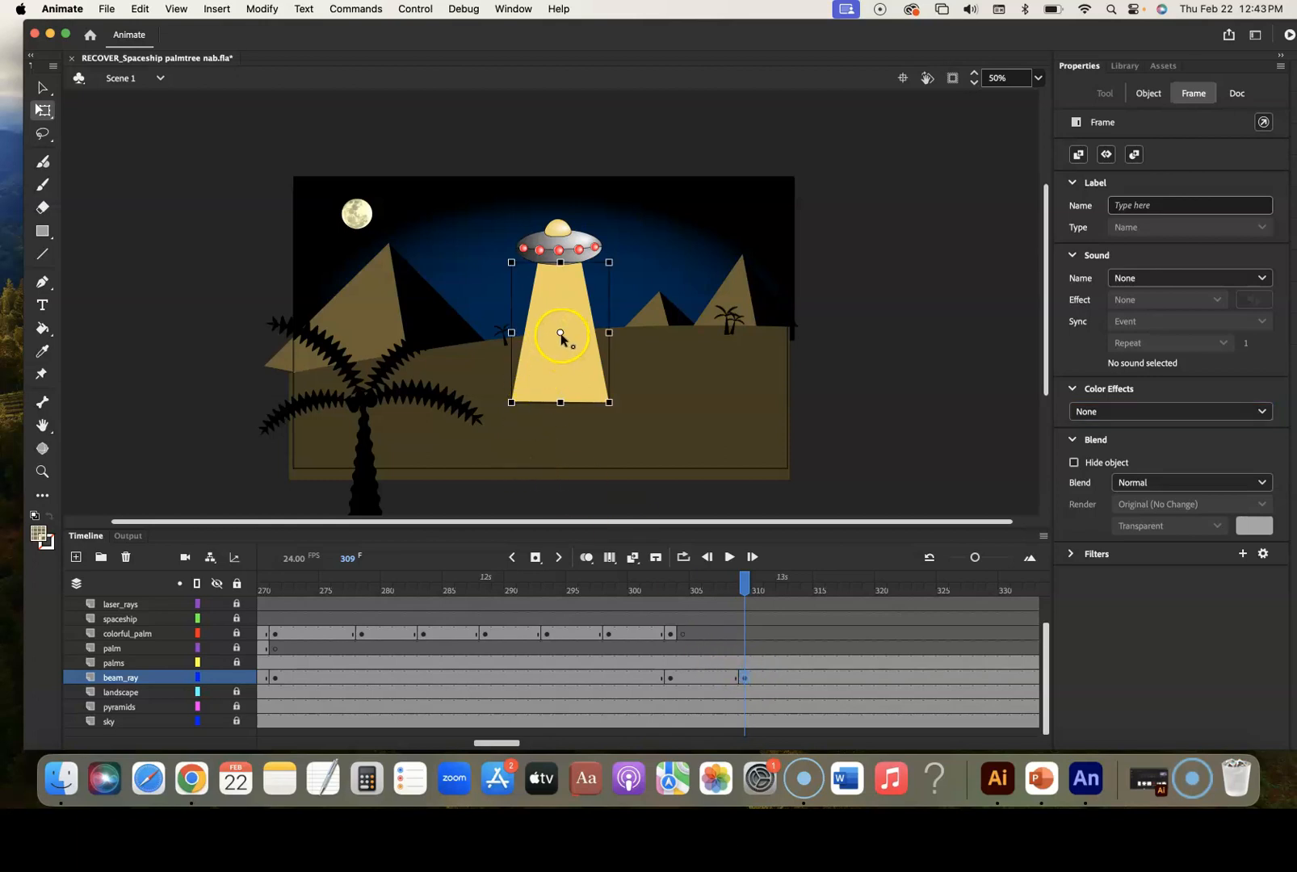
drag(560, 333, 563, 263)
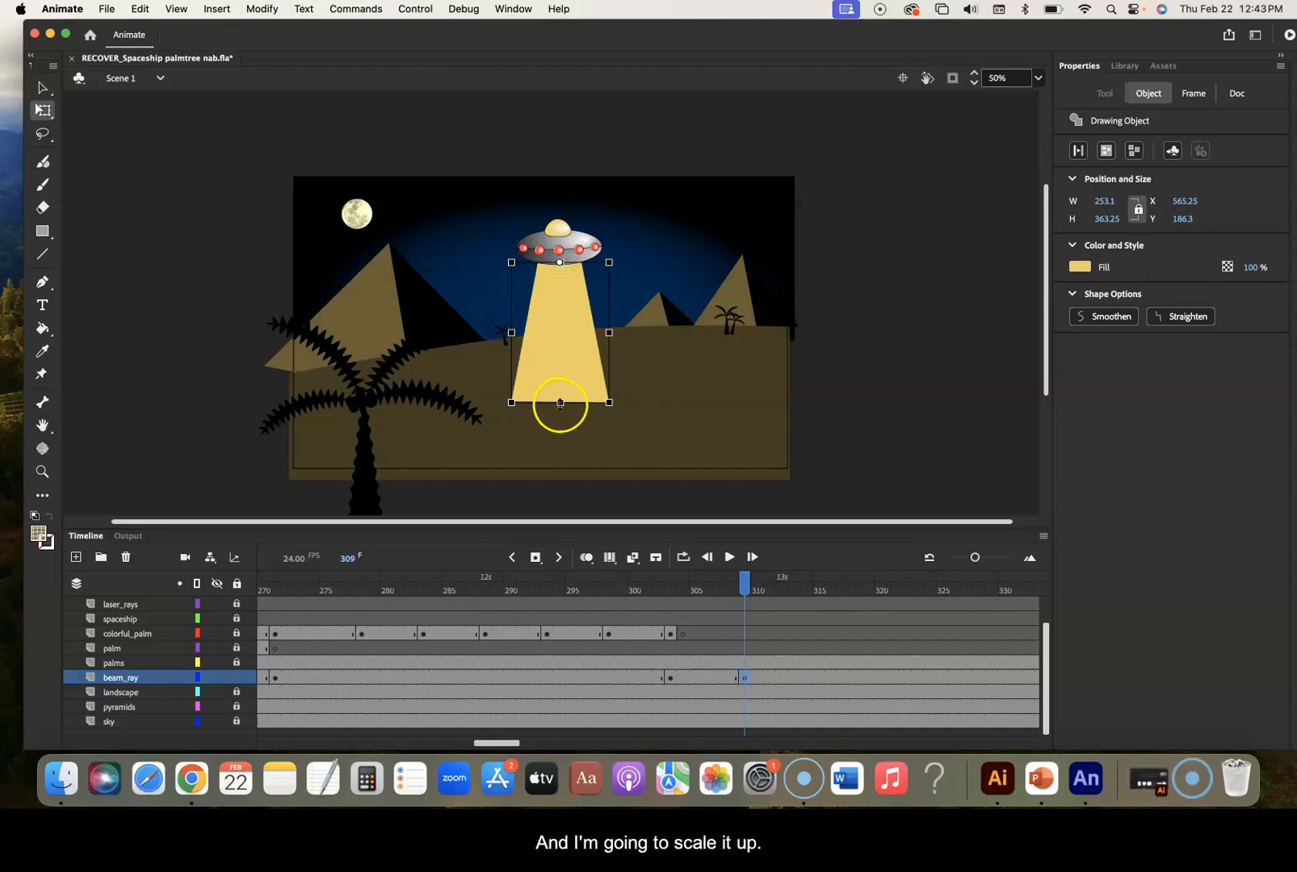
drag(560, 402, 559, 371)
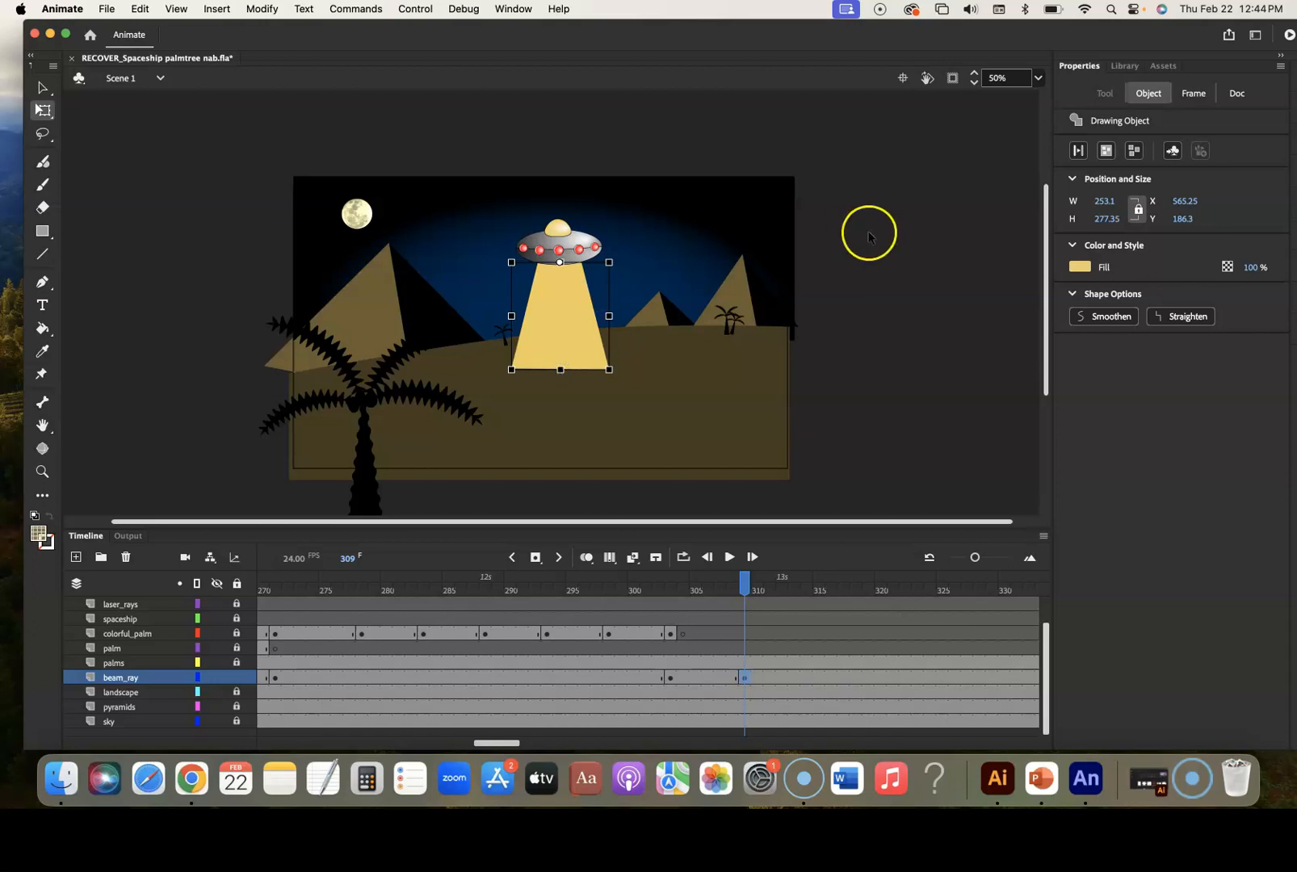
Set the fill opacity of the beam at frame 309 to 80%
click(572, 301)
click(1124, 65)
click(1085, 67)
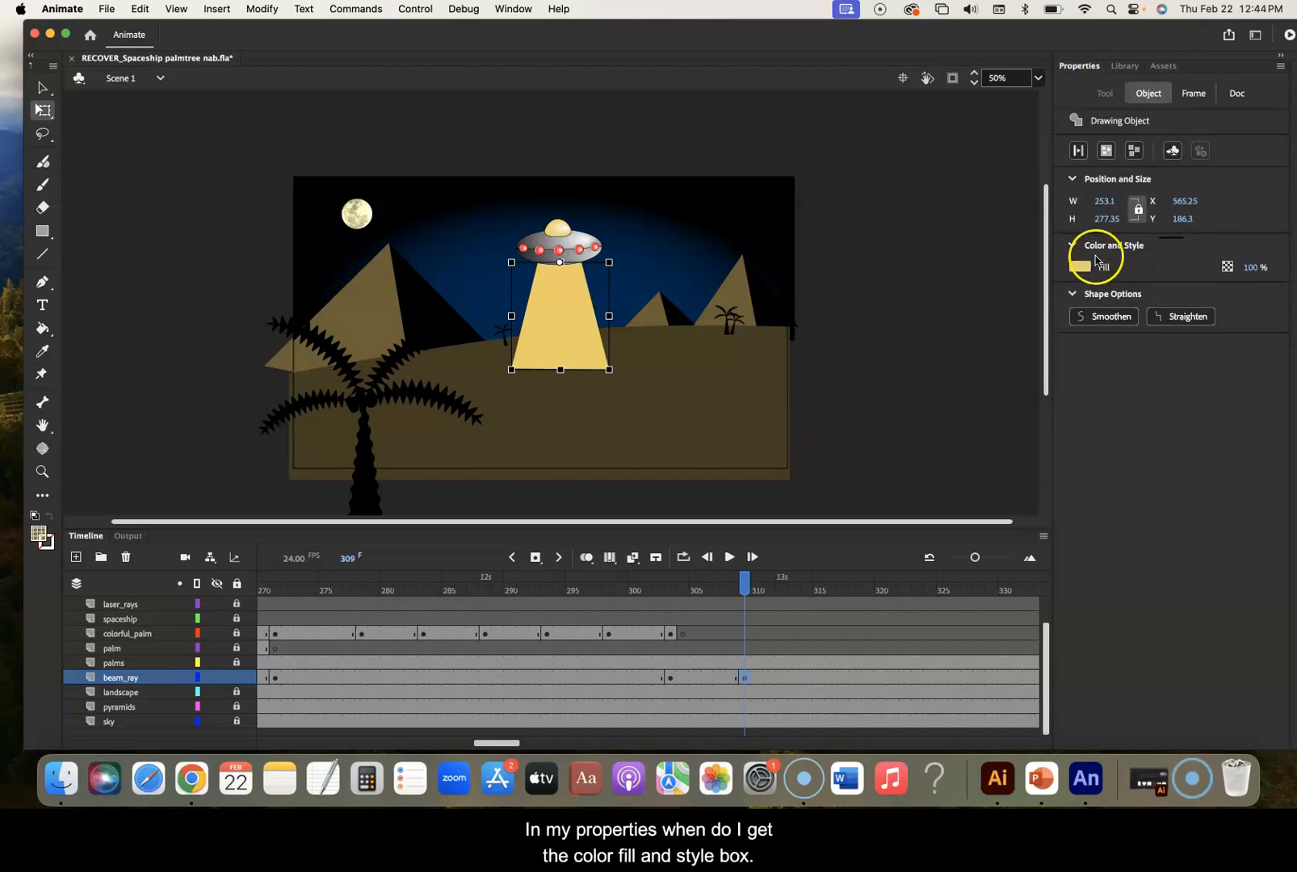
click(1253, 269)
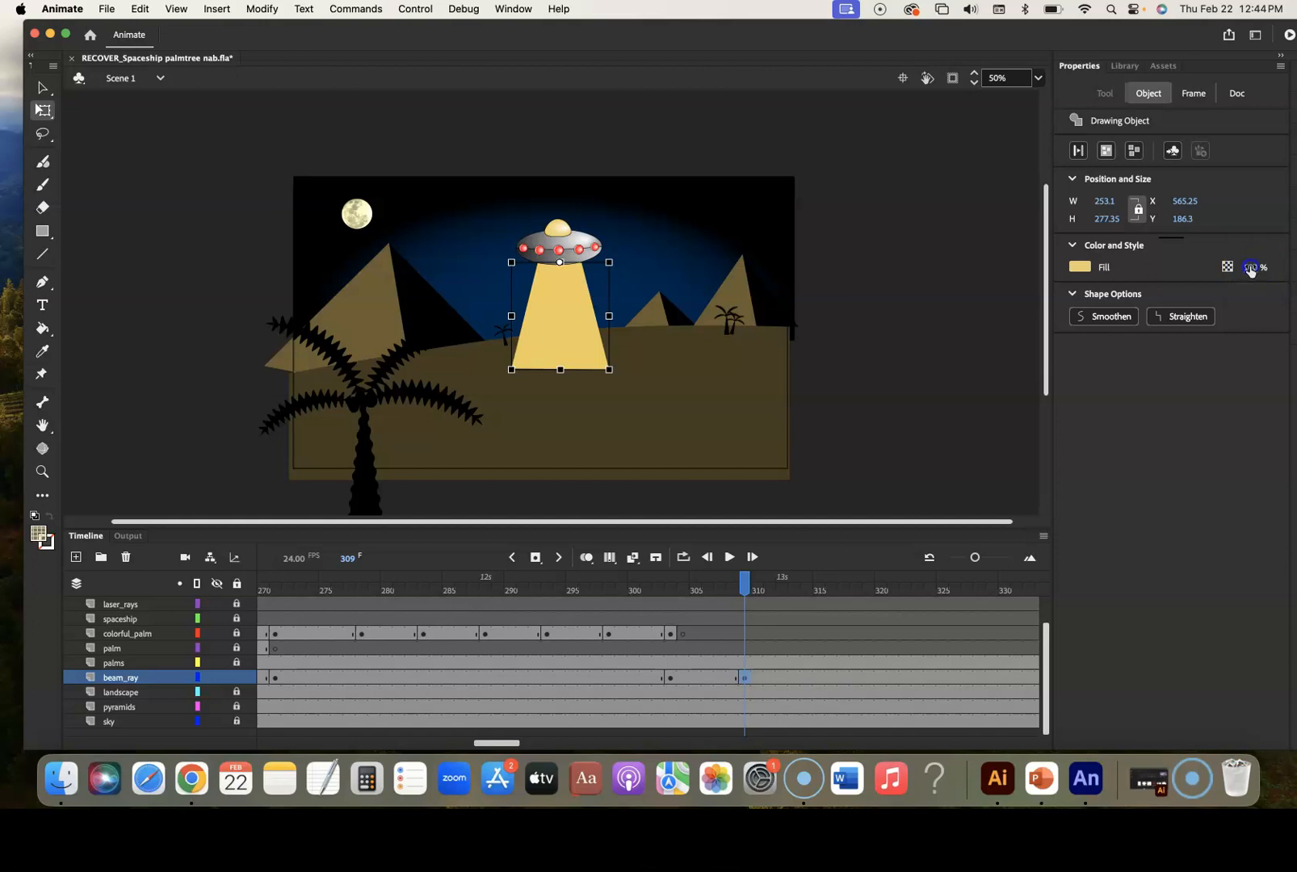
drag(1251, 268, 1248, 268)
click(1233, 268)
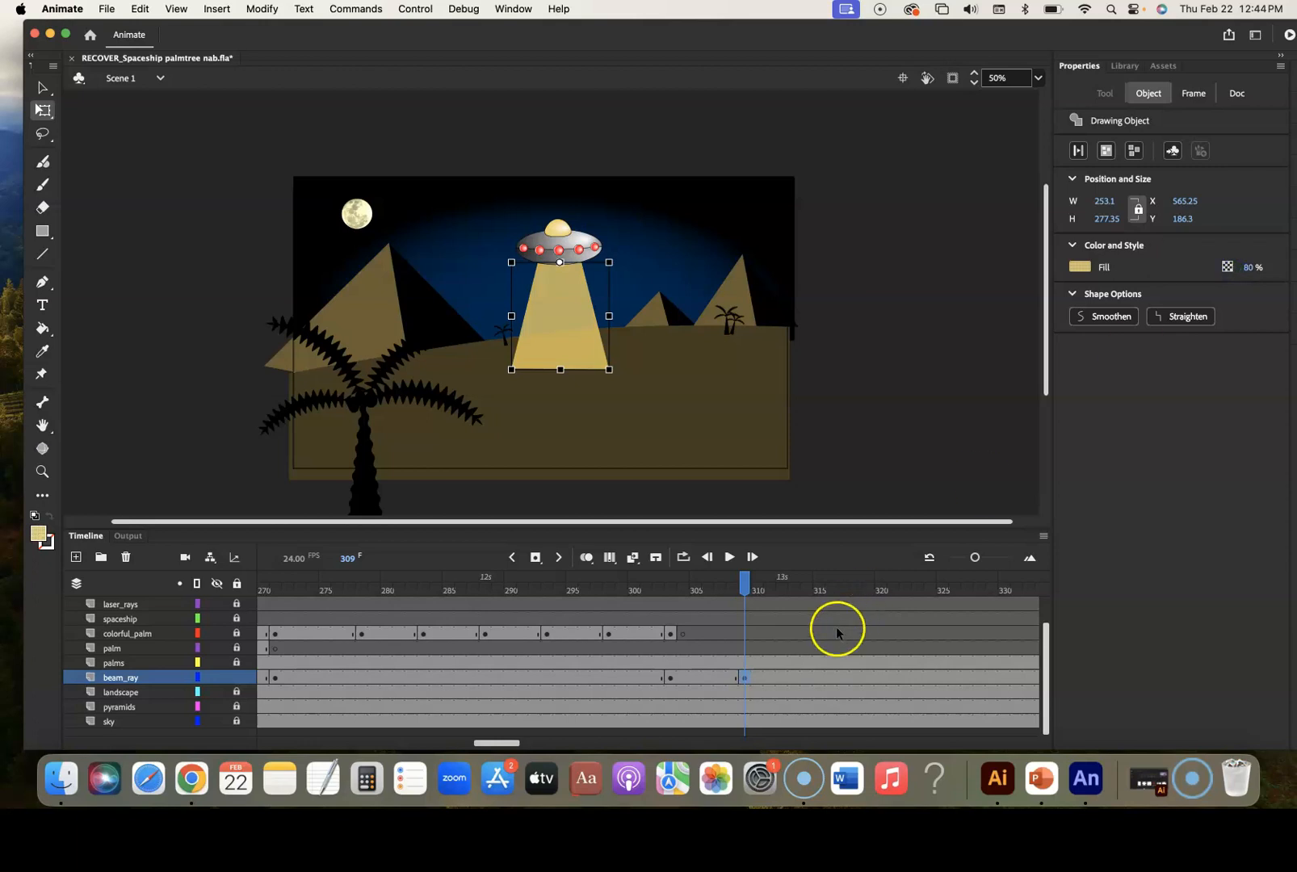
Insert a keyframe on the beam_ray layer at frame 315
click(816, 681)
key(F5)
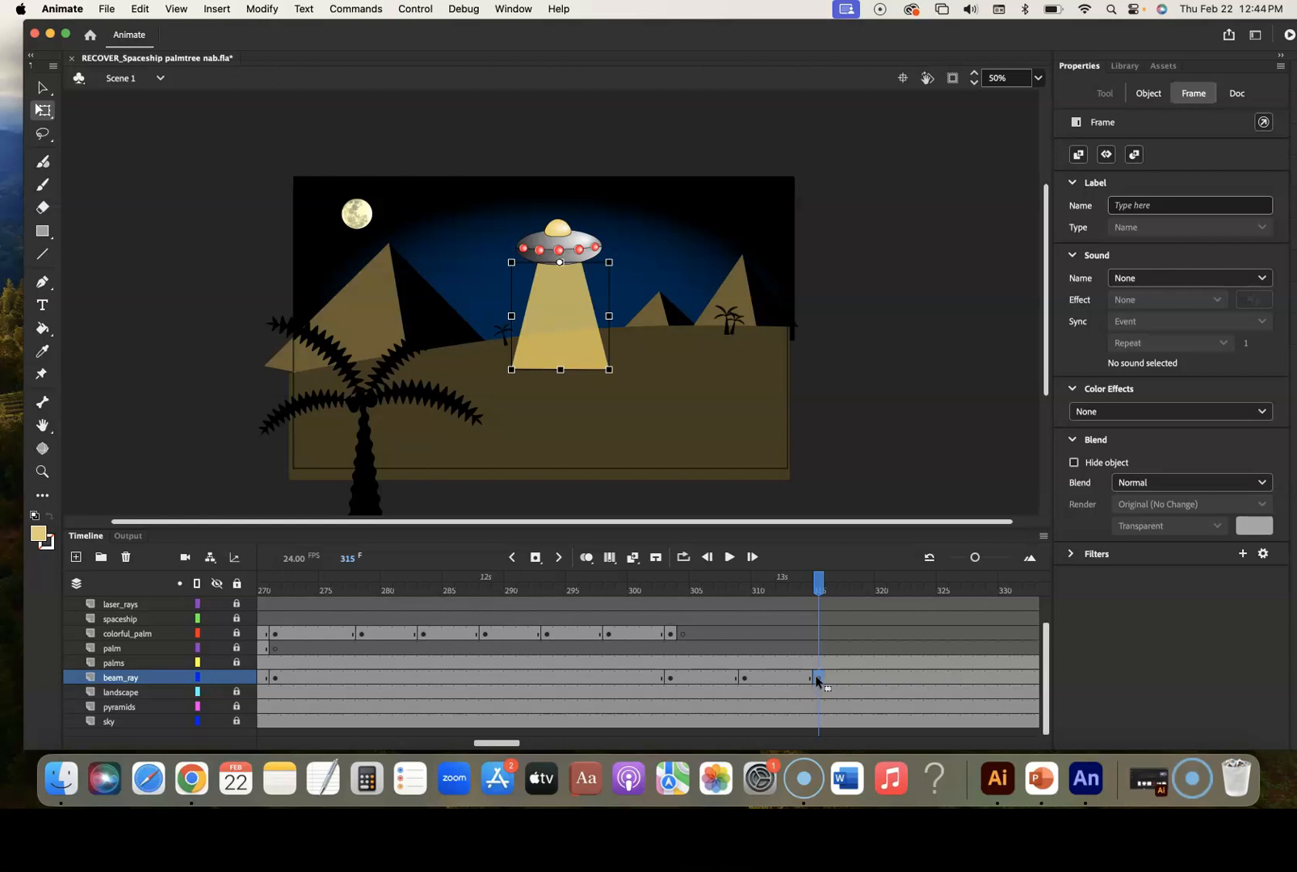
click(631, 556)
click(592, 446)
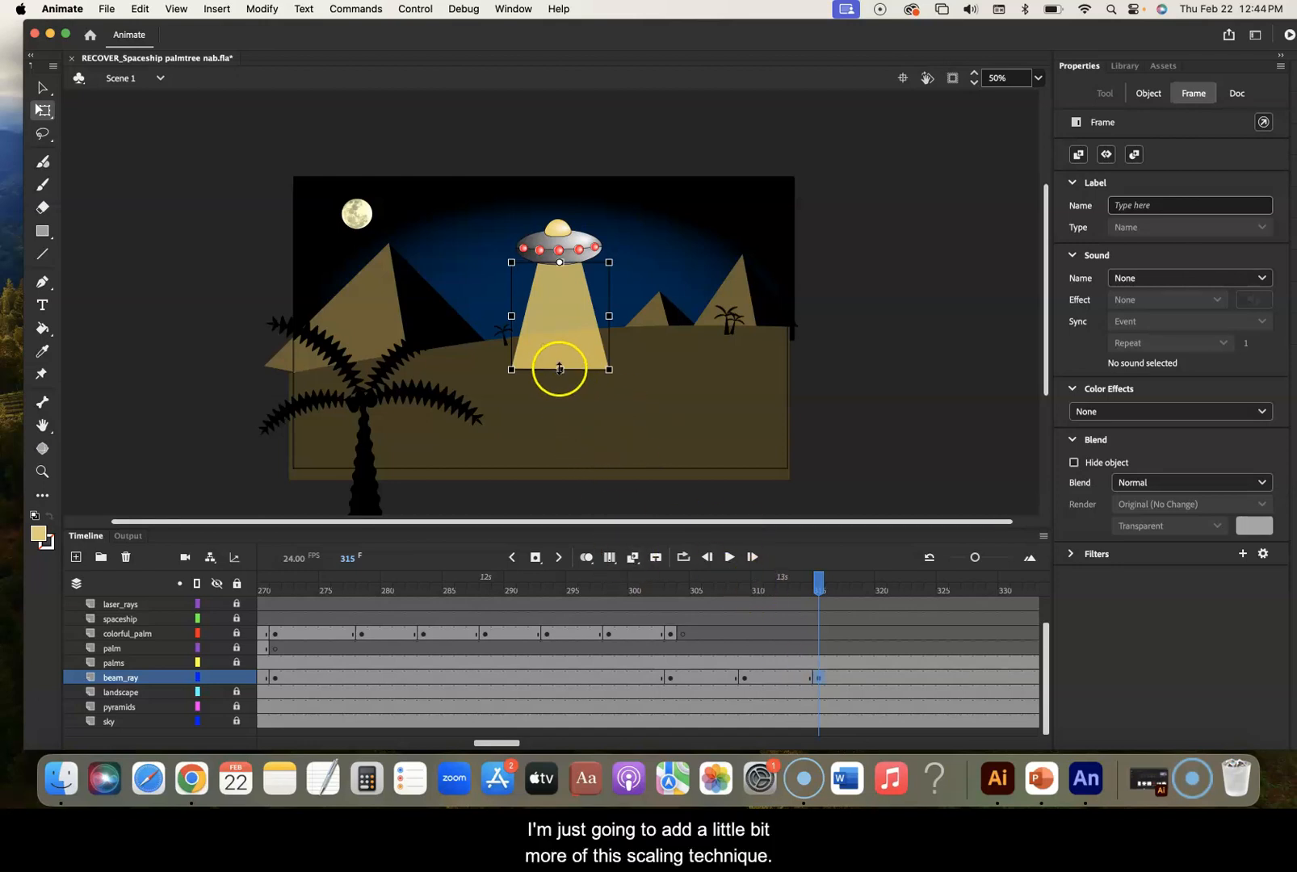
Shorten the beam at frame 315 to a height of about 179 and set its fill opacity to 60%
drag(560, 369, 560, 331)
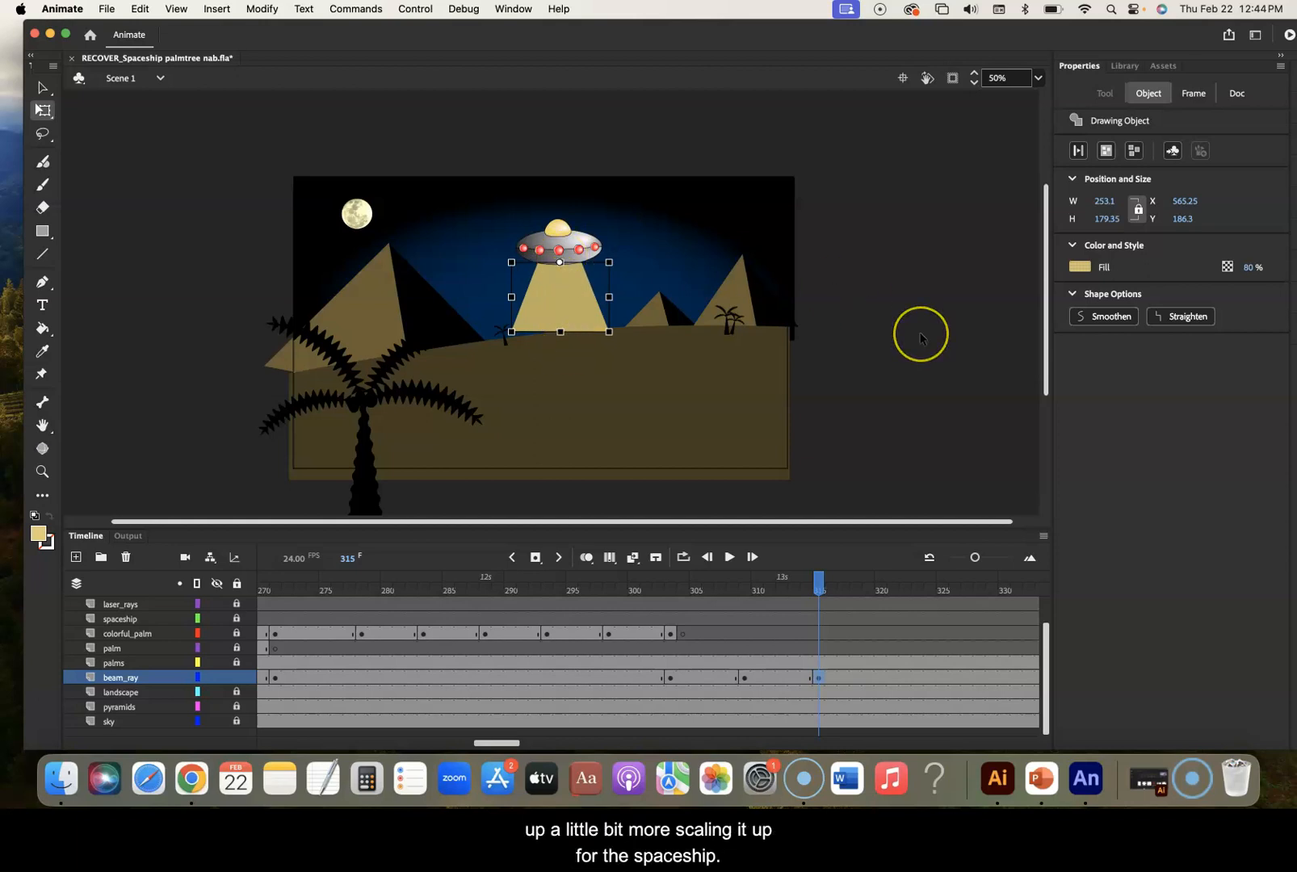
click(1248, 271)
drag(1241, 271, 1236, 271)
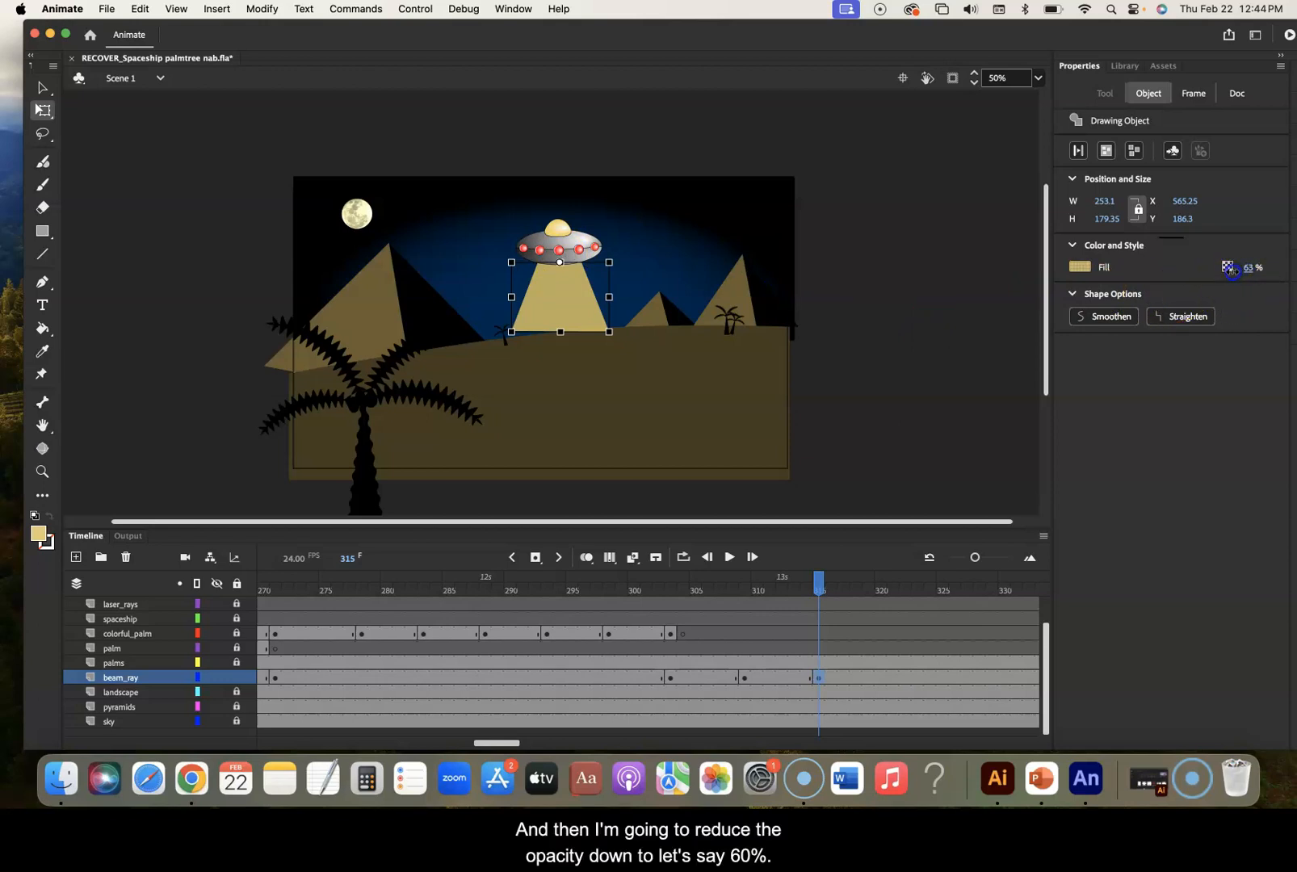
drag(1228, 269, 1227, 267)
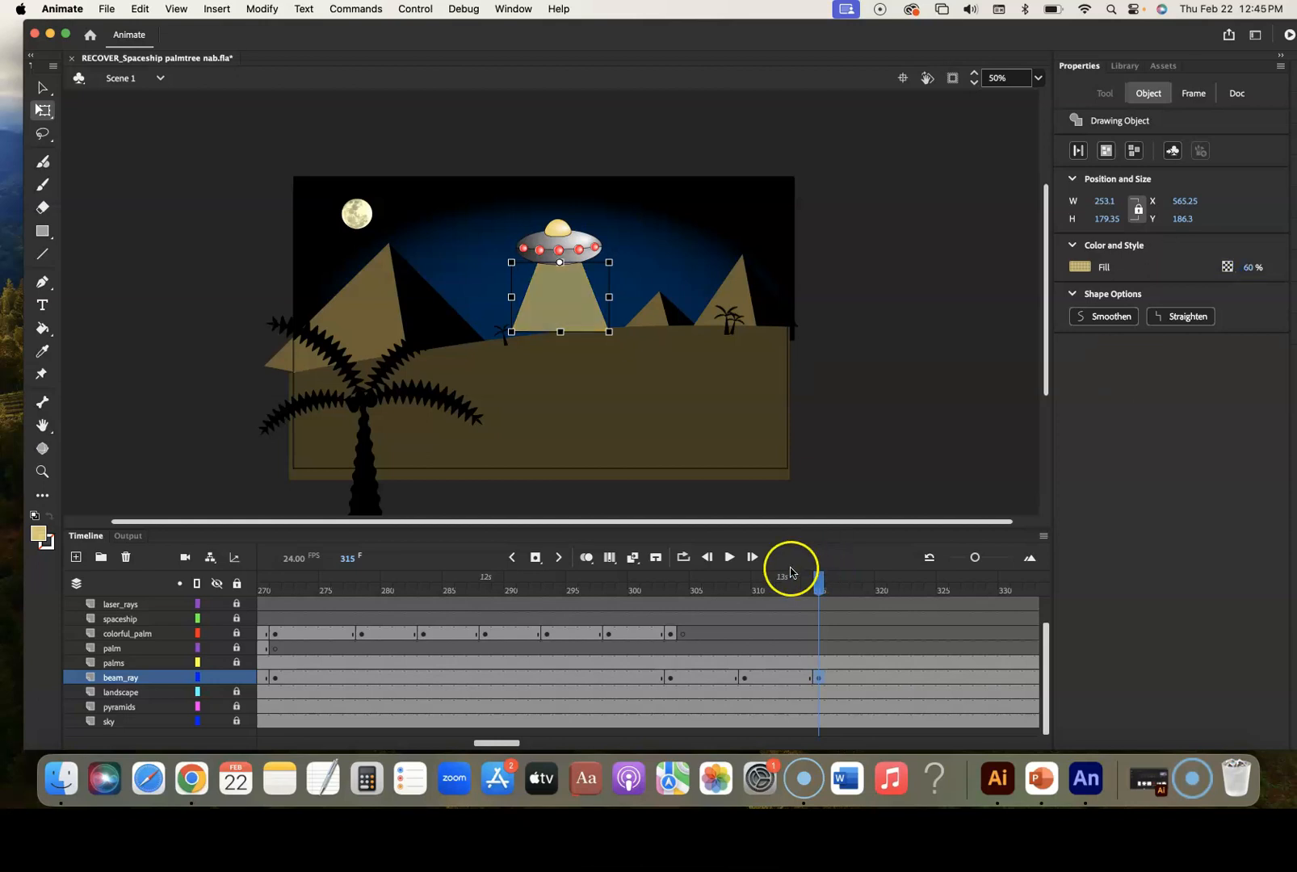
Insert a keyframe on the beam_ray layer at frame 321
drag(818, 585, 884, 604)
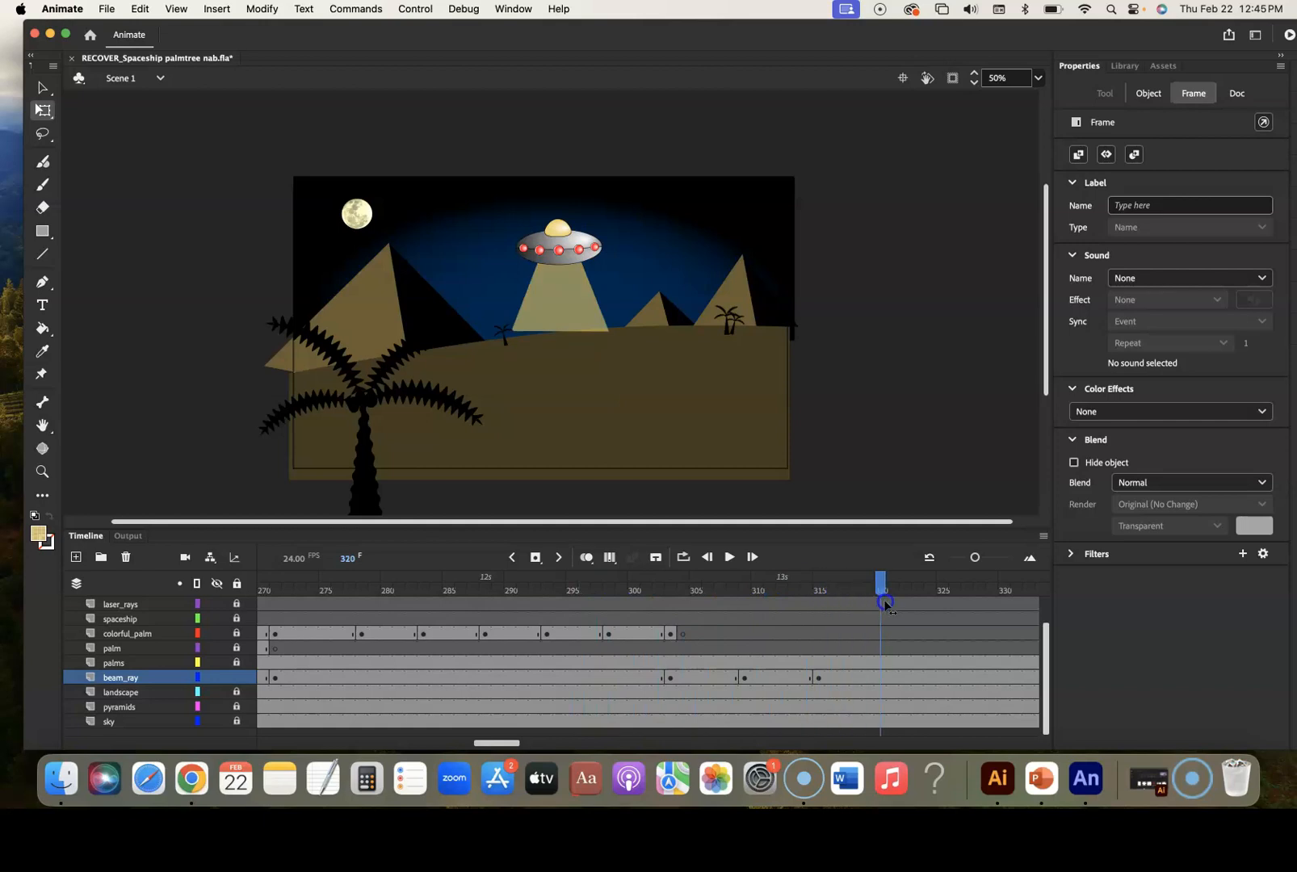
click(888, 596)
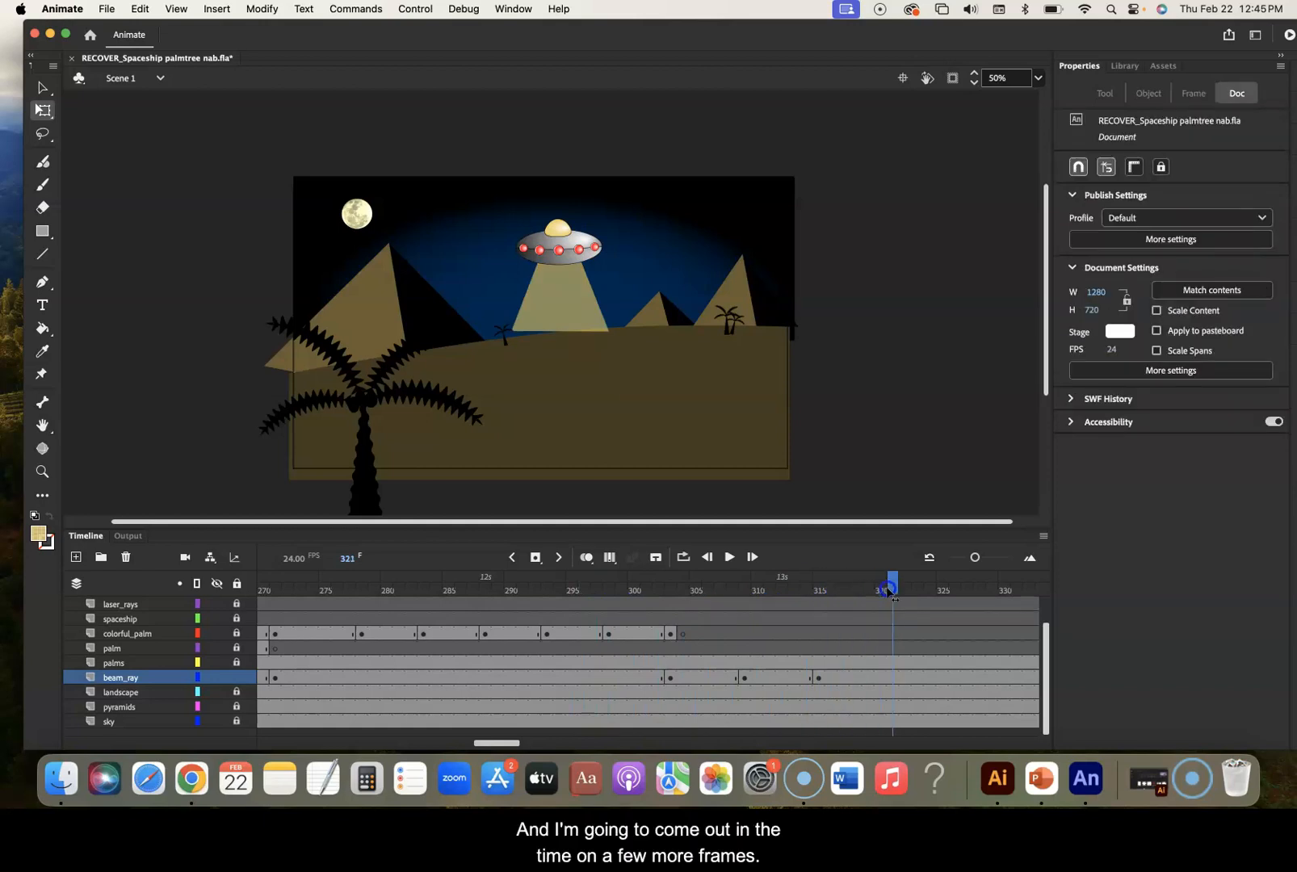
click(892, 678)
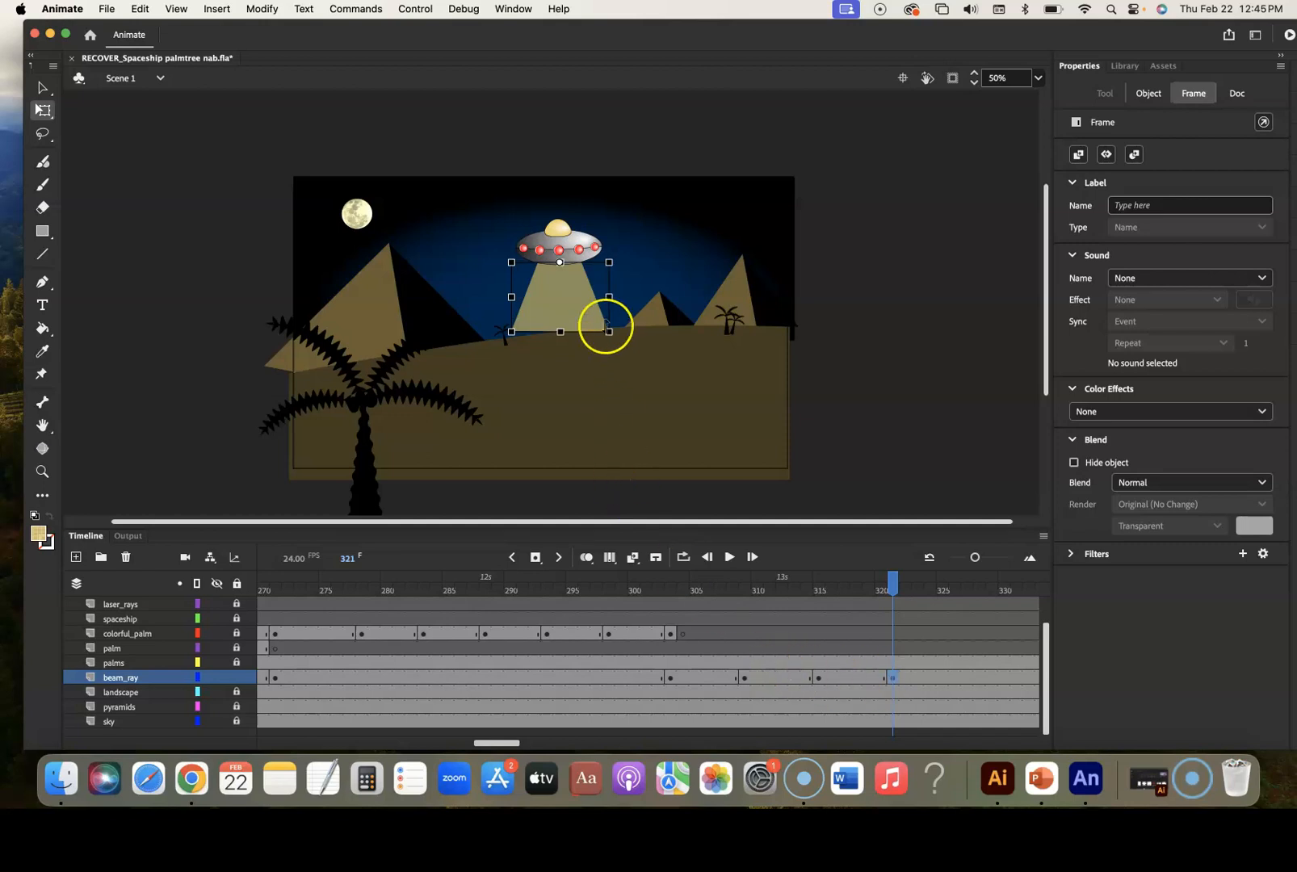
Scale the beam at frame 321 to about 146 wide and 93 high, and set its fill opacity to 40%
drag(606, 309, 589, 297)
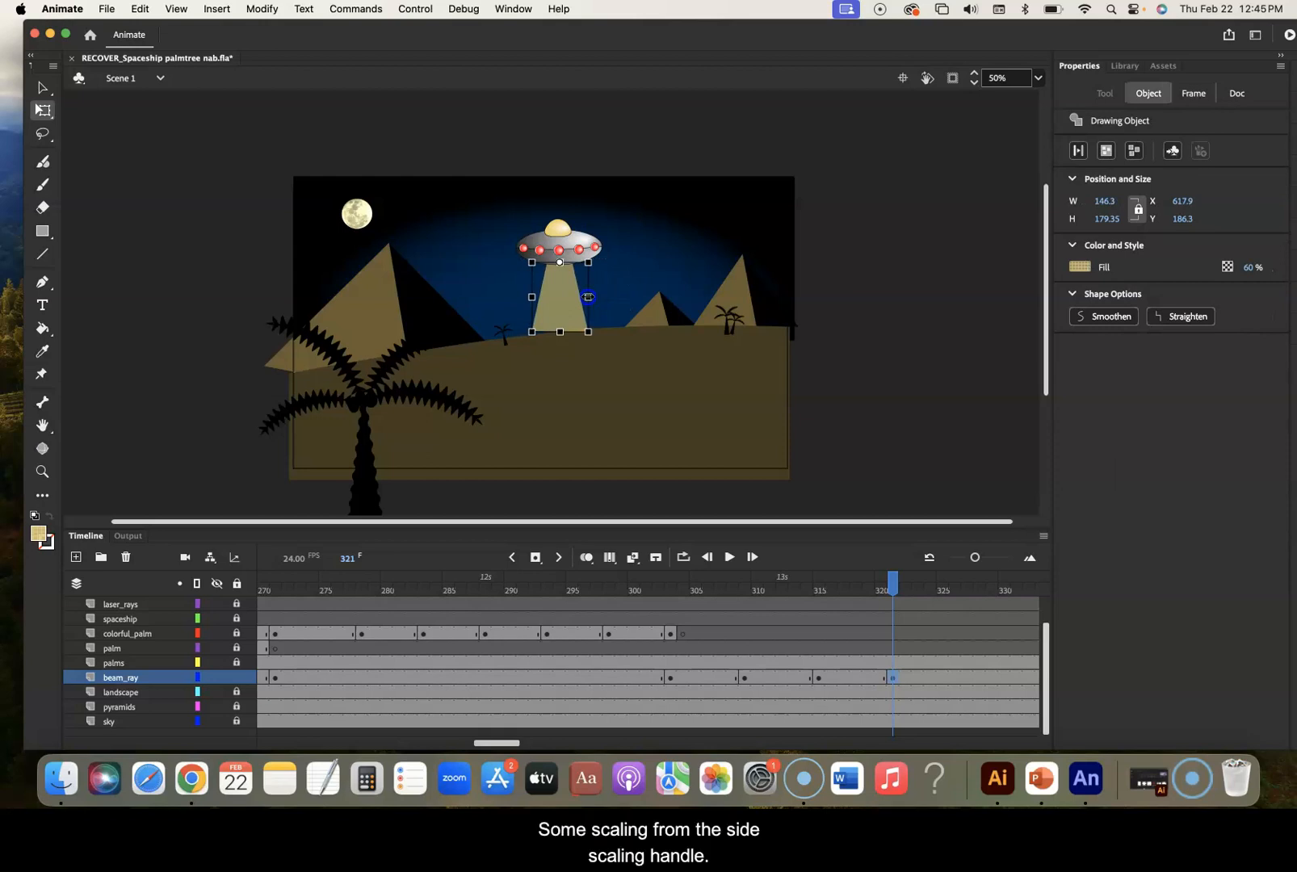
drag(559, 331, 562, 298)
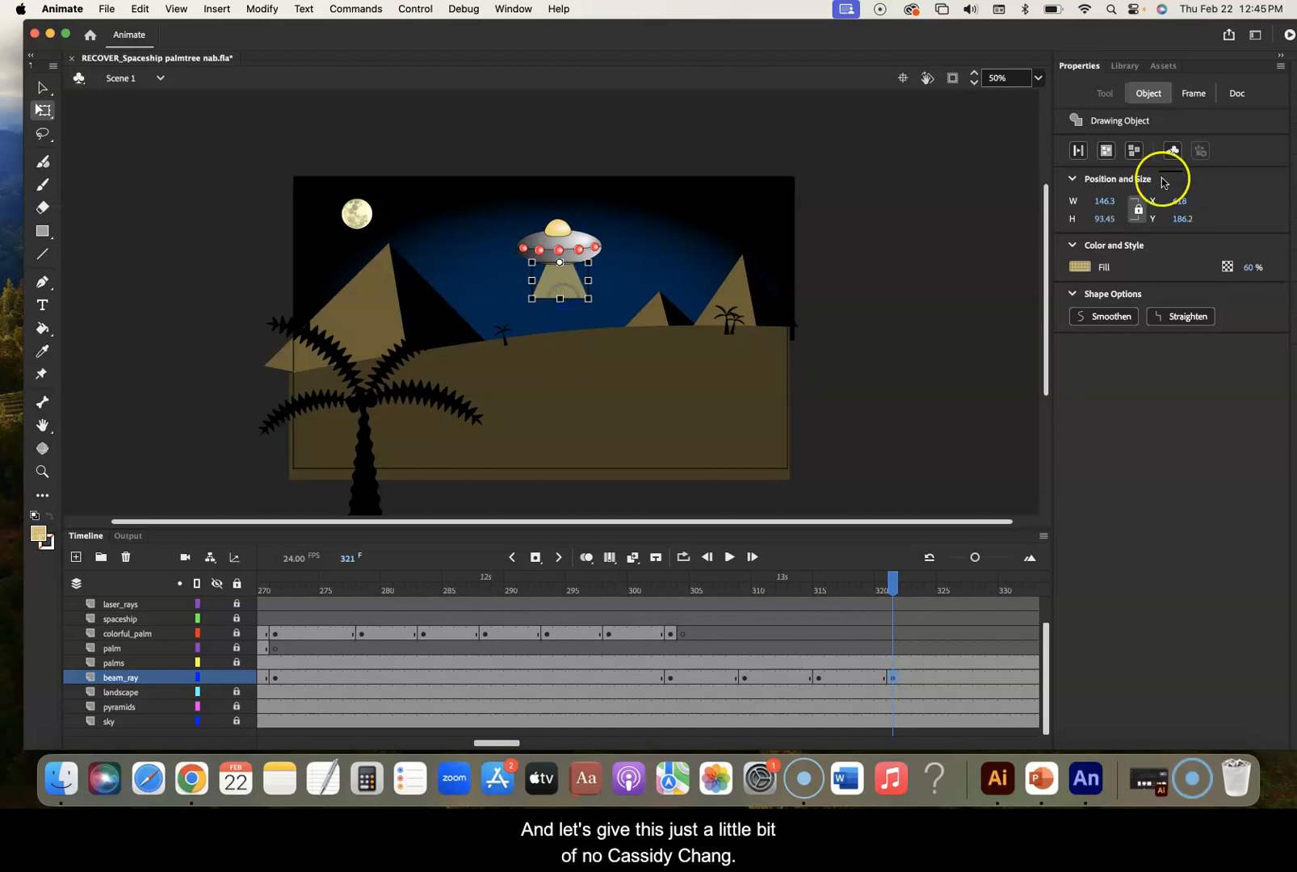
click(1252, 272)
drag(1251, 272, 1223, 275)
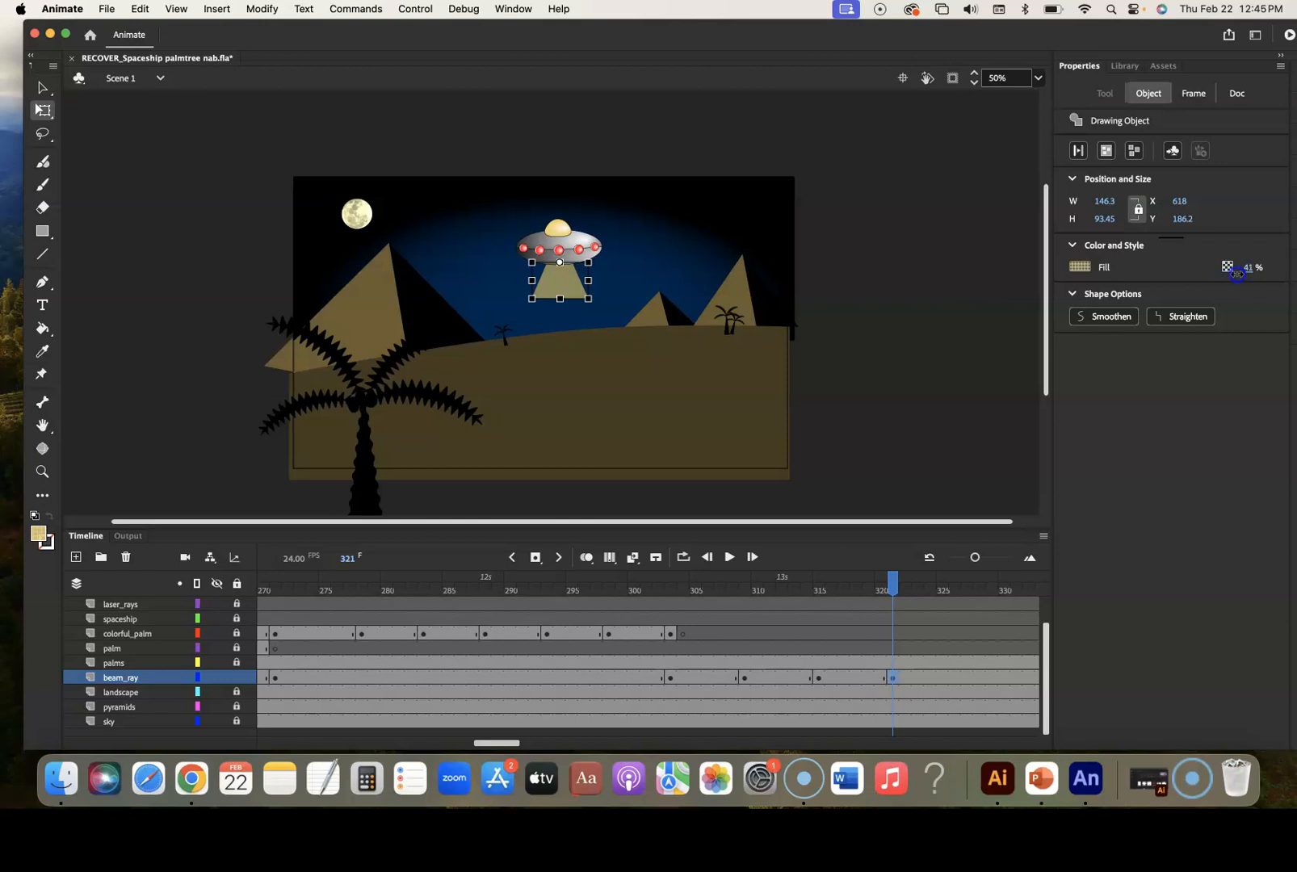
drag(1236, 274, 1235, 275)
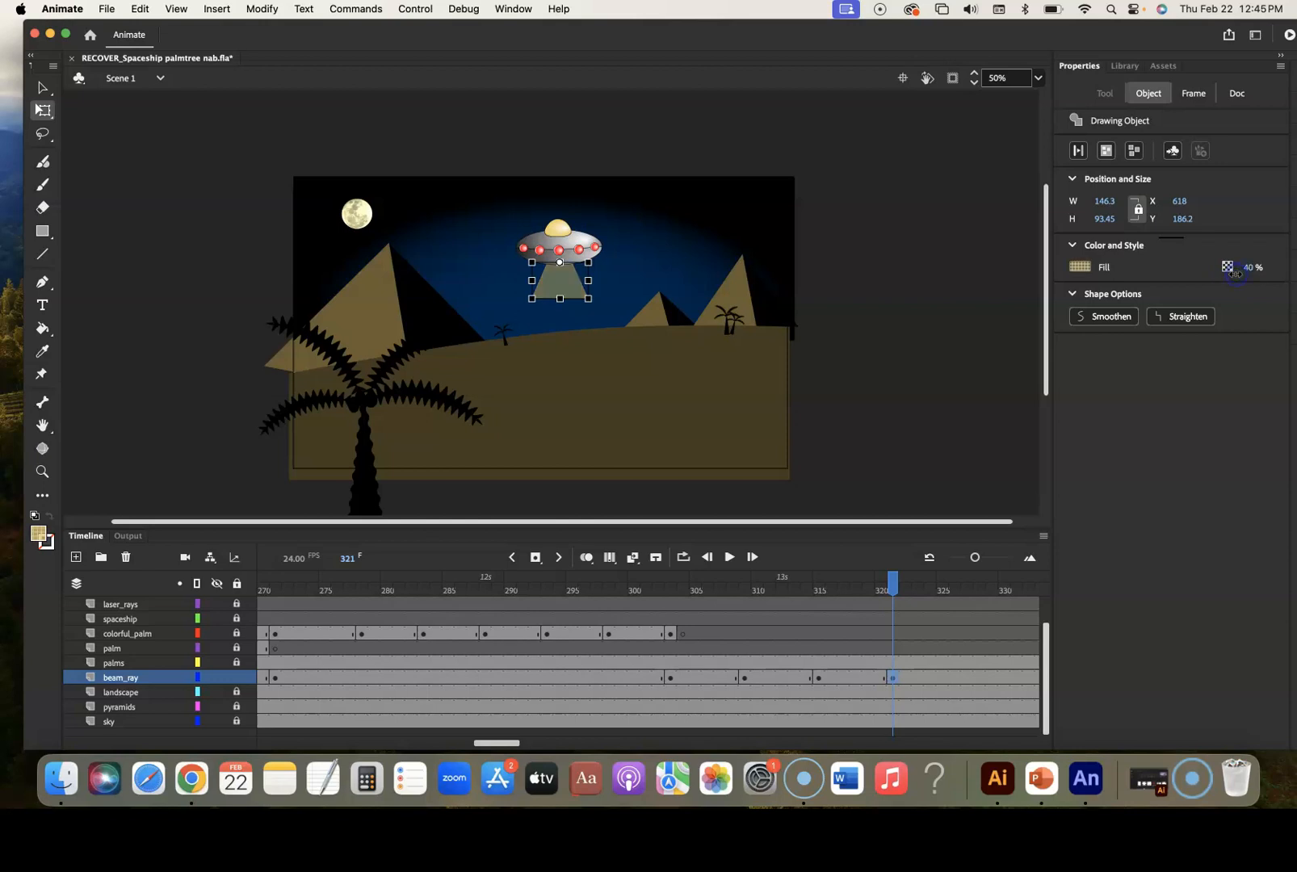
Insert a keyframe on the beam_ray layer at frame 326 and shrink the beam to about 87 wide and 55 high
click(956, 678)
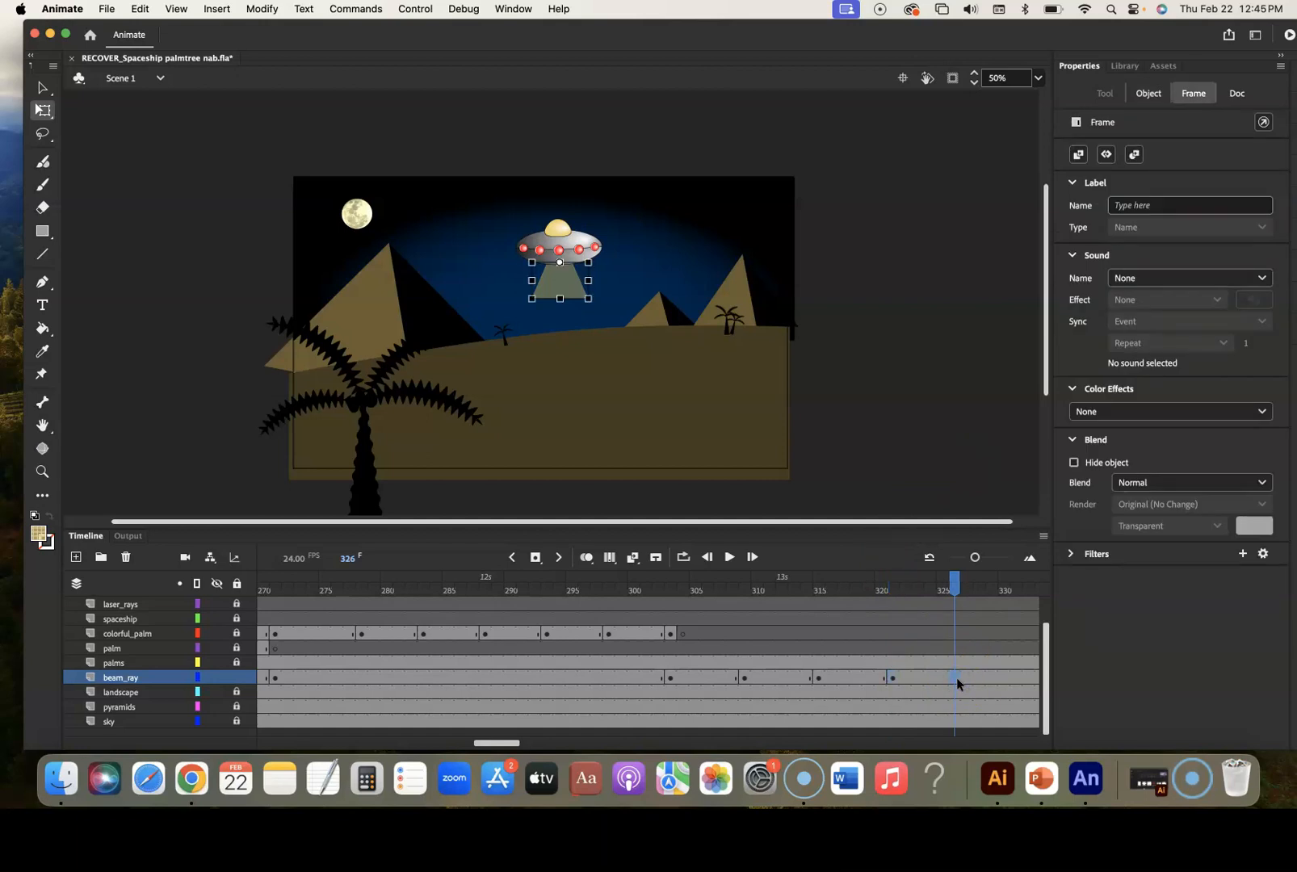
key(F6)
drag(588, 279, 560, 283)
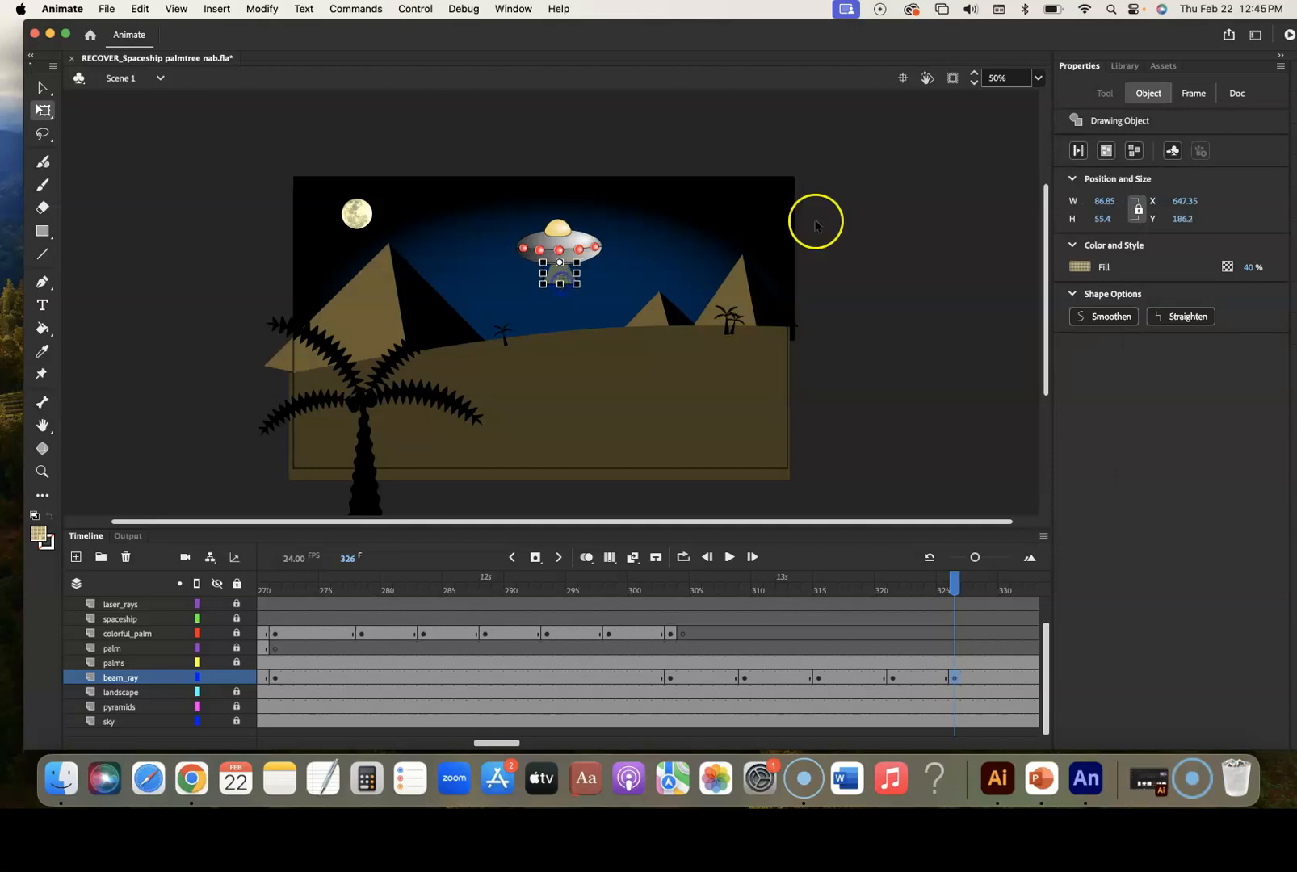
Set the fill opacity of the beam at frame 326 to 20%
click(1246, 268)
drag(1235, 270, 1231, 269)
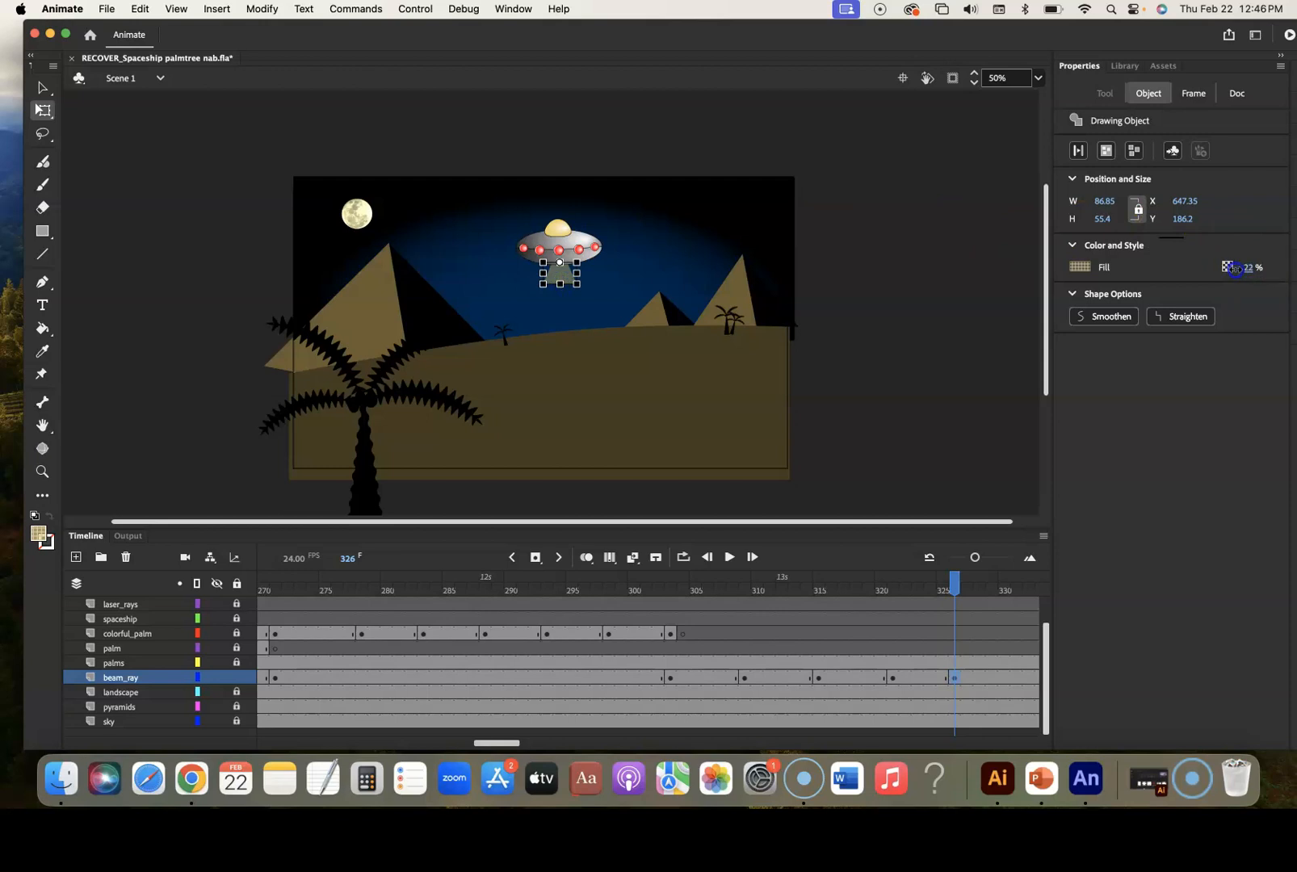
drag(1233, 269, 1225, 272)
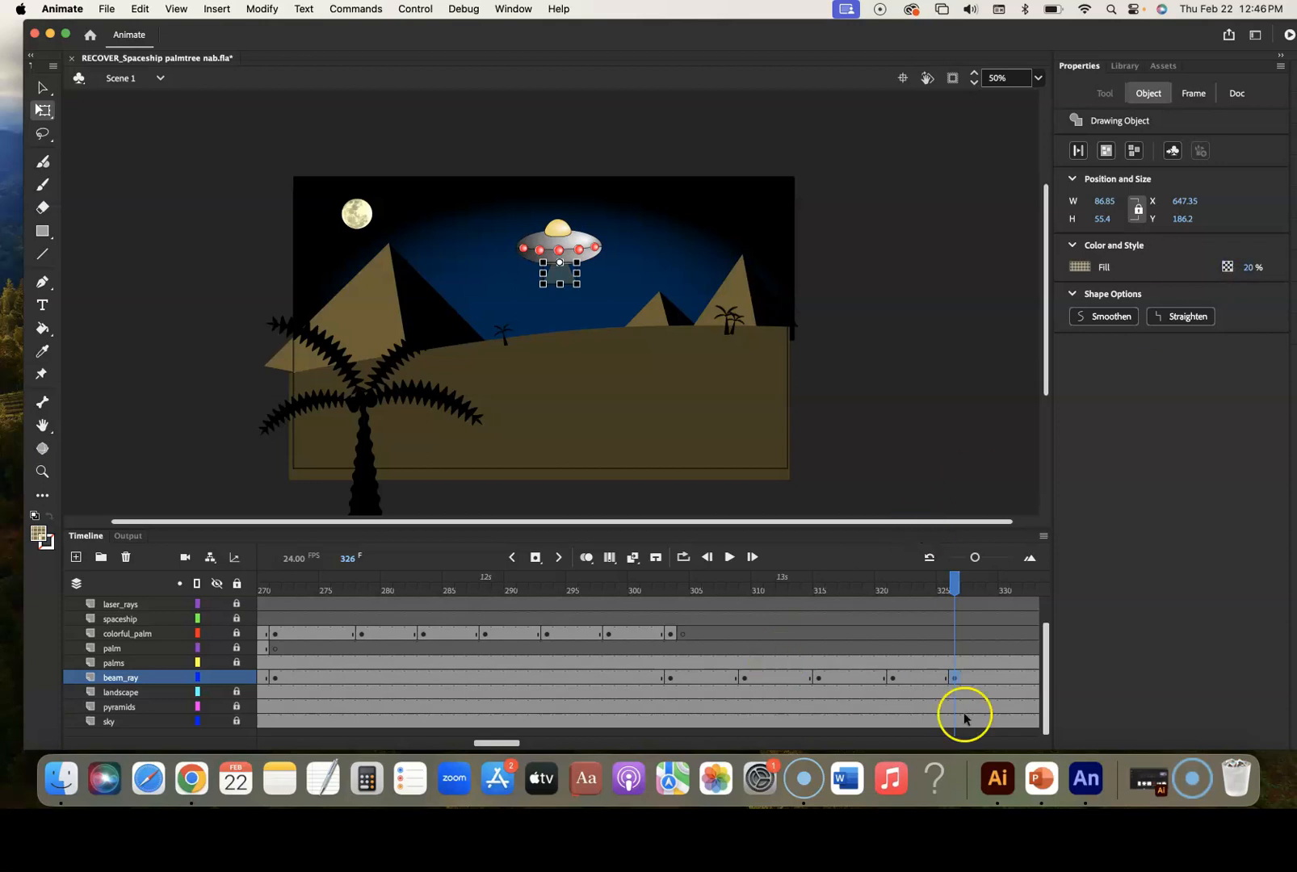
Insert a keyframe on the beam_ray layer at frame 331 and shorten the beam upward to a height of about 6
click(1013, 678)
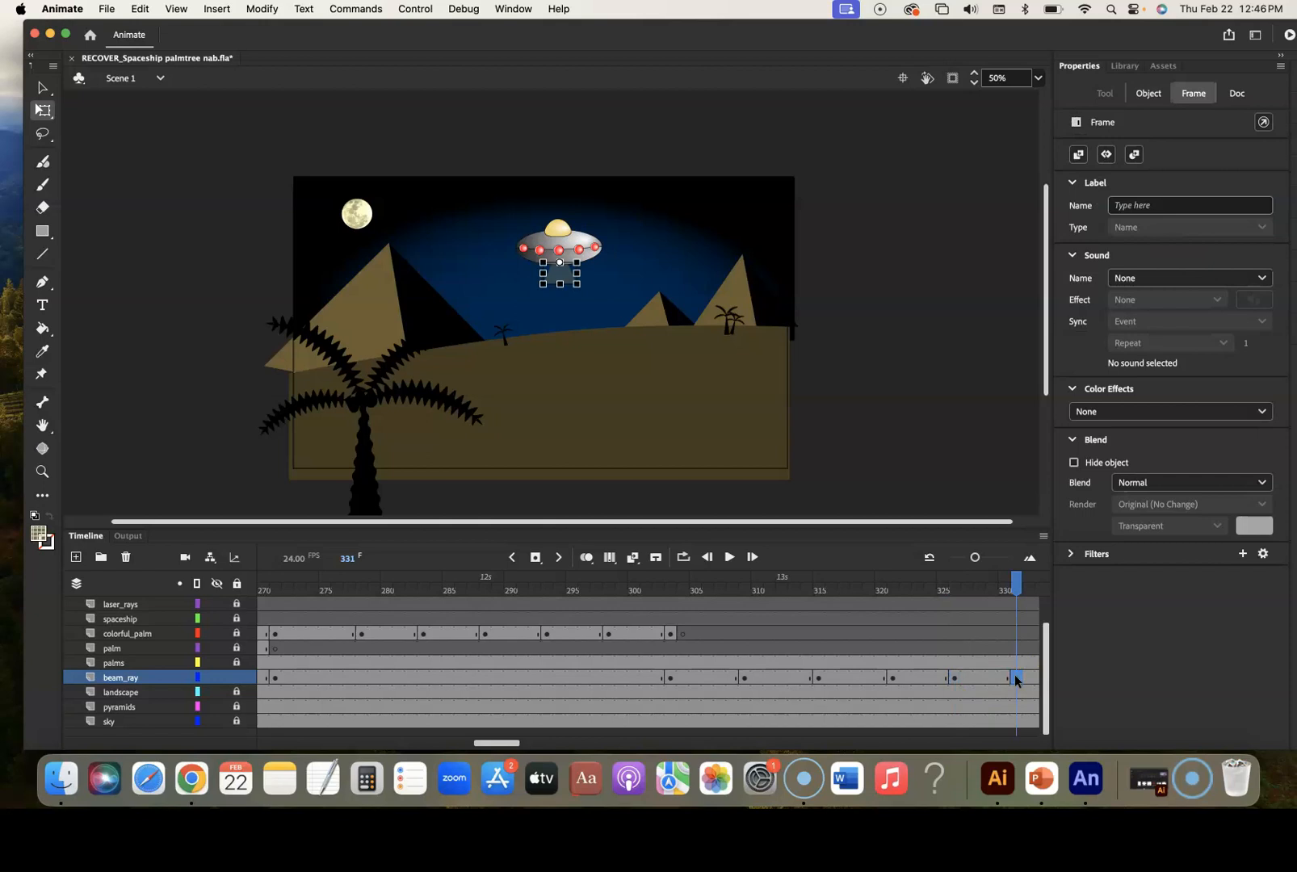
drag(559, 283, 560, 264)
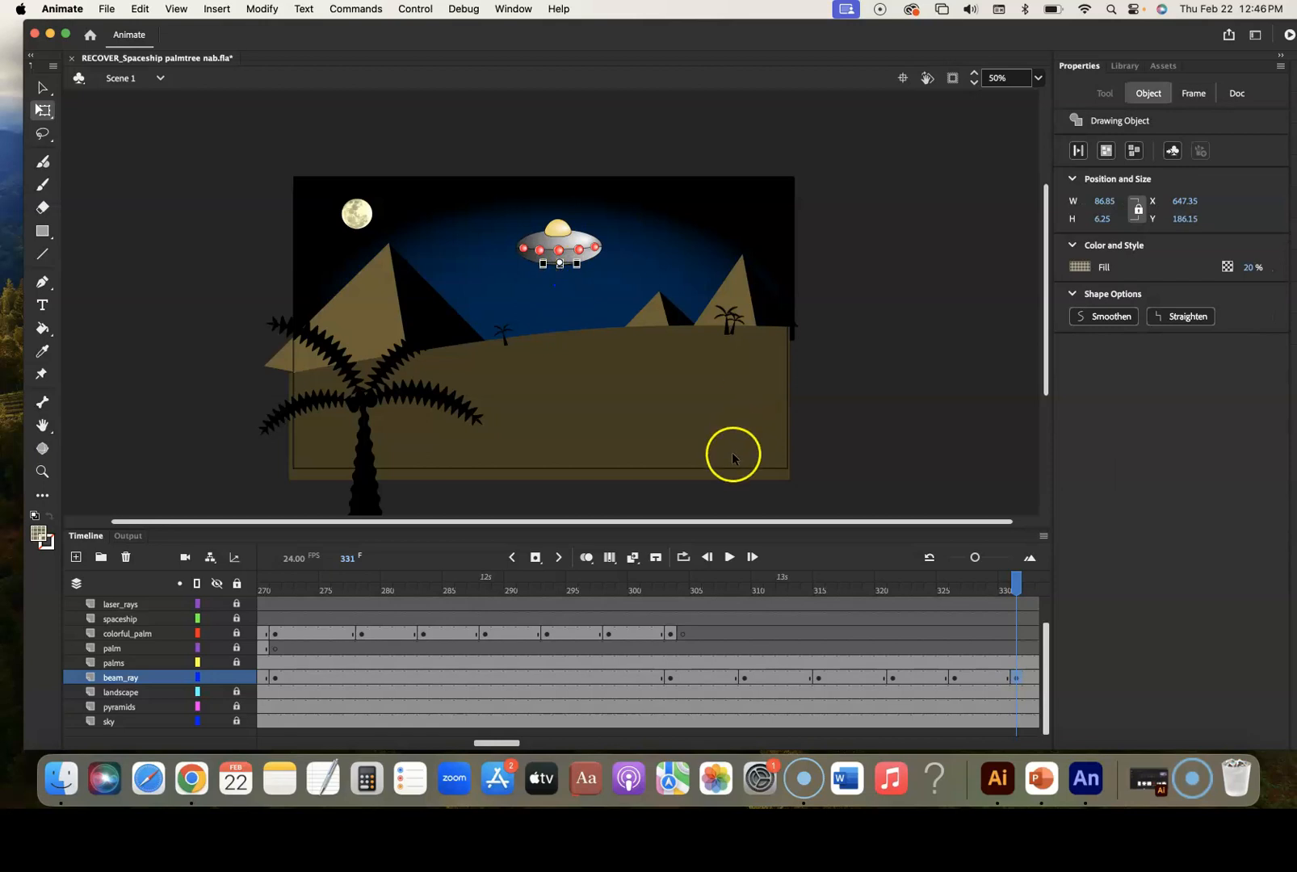
Insert a blank keyframe on the beam_ray layer at frame 332
scroll(966, 595, right, 3)
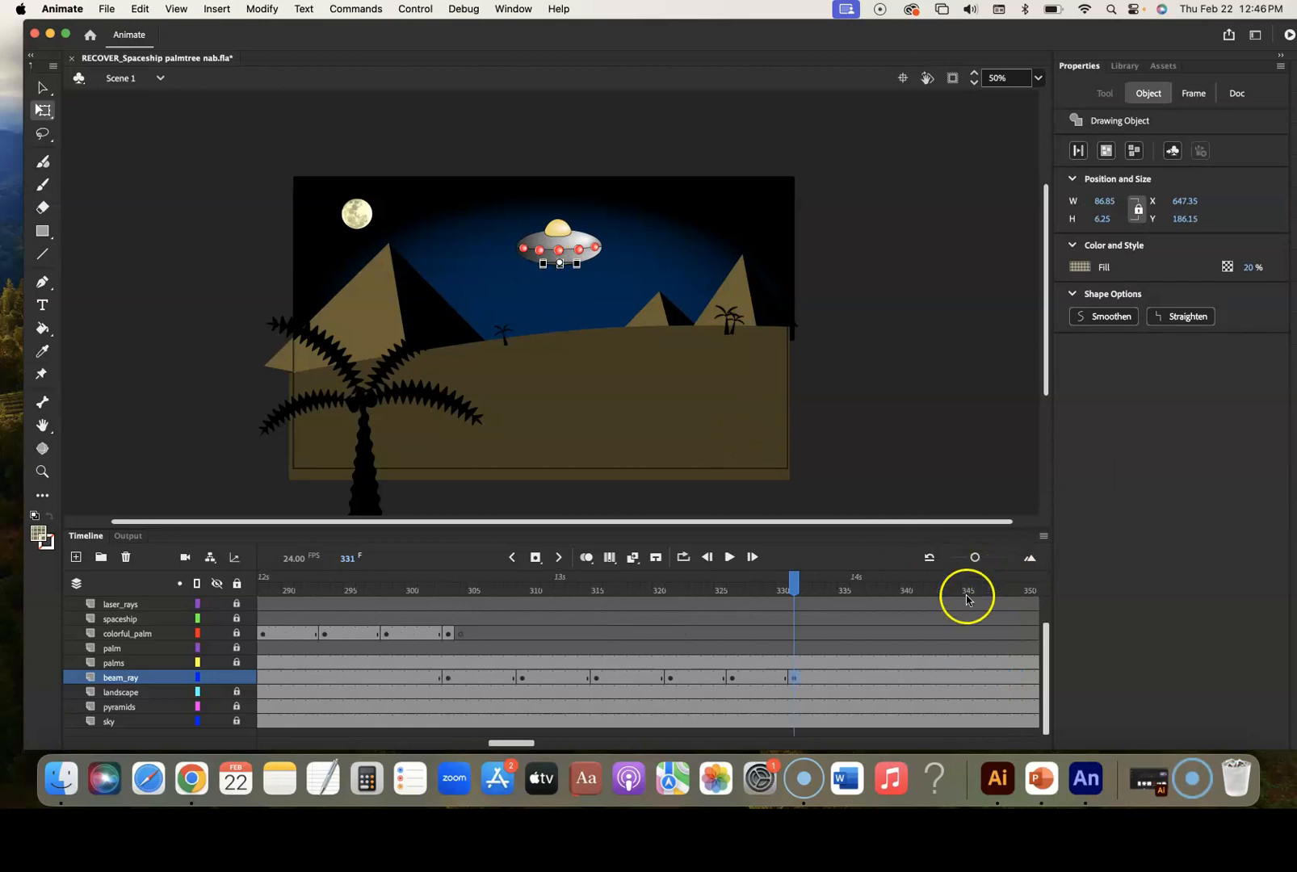
click(807, 678)
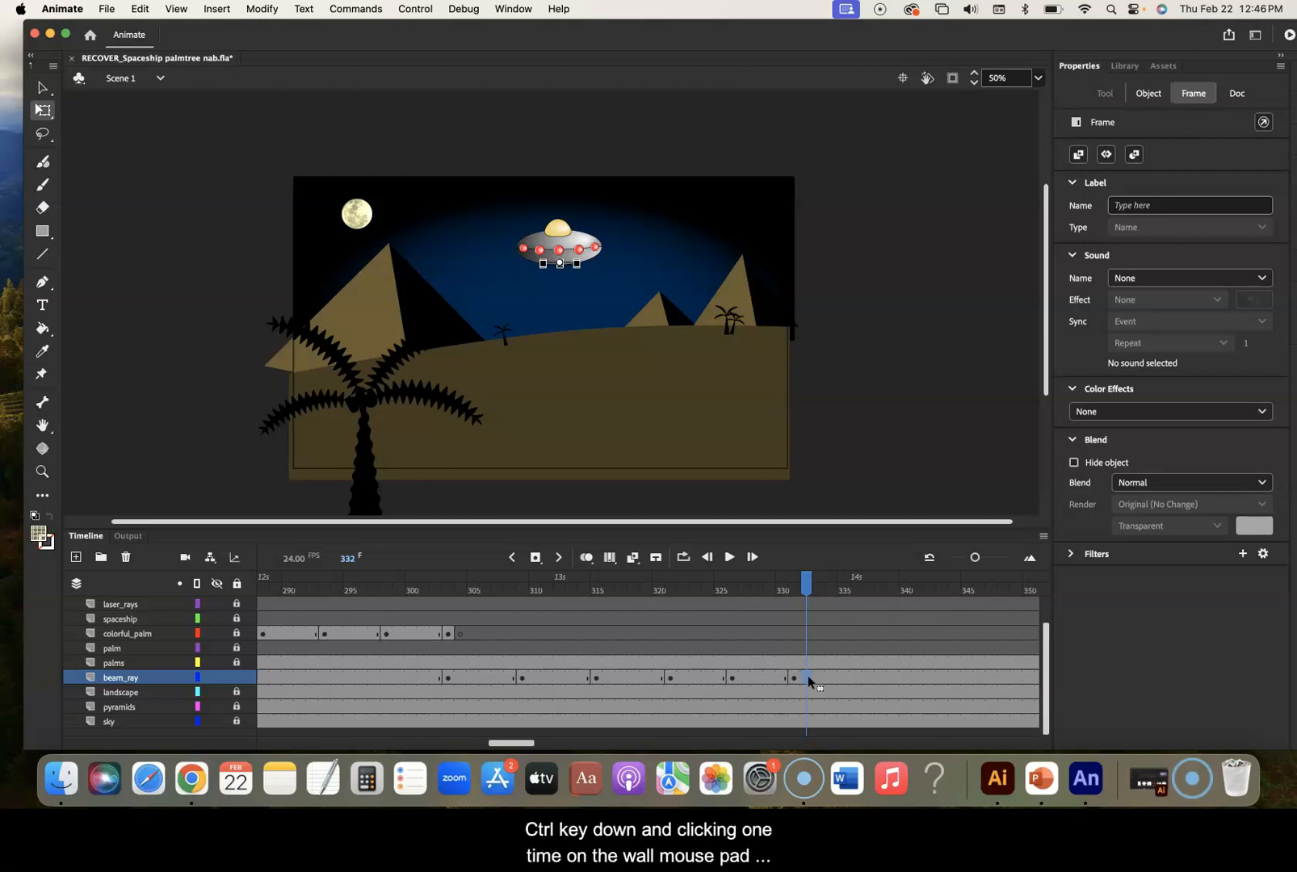
ctrl+click(807, 678)
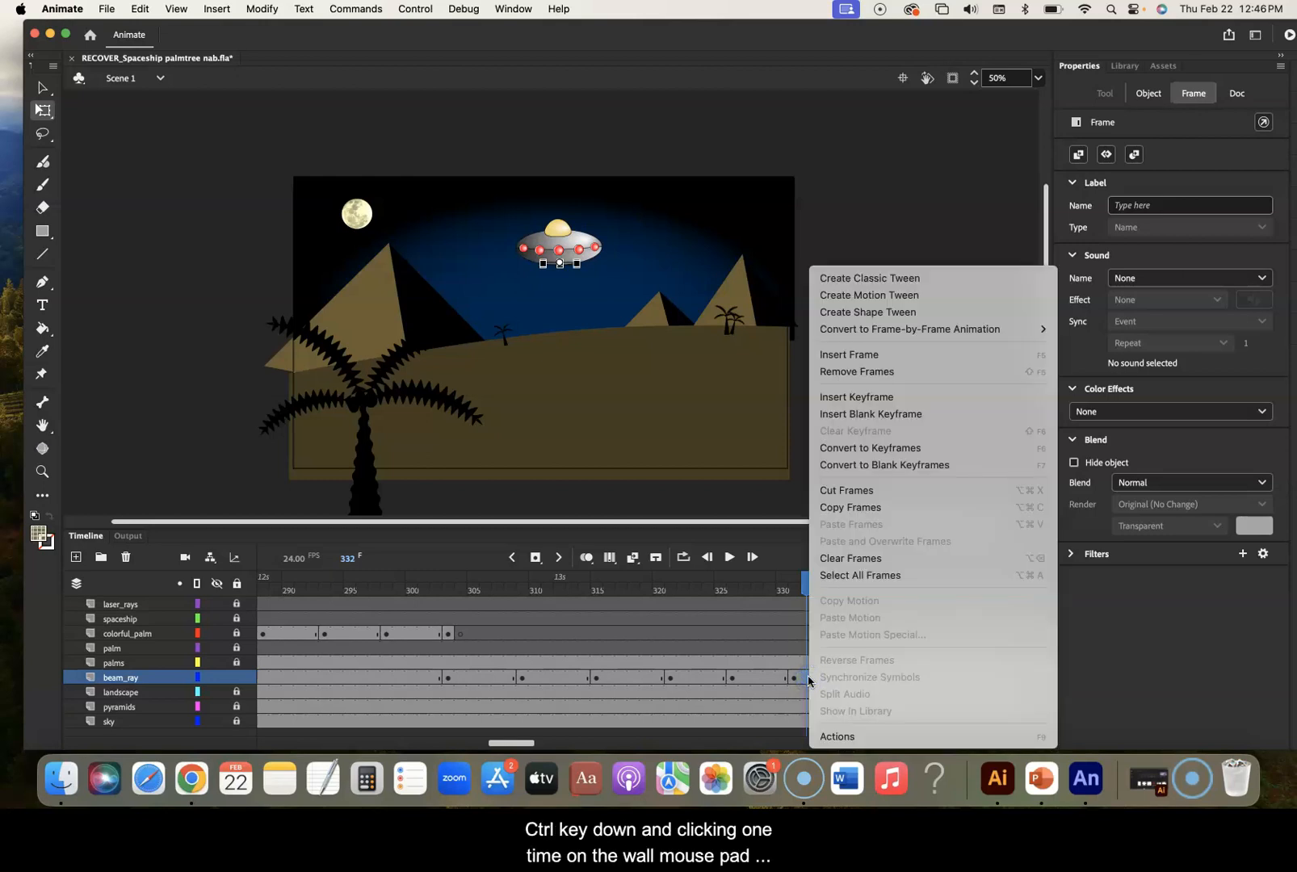
click(890, 414)
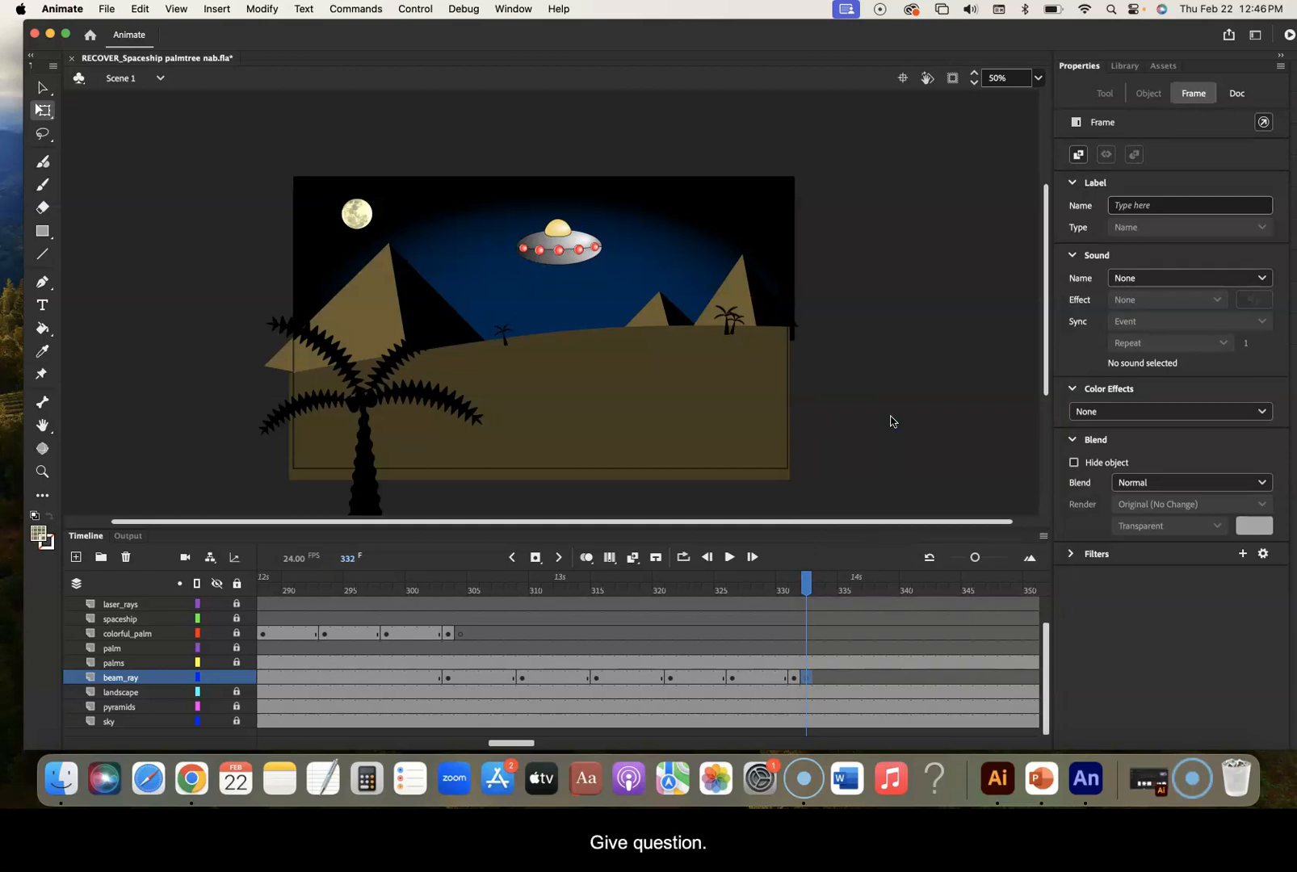
Review the beam_ray keyframes from frame 303 to 331, checking the beam's size and fill opacity
drag(808, 578, 812, 641)
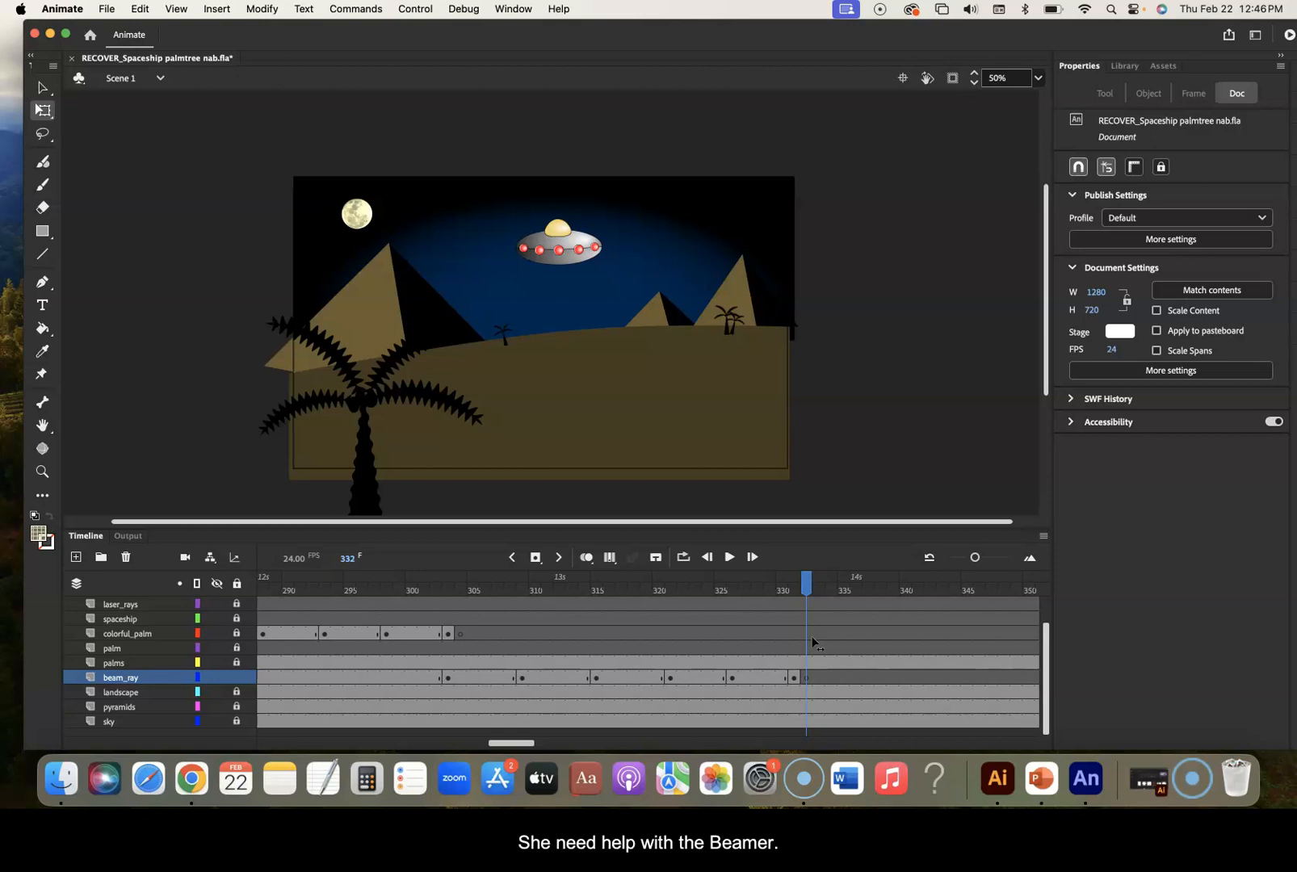
drag(808, 578, 429, 620)
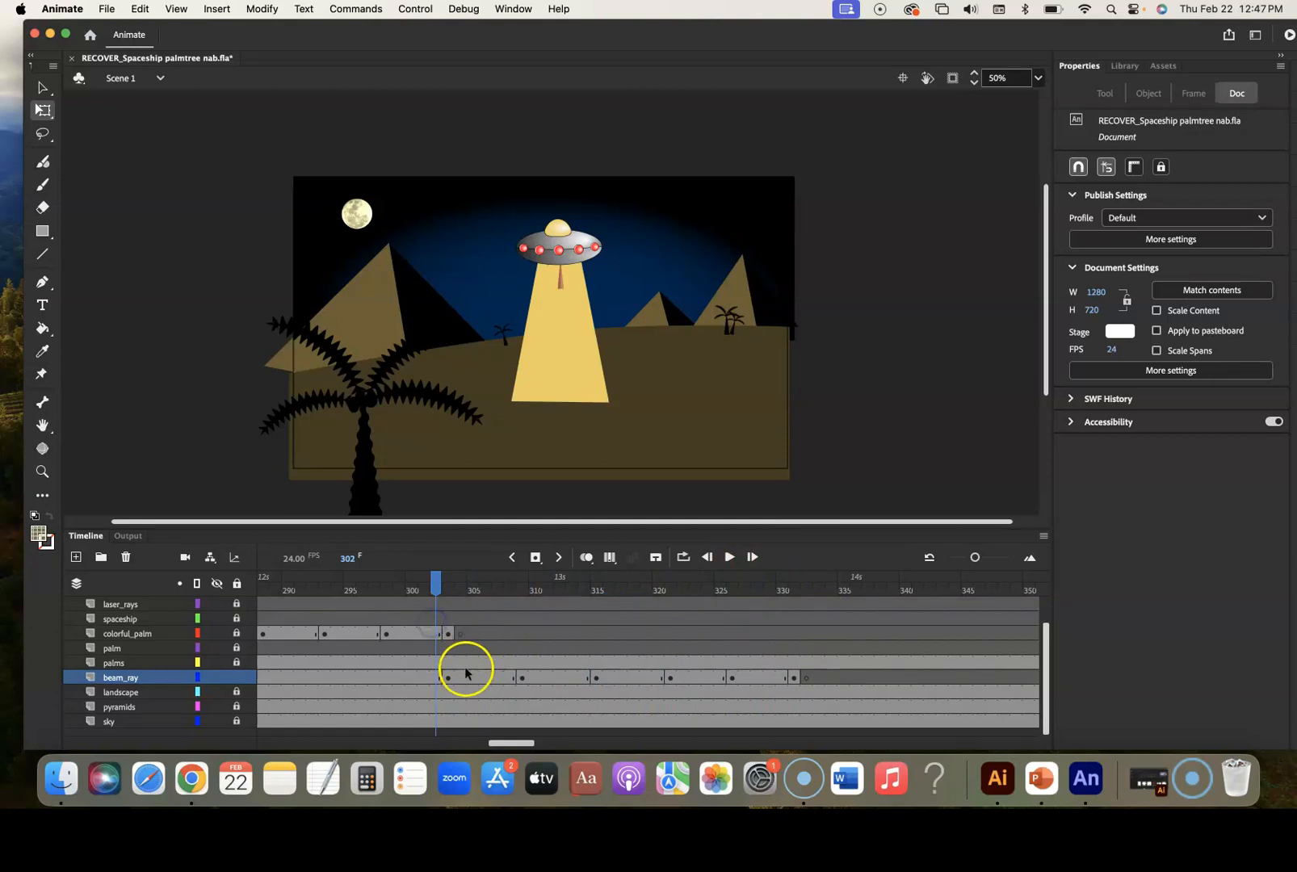
click(447, 586)
click(447, 676)
click(443, 635)
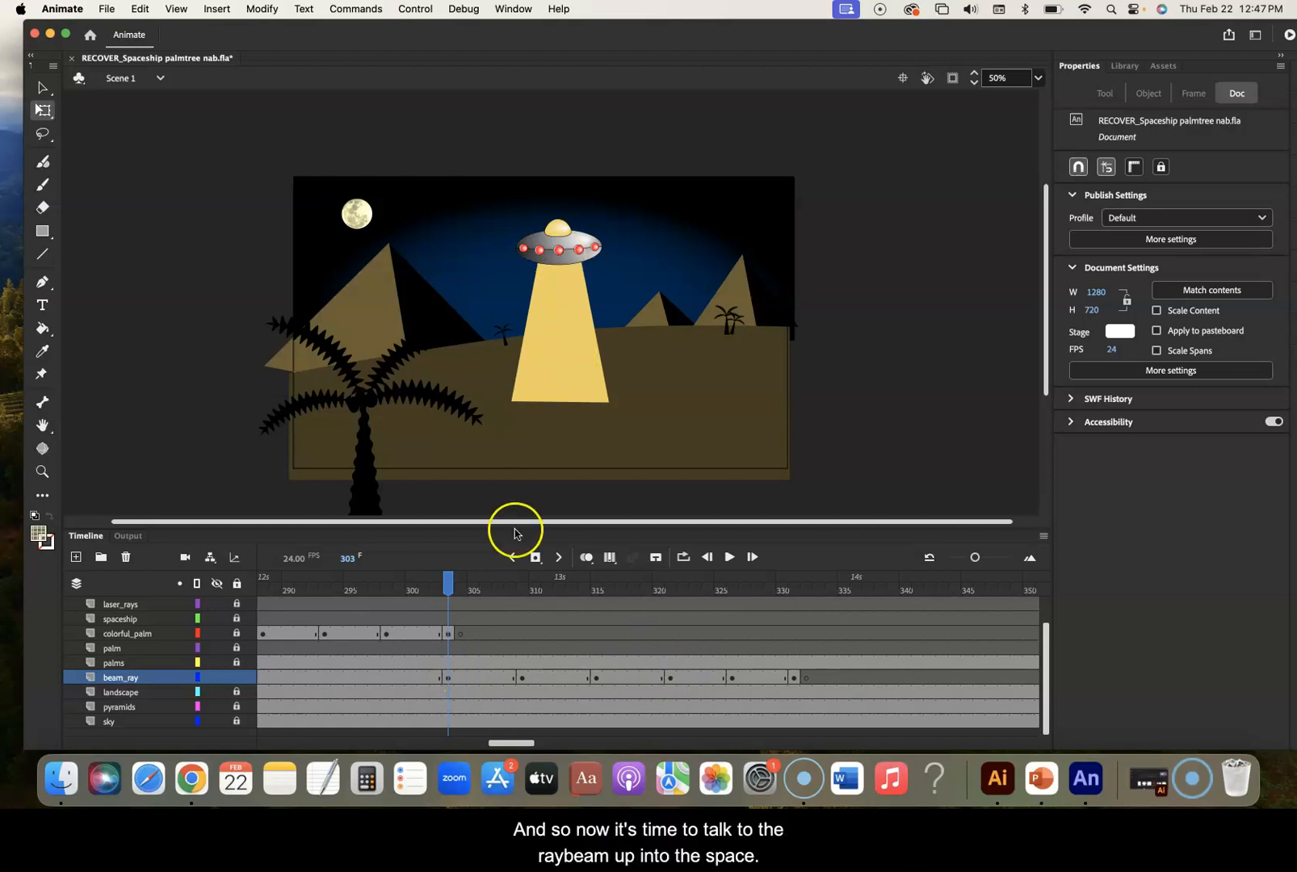
click(448, 682)
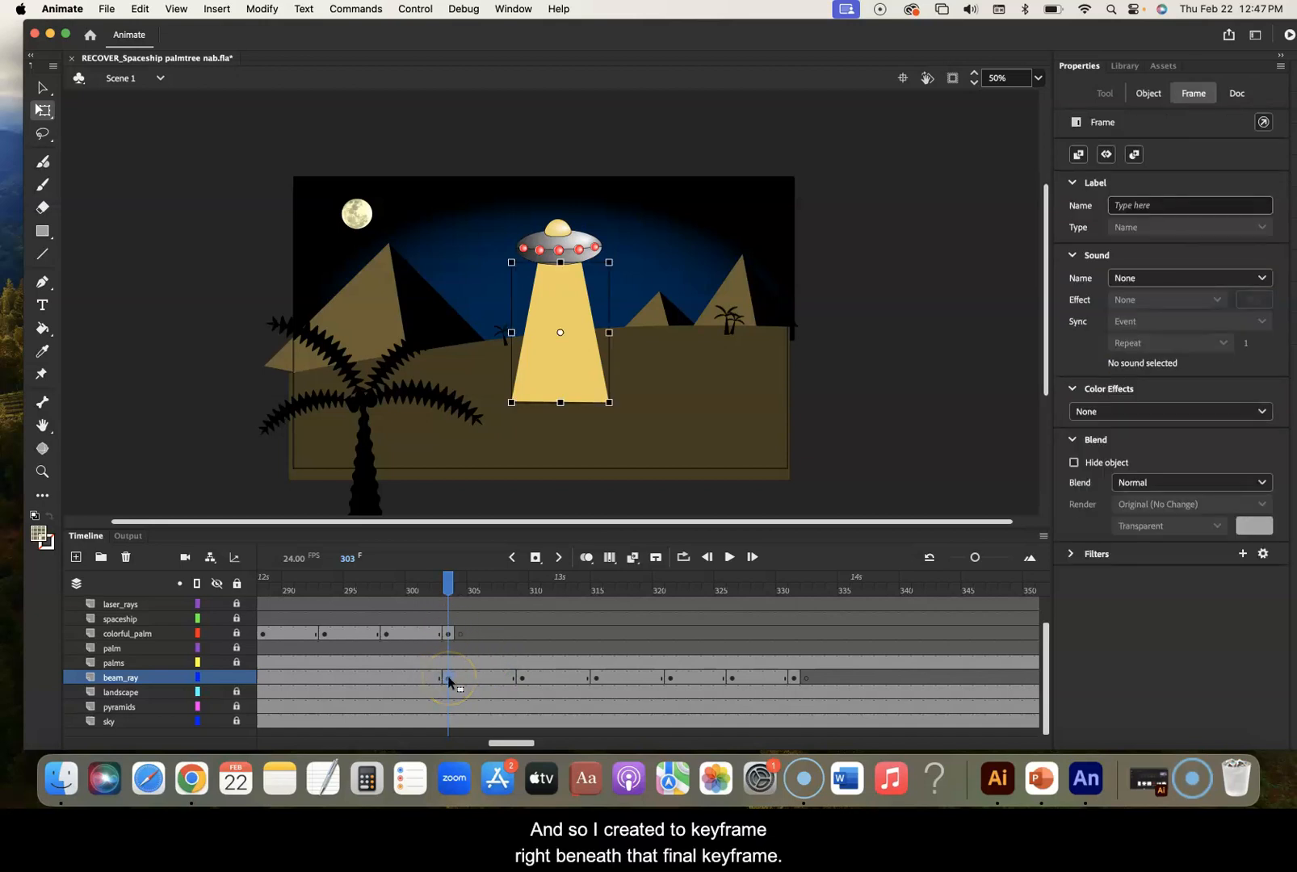
click(521, 678)
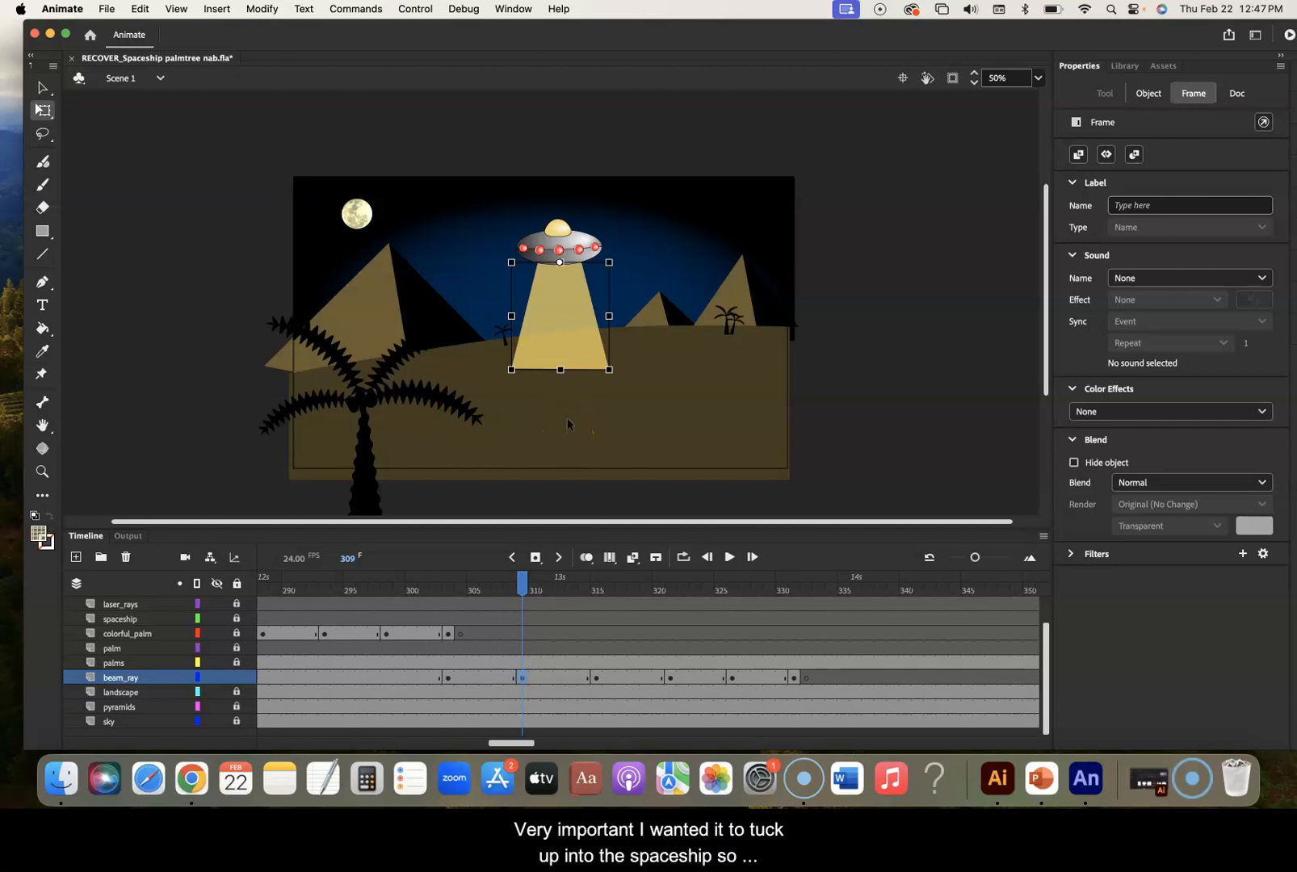
click(565, 306)
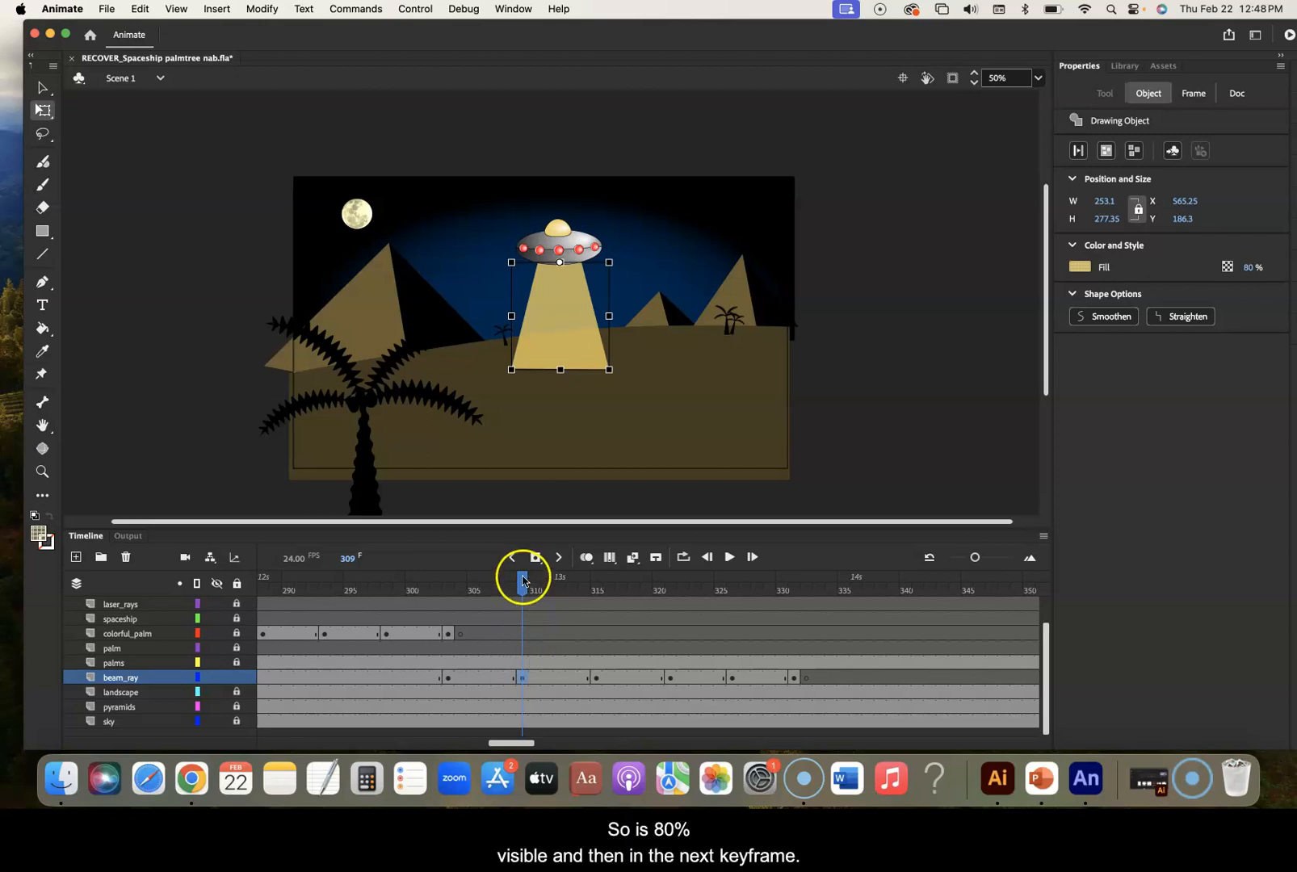
click(597, 678)
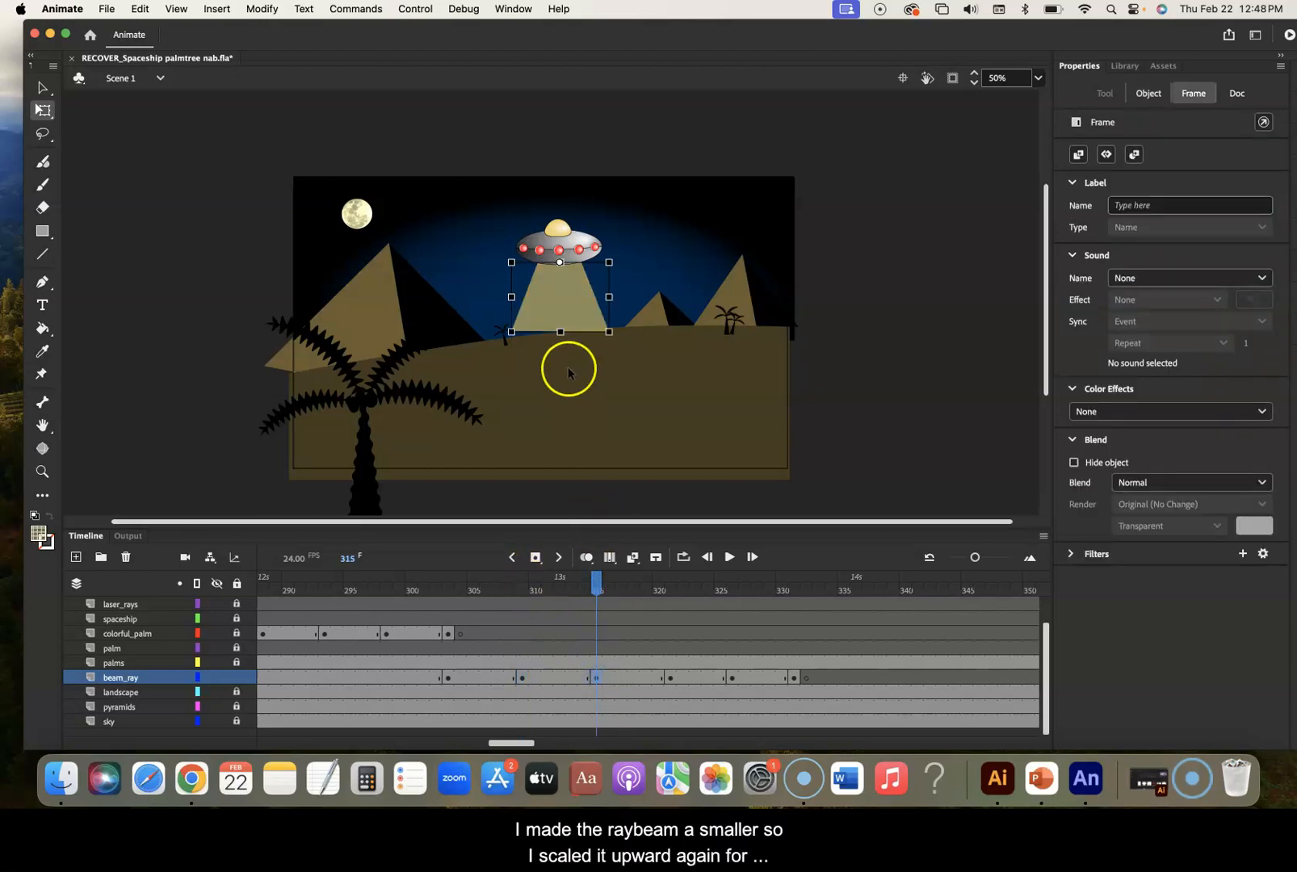
click(575, 295)
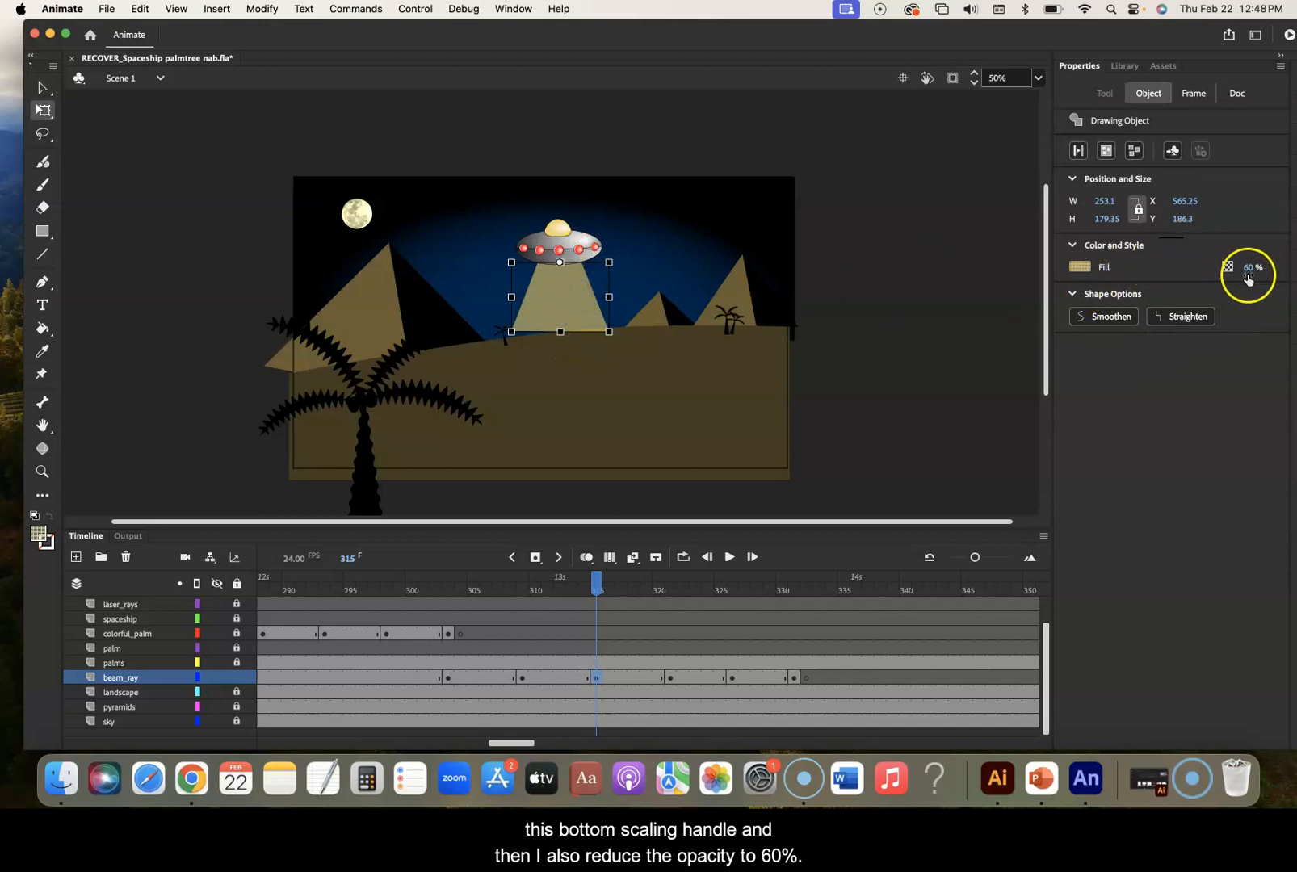
click(670, 678)
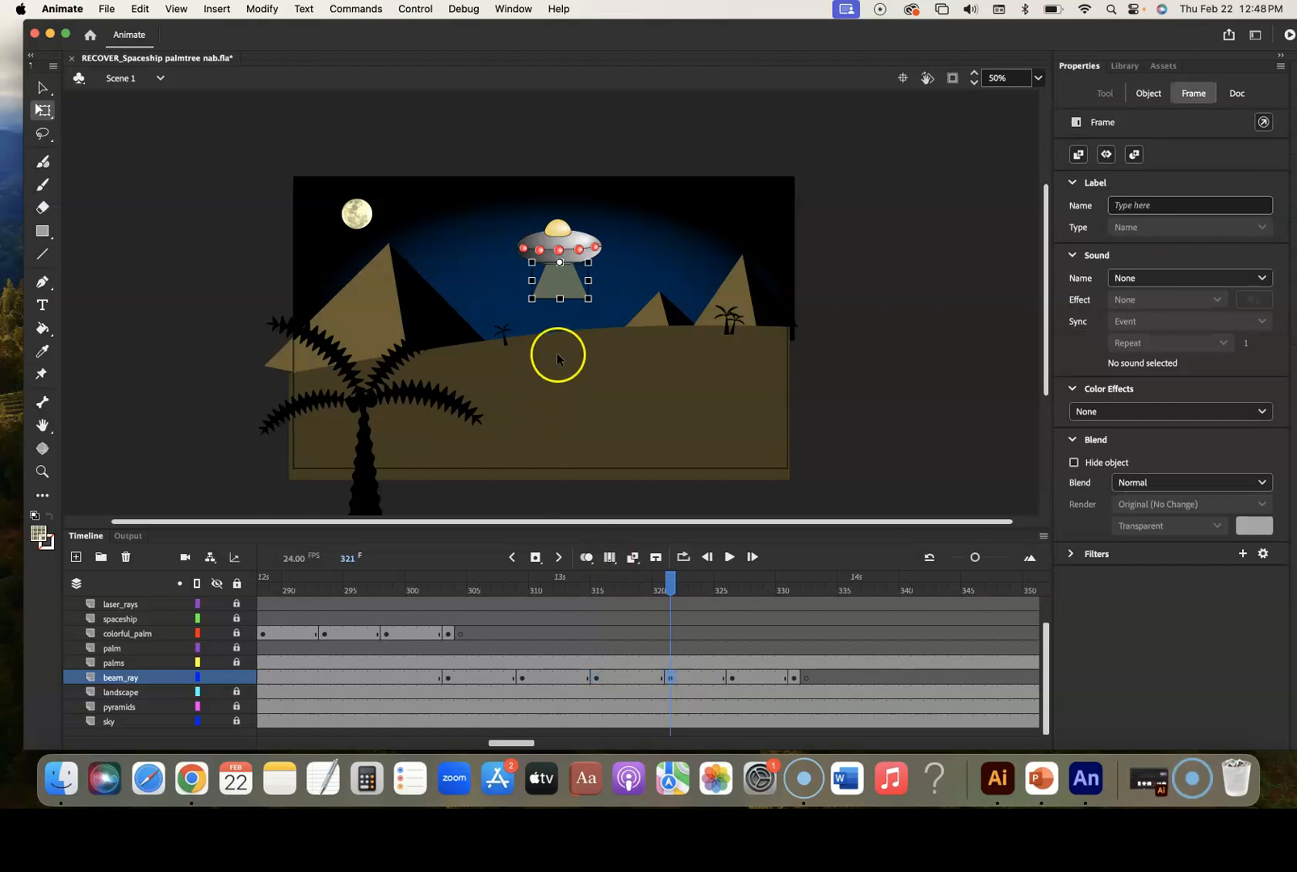
click(575, 289)
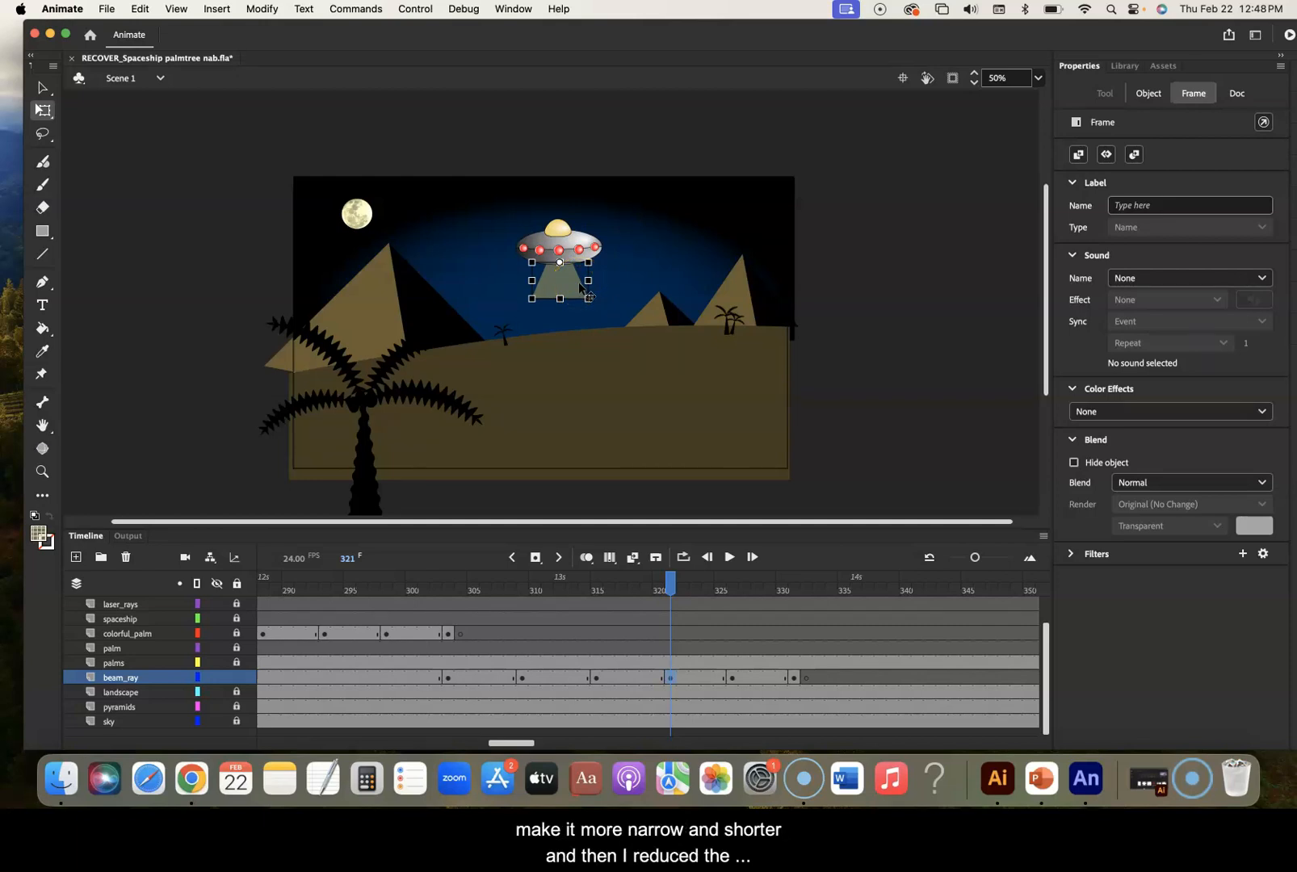
click(569, 282)
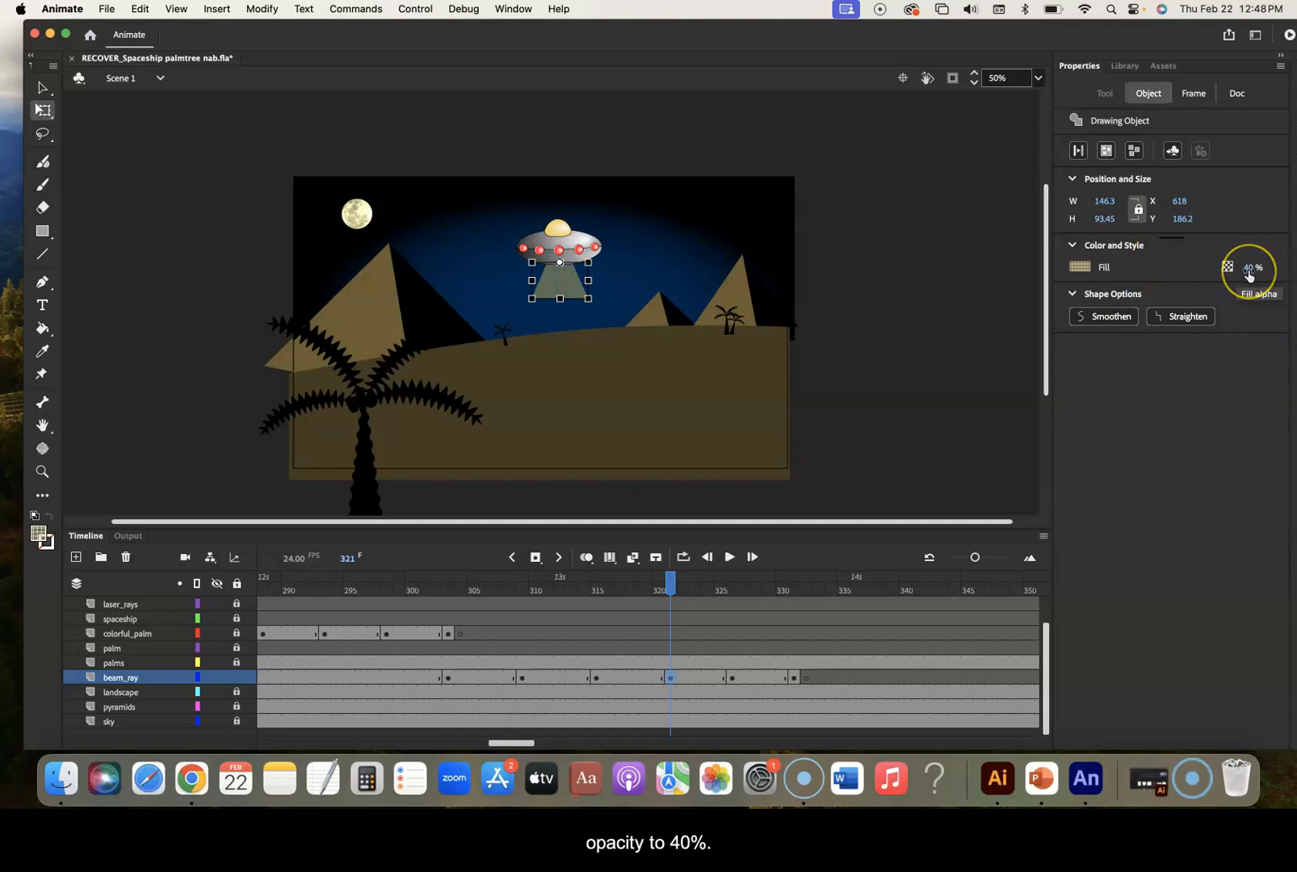
click(730, 677)
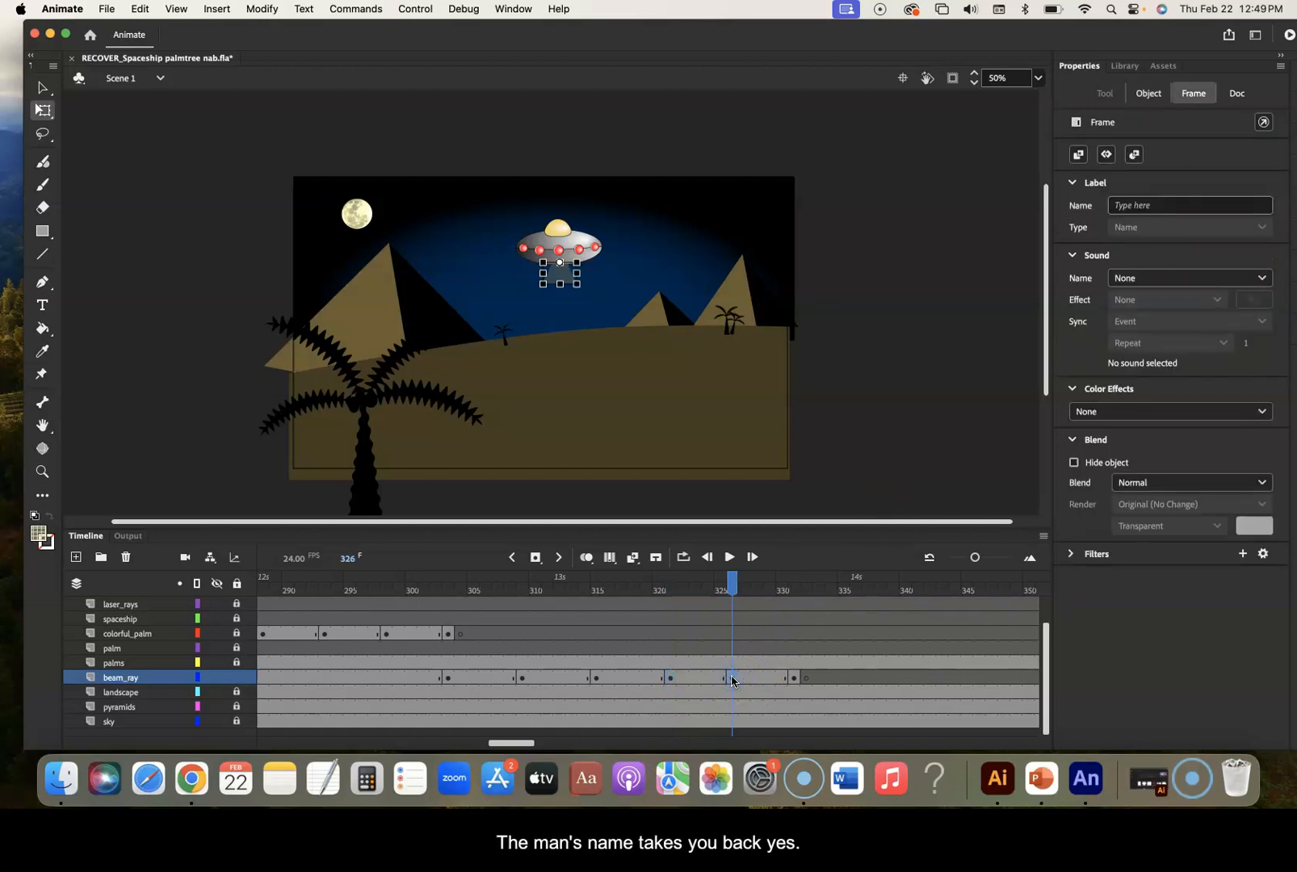
click(794, 677)
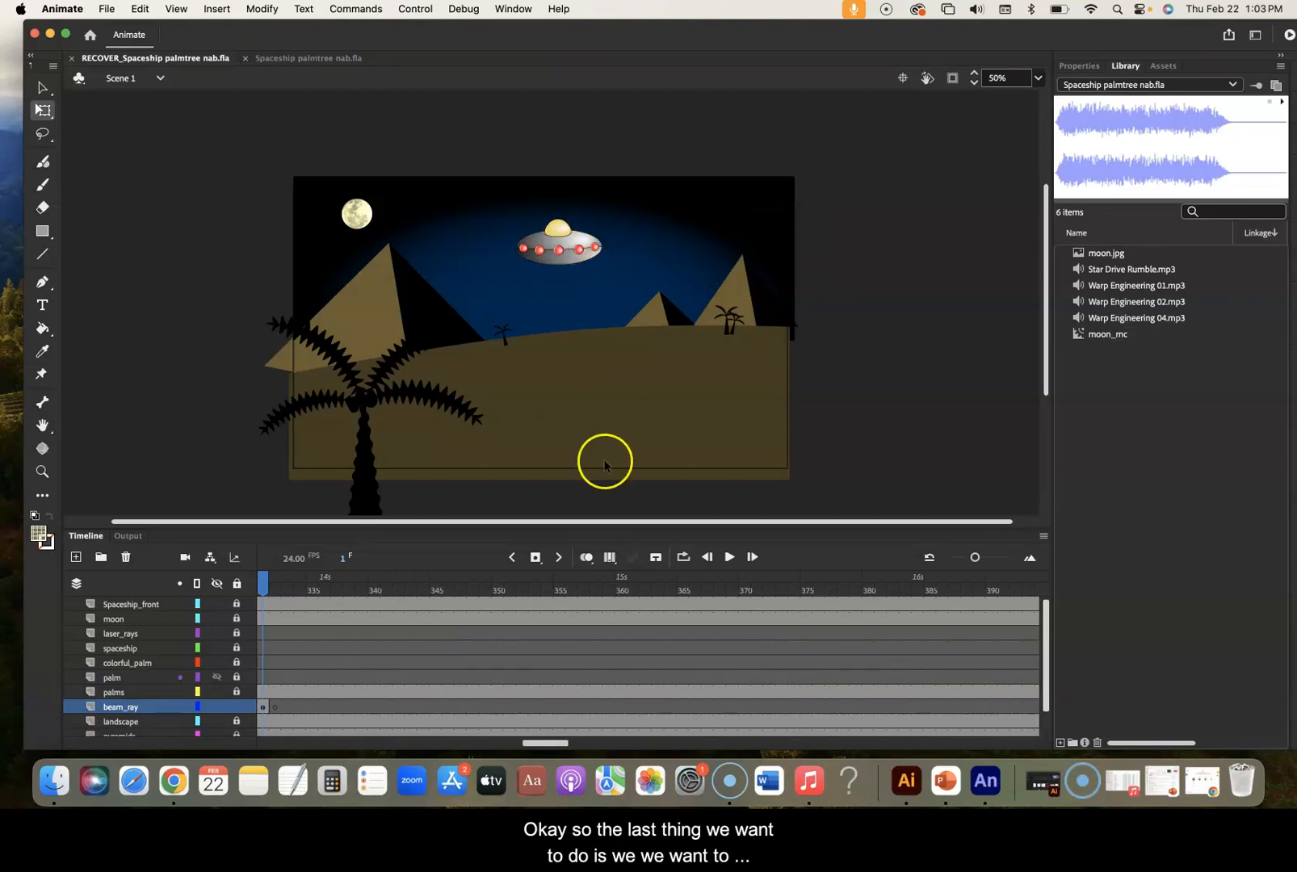
Move the playhead to frame 332 and lock the beam_ray layer
drag(263, 584, 538, 675)
mouse_move(593, 671)
mouse_down()
mouse_move(558, 663)
mouse_move(583, 665)
mouse_up()
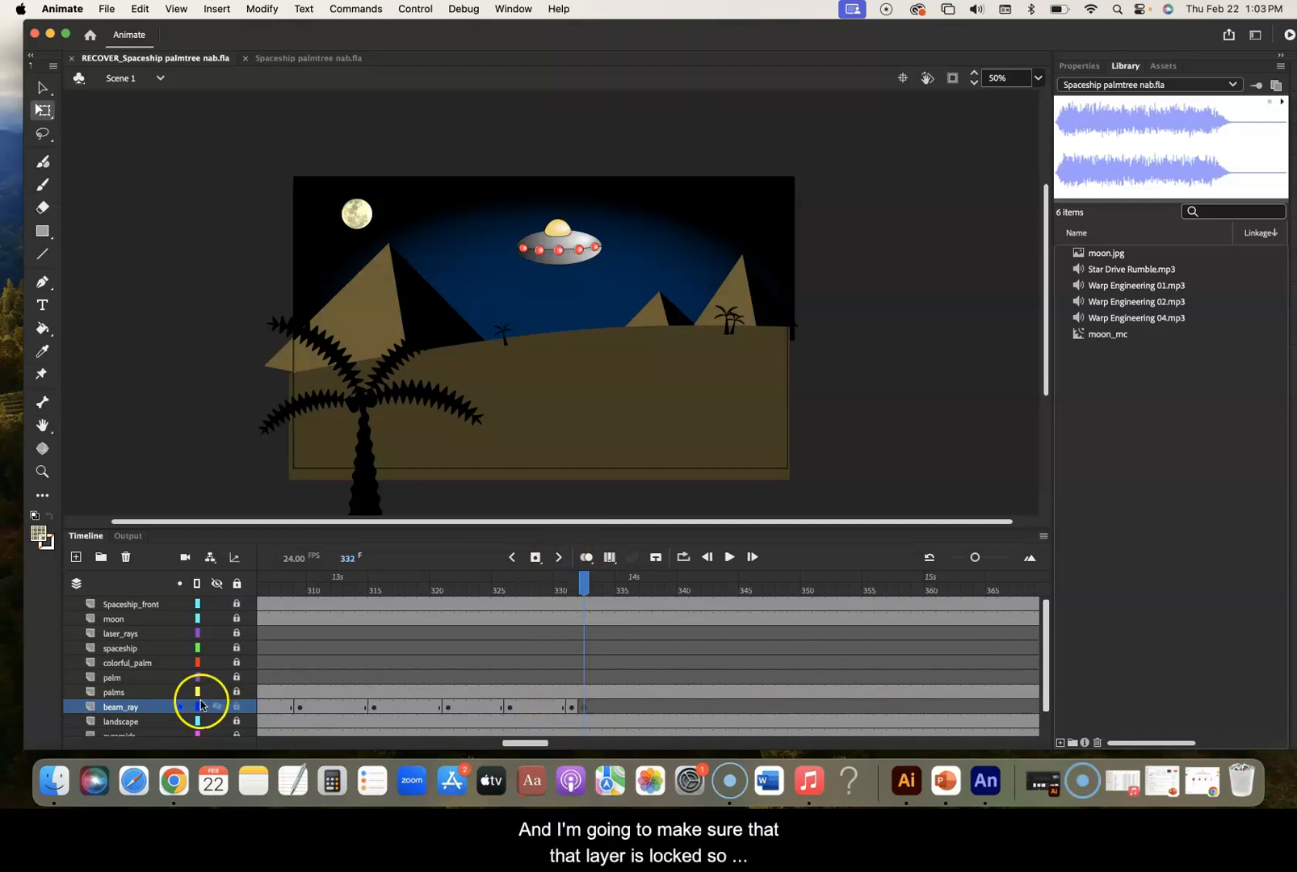
click(235, 708)
scroll(336, 680, down, 2)
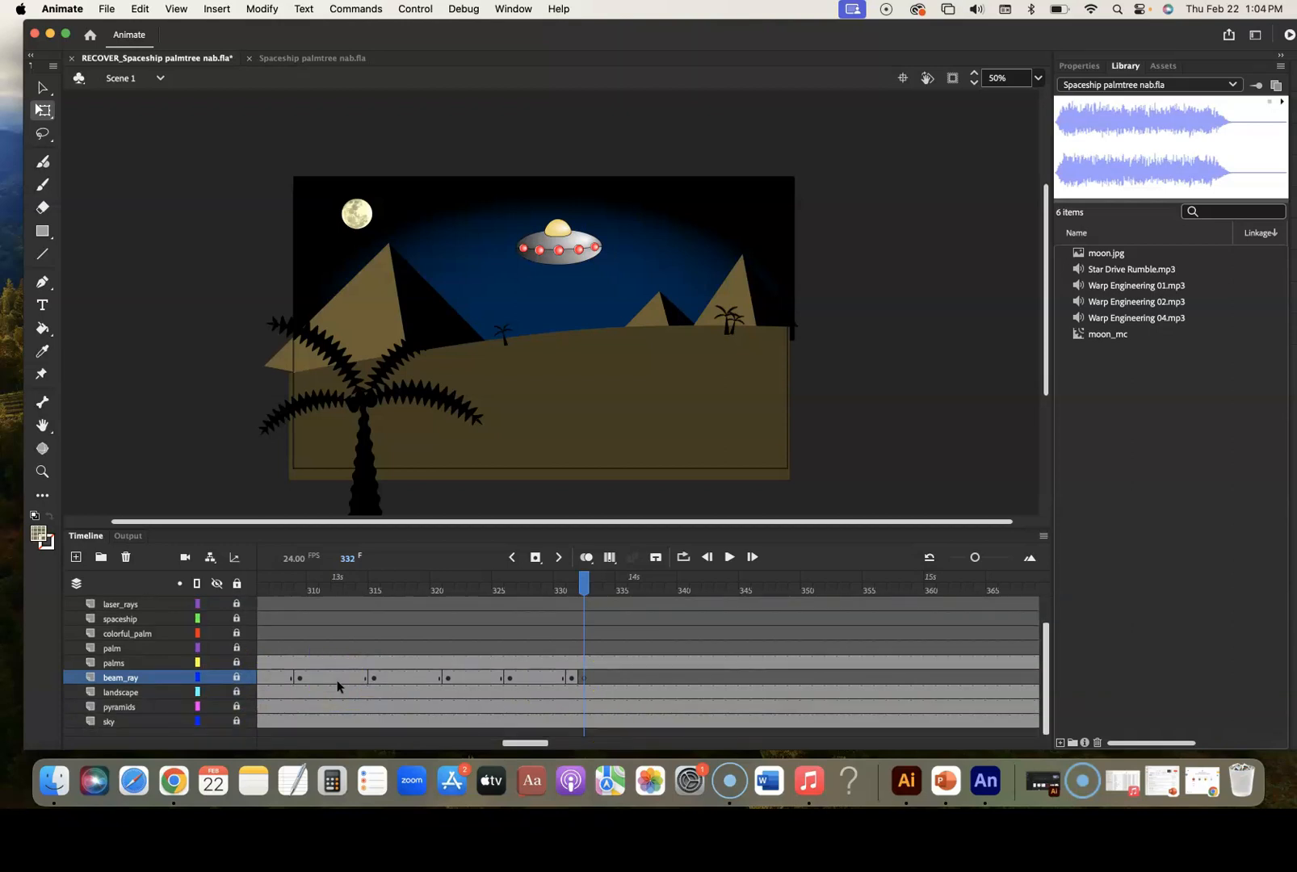
Unlock the Spaceship_front layer and insert a keyframe on it at frame 332
scroll(337, 680, up, 2)
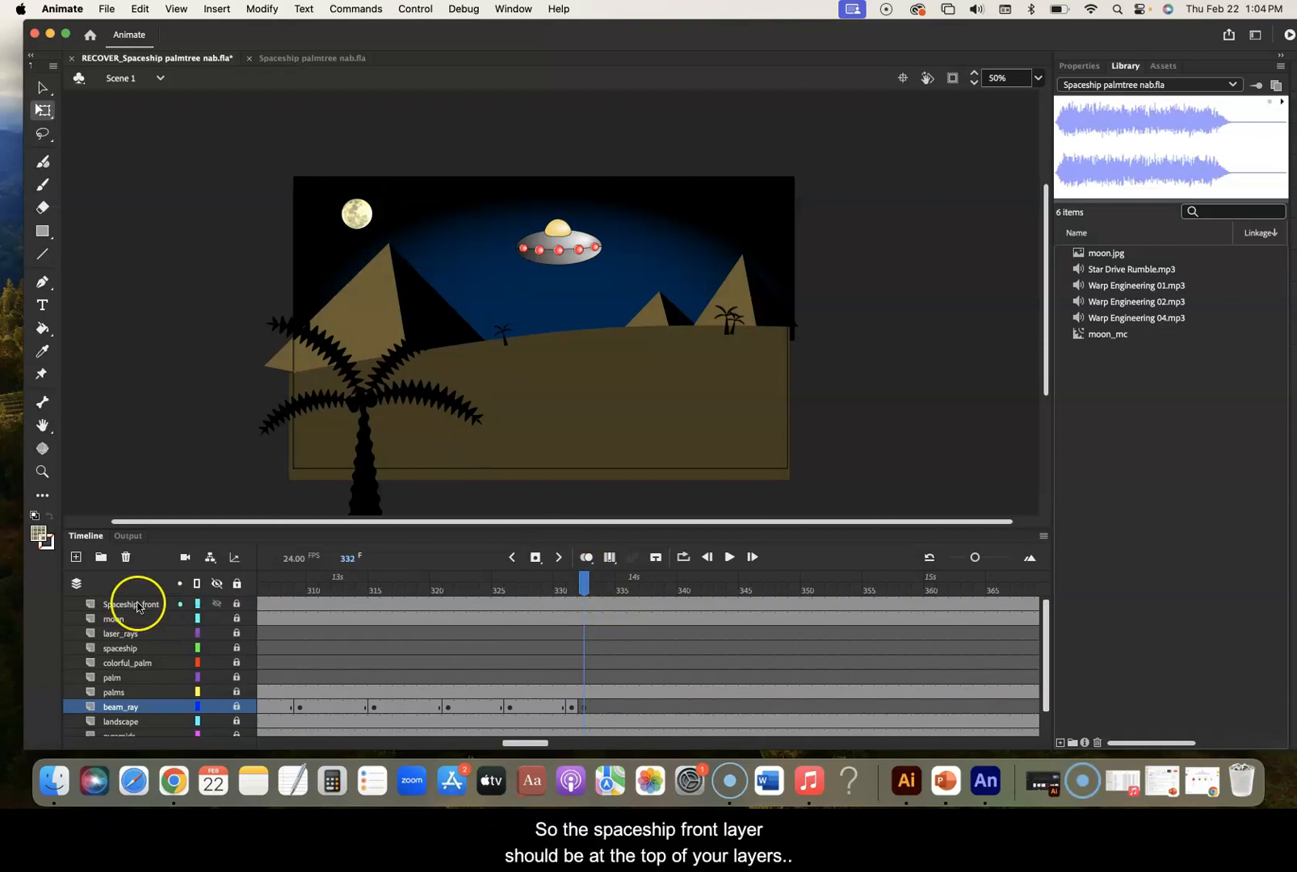
click(587, 609)
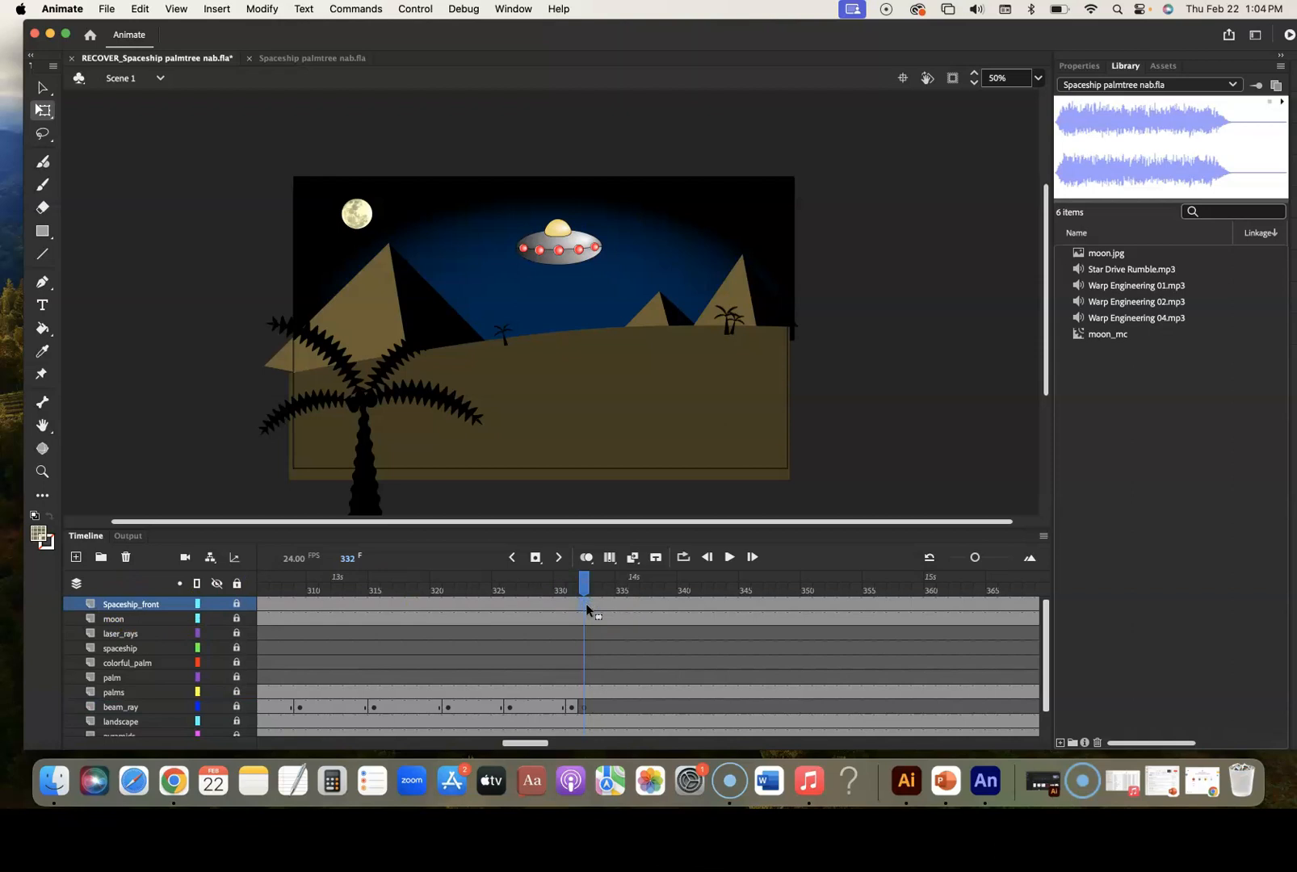
click(584, 606)
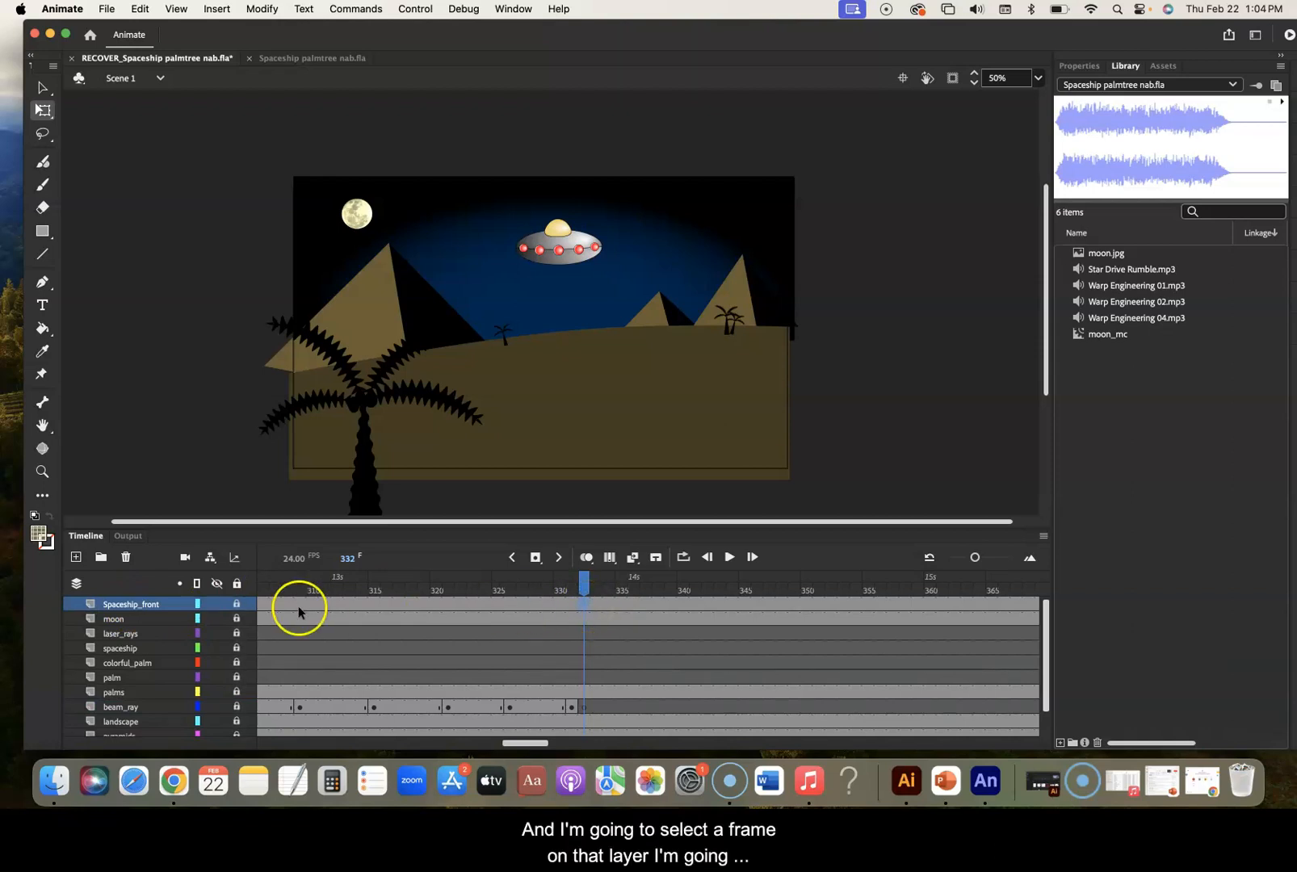
click(236, 604)
click(586, 607)
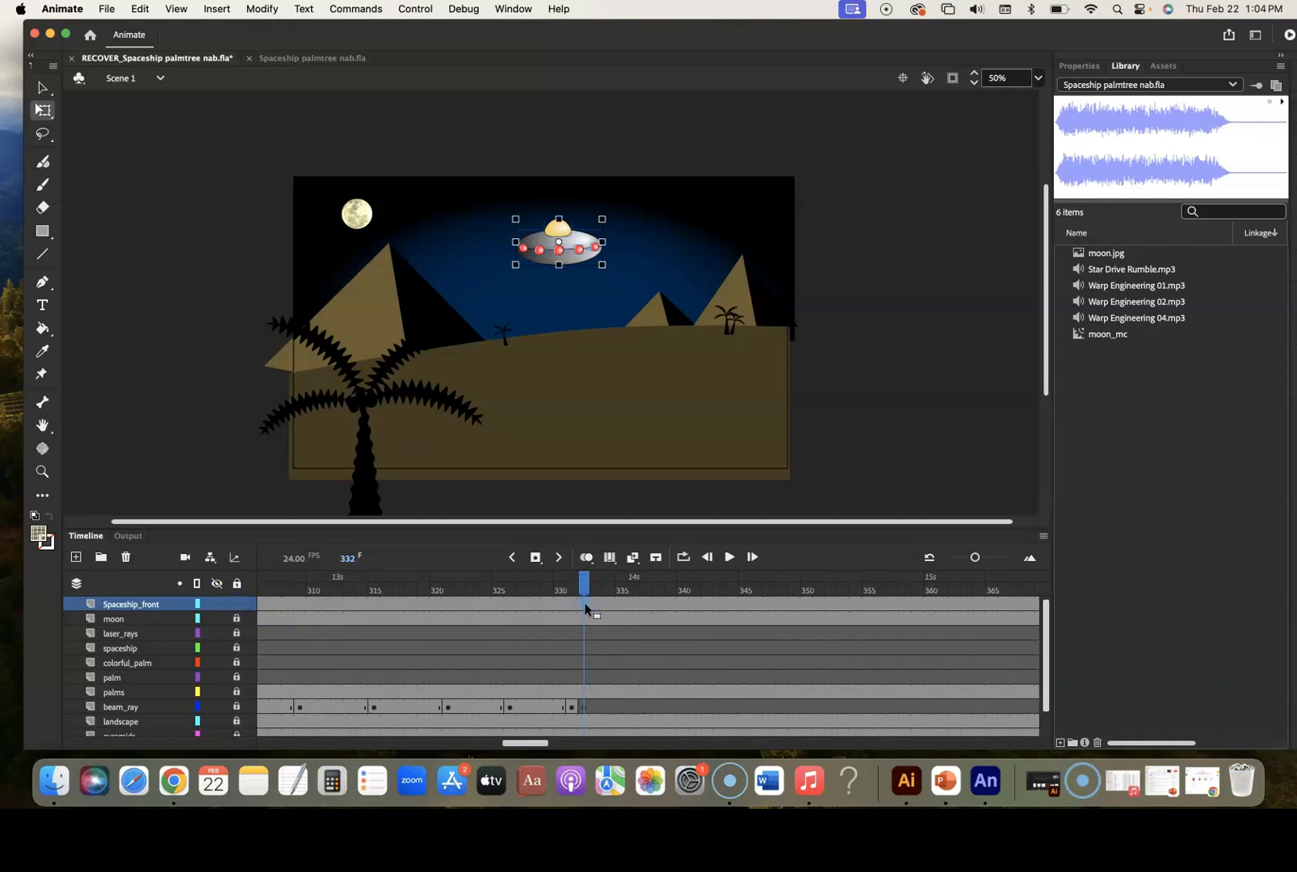
key(F6)
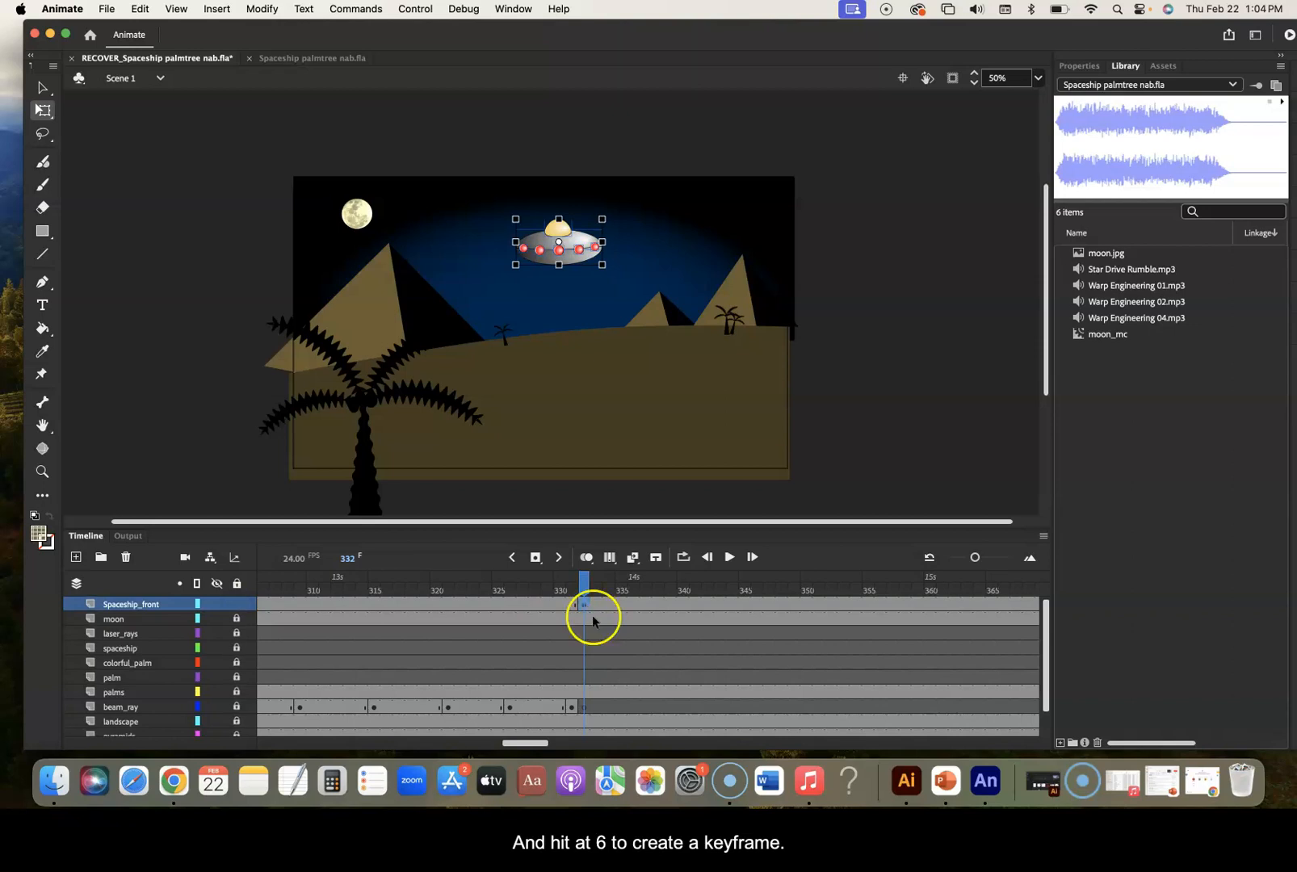
Select the spaceship on the frame 332 keyframe and move it slightly straight down
drag(584, 590, 519, 553)
click(524, 607)
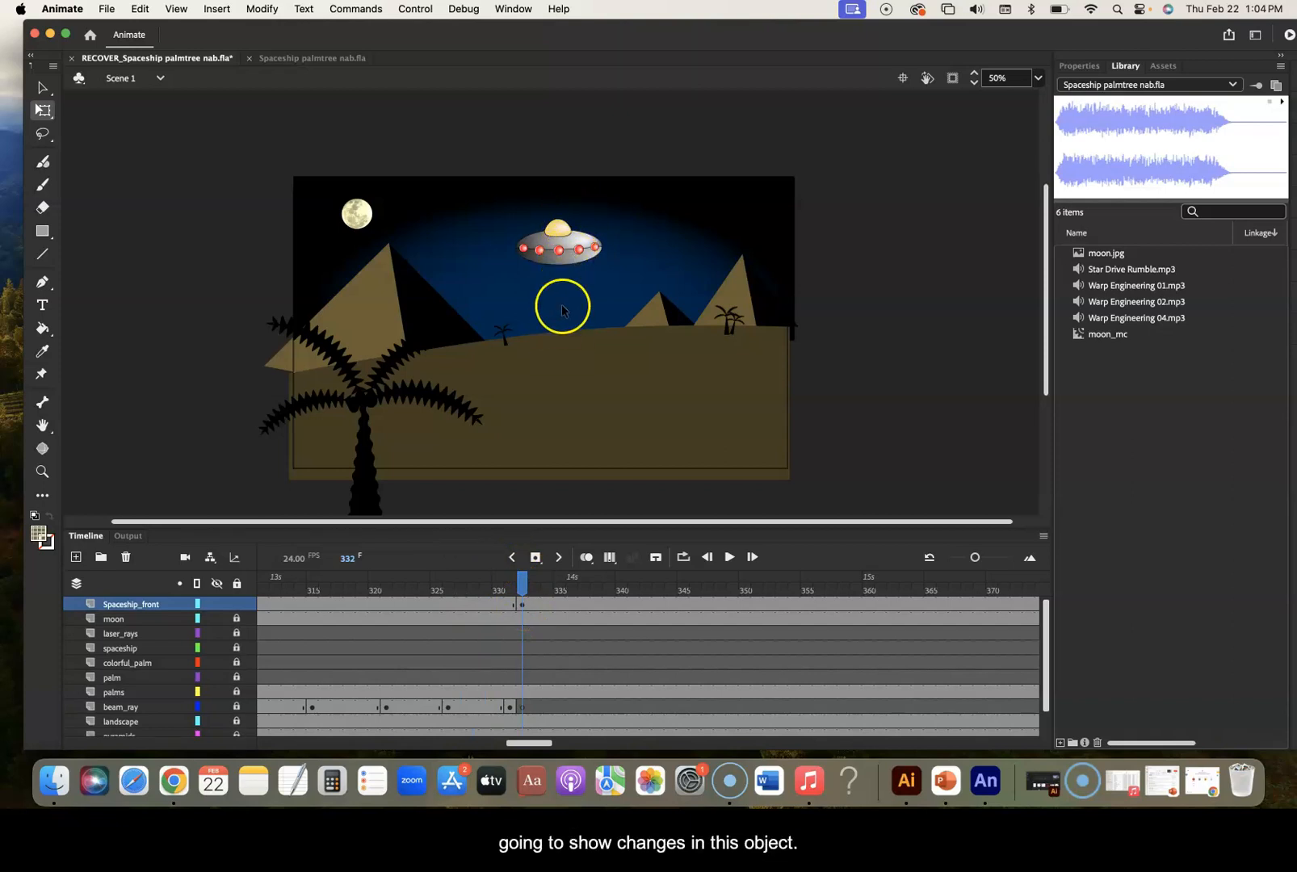
click(521, 607)
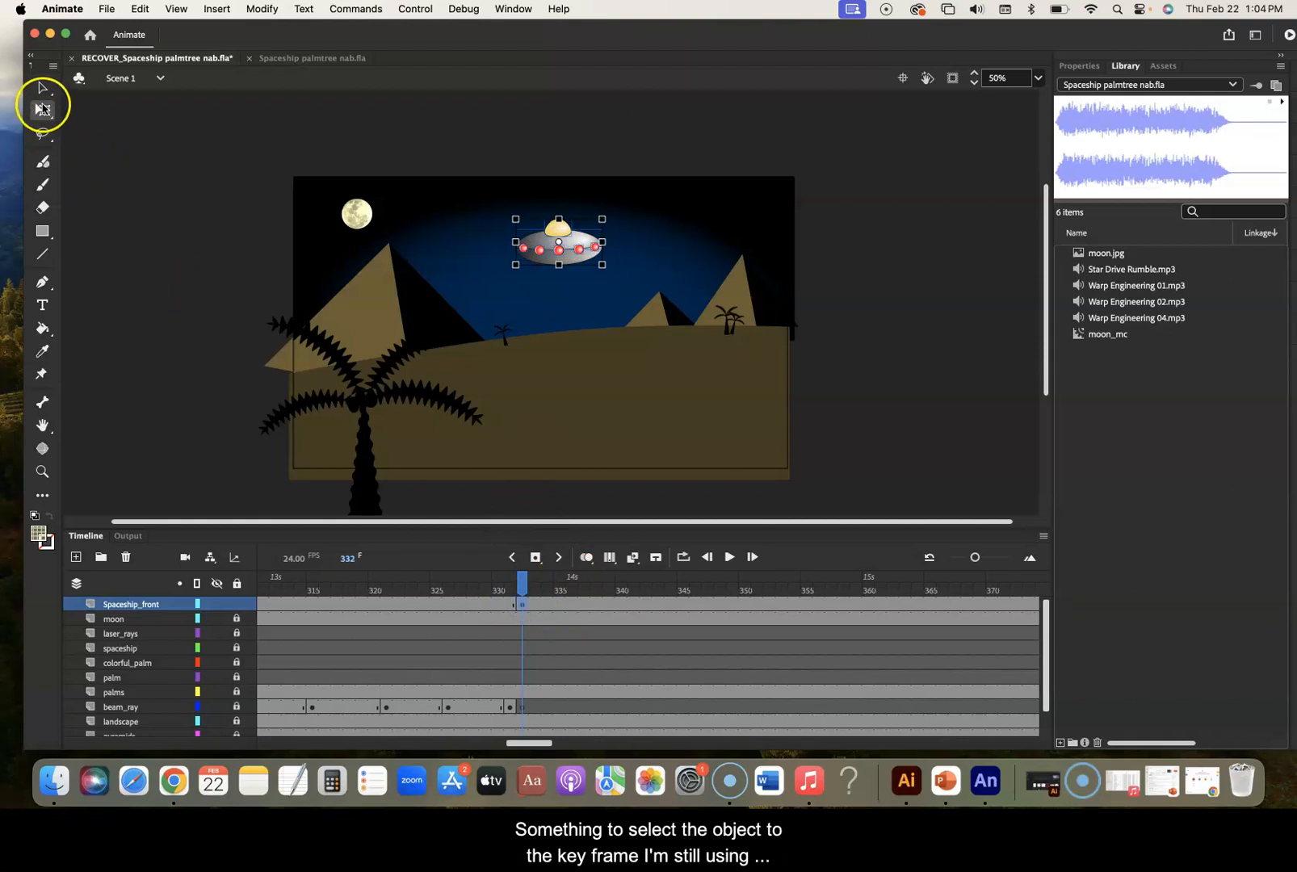
click(577, 242)
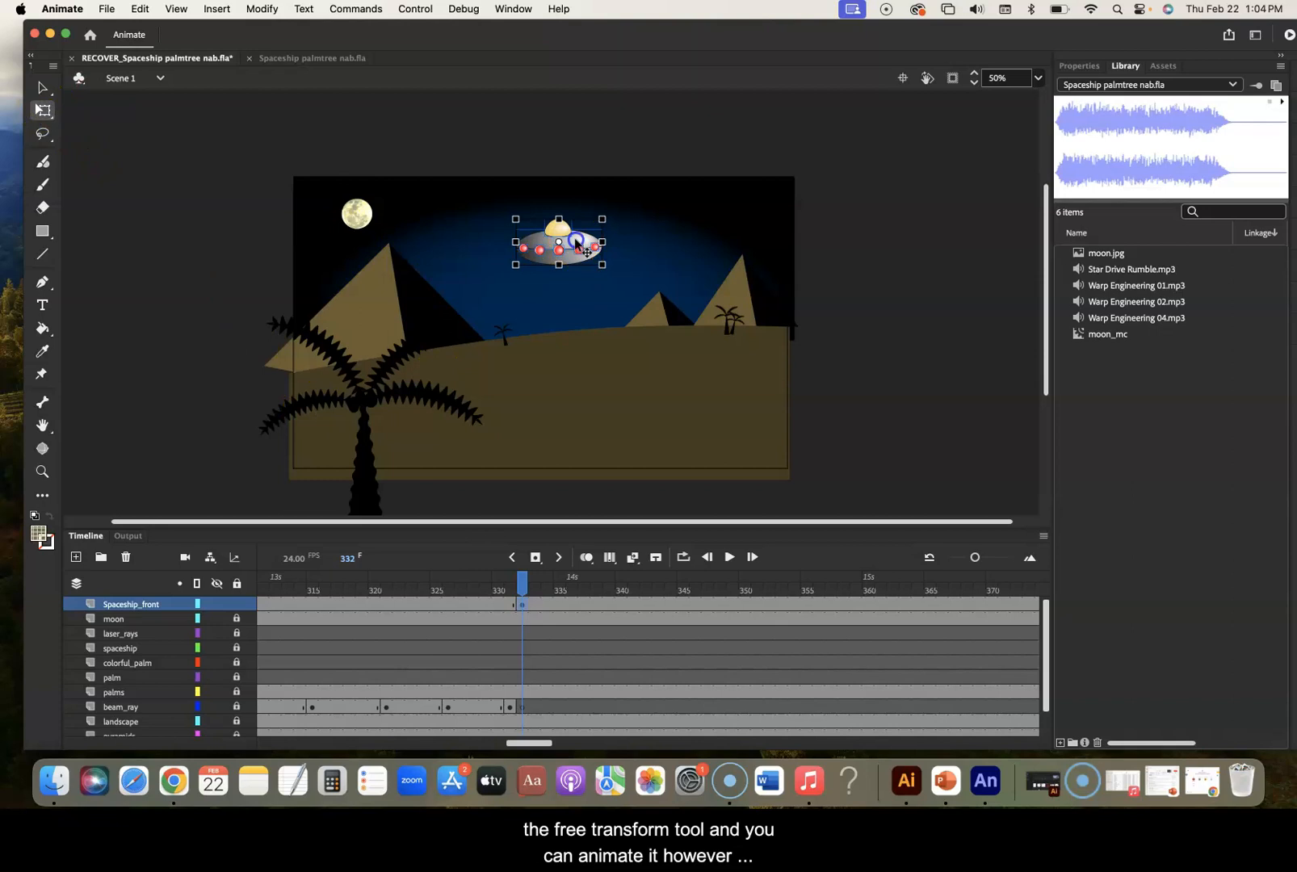
drag(576, 242, 578, 259)
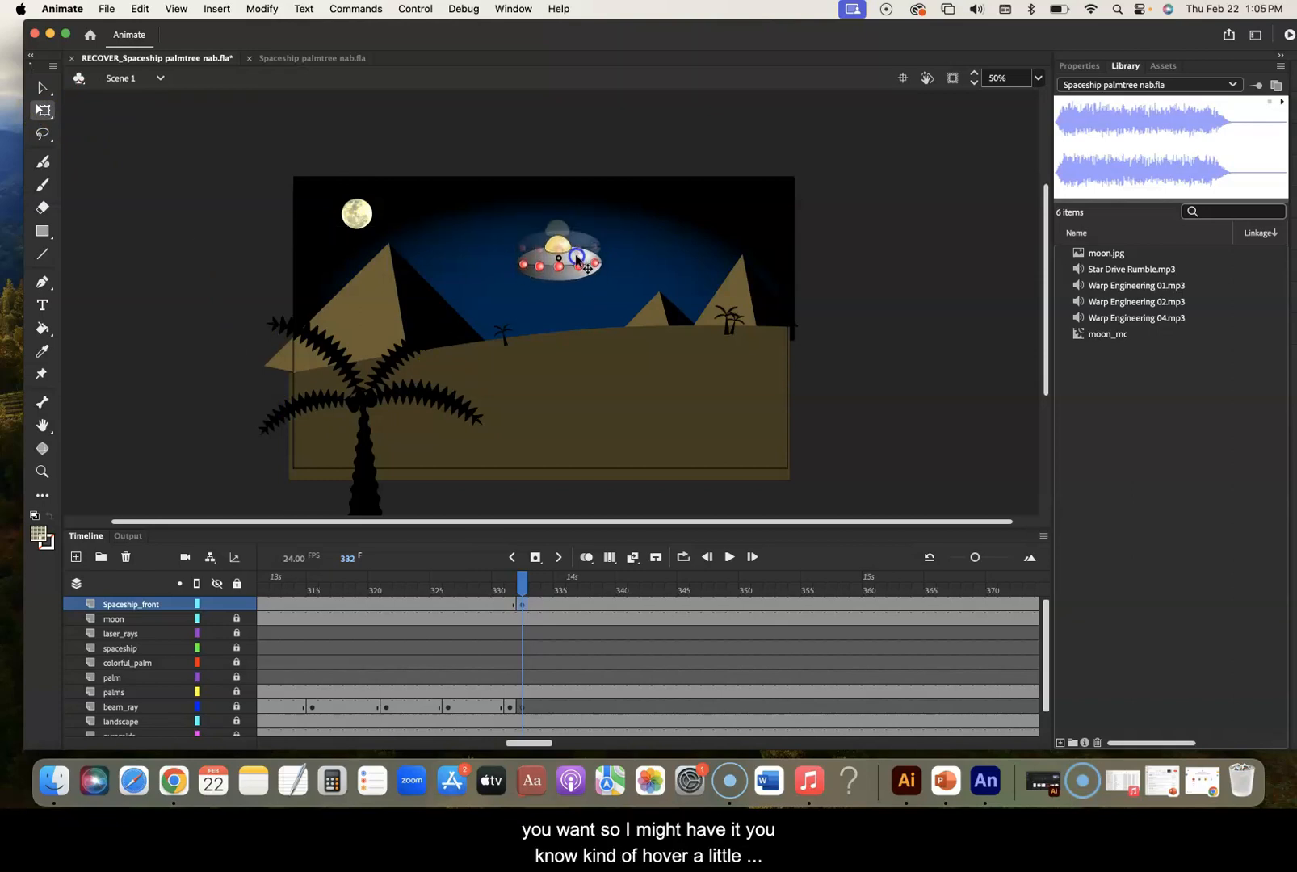
Insert a keyframe on the Spaceship_front layer at frame 335 and move the spaceship a little further down
click(549, 607)
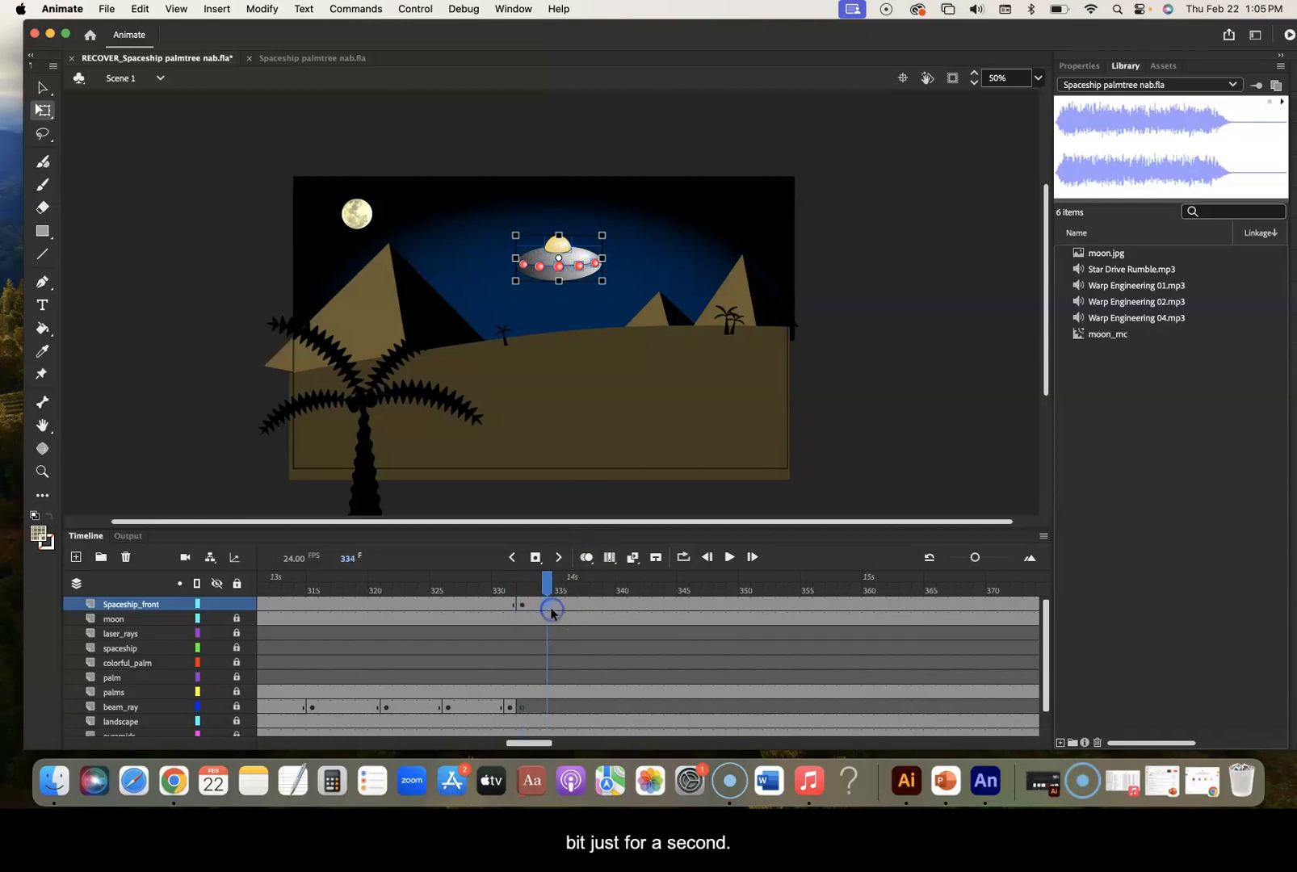
click(554, 609)
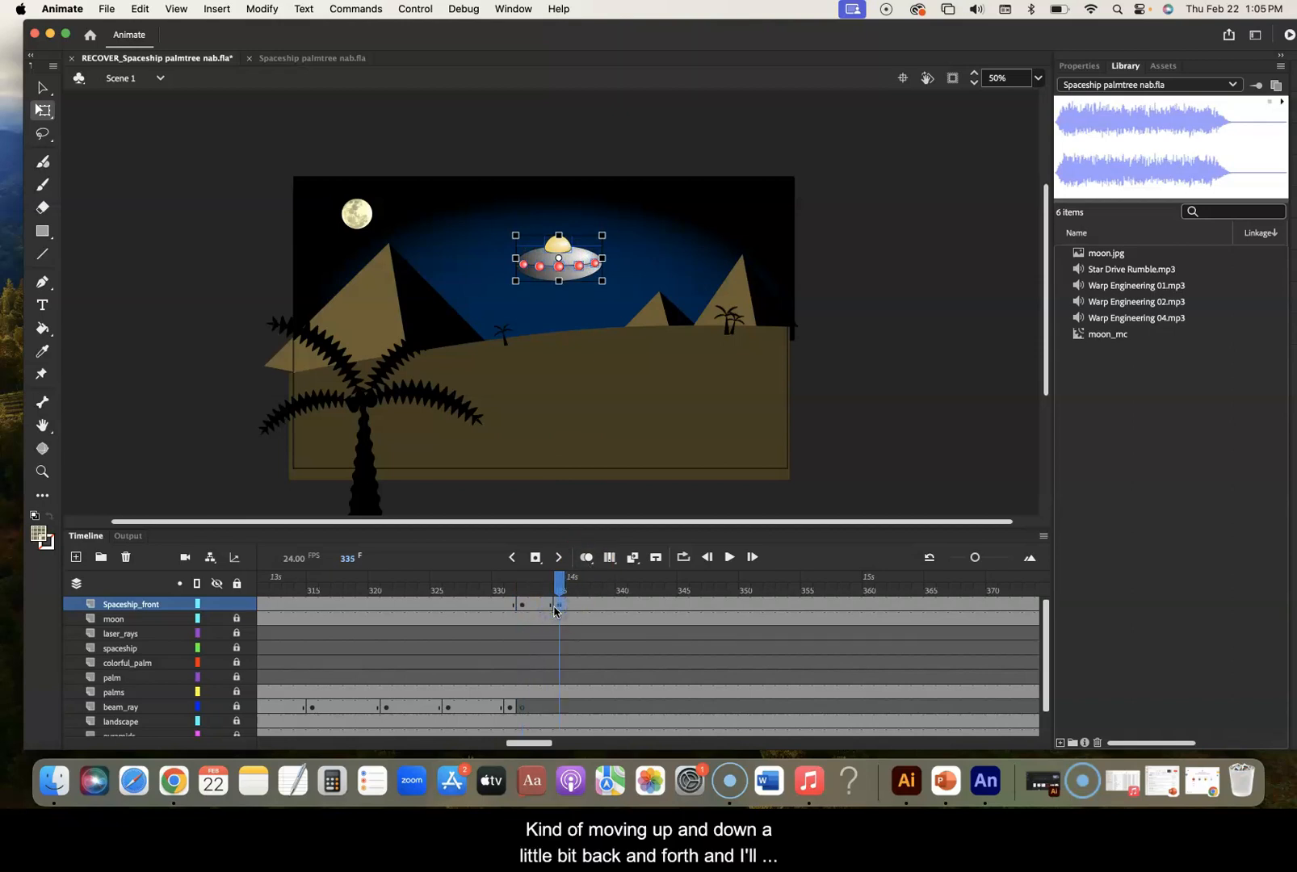
click(568, 602)
key(super+z)
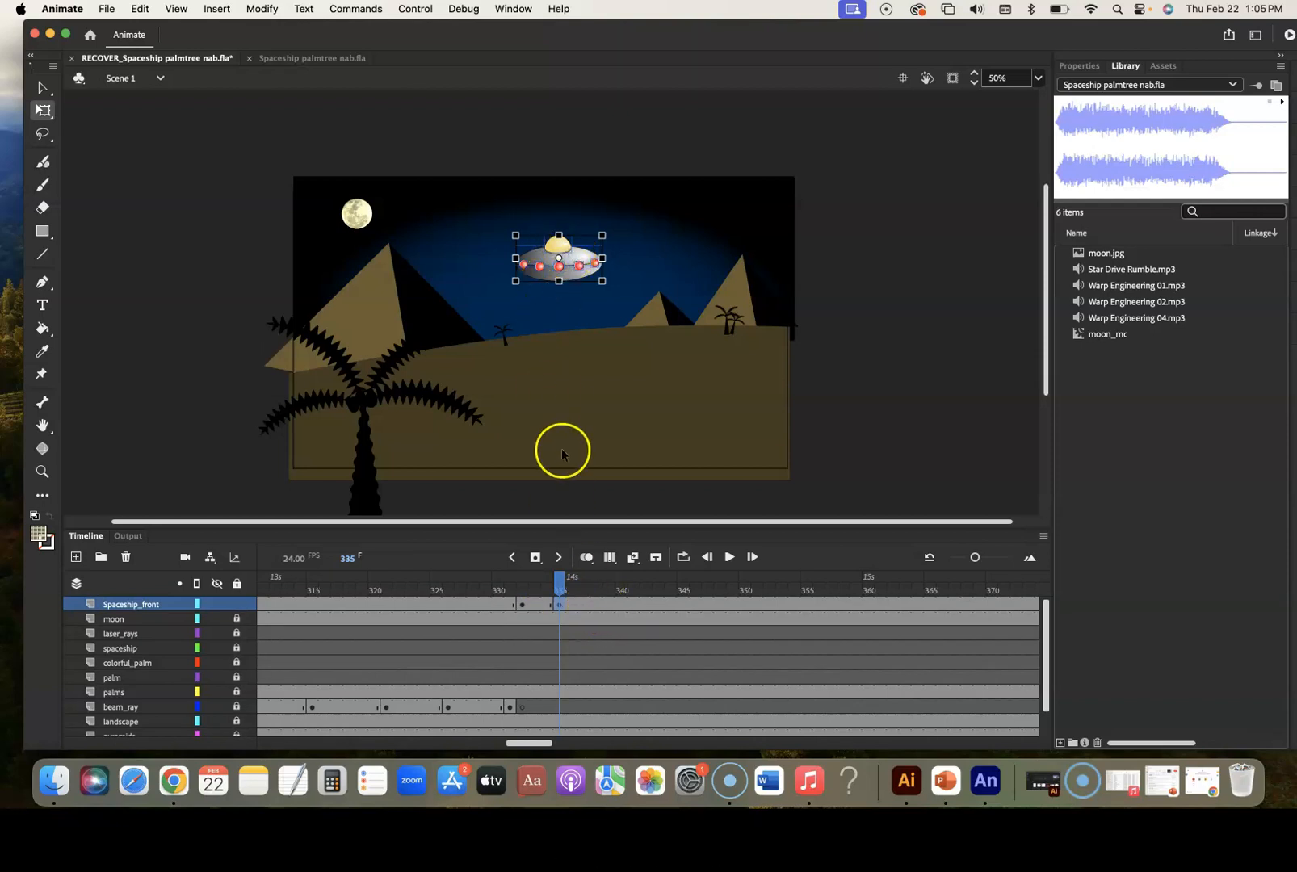
mouse_move(558, 581)
mouse_down()
mouse_move(534, 583)
mouse_move(570, 583)
mouse_up()
click(558, 604)
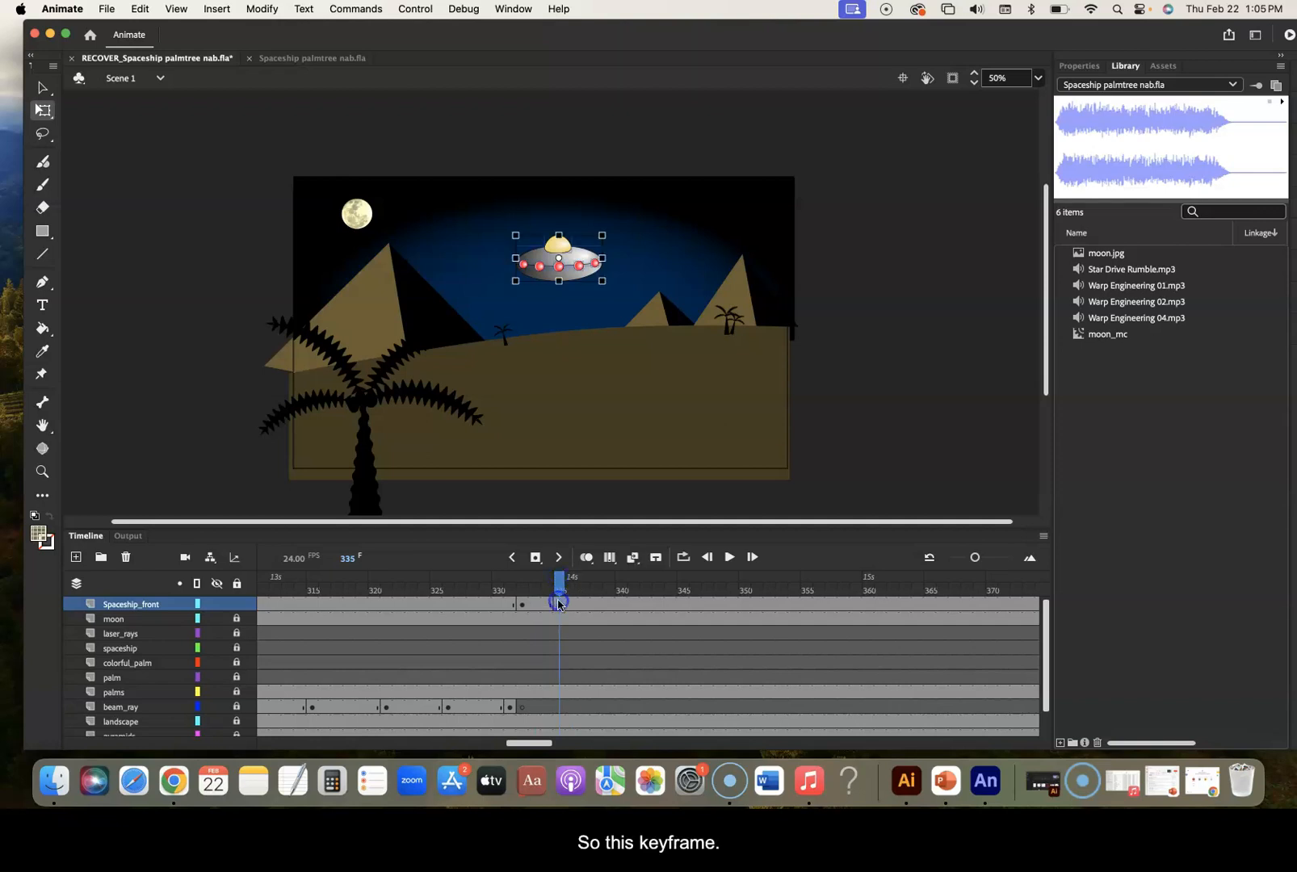
drag(571, 265, 571, 289)
Insert a keyframe on the Spaceship_front layer at frame 338 and move the spaceship back up slightly
click(597, 607)
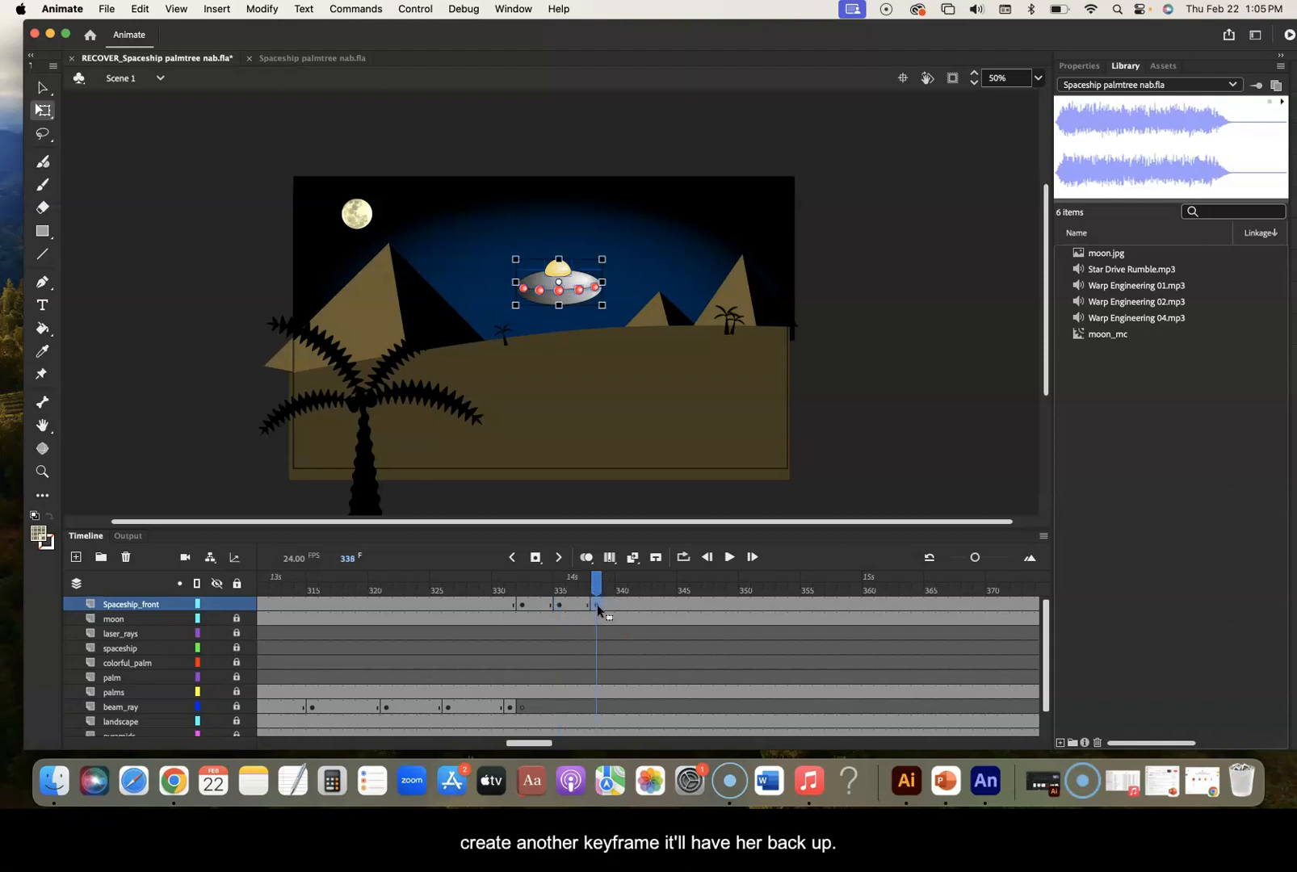
key(F6)
drag(572, 283, 570, 263)
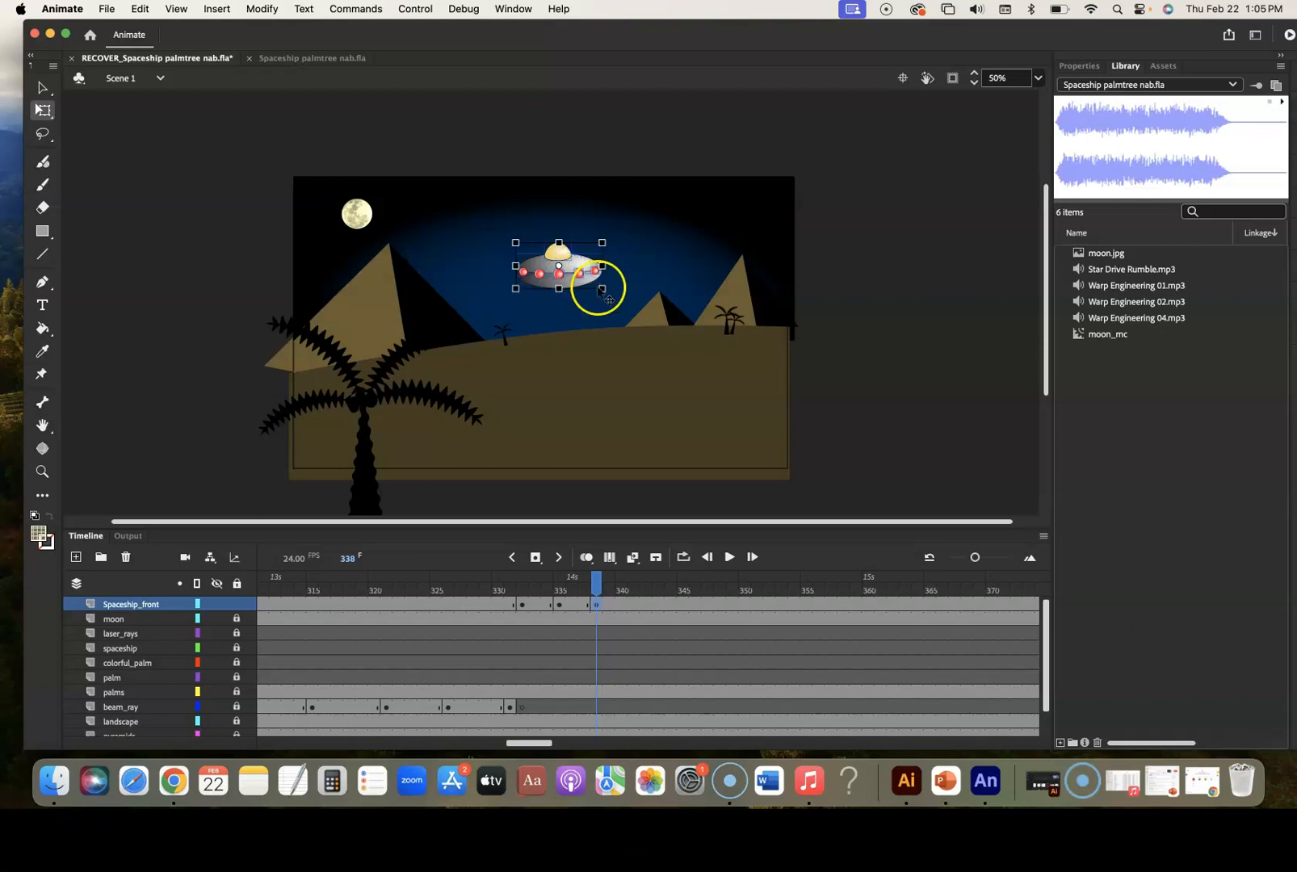
With the playhead at frame 341, move the spaceship left and slightly down and tilt it clockwise
click(625, 610)
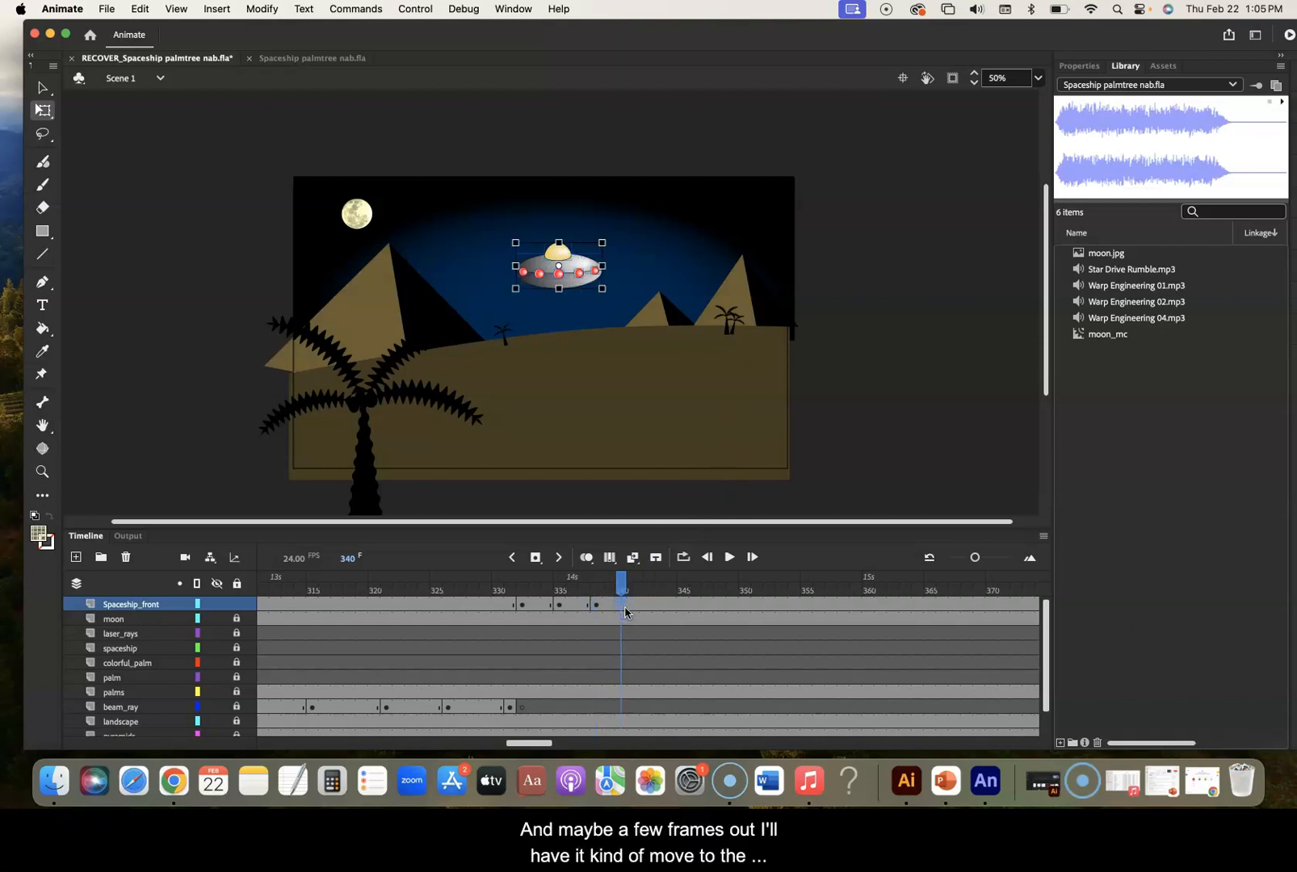
click(634, 611)
click(584, 279)
drag(585, 279, 558, 329)
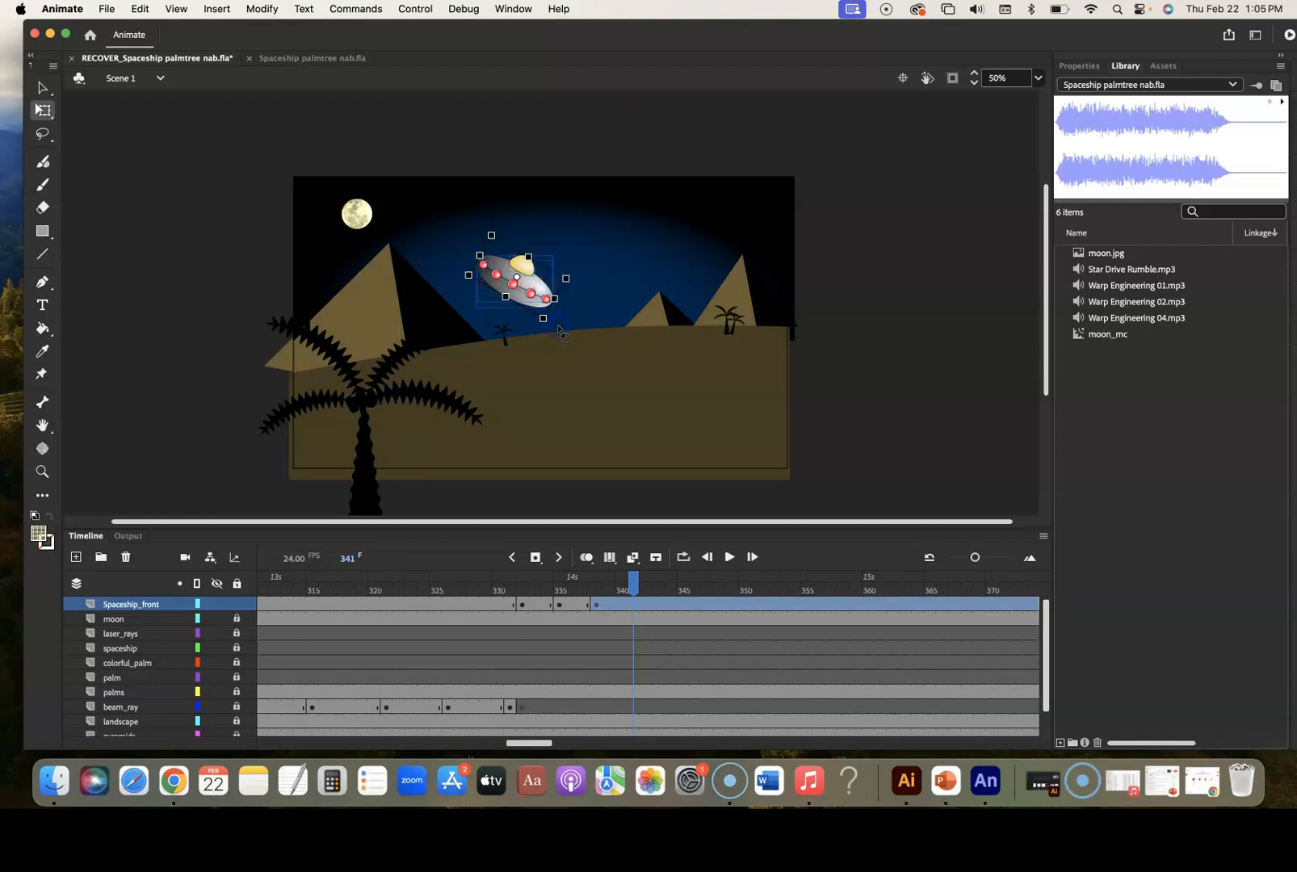
Insert a keyframe on the Spaceship_front layer at frame 341 and move the tilted spaceship to the right
click(635, 605)
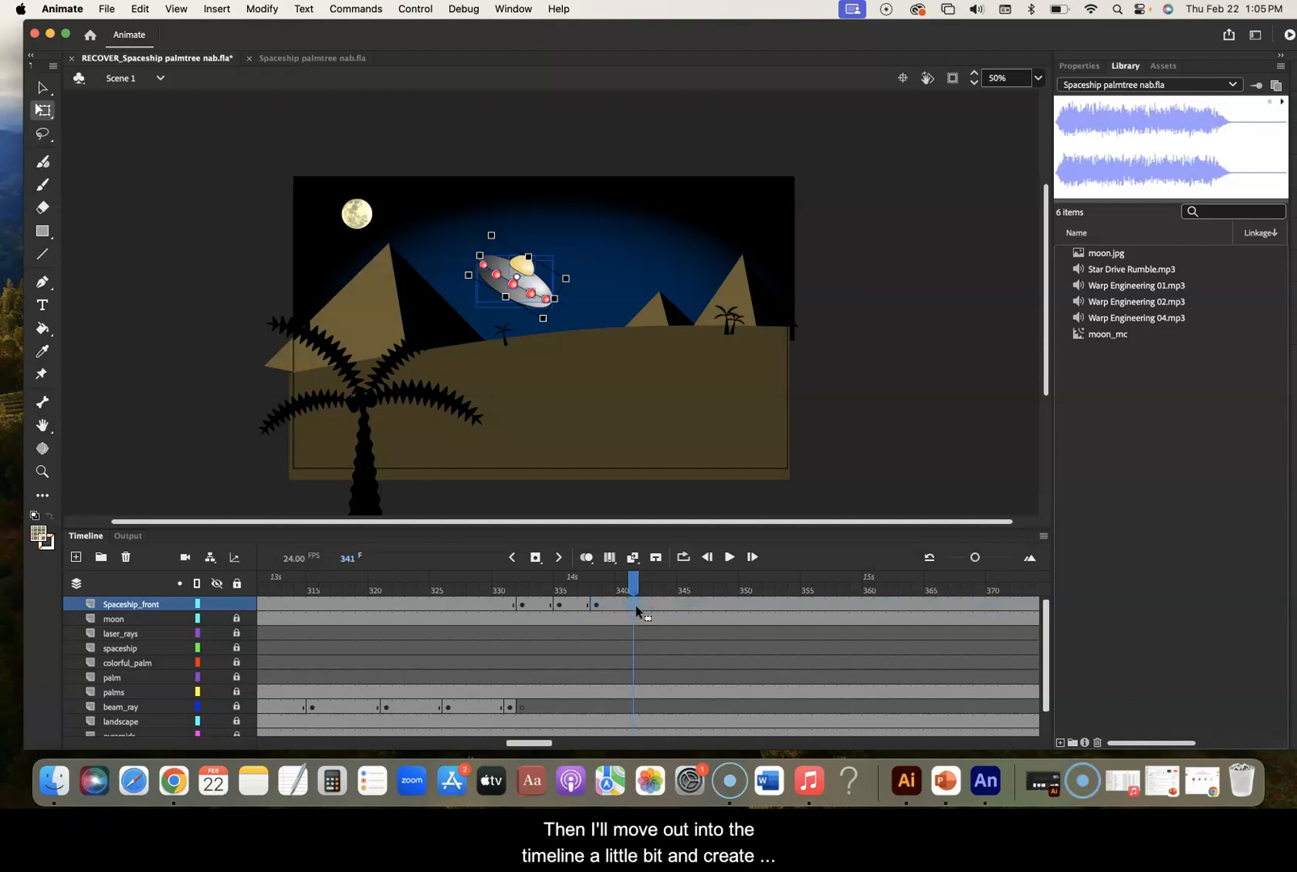
key(F6)
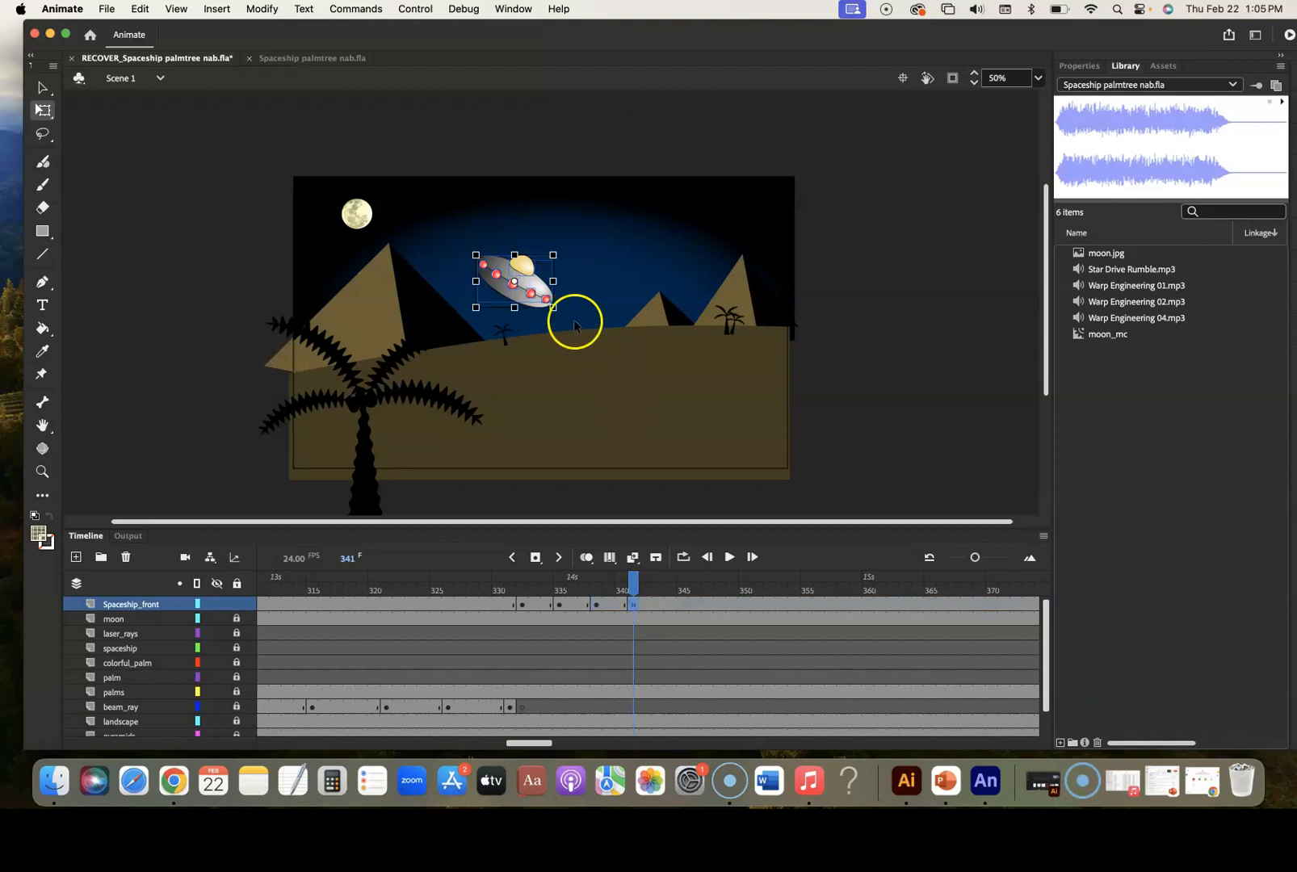
drag(538, 292, 589, 291)
Insert a Spaceship_front keyframe at frame 344, move the spaceship up and right, and scale it down
click(667, 605)
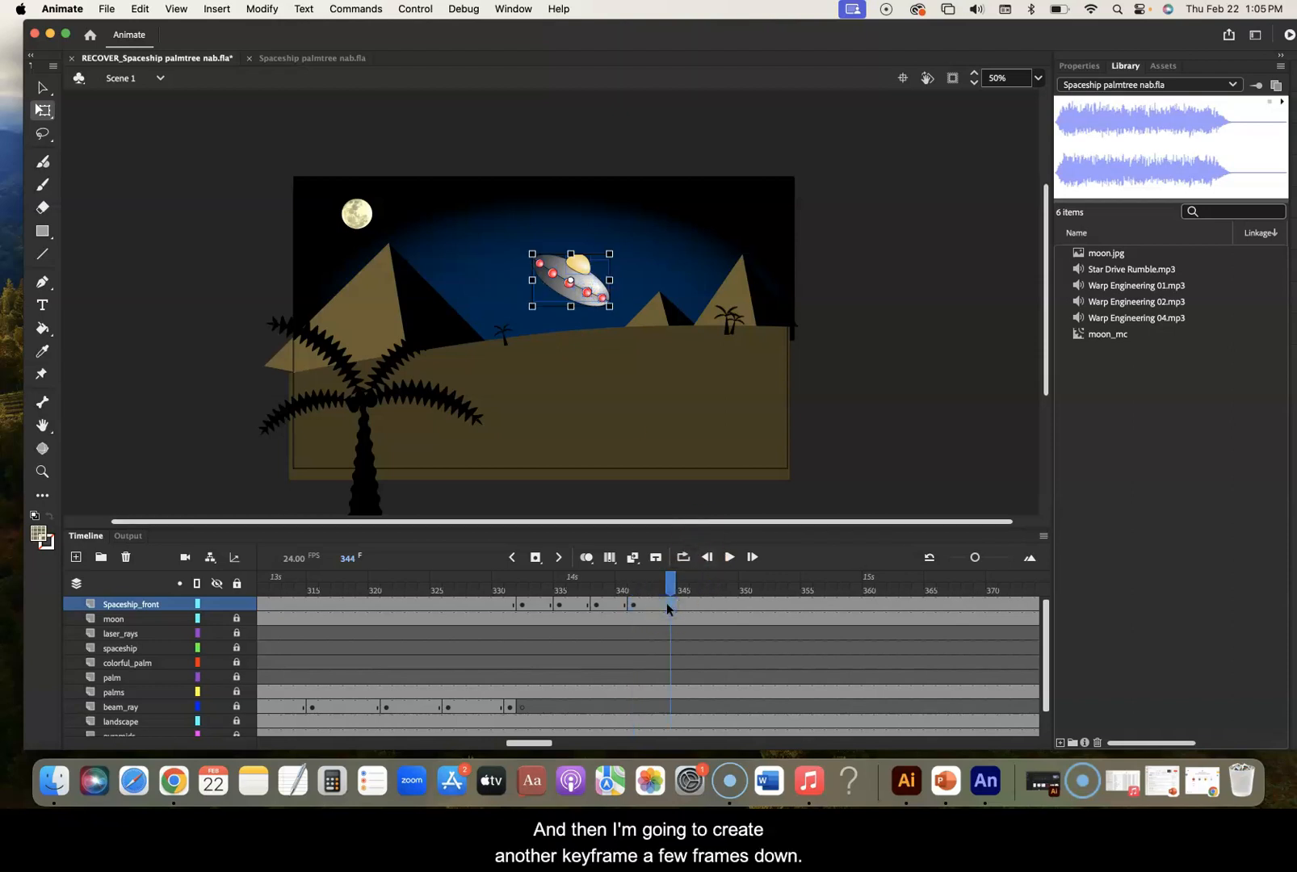
key(F6)
drag(589, 287, 634, 260)
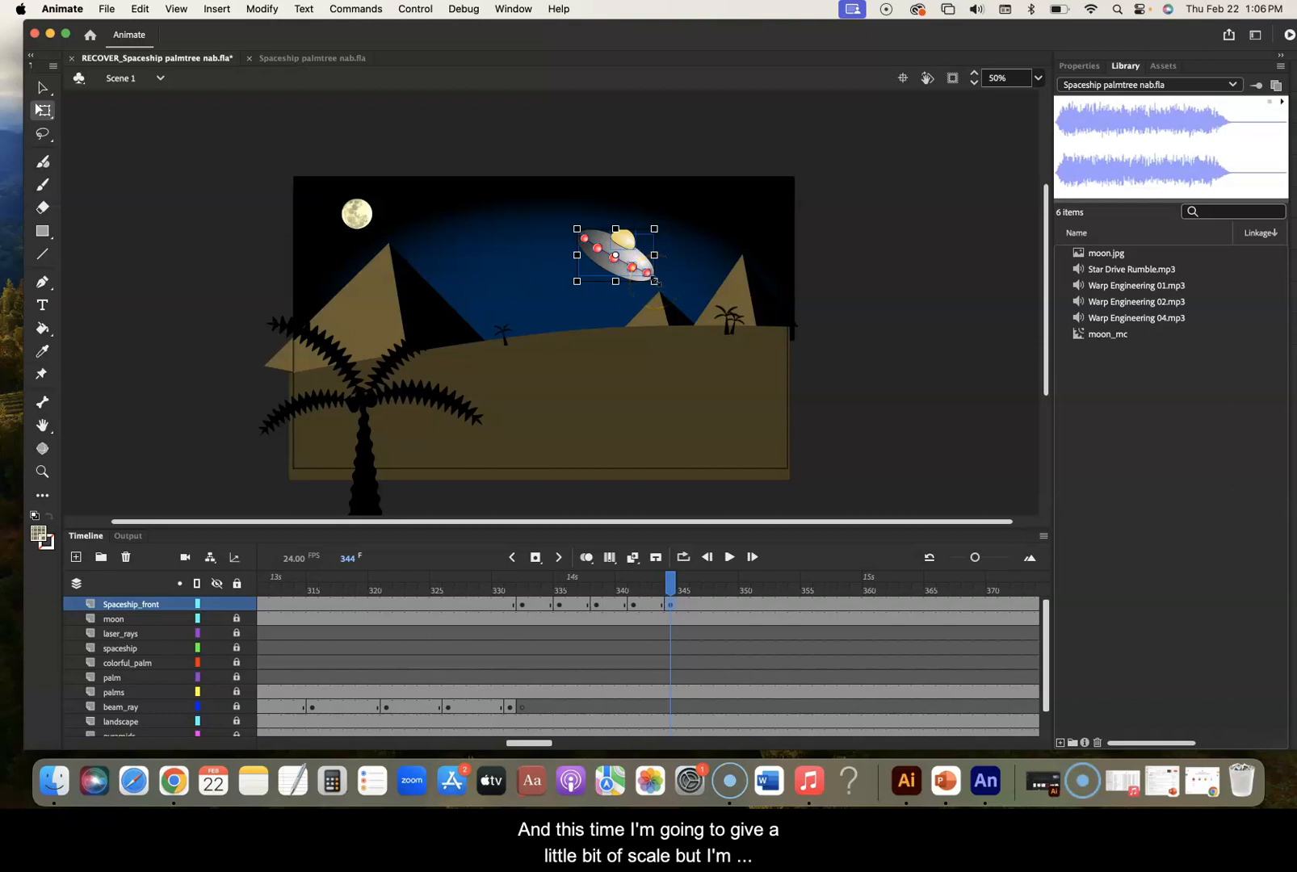
drag(655, 282, 640, 271)
Insert a Spaceship_front keyframe at frame 347, move the spaceship further up and right, and shrink it again
drag(668, 582, 707, 596)
click(707, 610)
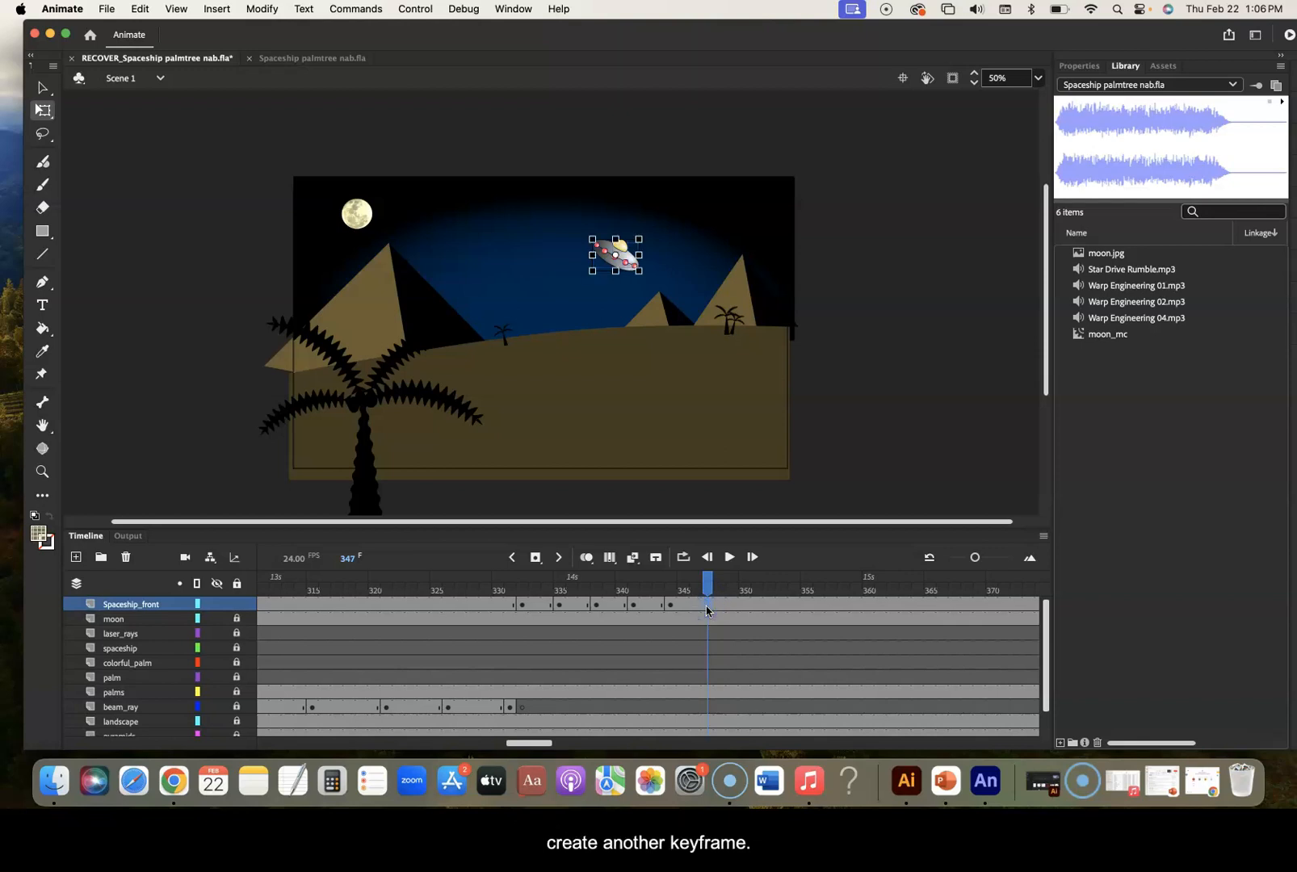
key(F6)
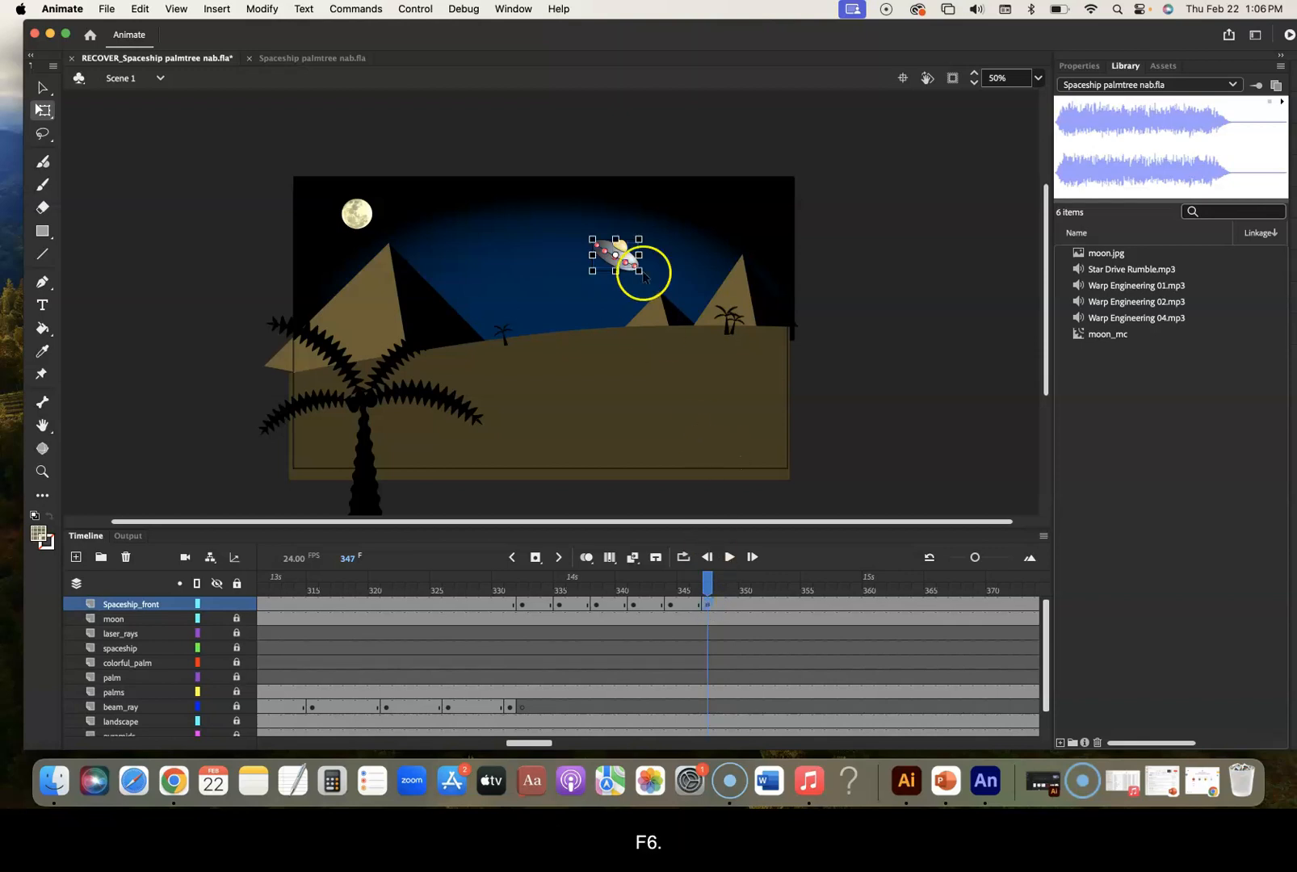
drag(631, 258, 687, 252)
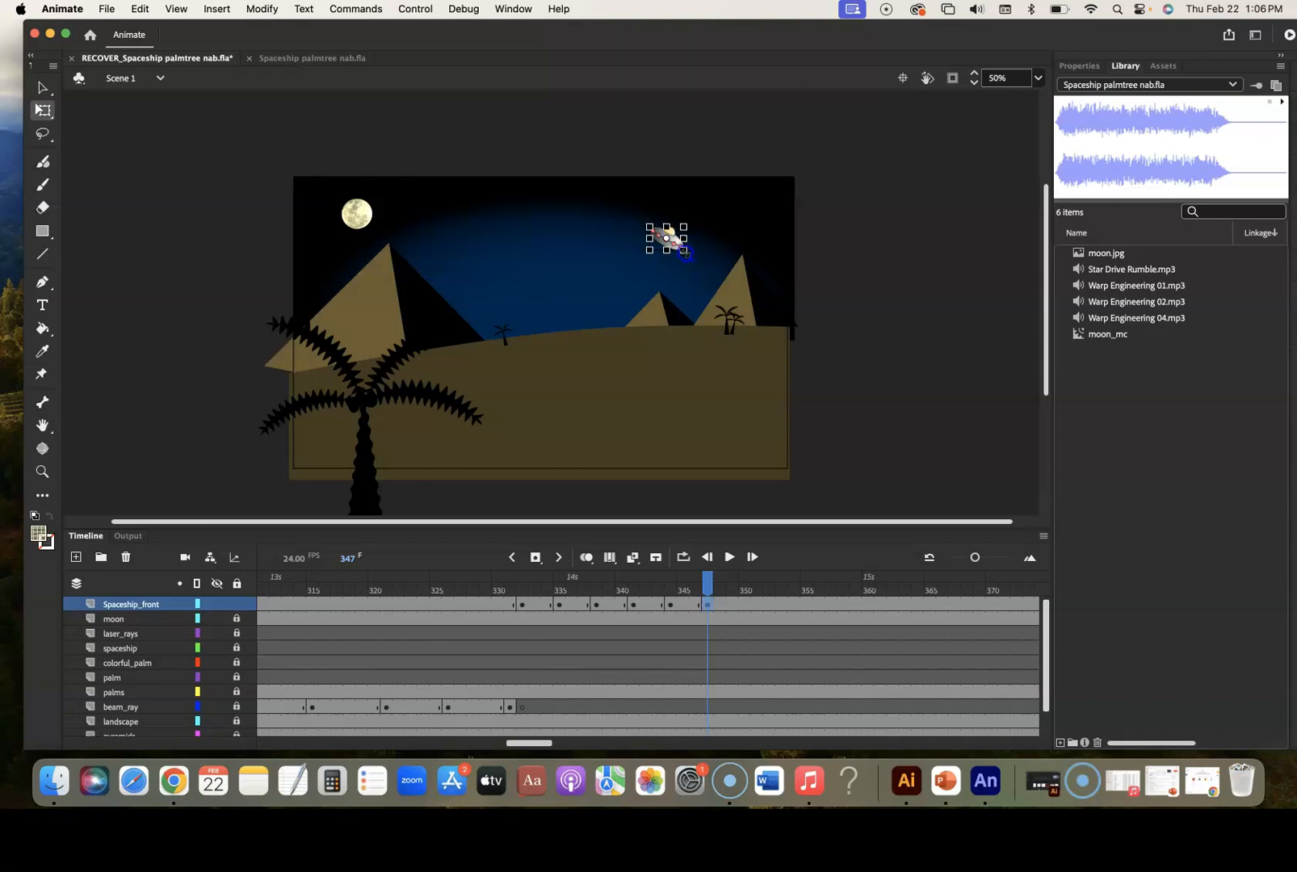
Insert a Spaceship_front keyframe at frame 350, level the spaceship, move it above the far-right pyramid, and shrink it slightly
click(741, 606)
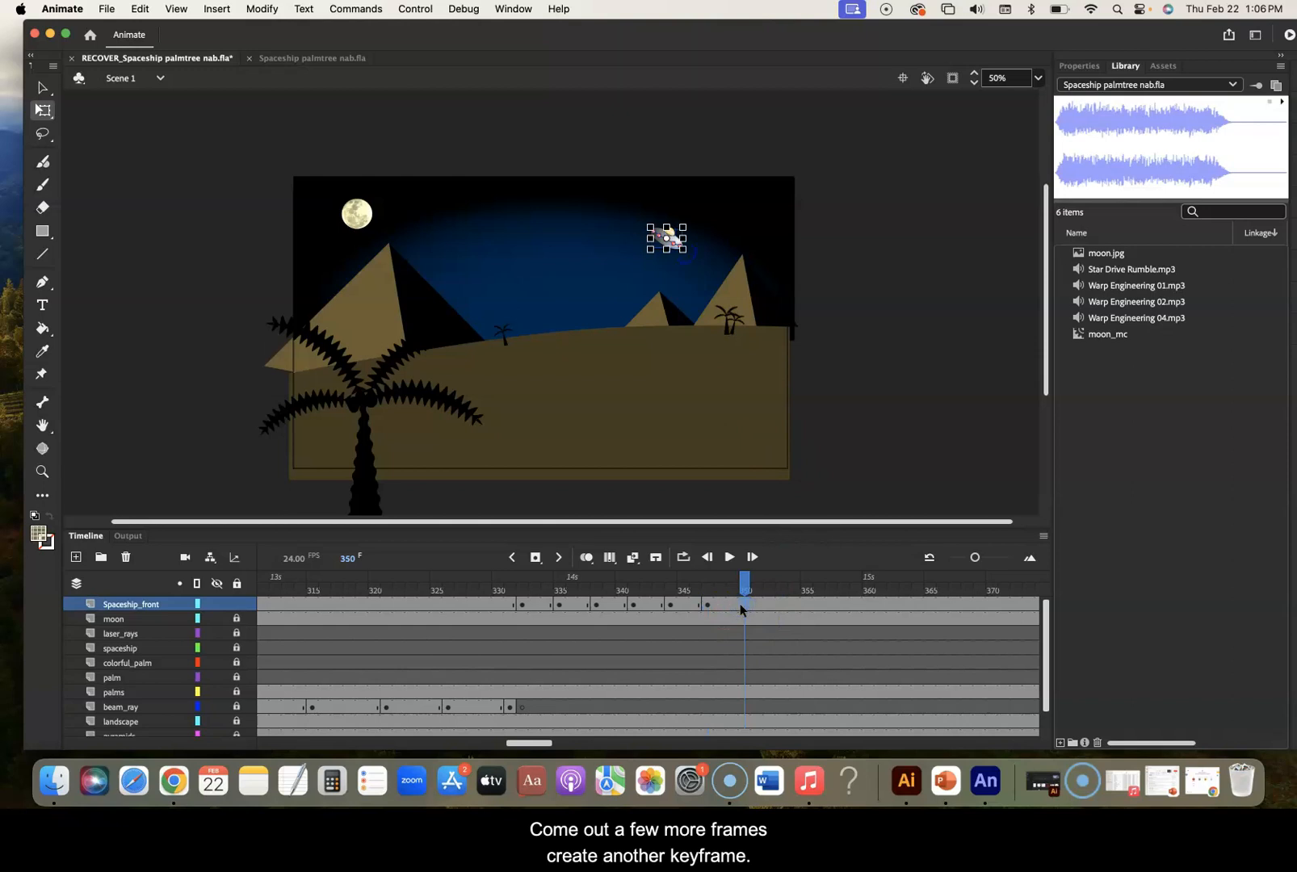
key(F6)
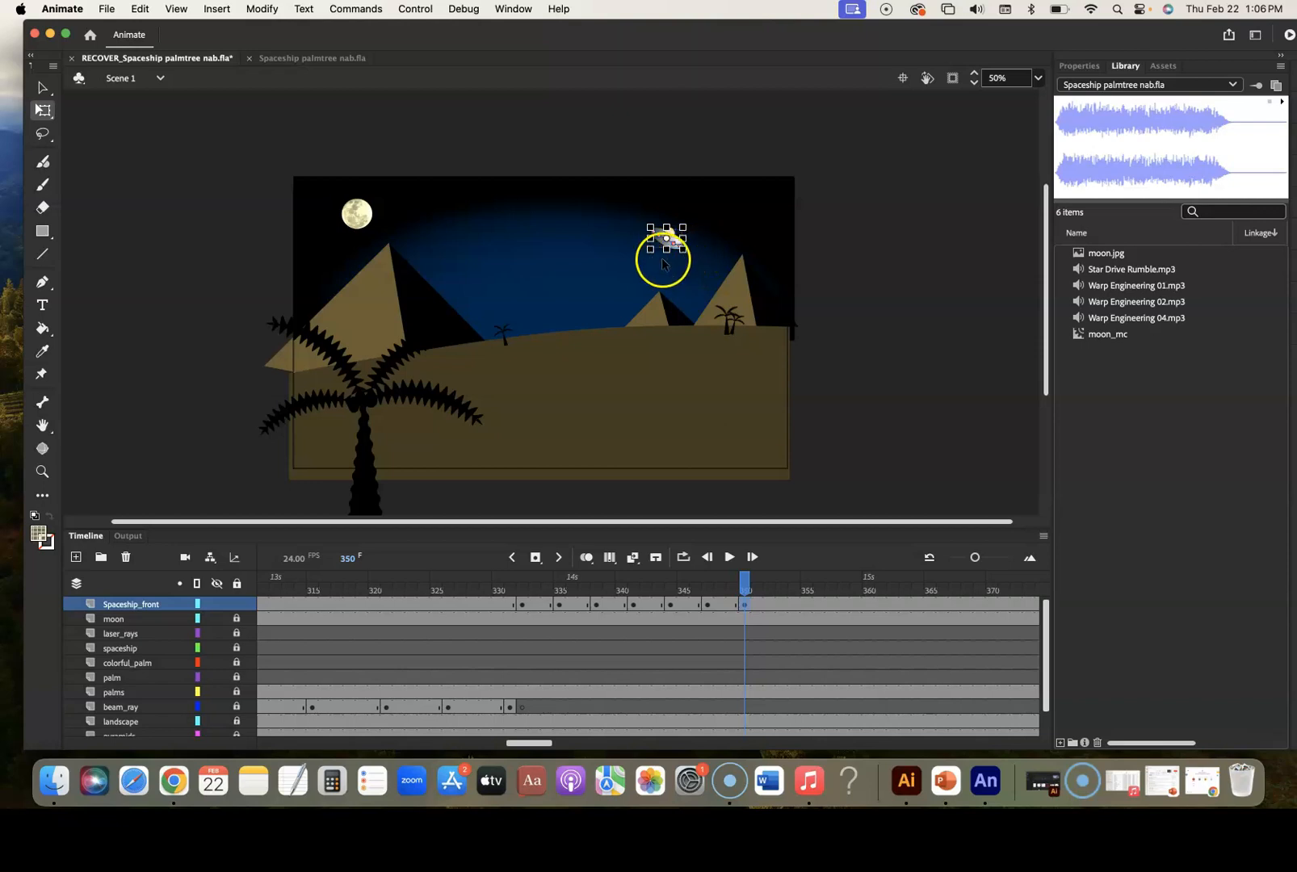
drag(655, 261, 718, 227)
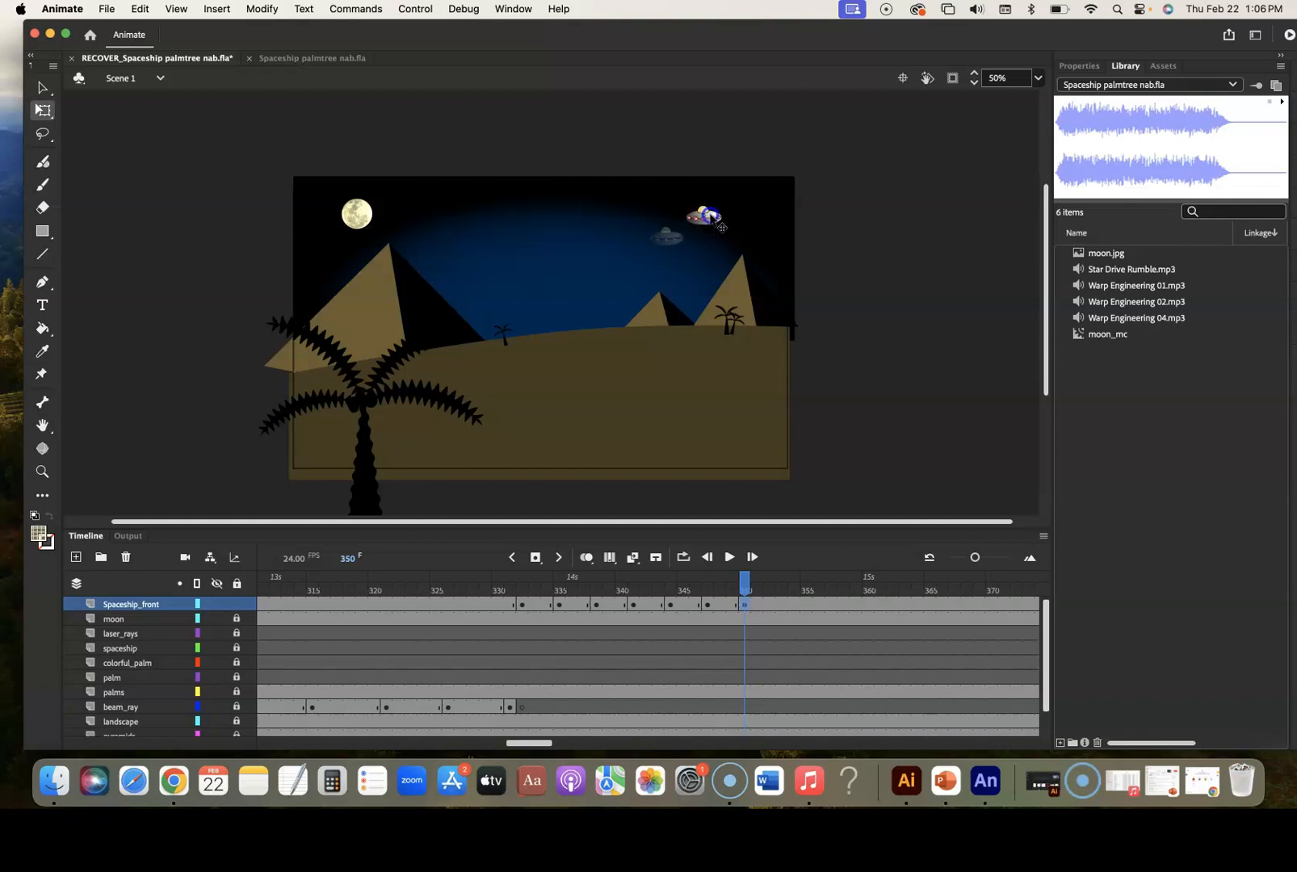
click(723, 226)
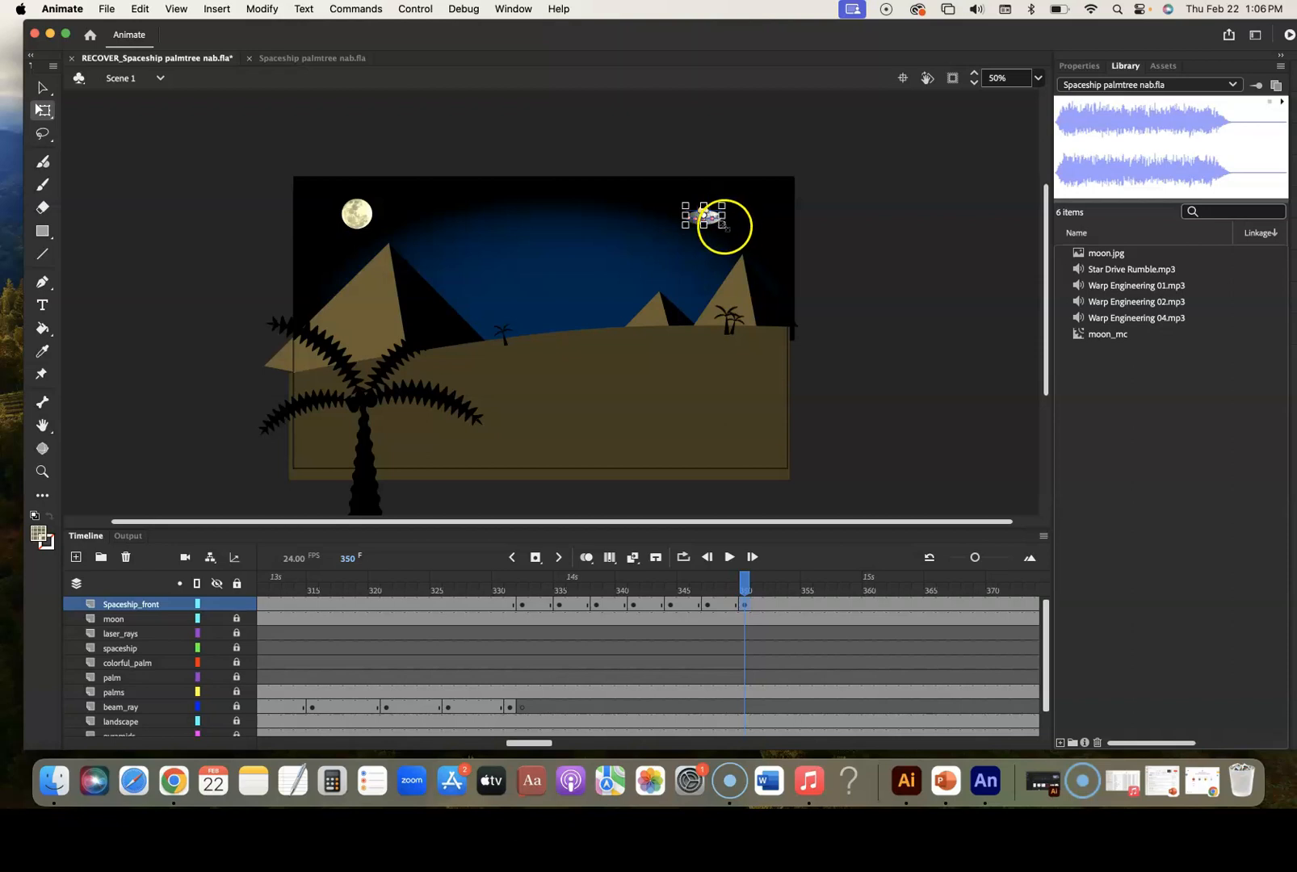
drag(724, 227, 720, 224)
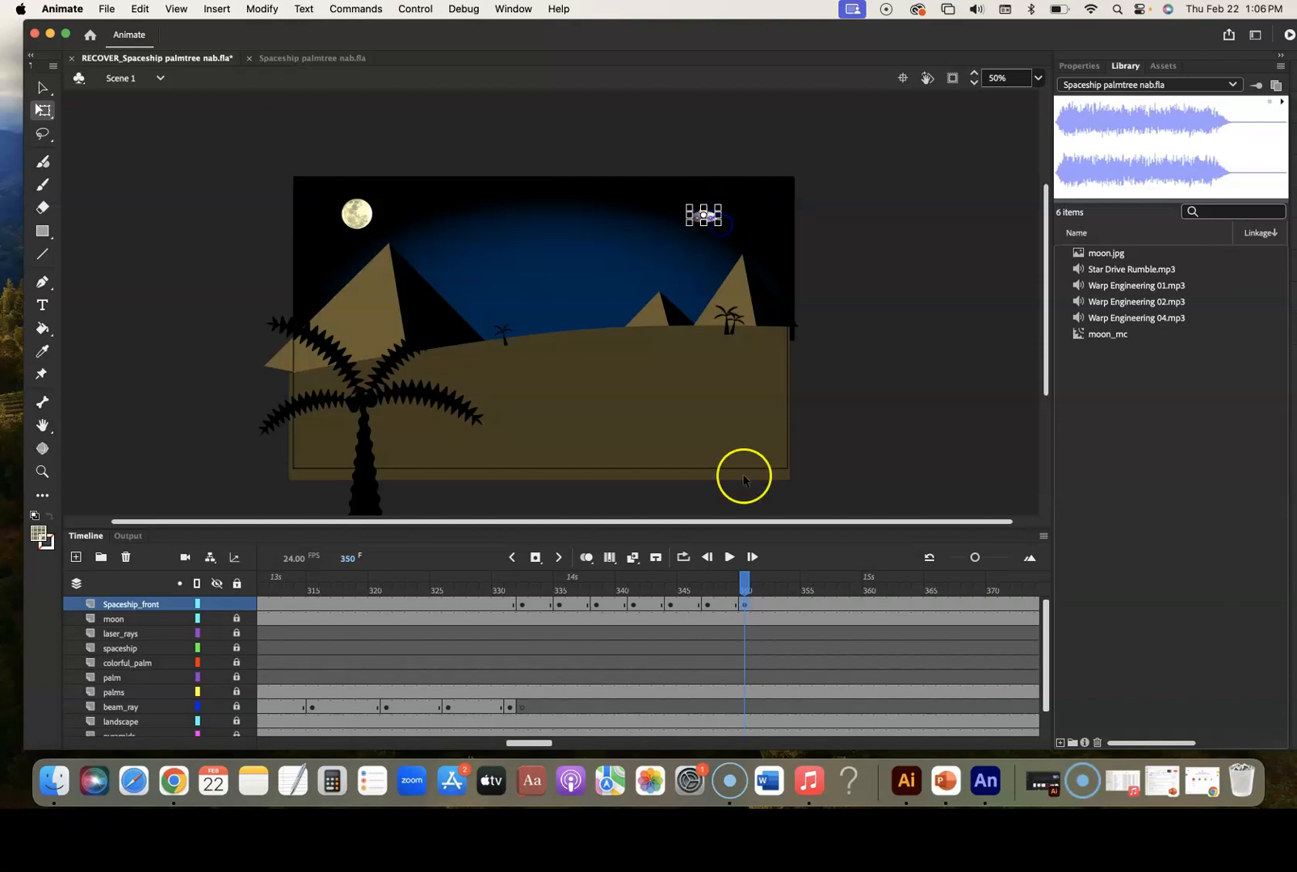
Insert Spaceship_front keyframes at frames 353 and 356, moving the spaceship toward and past the stage's upper-right corner
click(780, 606)
key(F6)
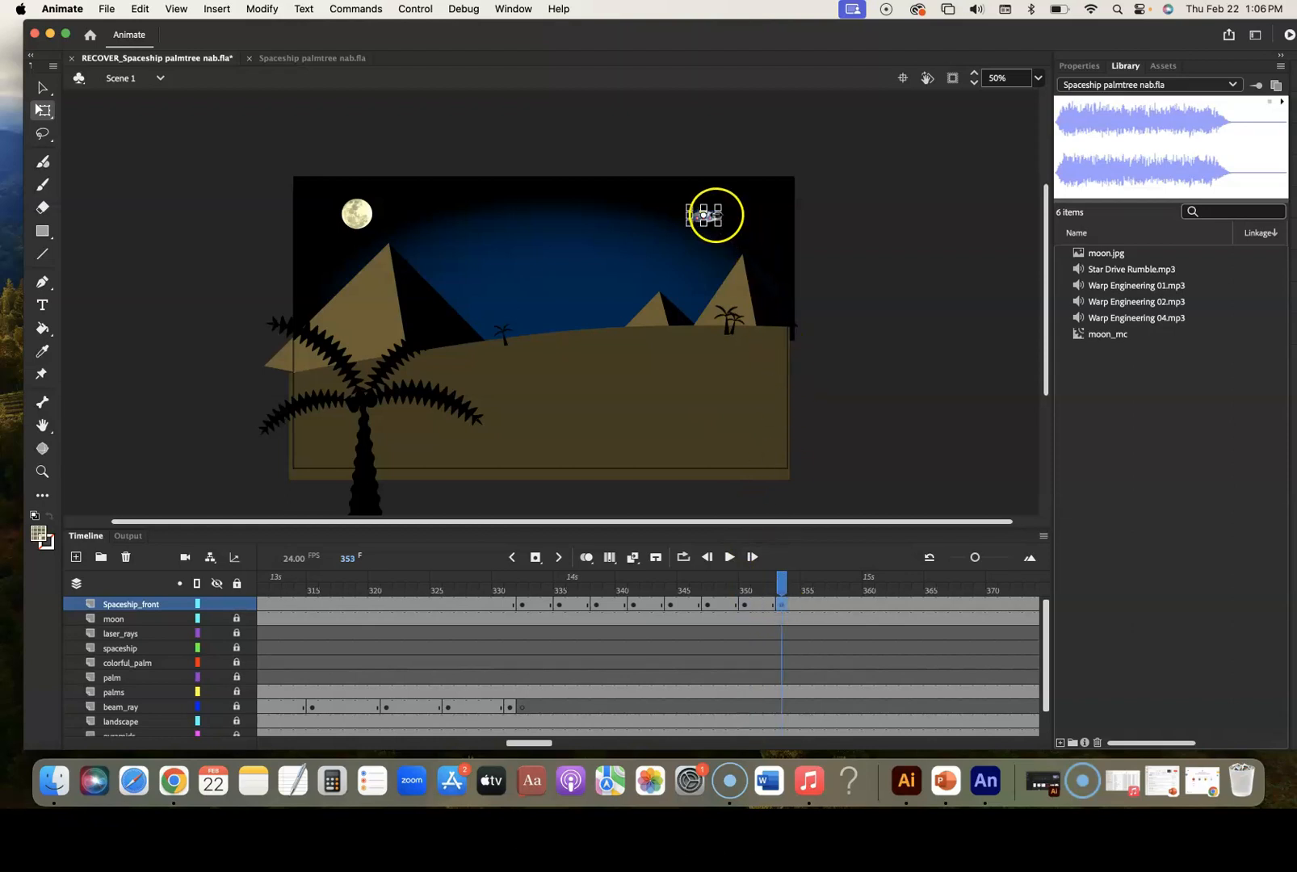
drag(709, 216, 754, 202)
click(818, 606)
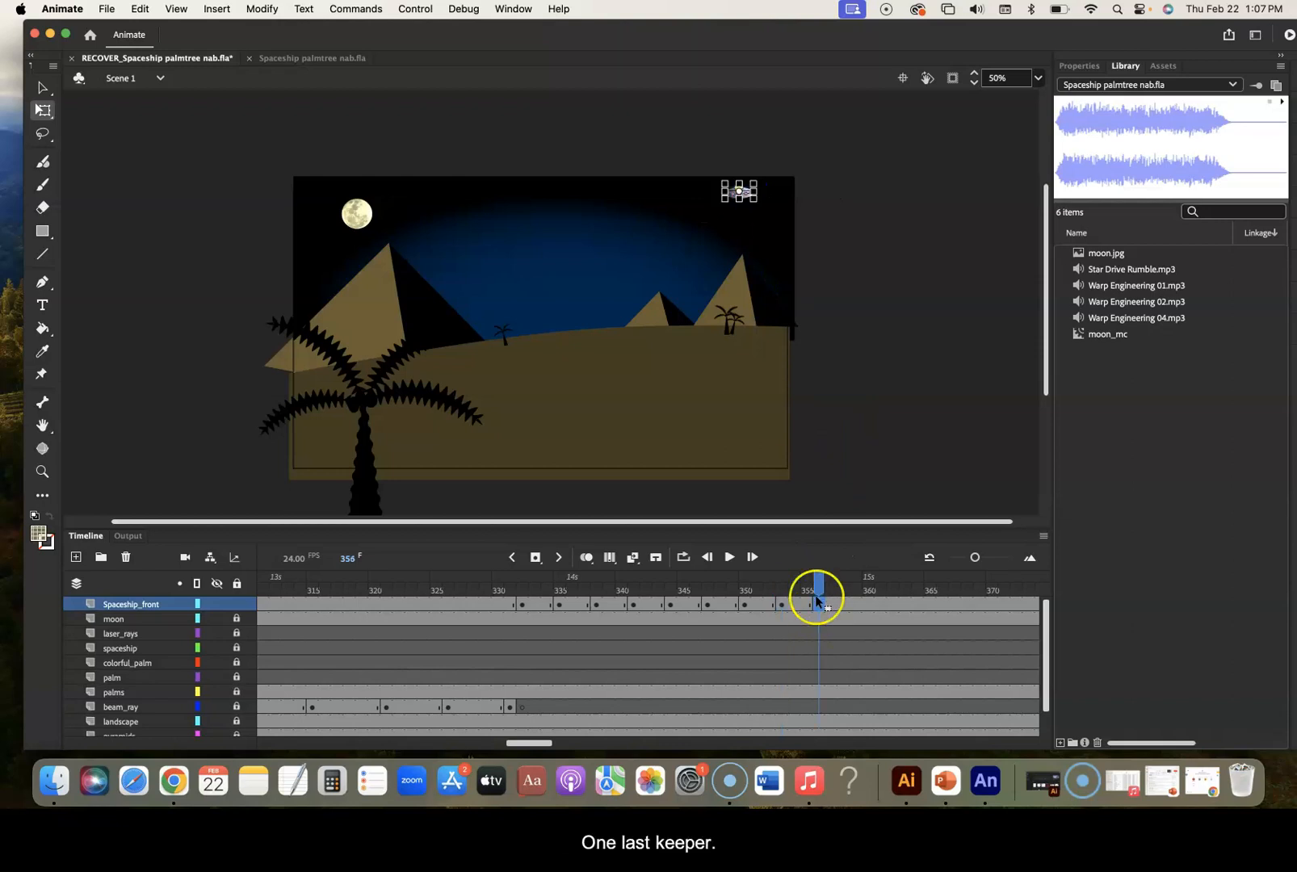
drag(753, 197, 802, 167)
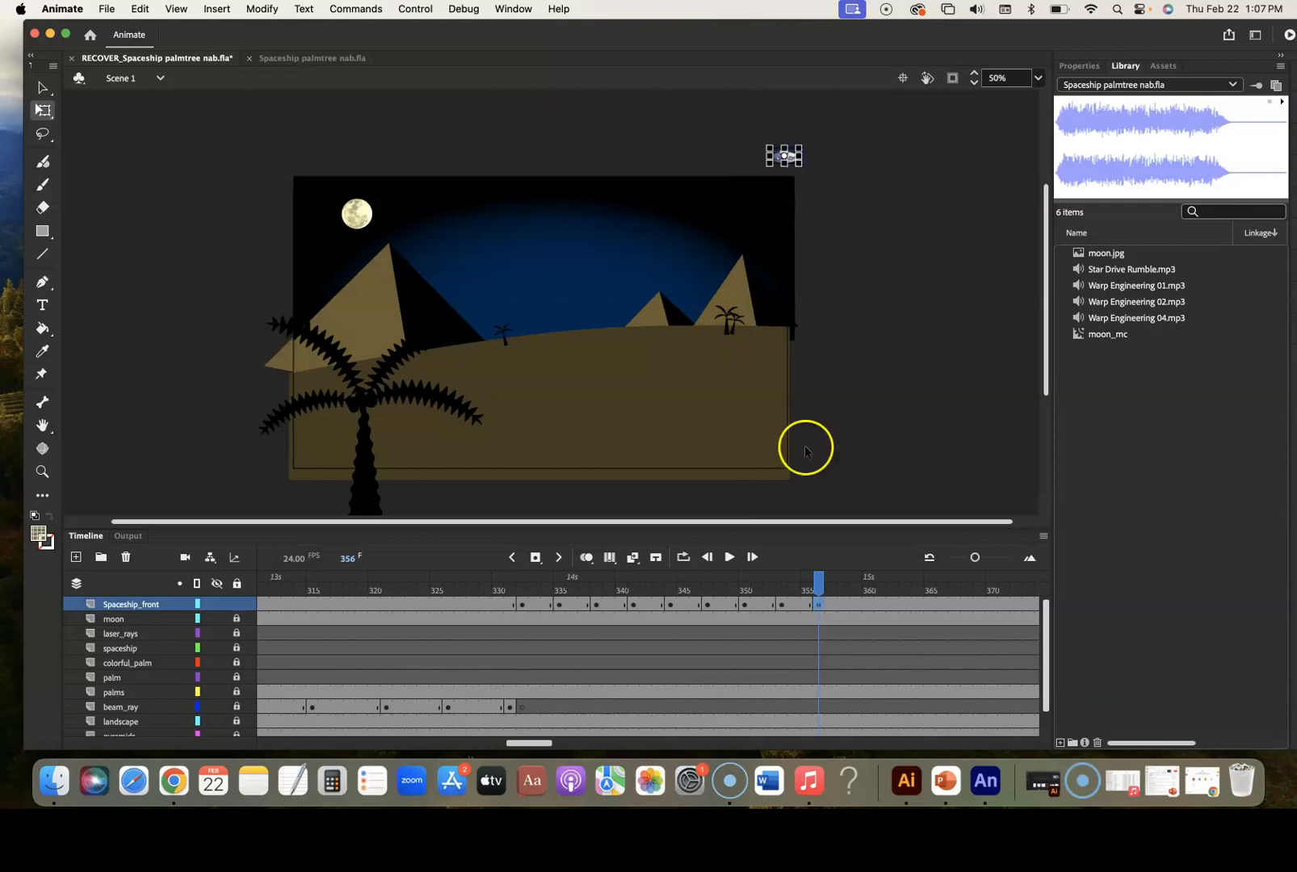
Return to frame 1 and add a layer named background_noise above Spaceship_front
drag(620, 594, 60, 570)
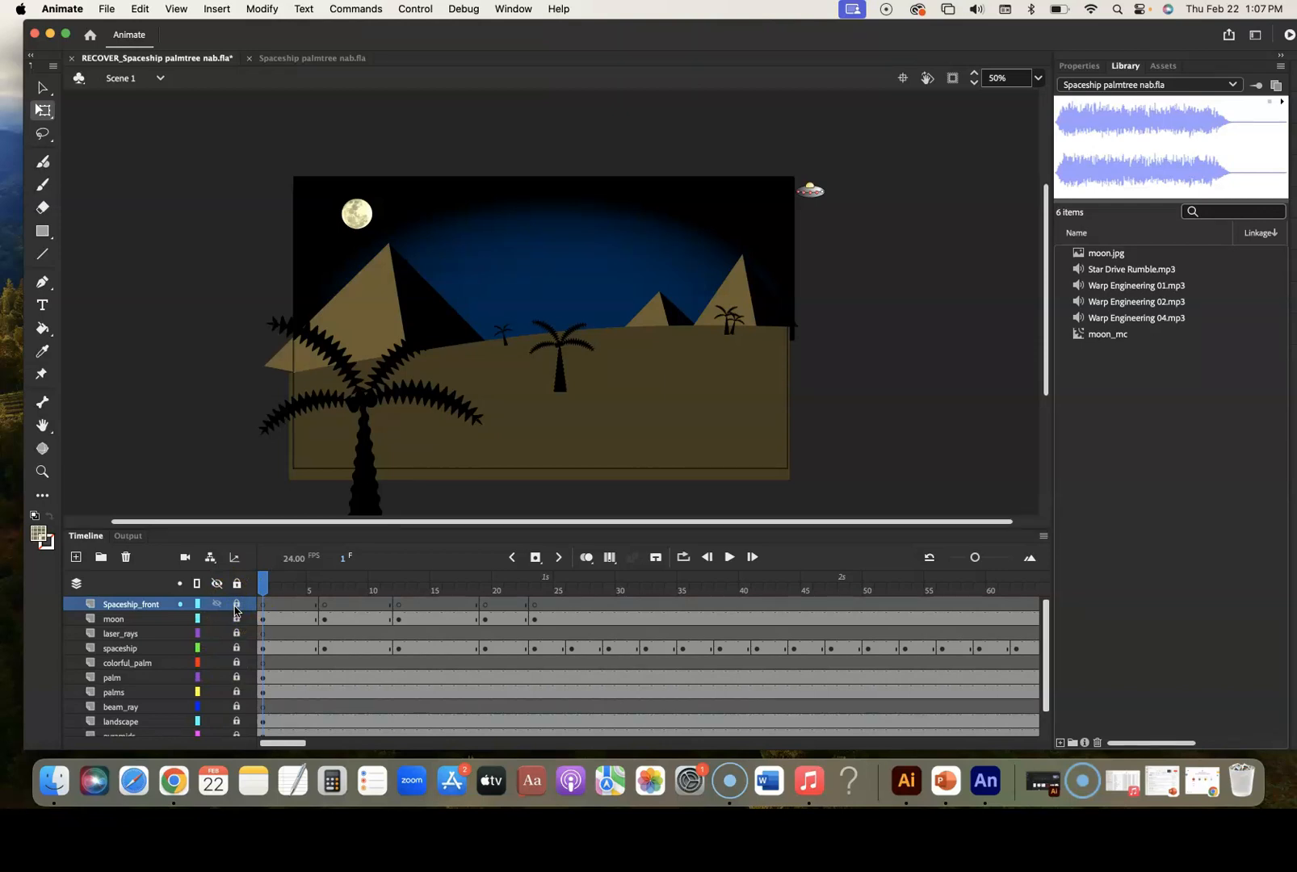
click(76, 557)
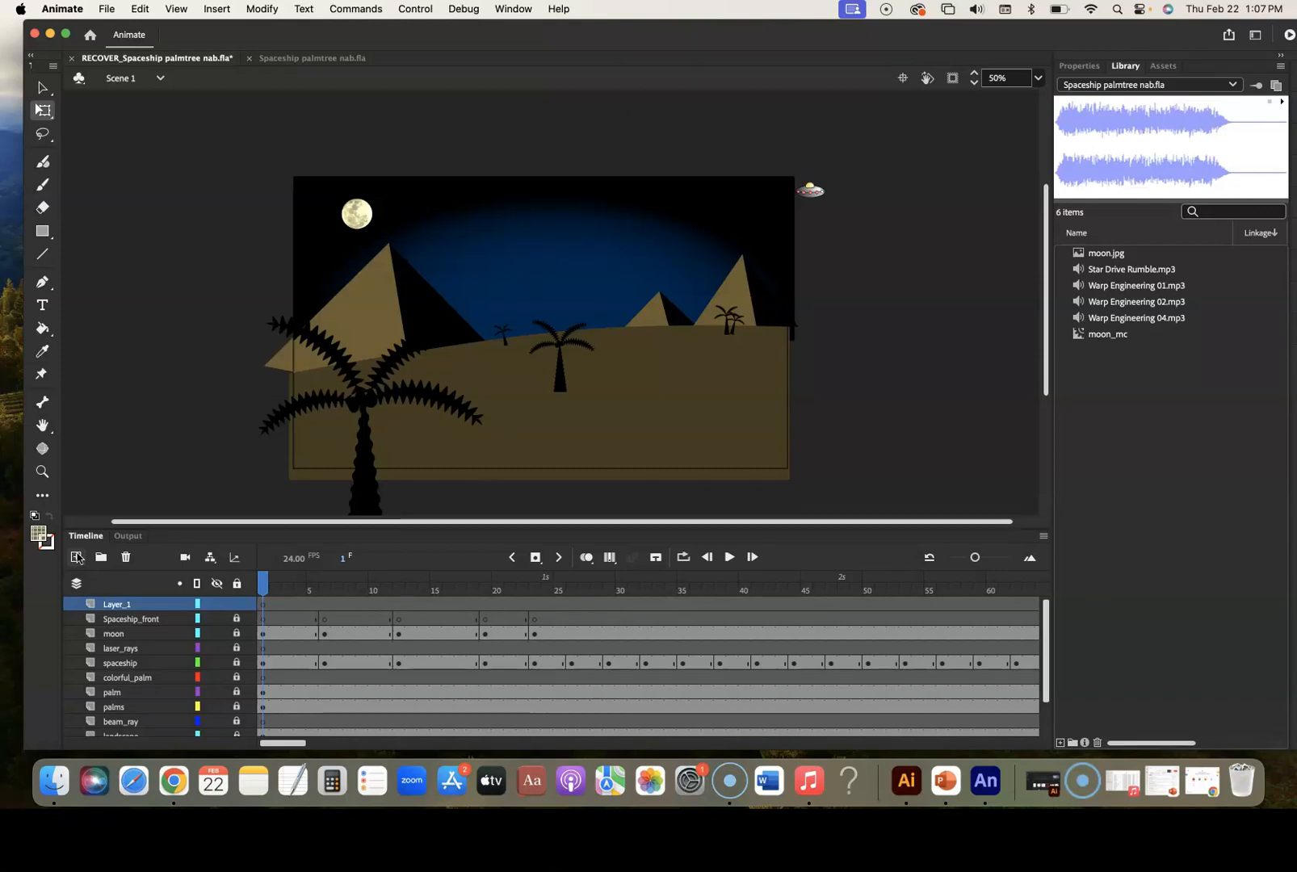
double_click(119, 604)
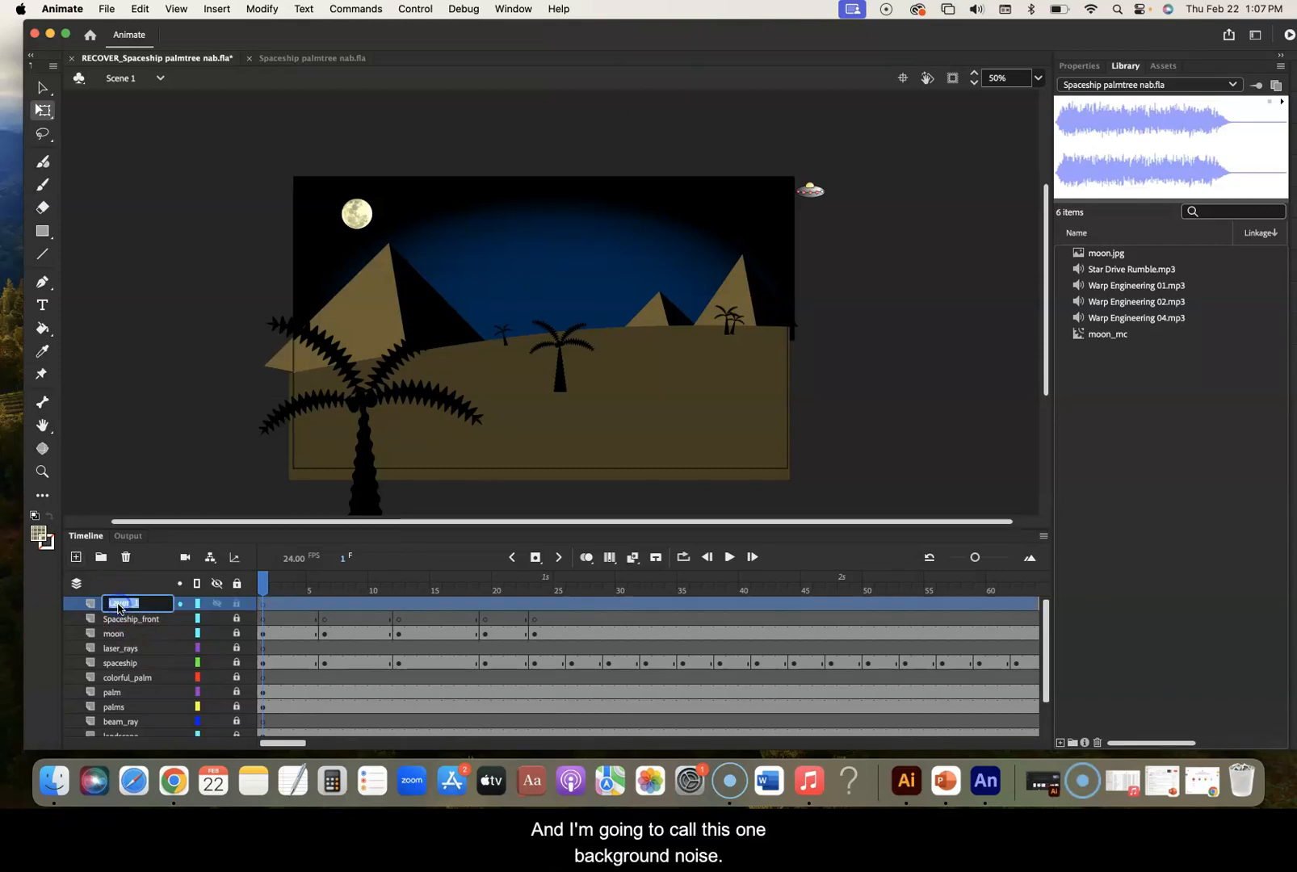
text(back)
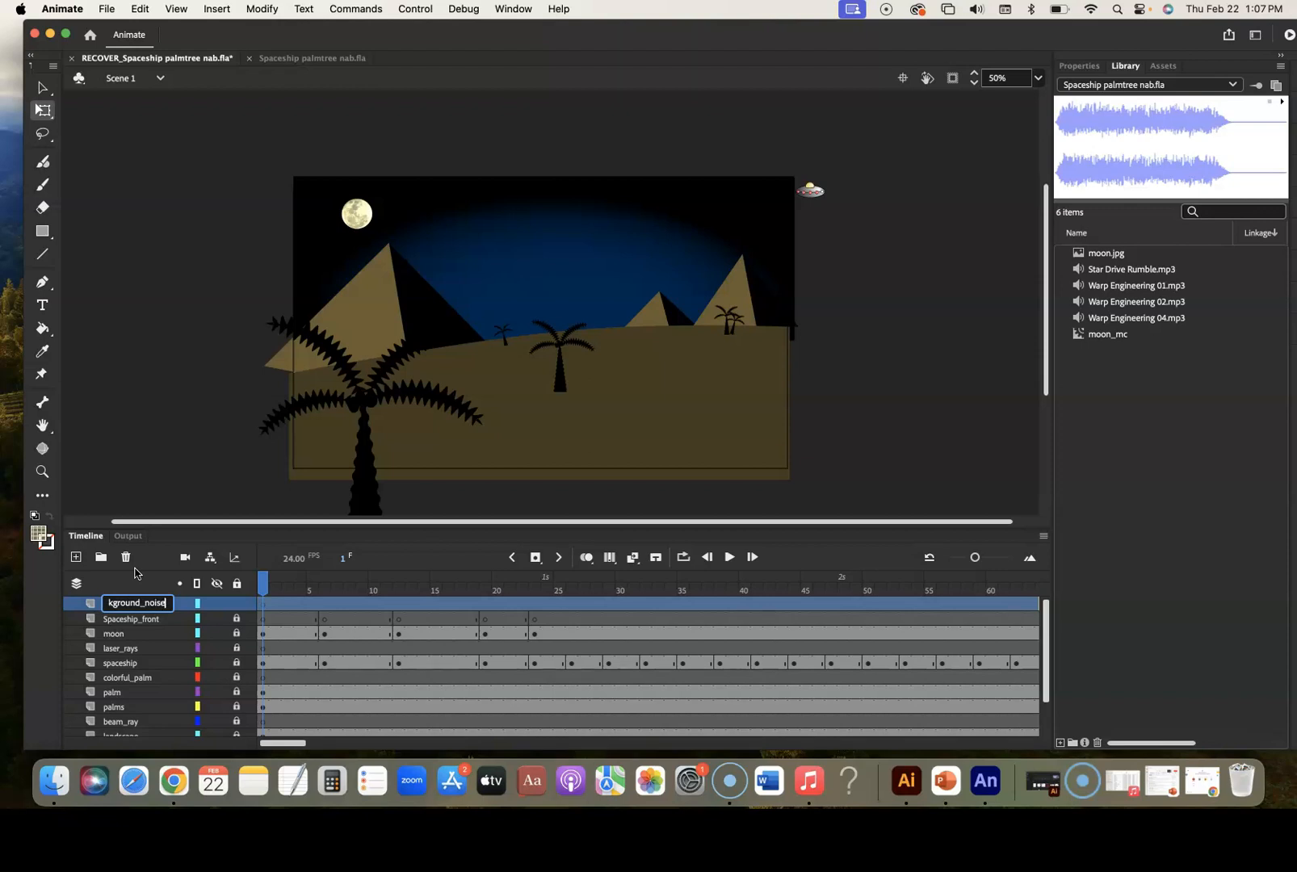
key(Return)
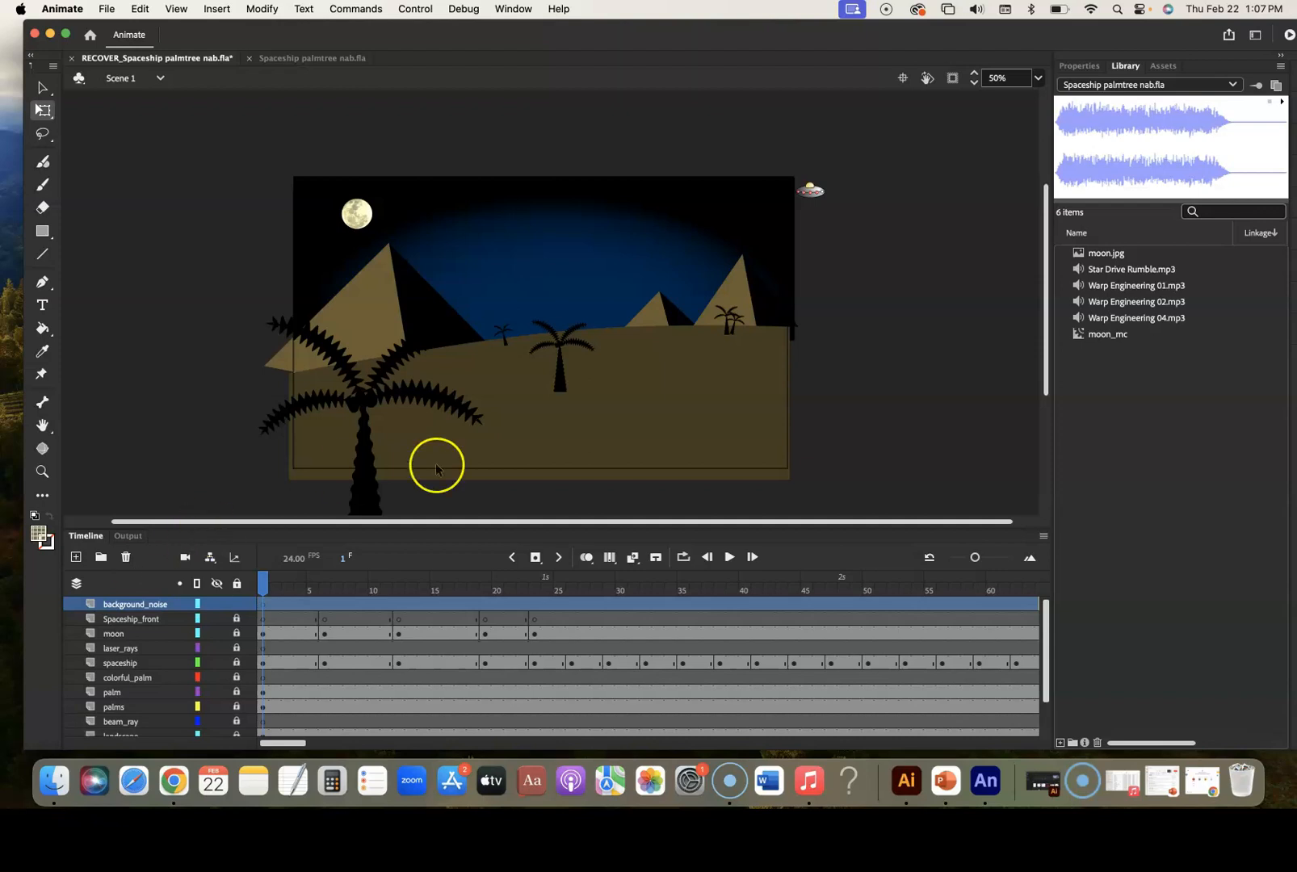
Preview Star Drive Rumble.mp3 from the library and place it on the stage at frame 1 of the background_noise layer
click(1083, 271)
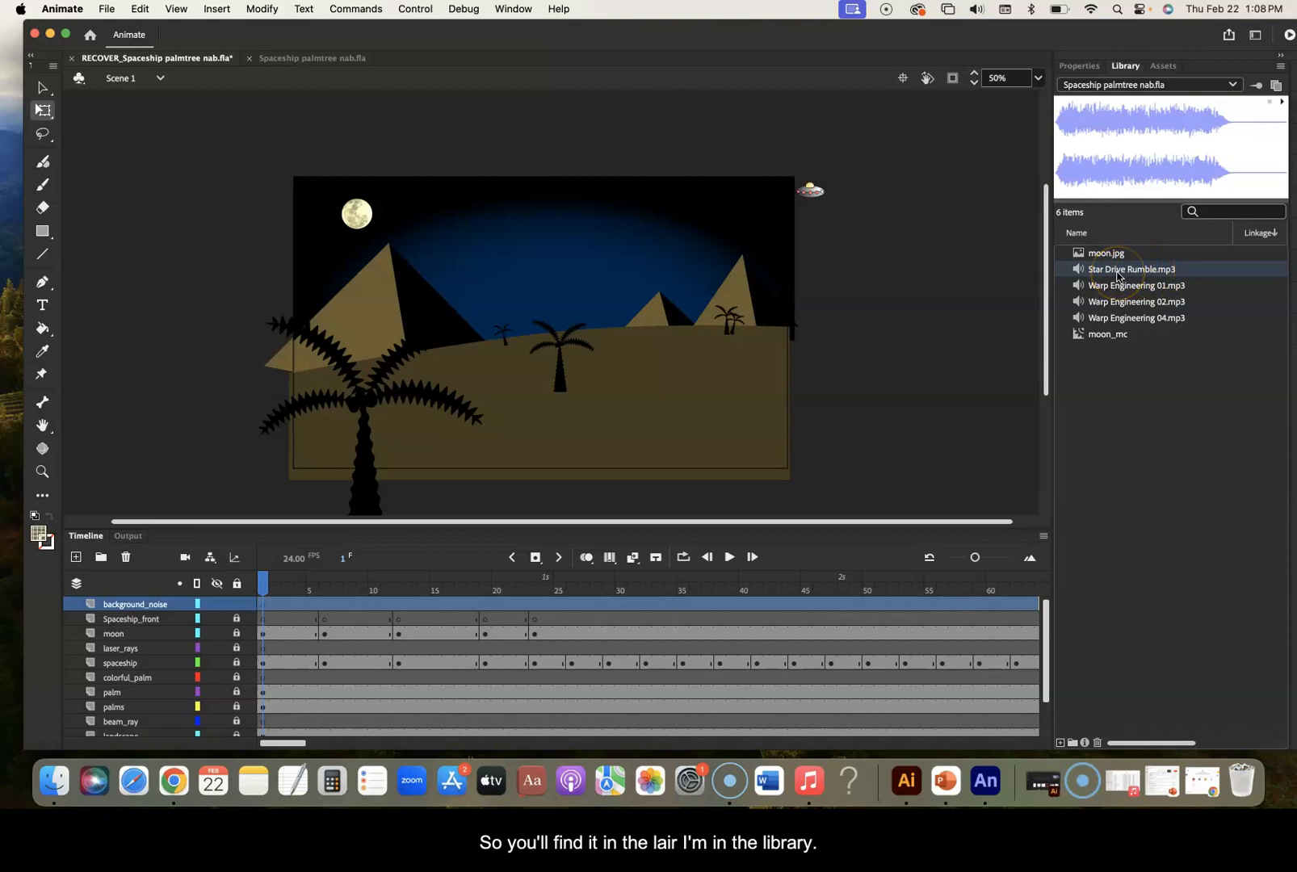
click(1283, 106)
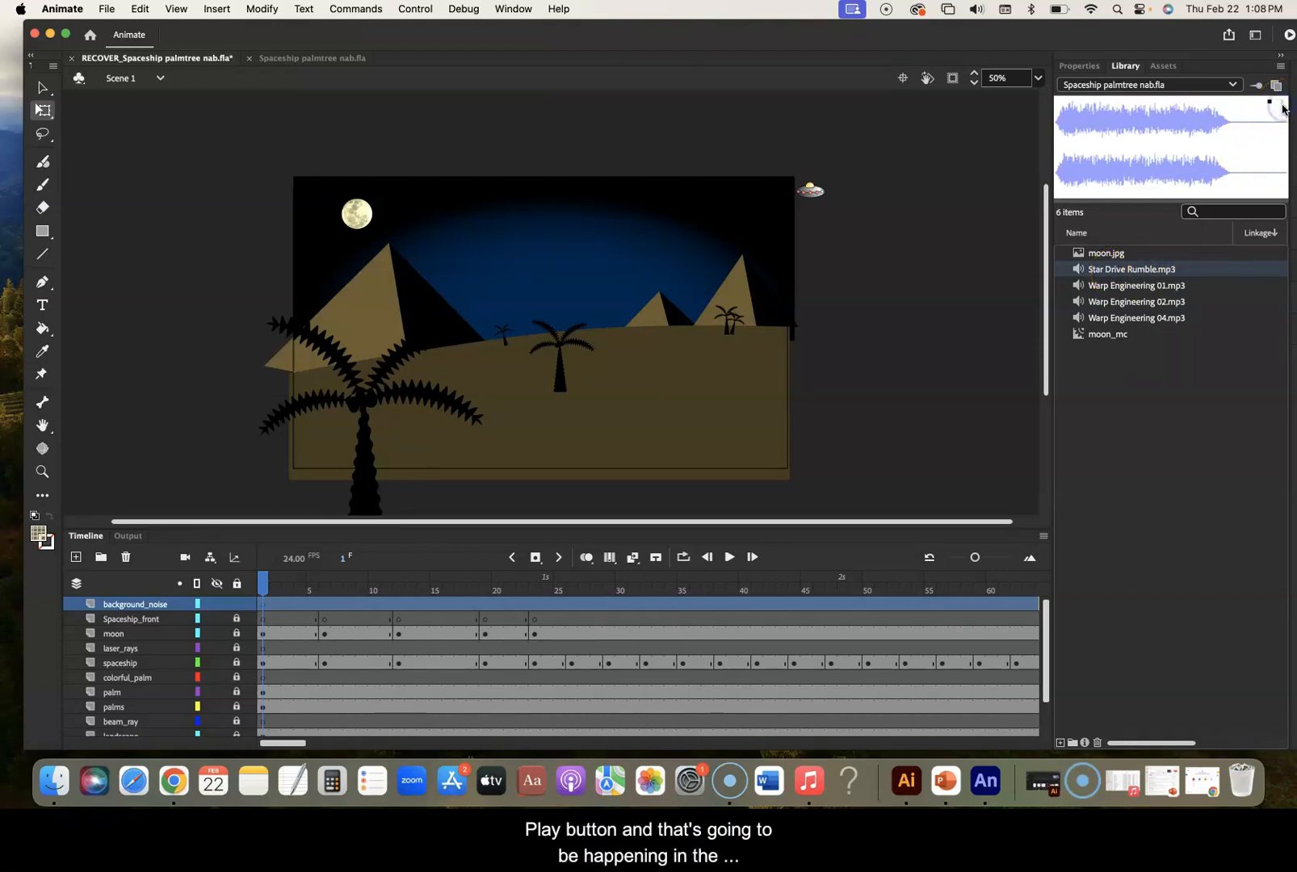
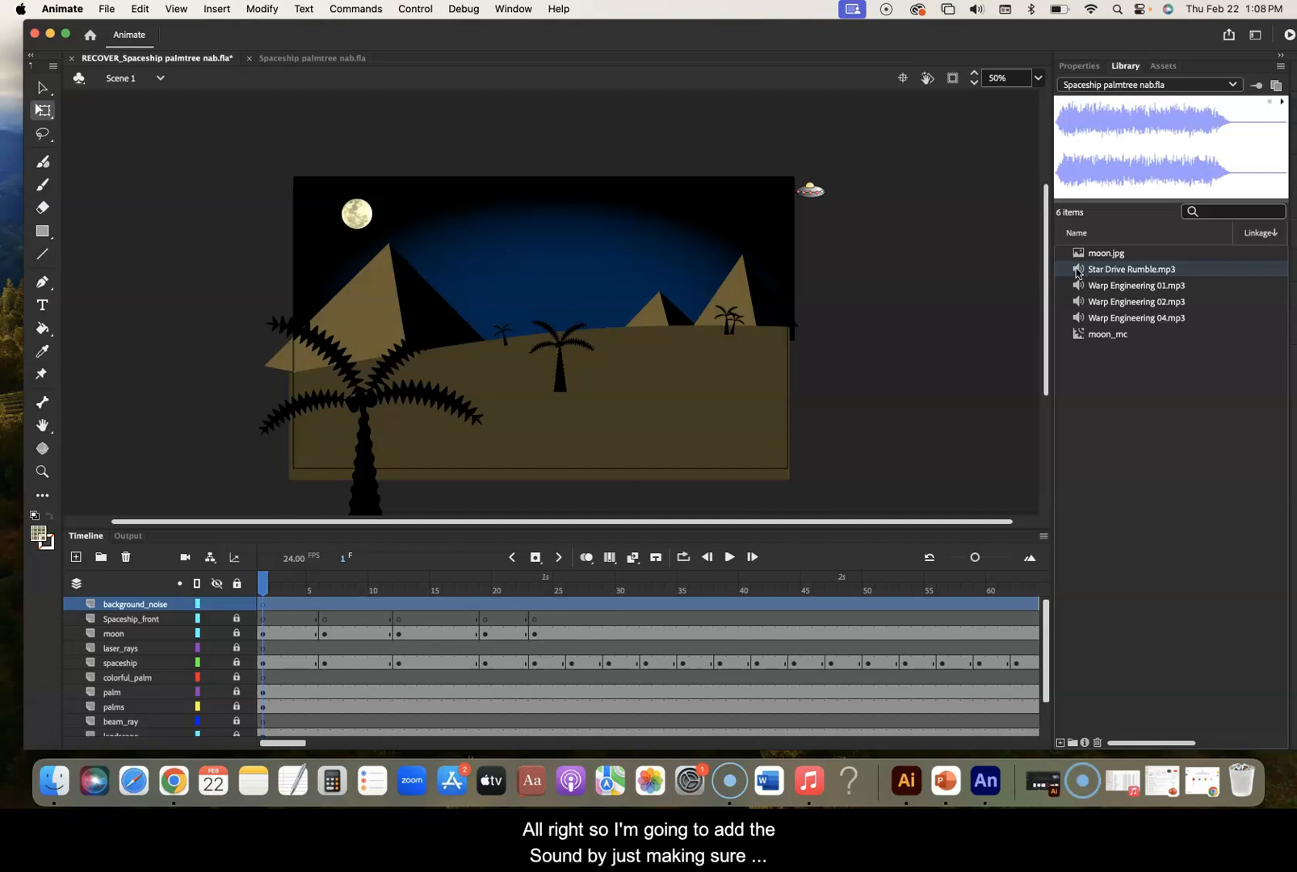
click(262, 605)
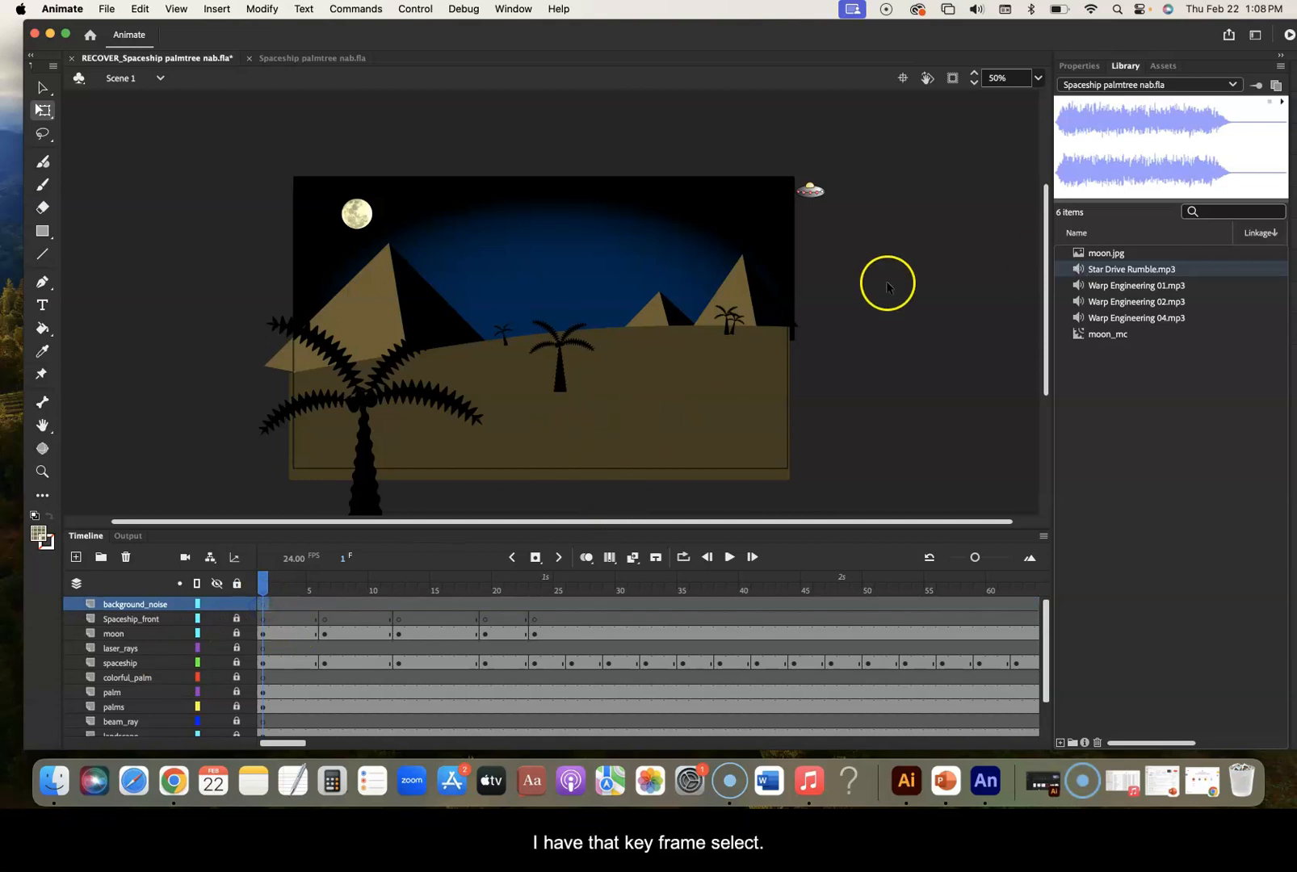
drag(1077, 271, 559, 324)
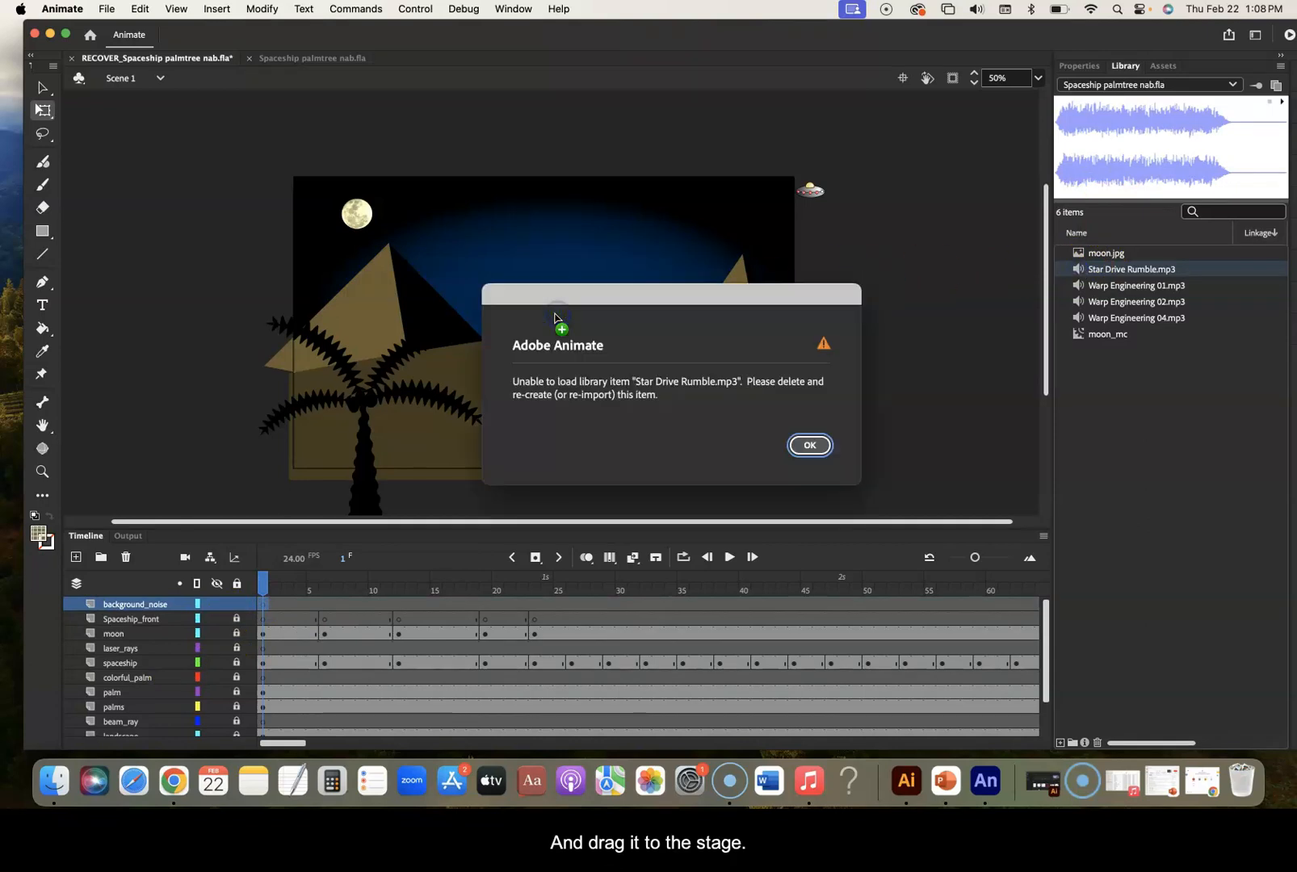
click(811, 448)
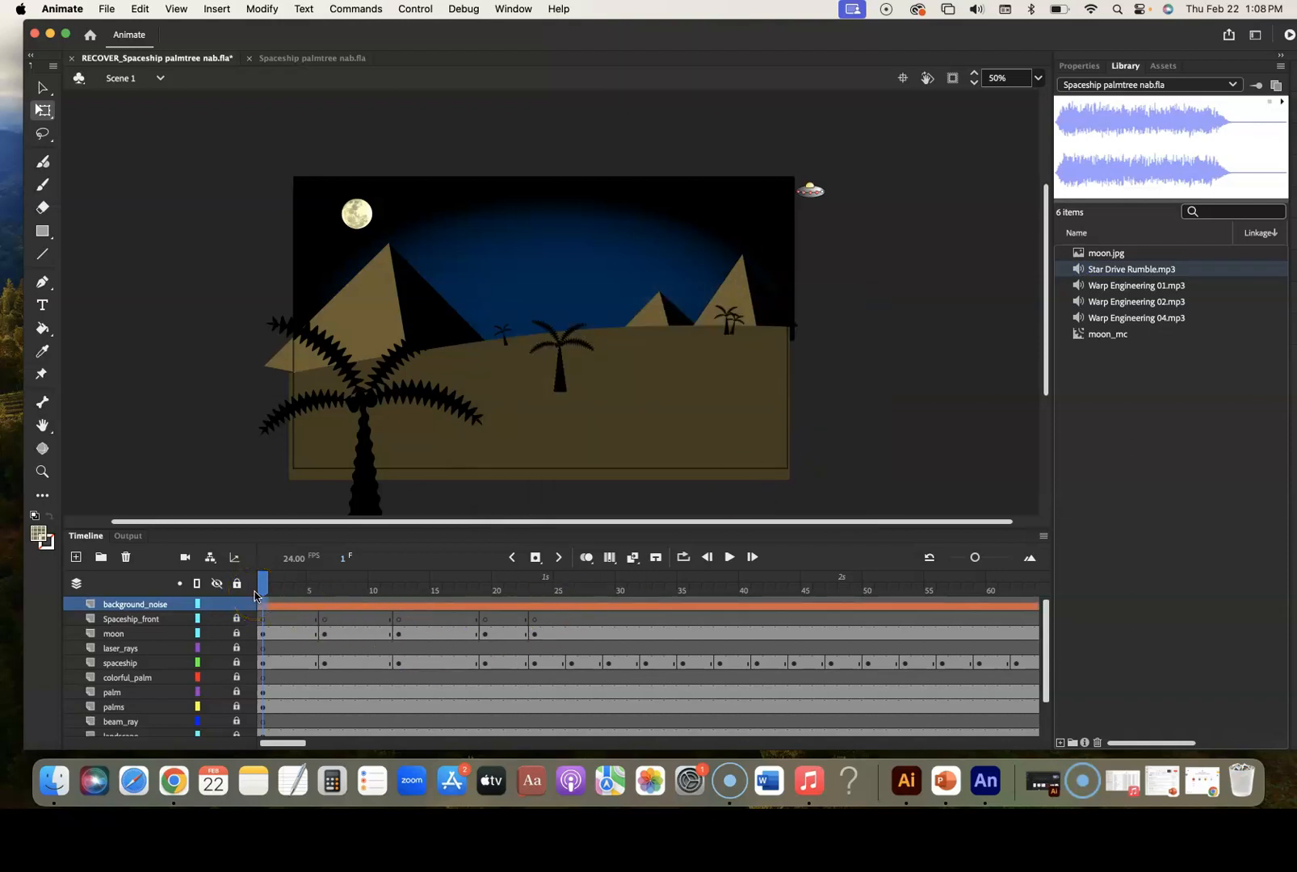
Play the timeline from frame 1 to check the background sound, and return the playhead to frame 1
key(Return)
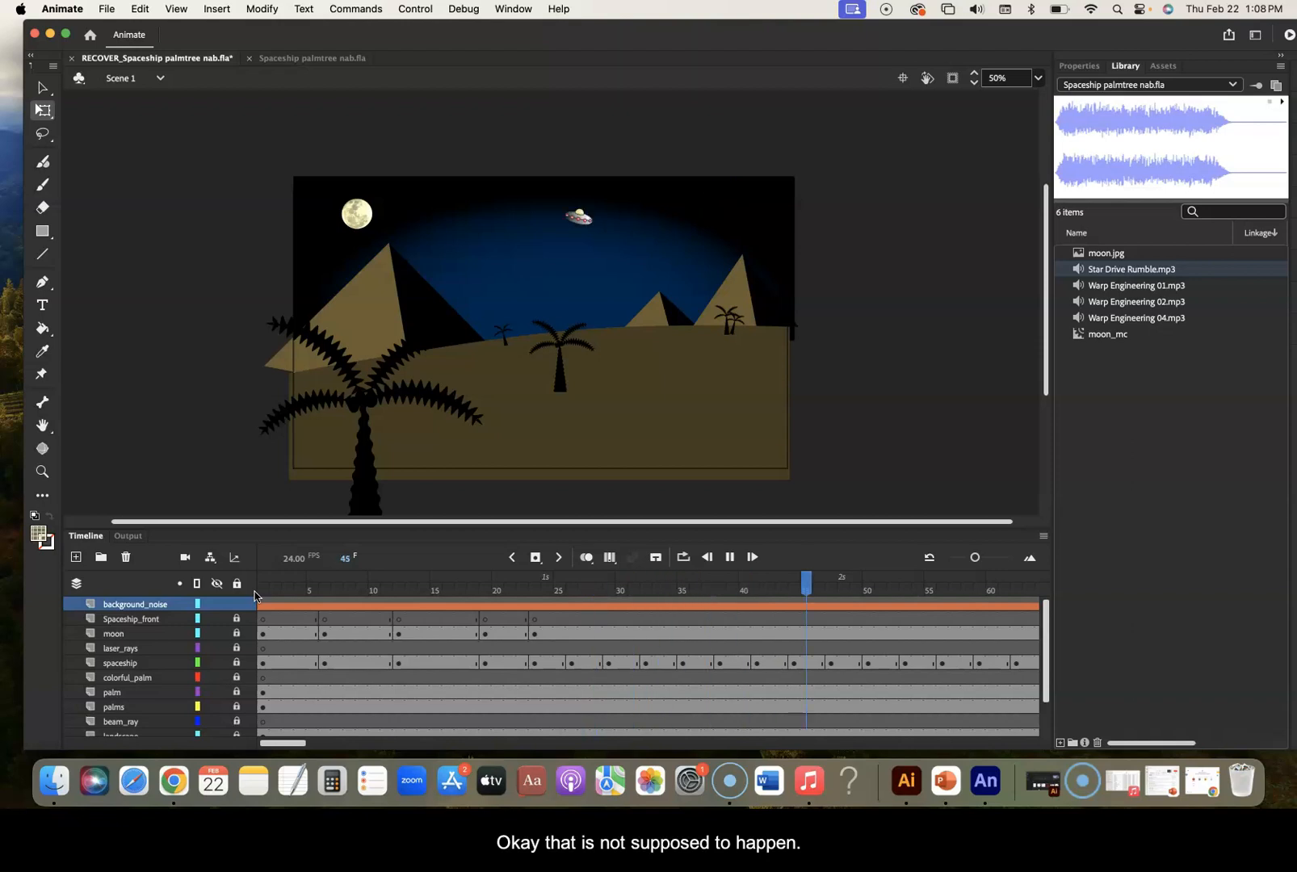
key(Return)
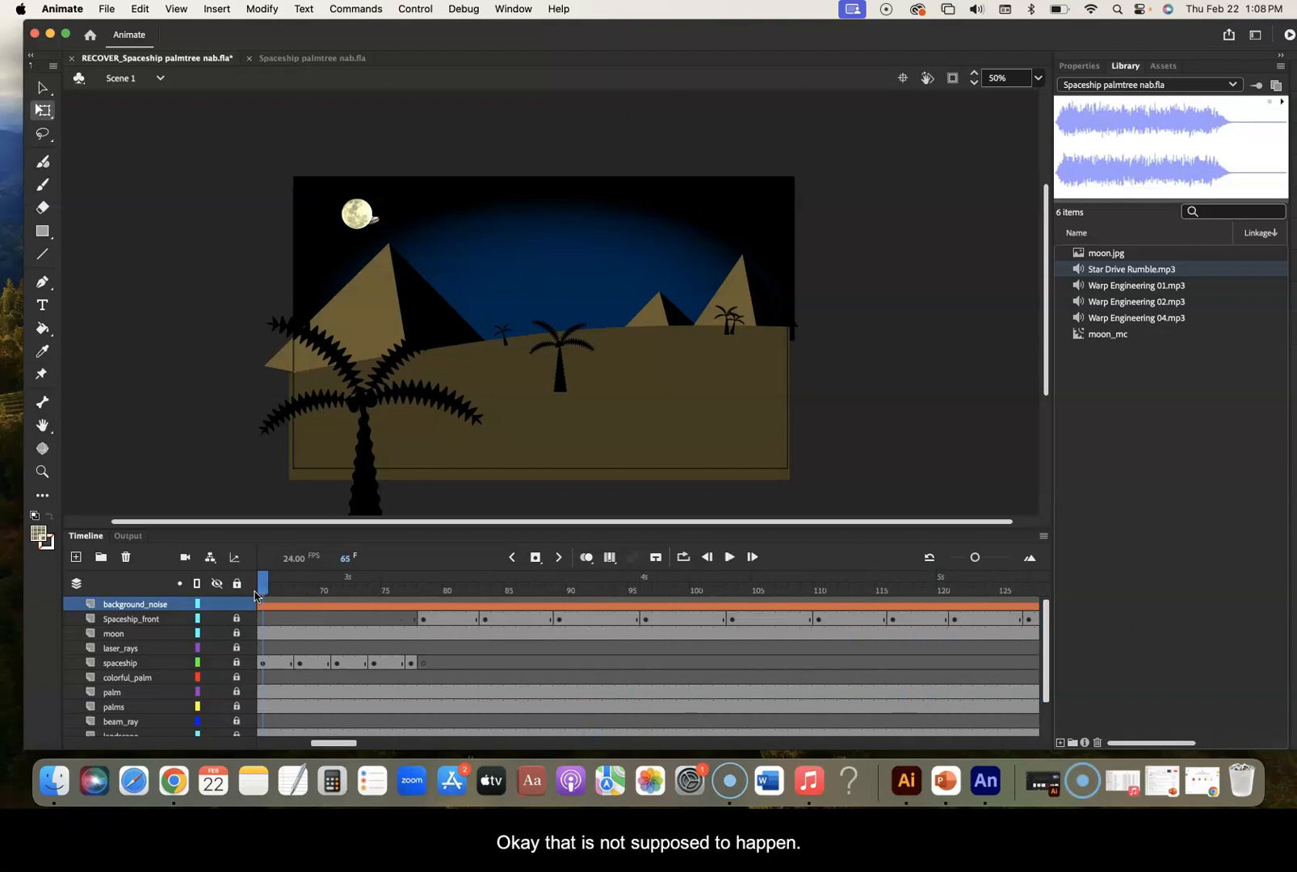
drag(260, 583, 196, 585)
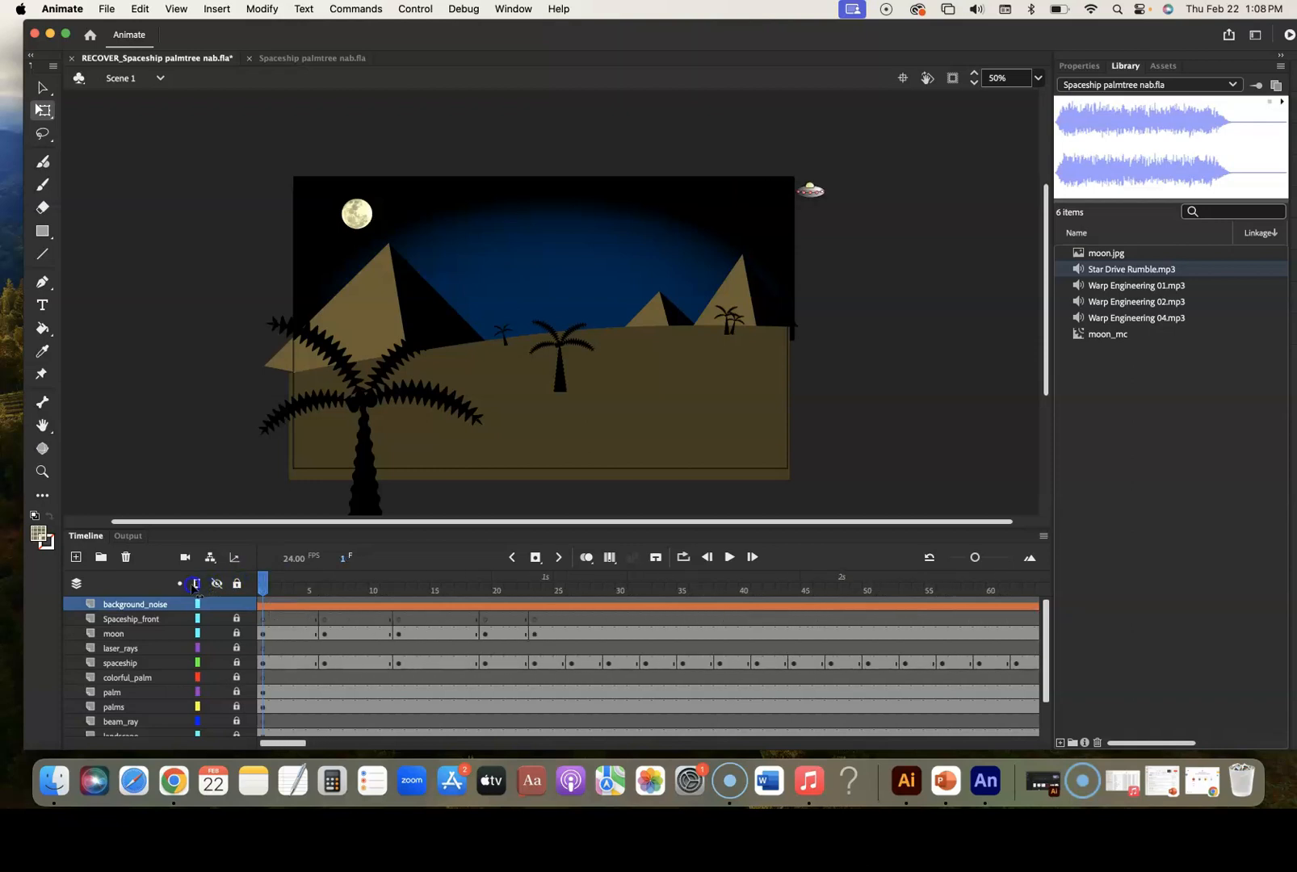
Adjust the system sound volume and preview Star Drive Rumble.mp3 in the library again
click(976, 9)
click(1047, 58)
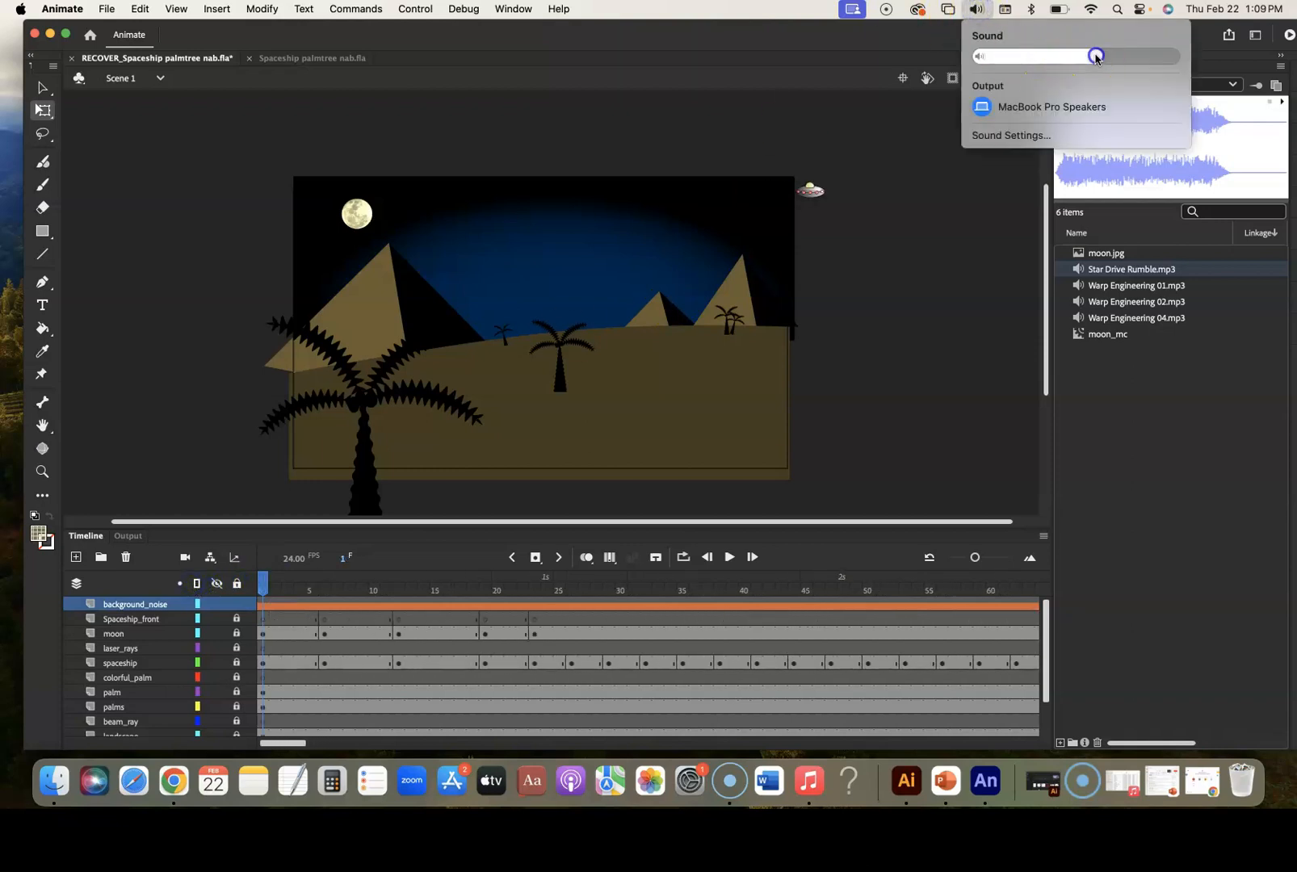
click(979, 8)
click(1273, 98)
click(1282, 105)
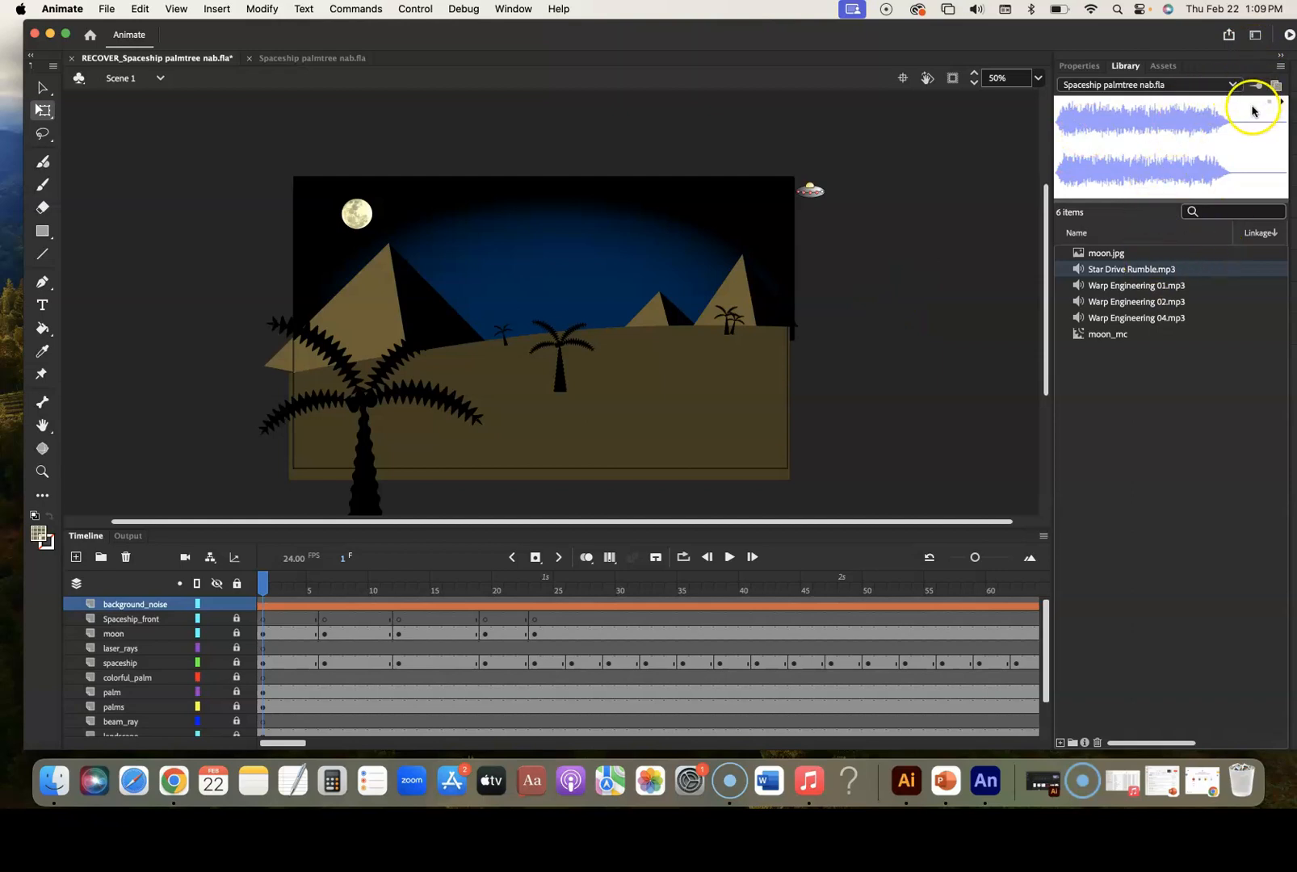
Check which document the library belongs to and try to add Star Drive Rumble.mp3 to the timeline
click(1232, 86)
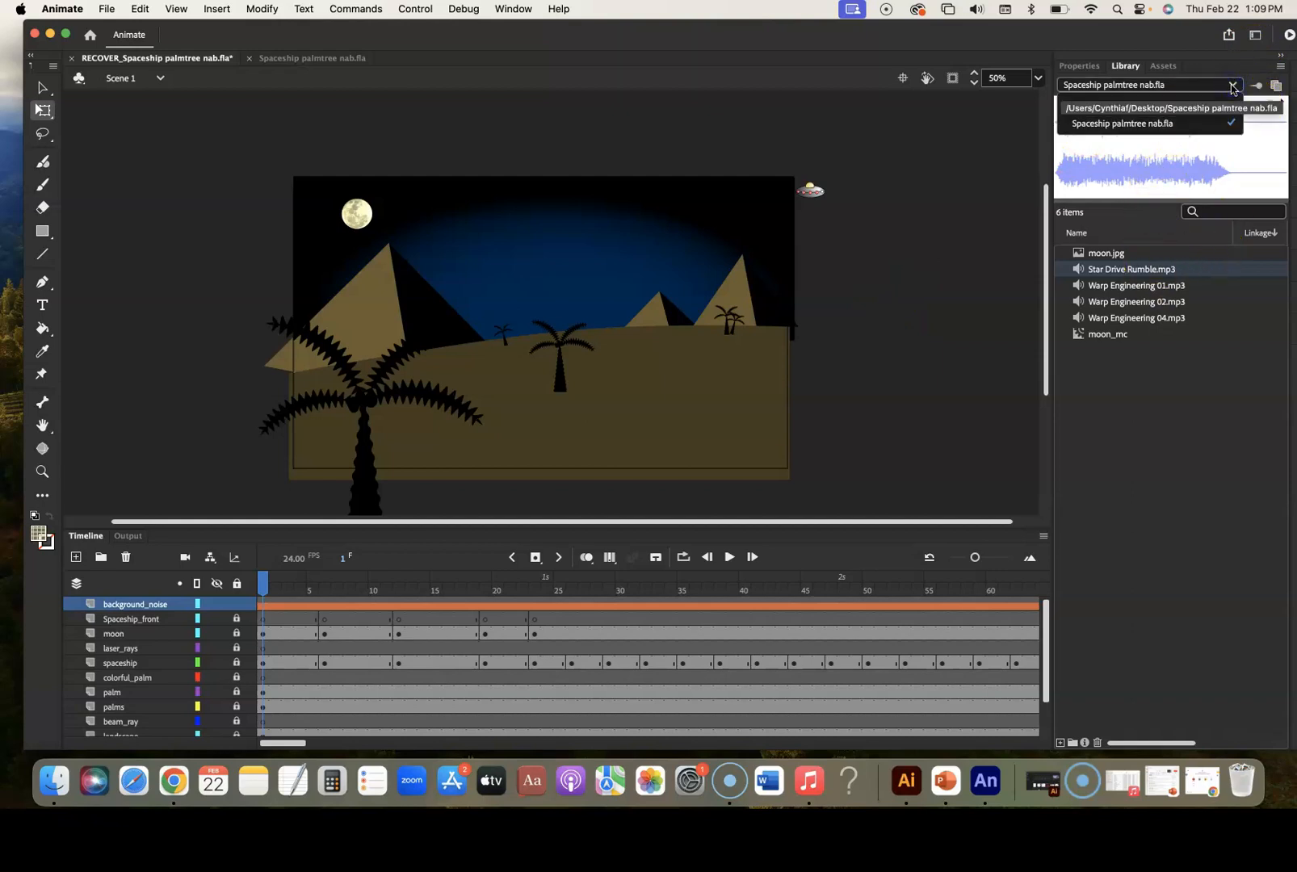
click(1232, 86)
click(1178, 400)
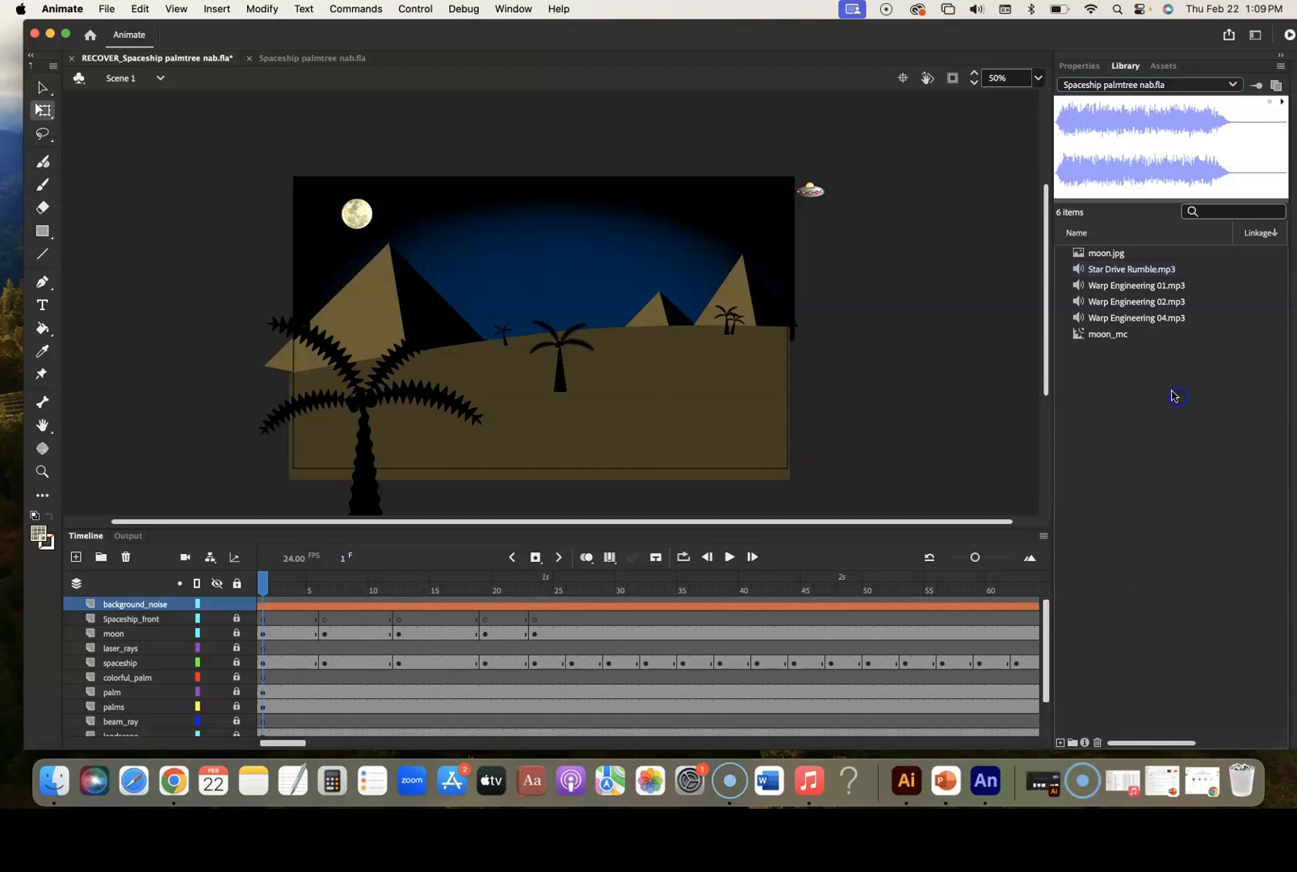
click(1118, 272)
drag(1118, 272, 429, 638)
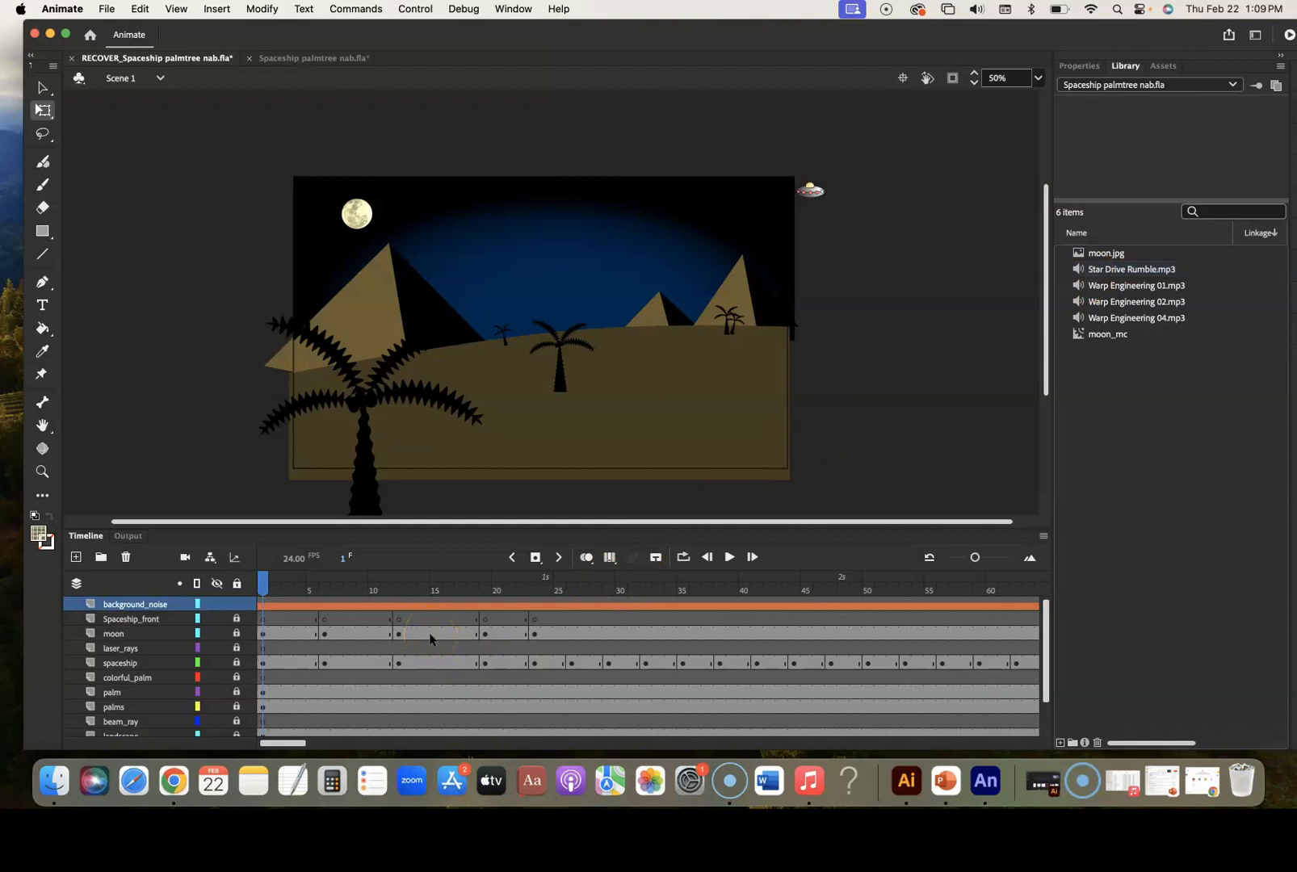
Undo the last several edits and select the background_noise layer
key(super+z)
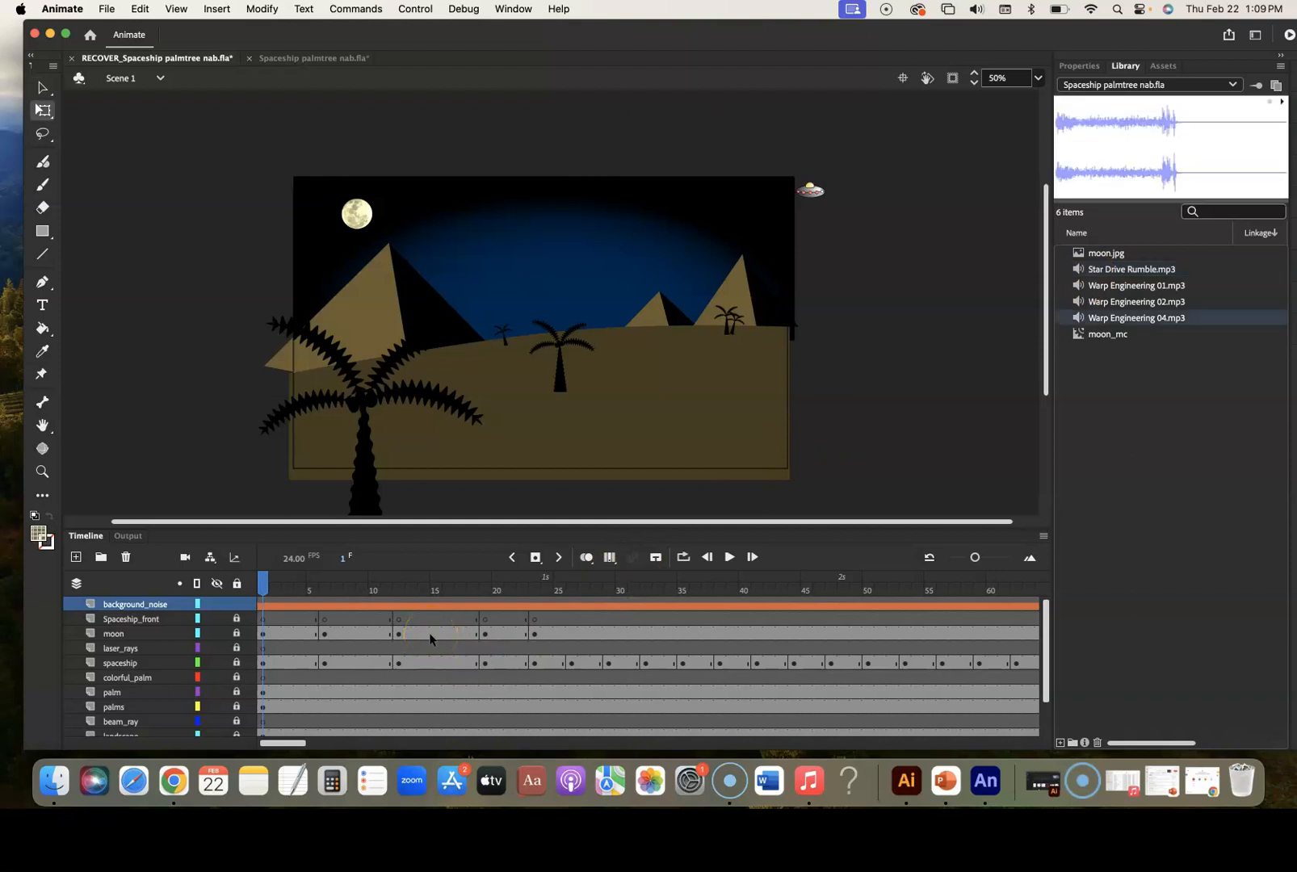
key(super+z)
key(super+z)
key(super+z)
key(super+z)
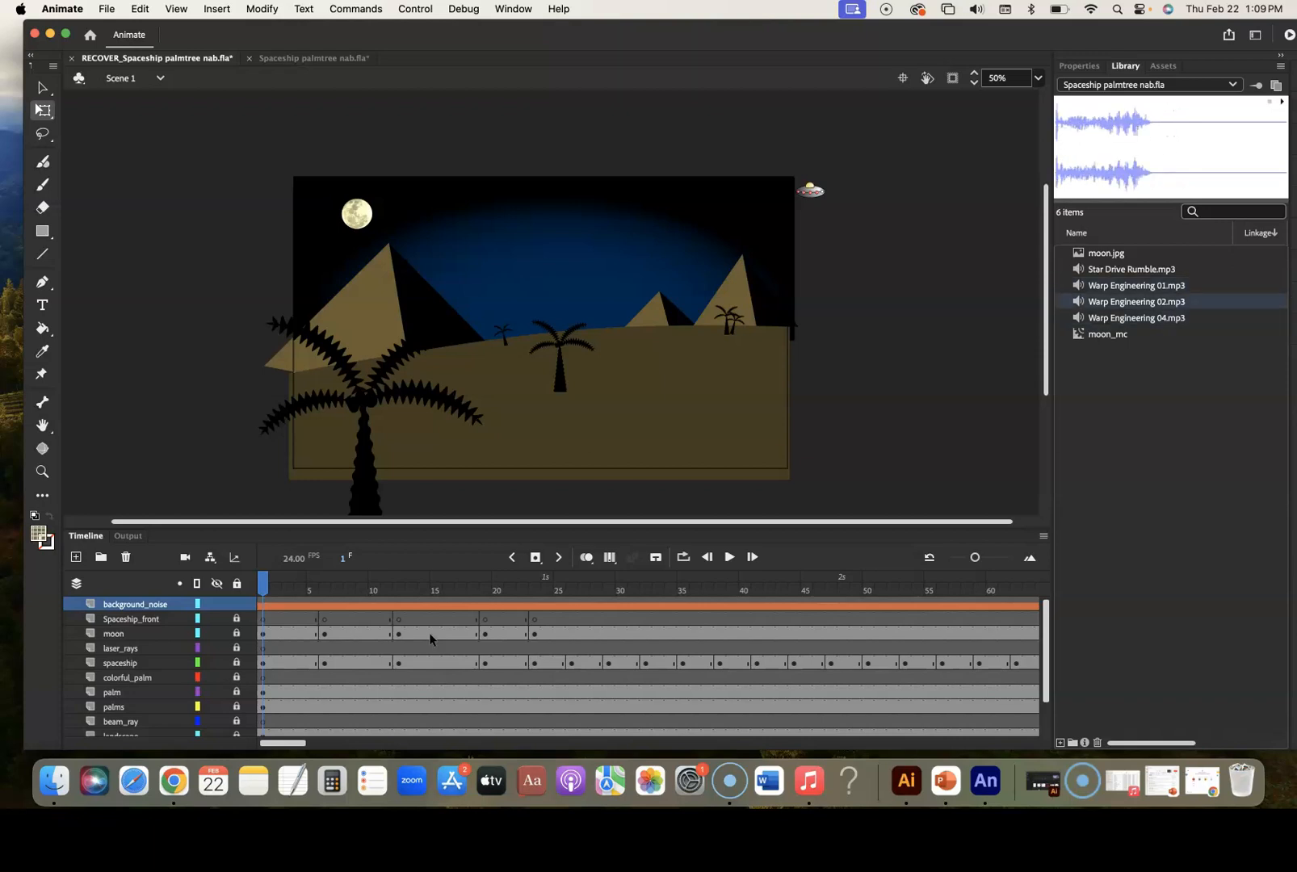
key(super+z)
key(super+z)
click(164, 607)
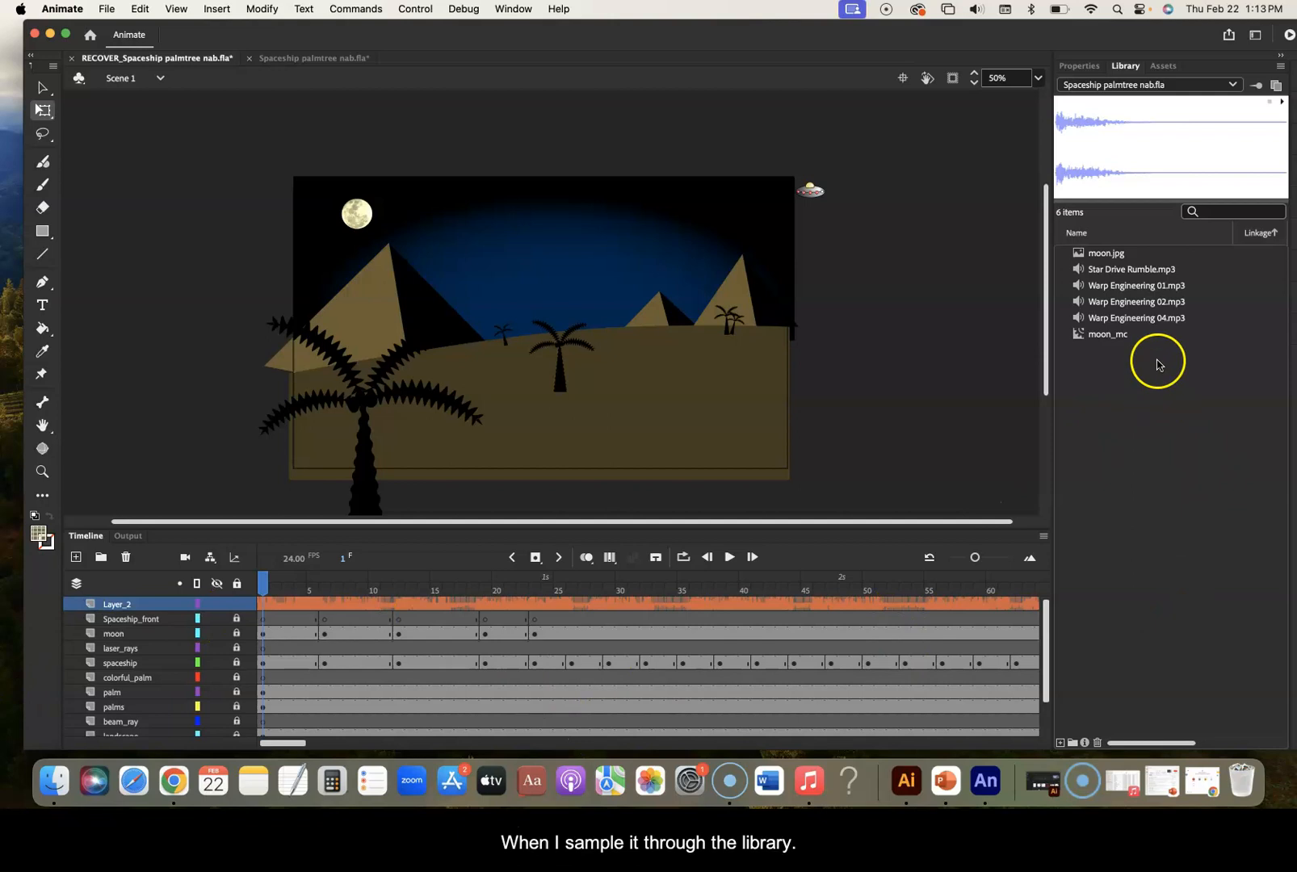
Preview Star Drive Rumble.mp3 from the library and raise the system sound volume to about half
click(1156, 269)
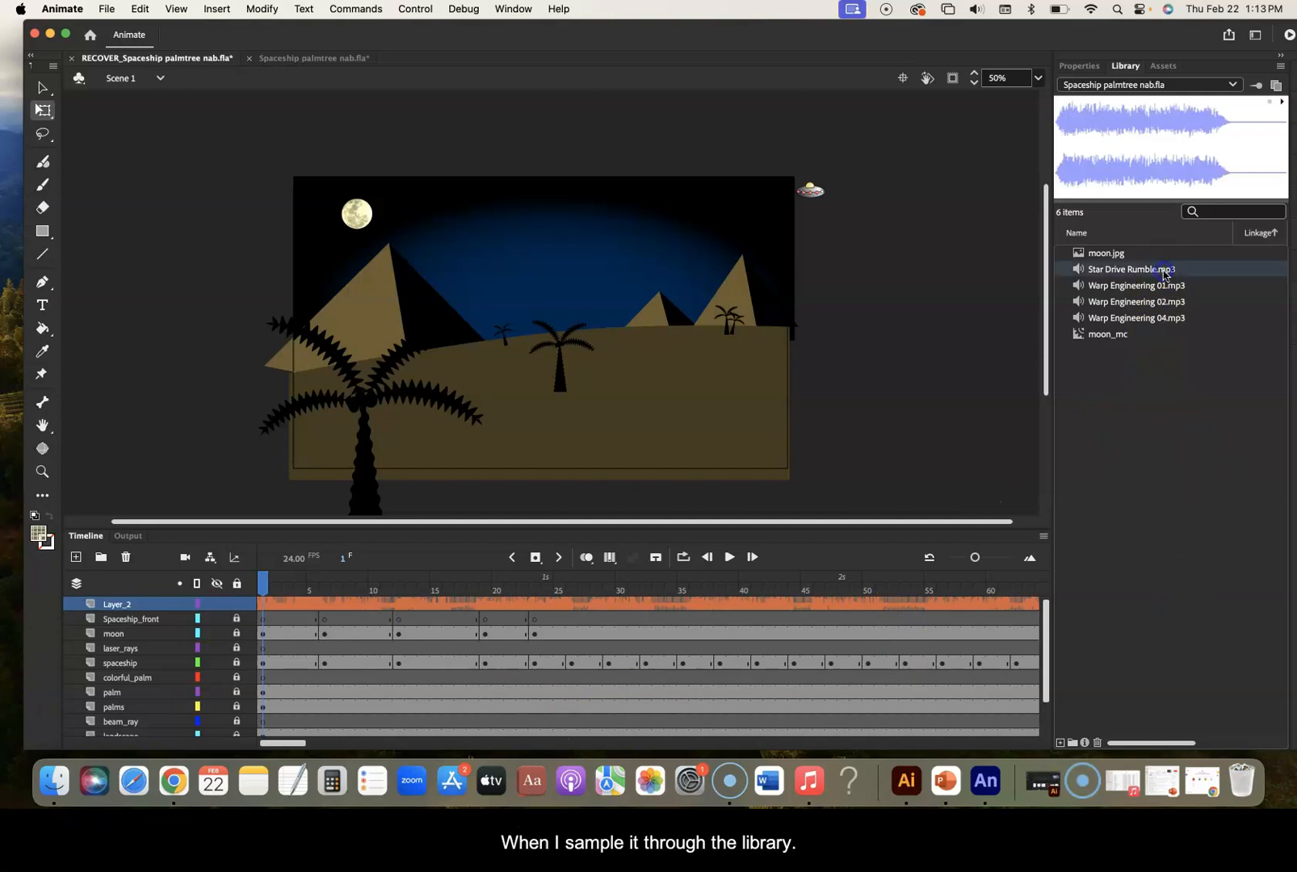
click(1282, 105)
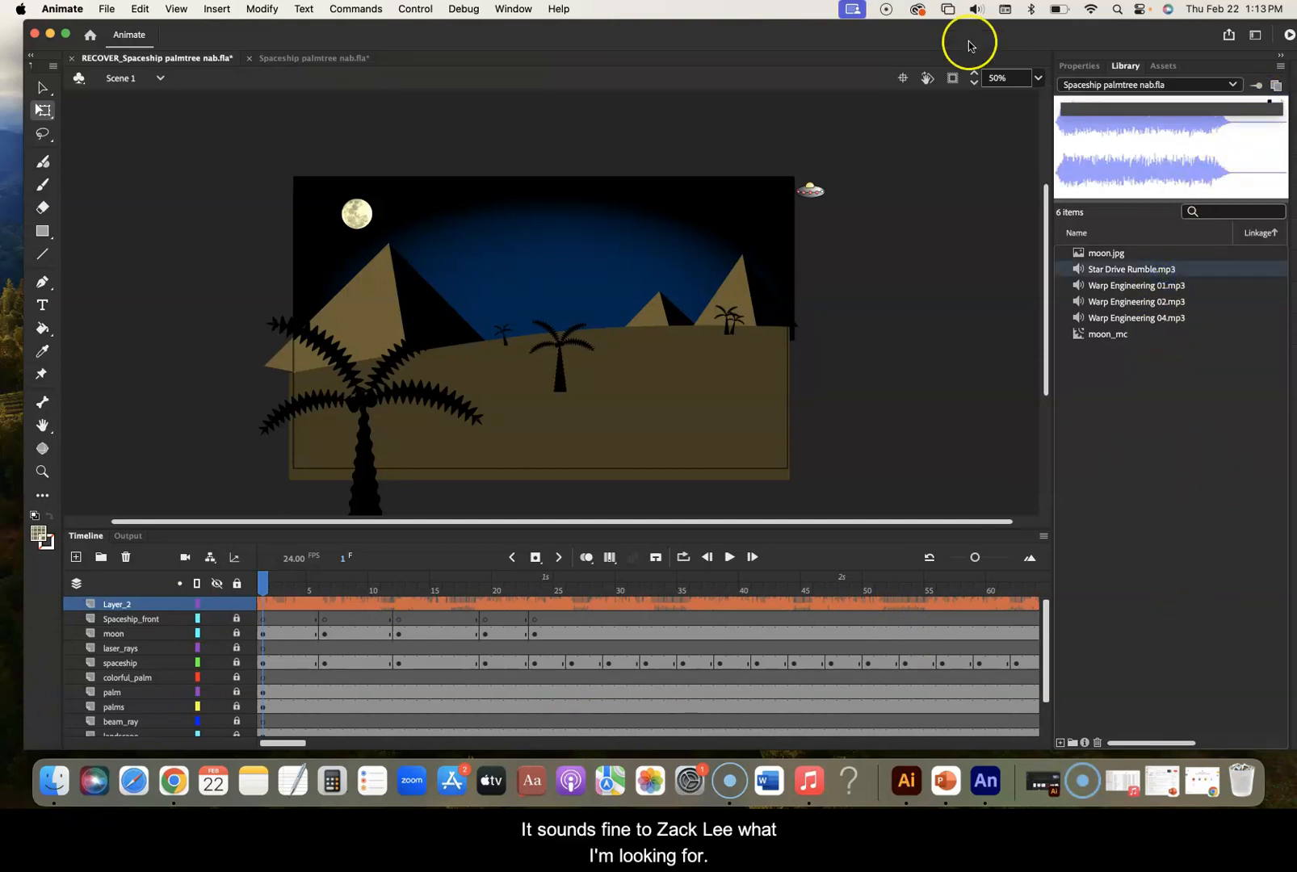
click(976, 9)
drag(1019, 58, 1070, 59)
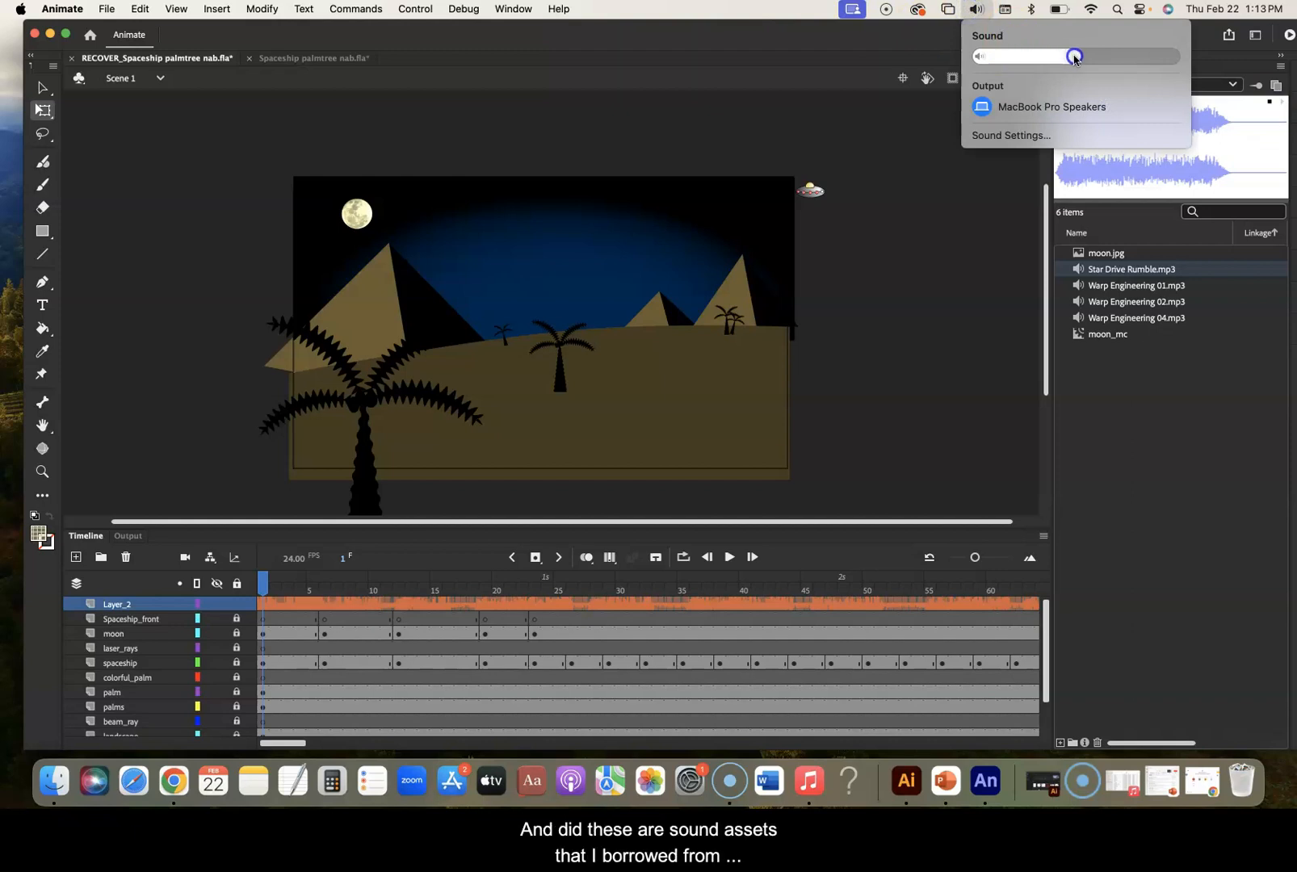
click(975, 9)
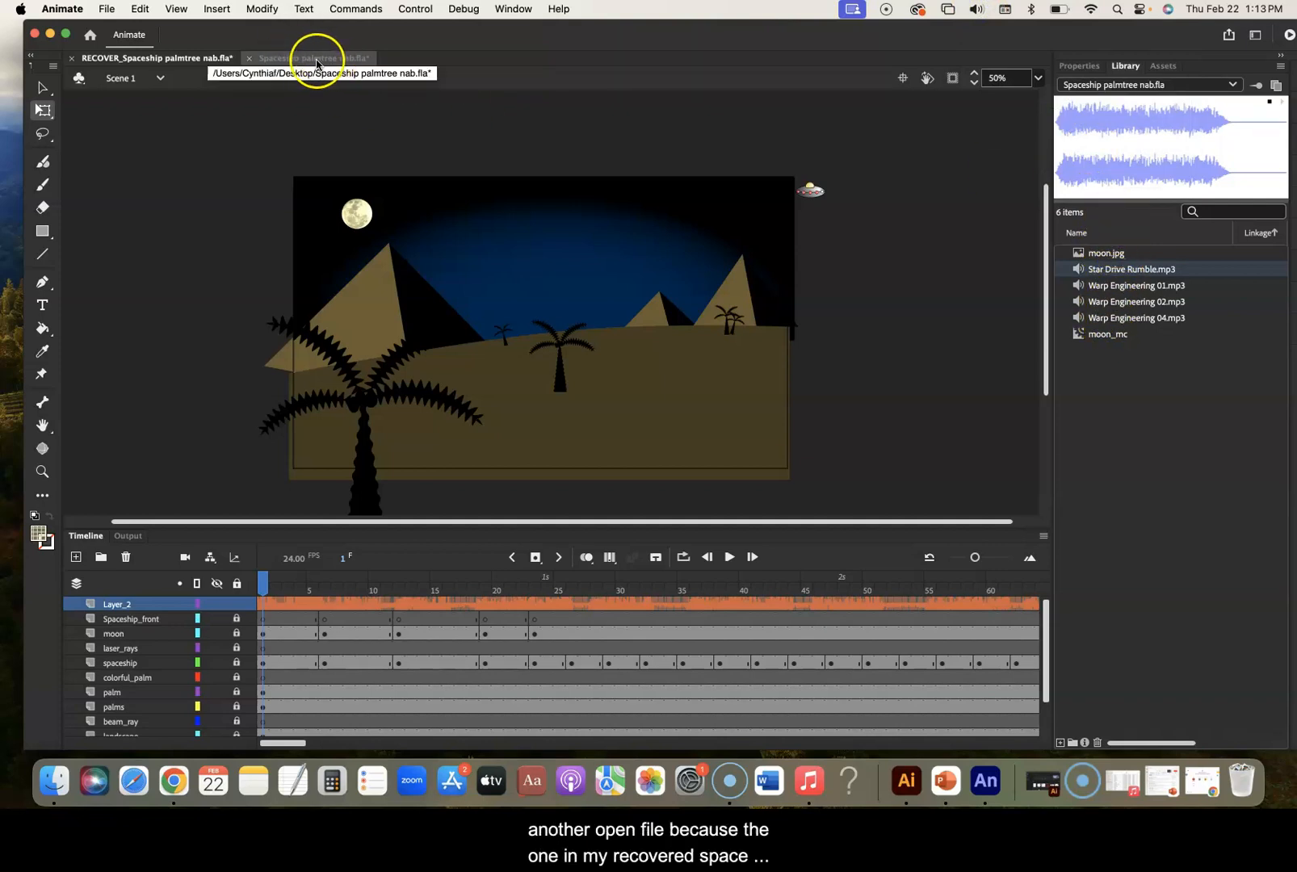
Switch to the Spaceship palmtree nab.fla document, look through its Warp Engineering sounds, and preview Warp Engineering 04.mp3
click(180, 63)
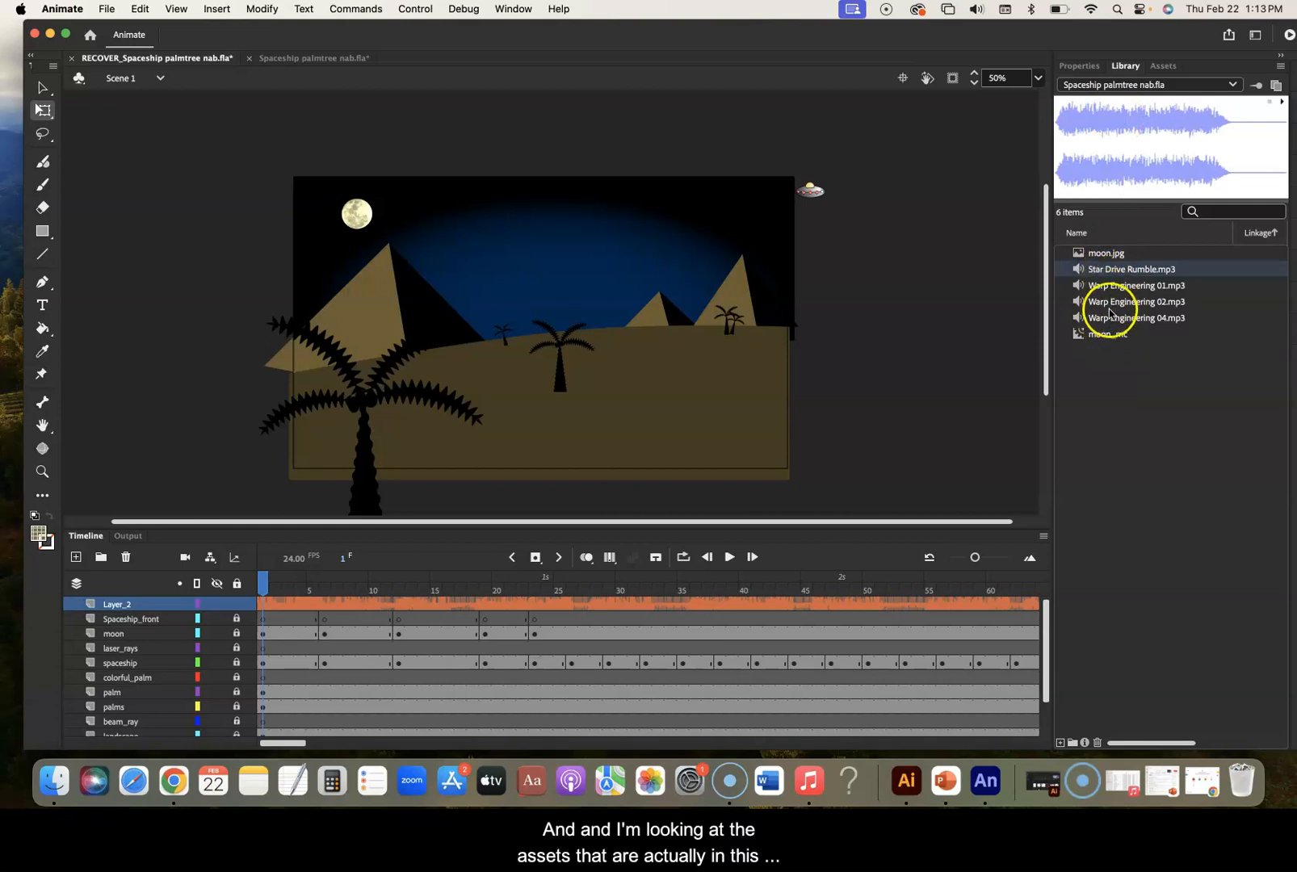
click(321, 61)
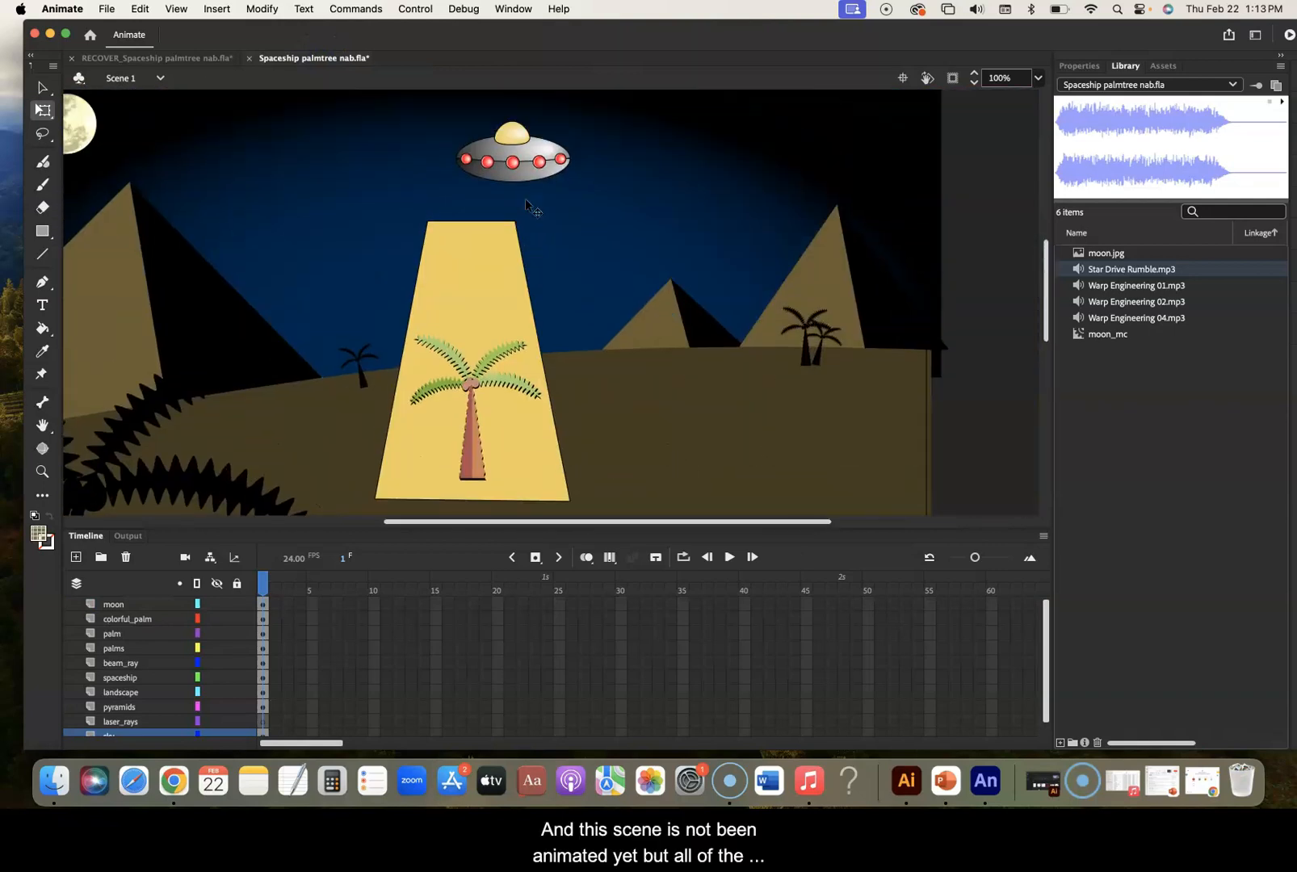
click(1113, 285)
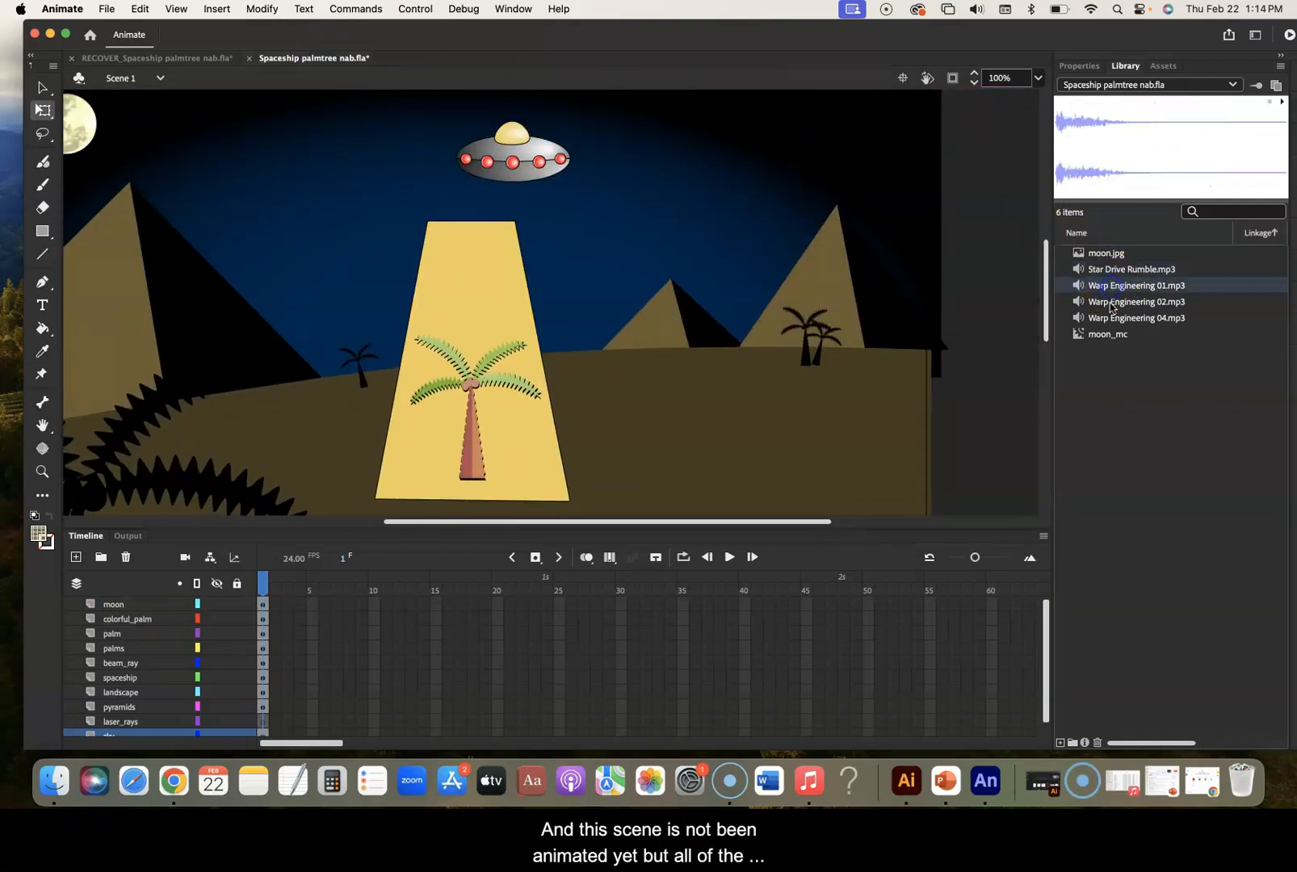
click(1113, 301)
click(1111, 316)
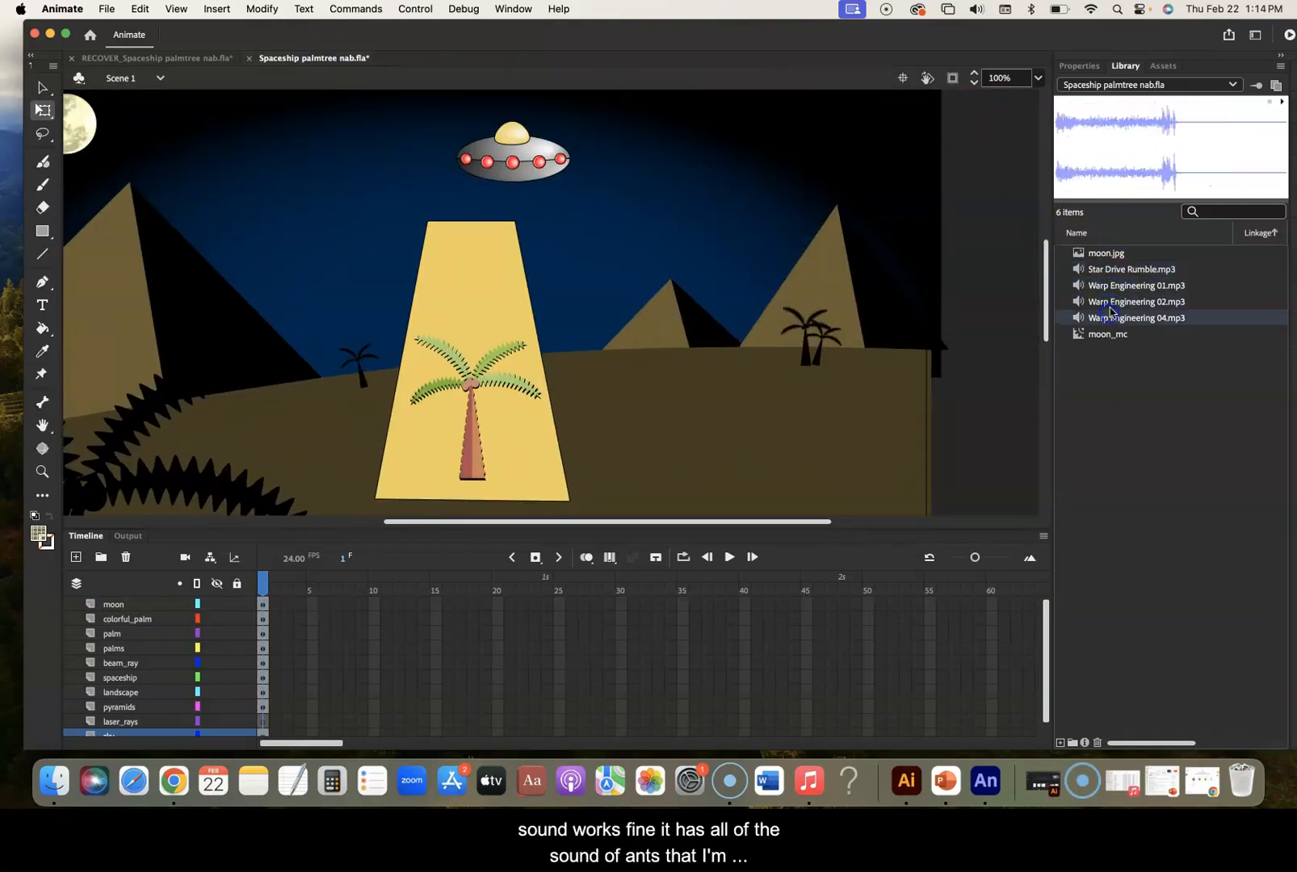
click(1280, 103)
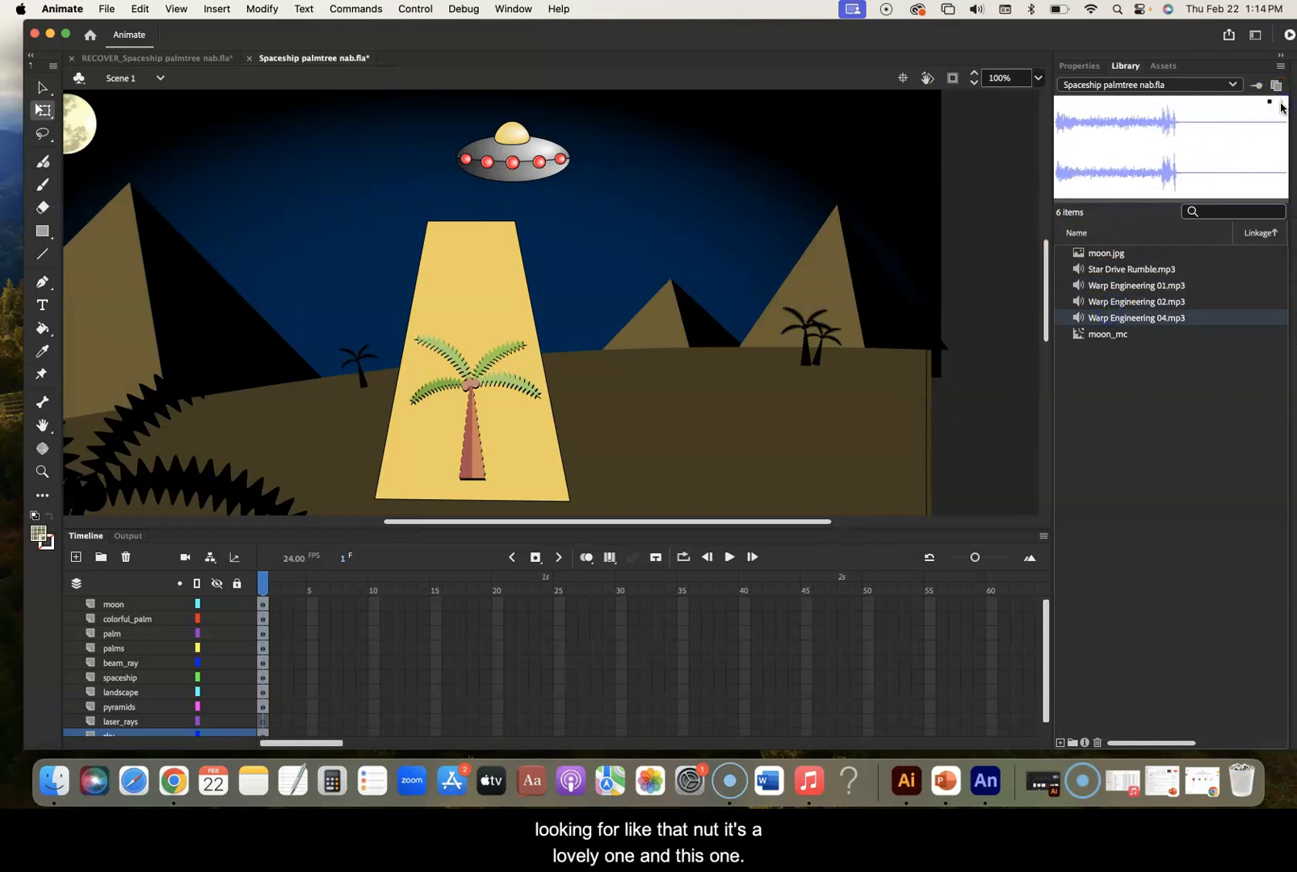
click(1281, 105)
Preview the library sounds Warp Engineering 02.mp3, Warp Engineering 01.mp3 and Star Drive Rumble.mp3
click(1132, 302)
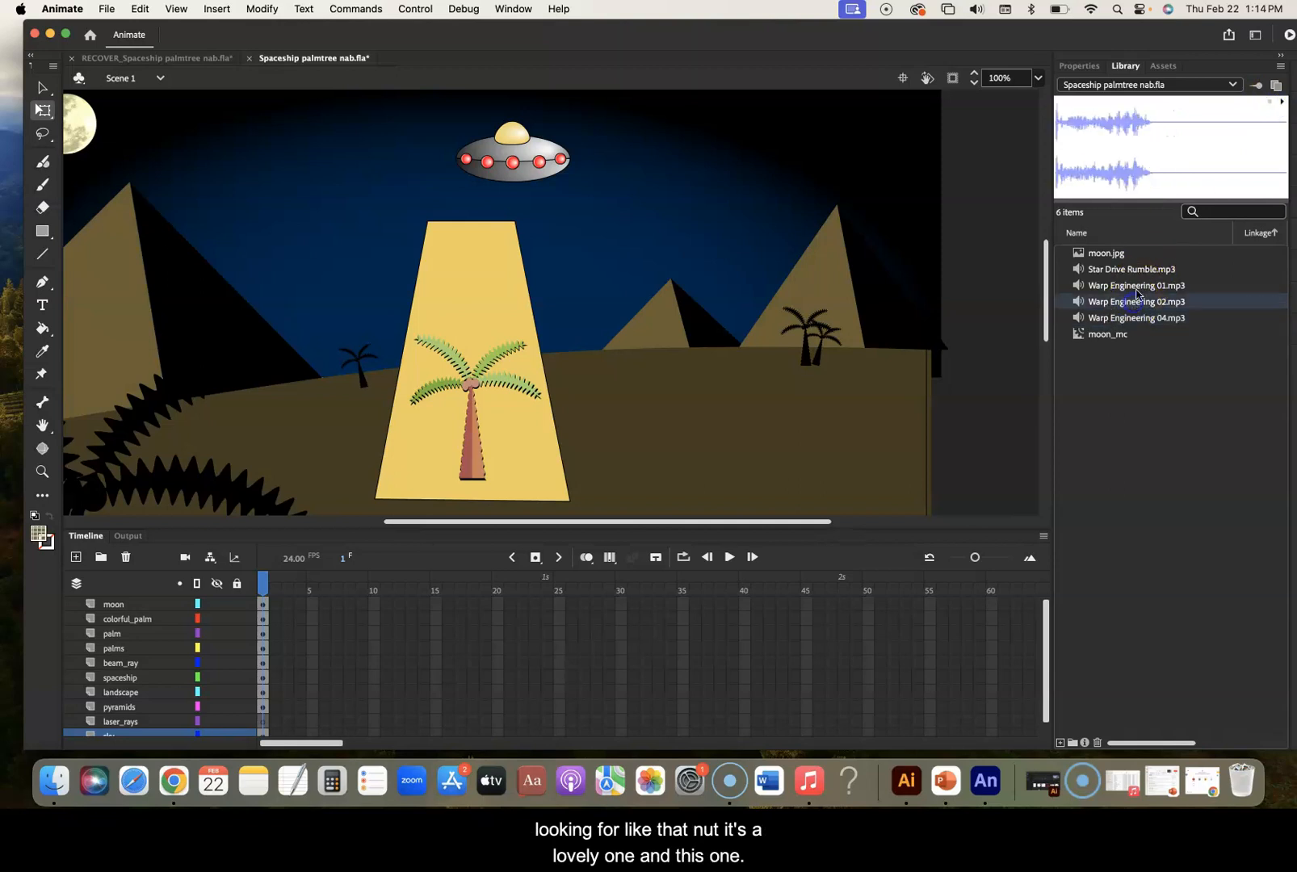
click(1280, 103)
click(1135, 289)
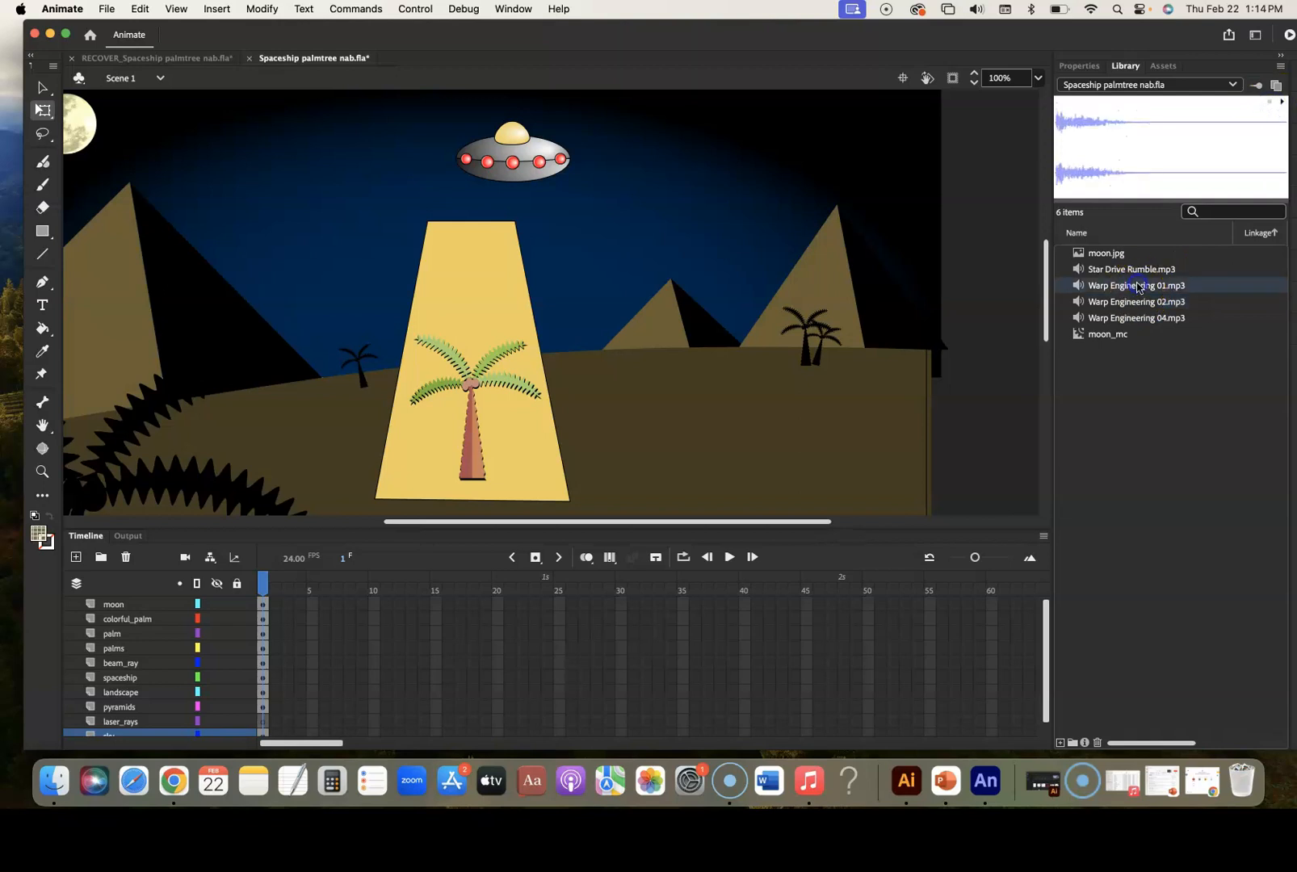
click(1279, 106)
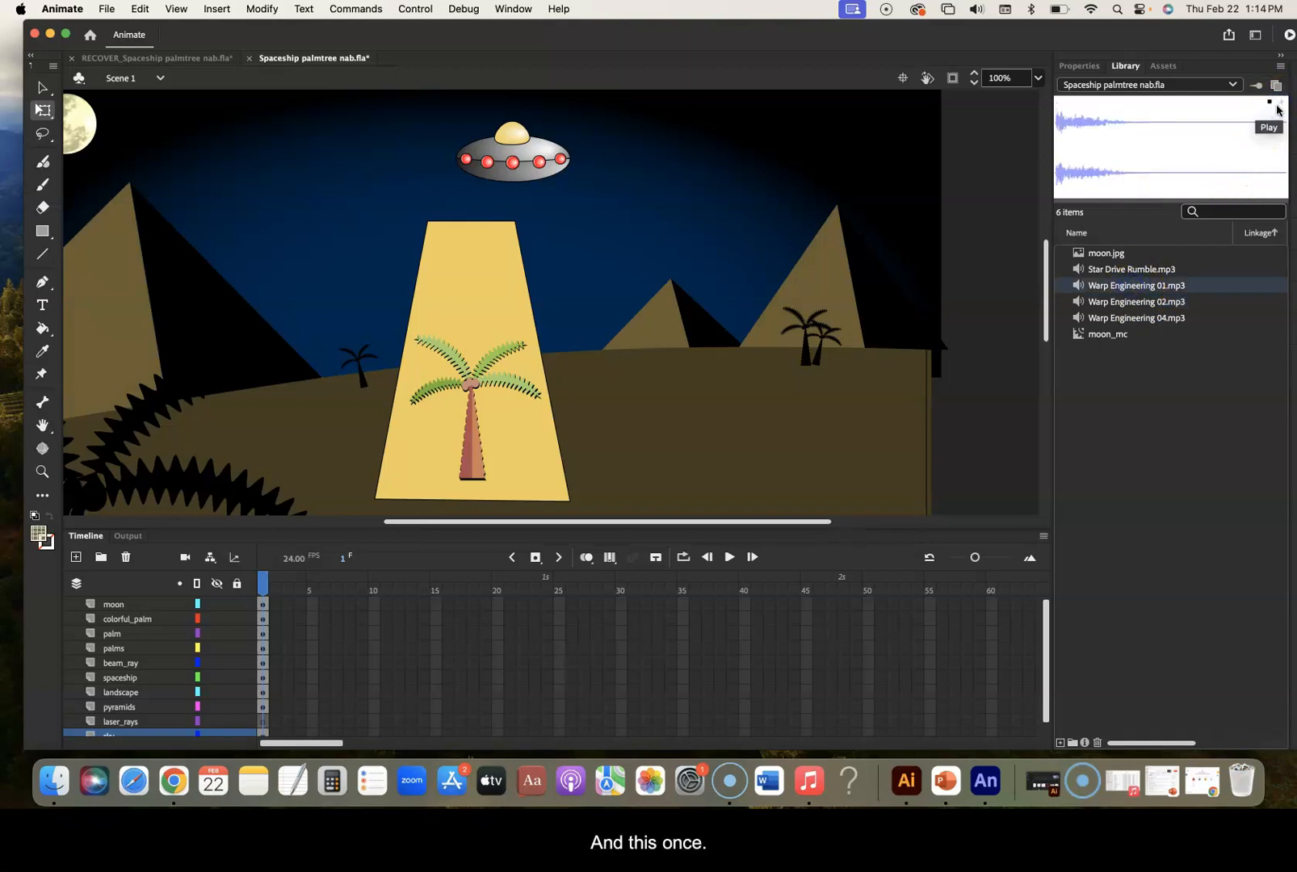
click(1144, 269)
click(1269, 85)
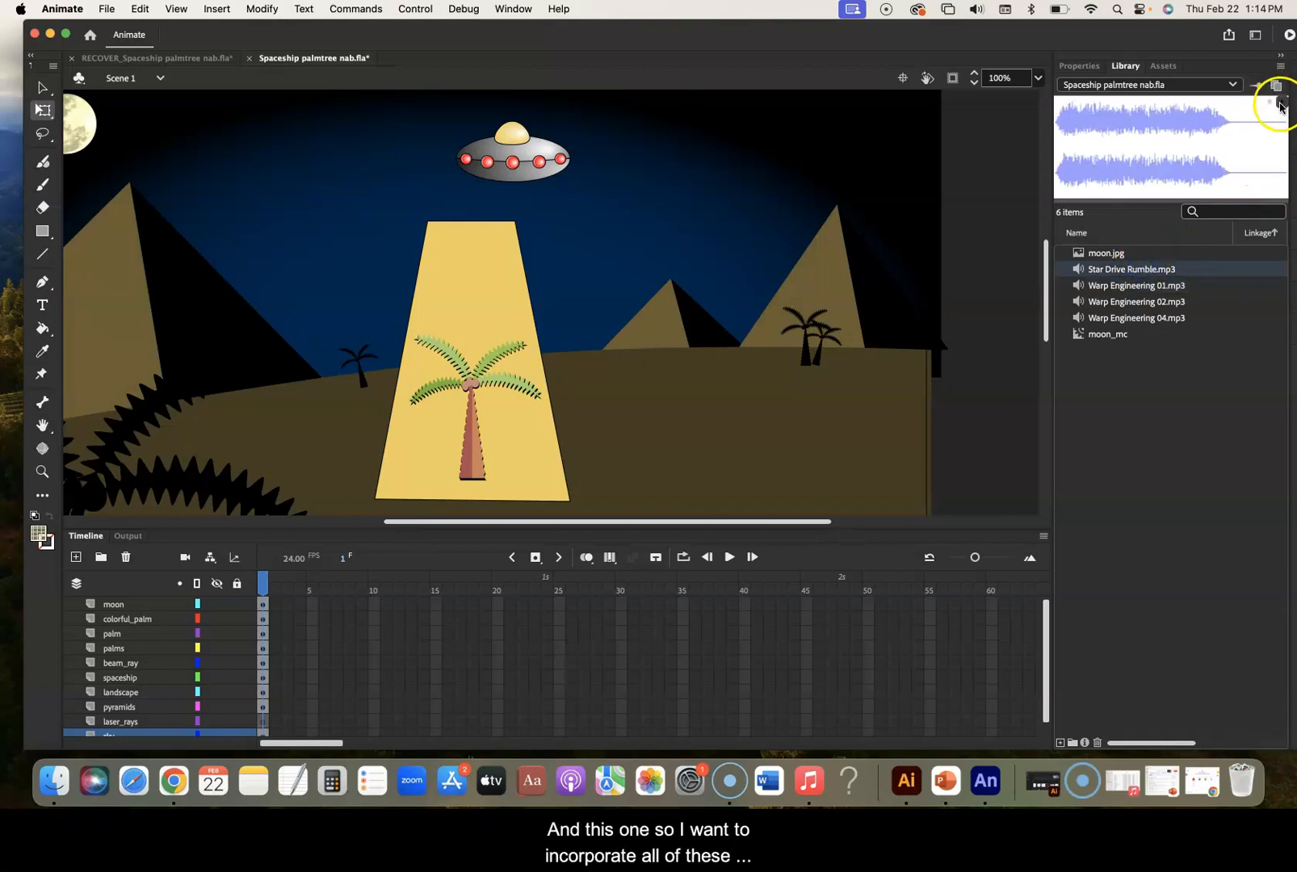
Switch to the RECOVER_Spaceship palmtree nab.fla document and preview Star Drive Rumble.mp3 from its library
click(1176, 408)
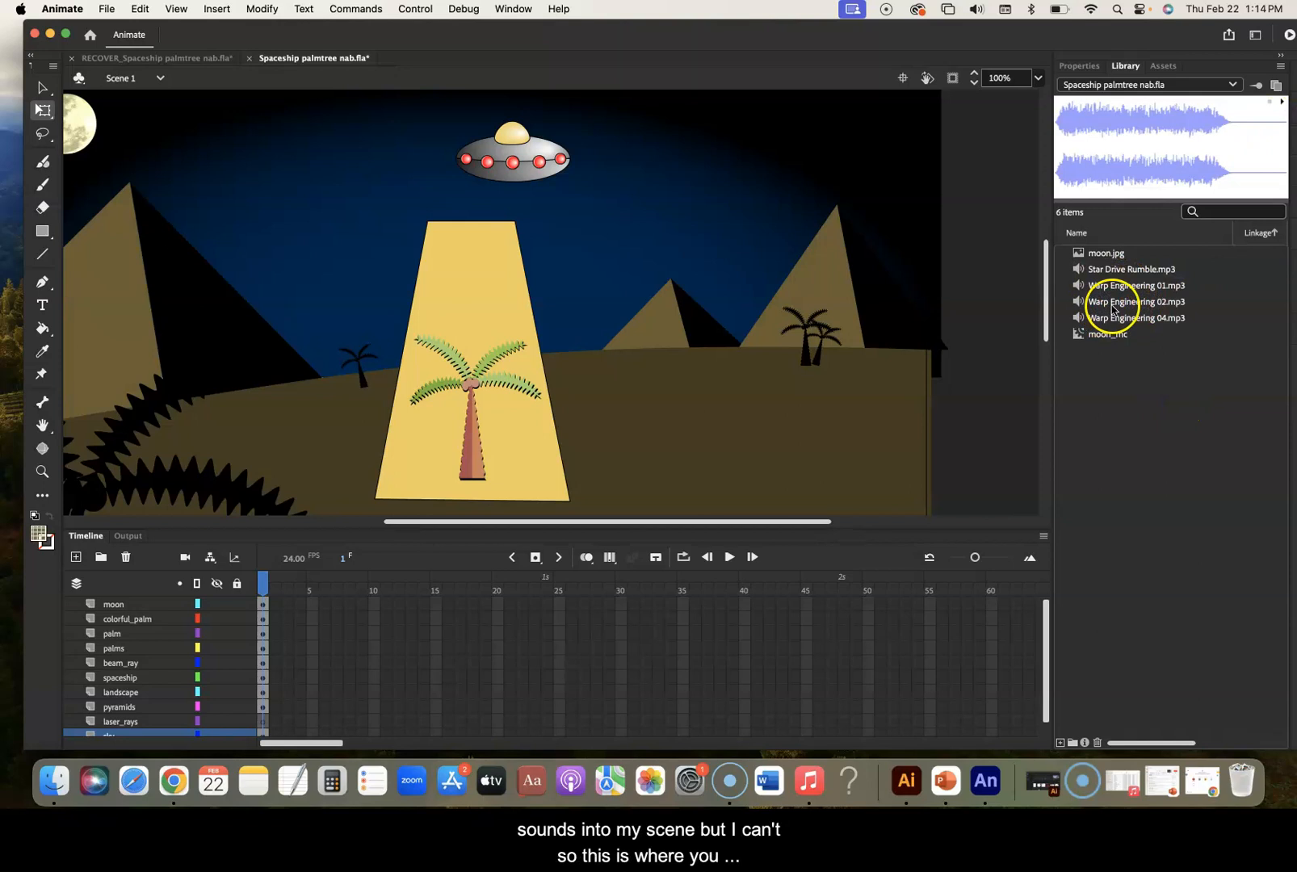
click(178, 63)
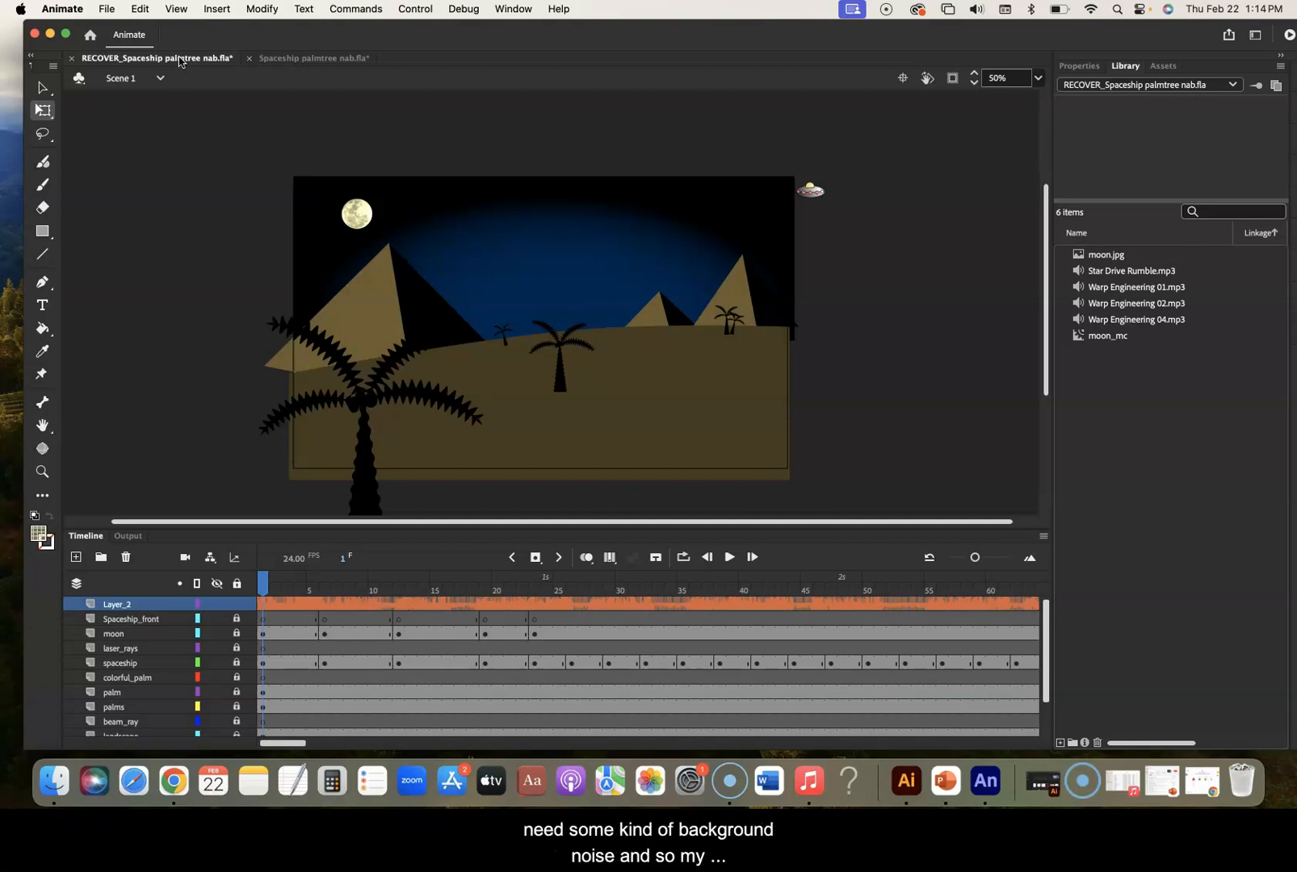
click(1137, 275)
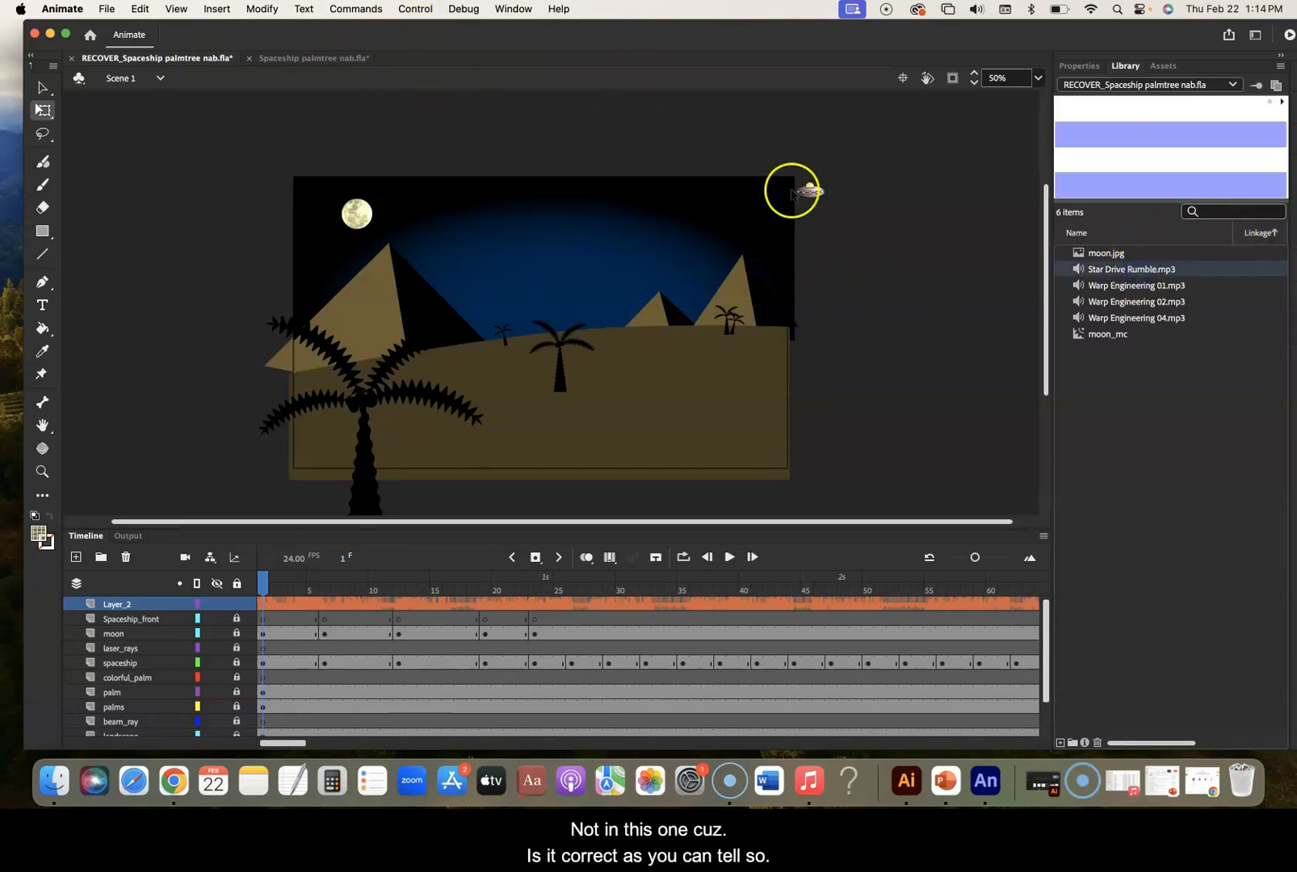
click(1284, 103)
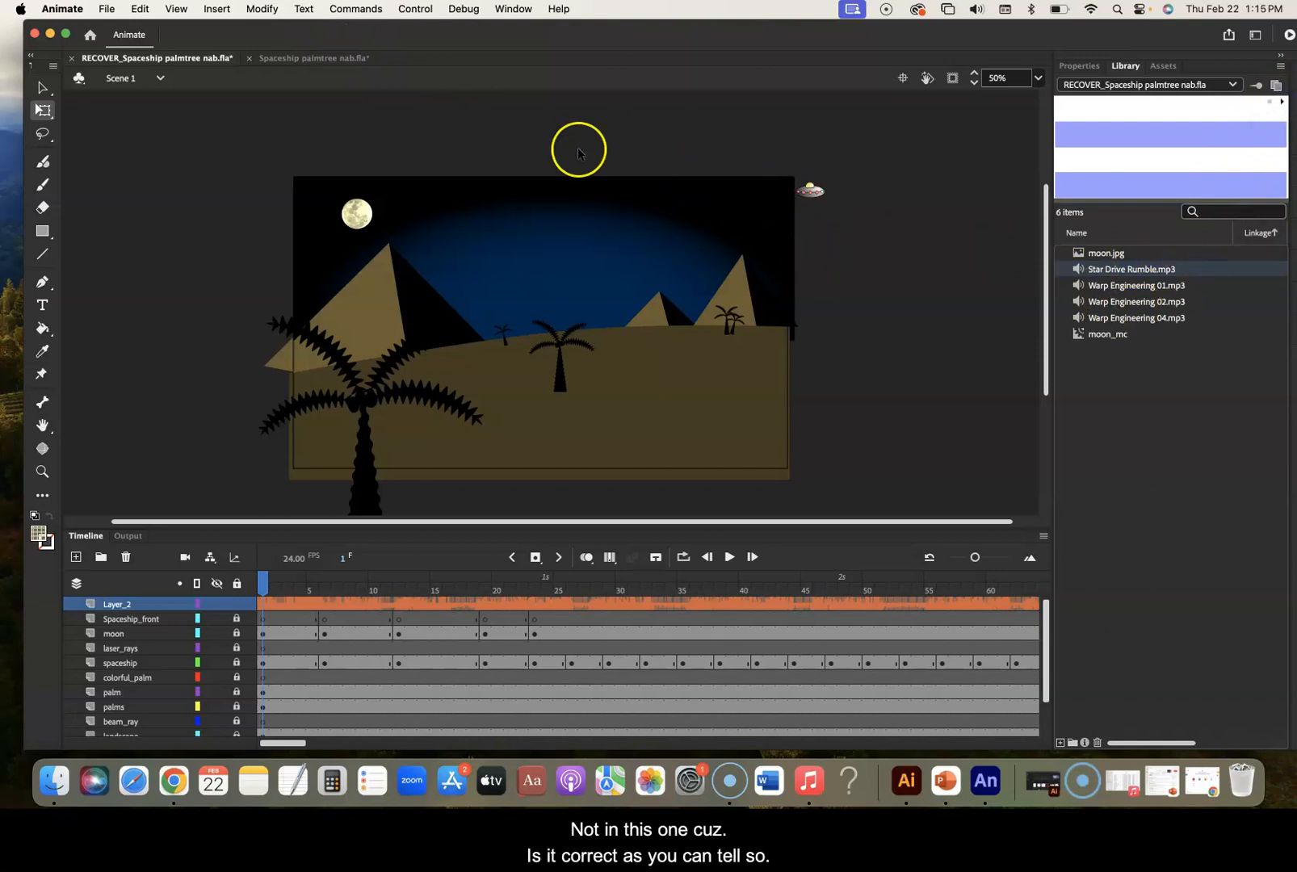
Switch to the Spaceship palmtree nab.fla document, play Star Drive Rumble.mp3 from its library, and stop the playback
click(327, 58)
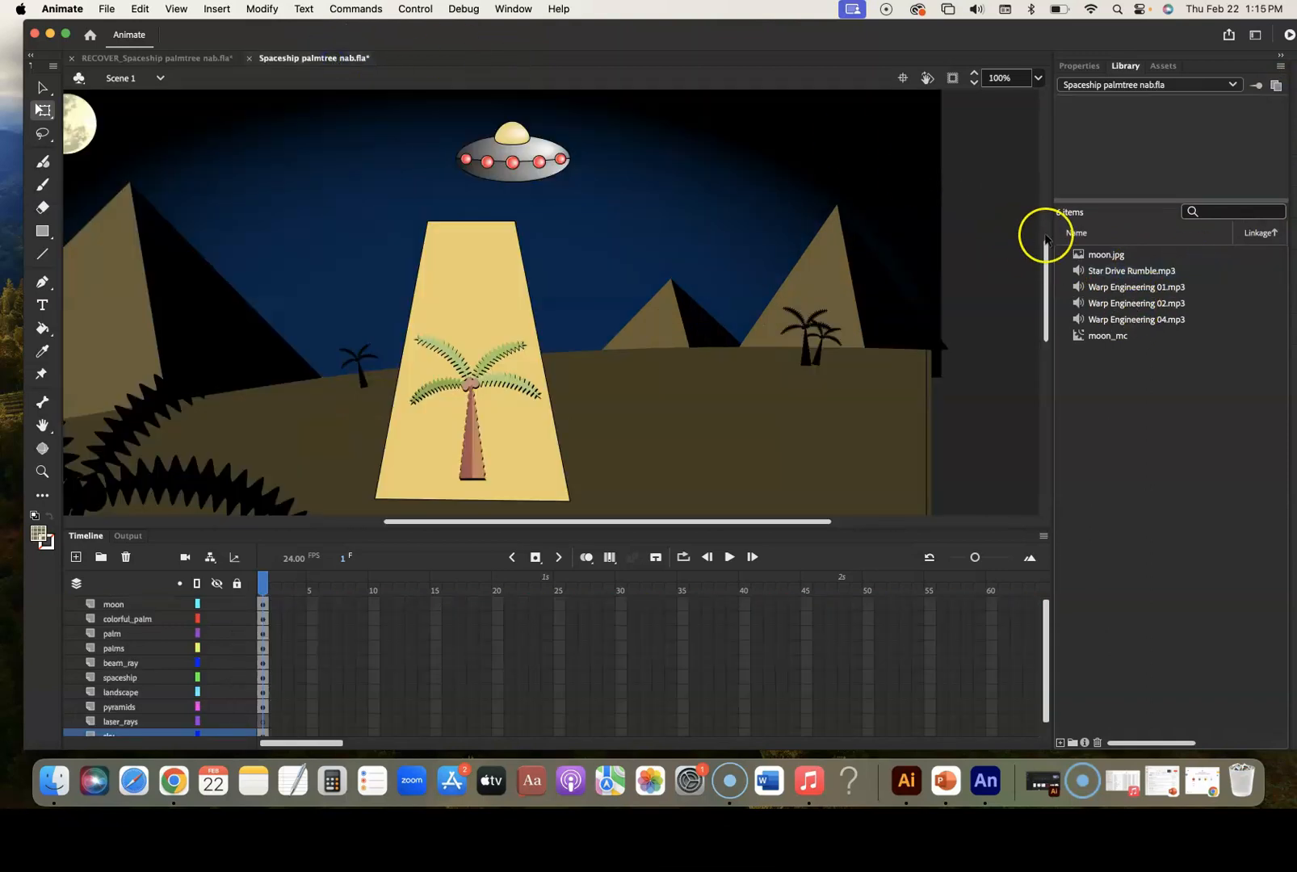
click(1114, 270)
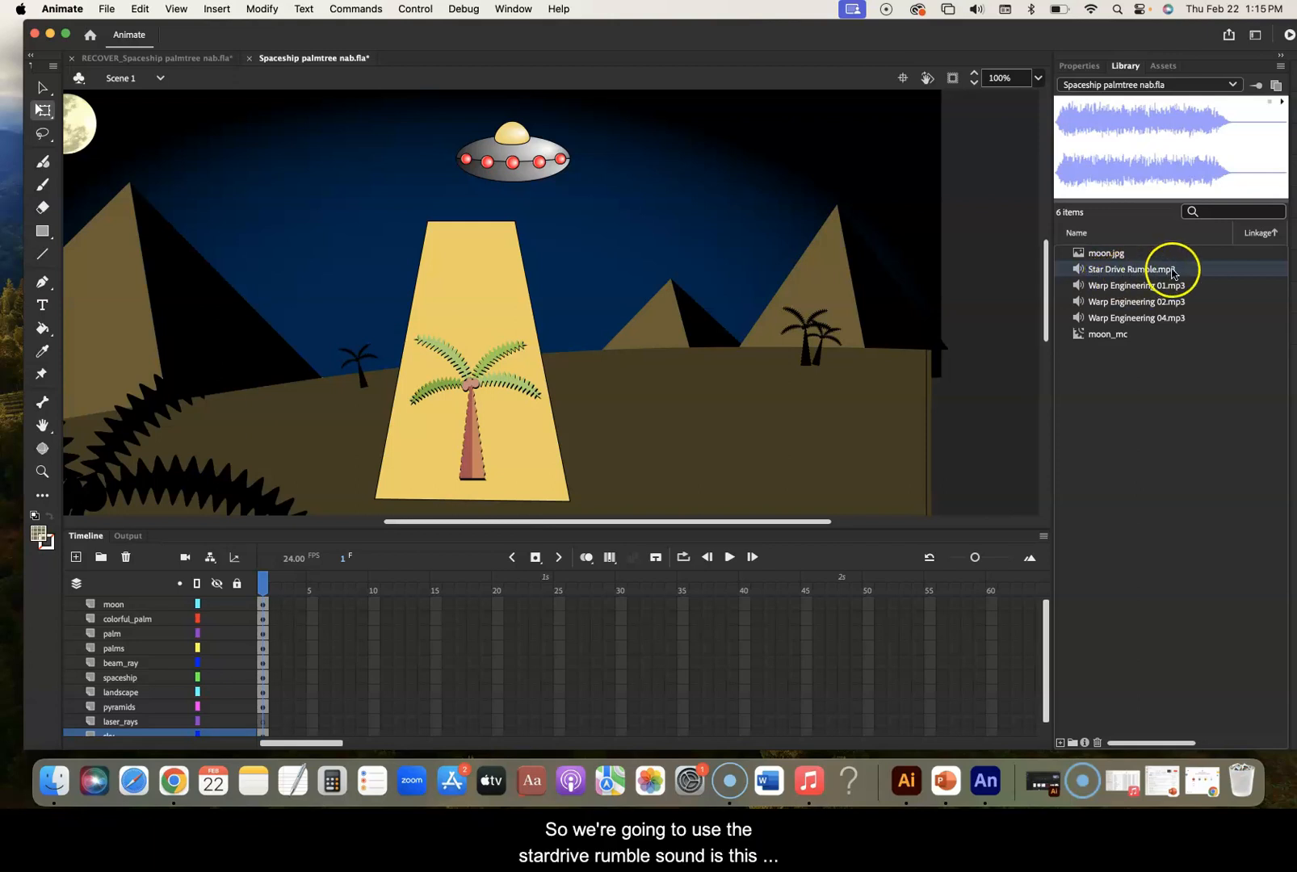
click(1282, 103)
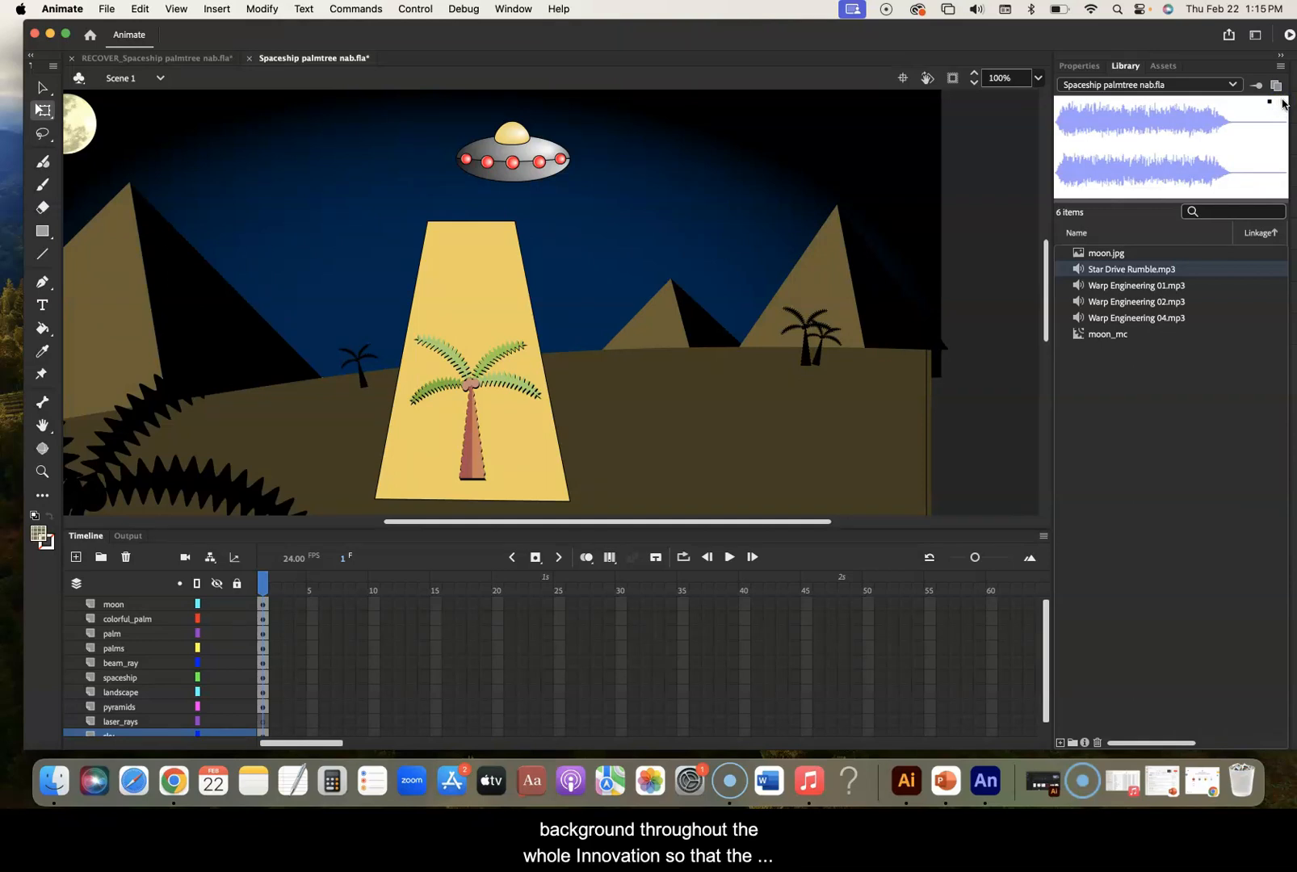
click(1269, 104)
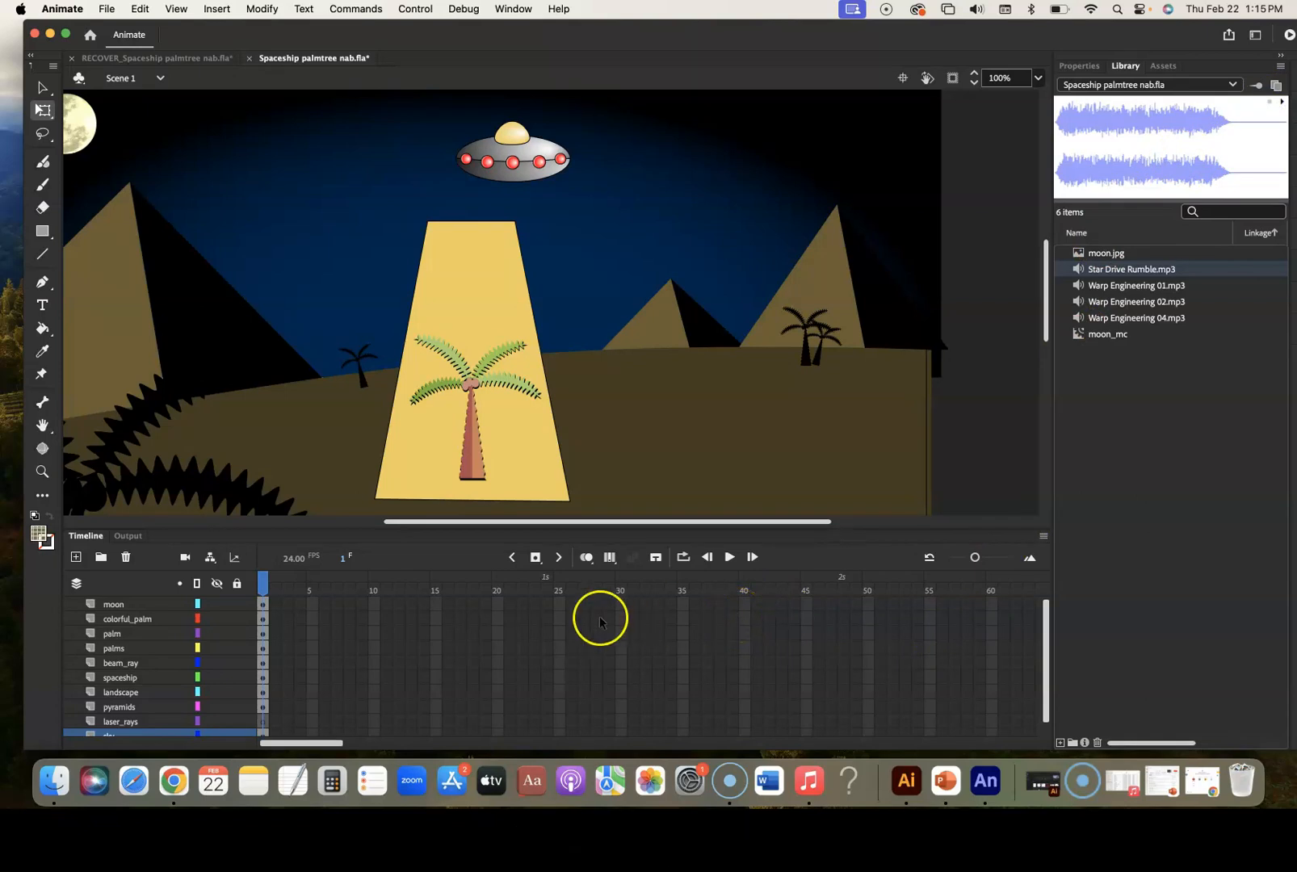
In the RECOVER_Spaceship palmtree nab.fla document, select Layer_2 and place Star Drive Rumble.mp3 from the library on the stage
click(178, 60)
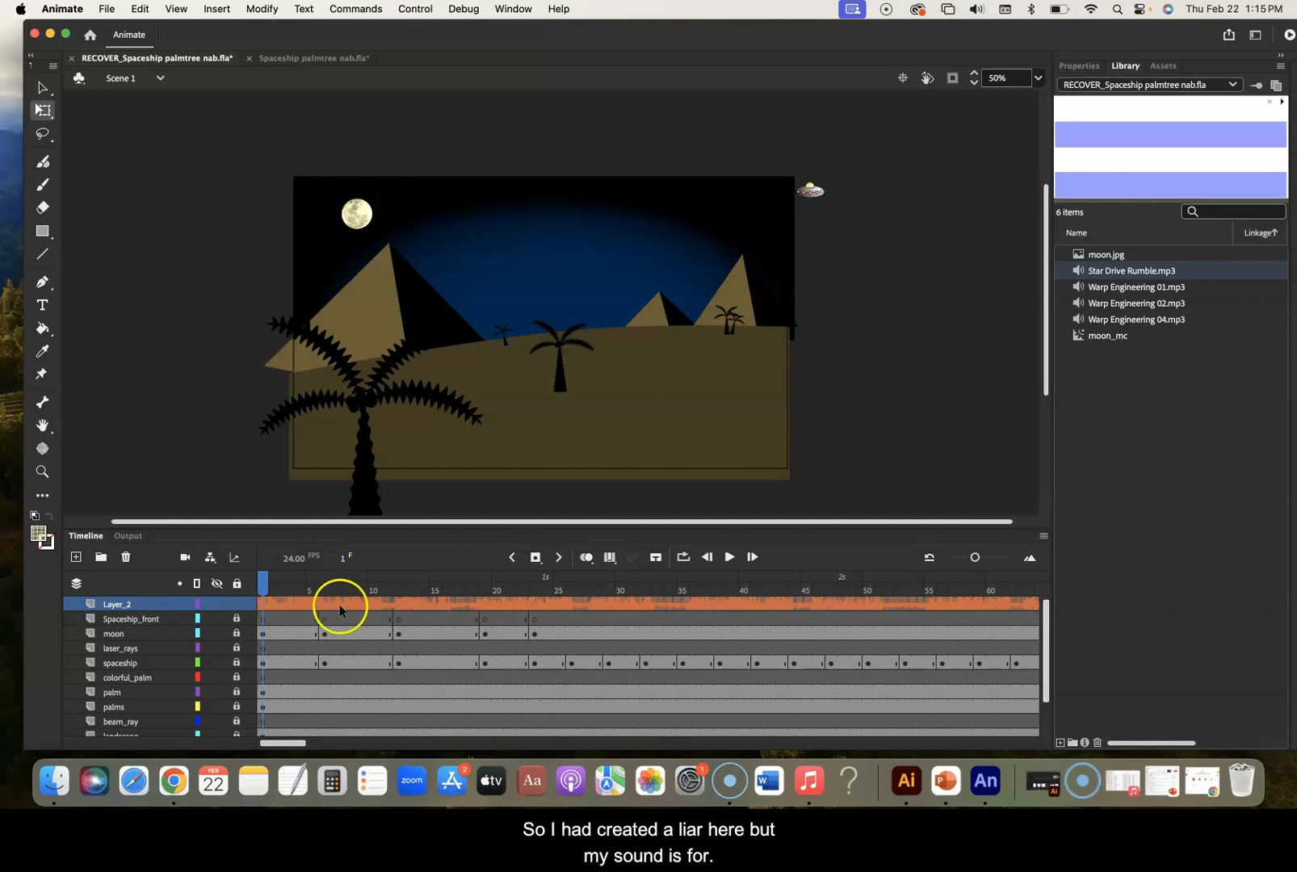
drag(265, 583, 185, 575)
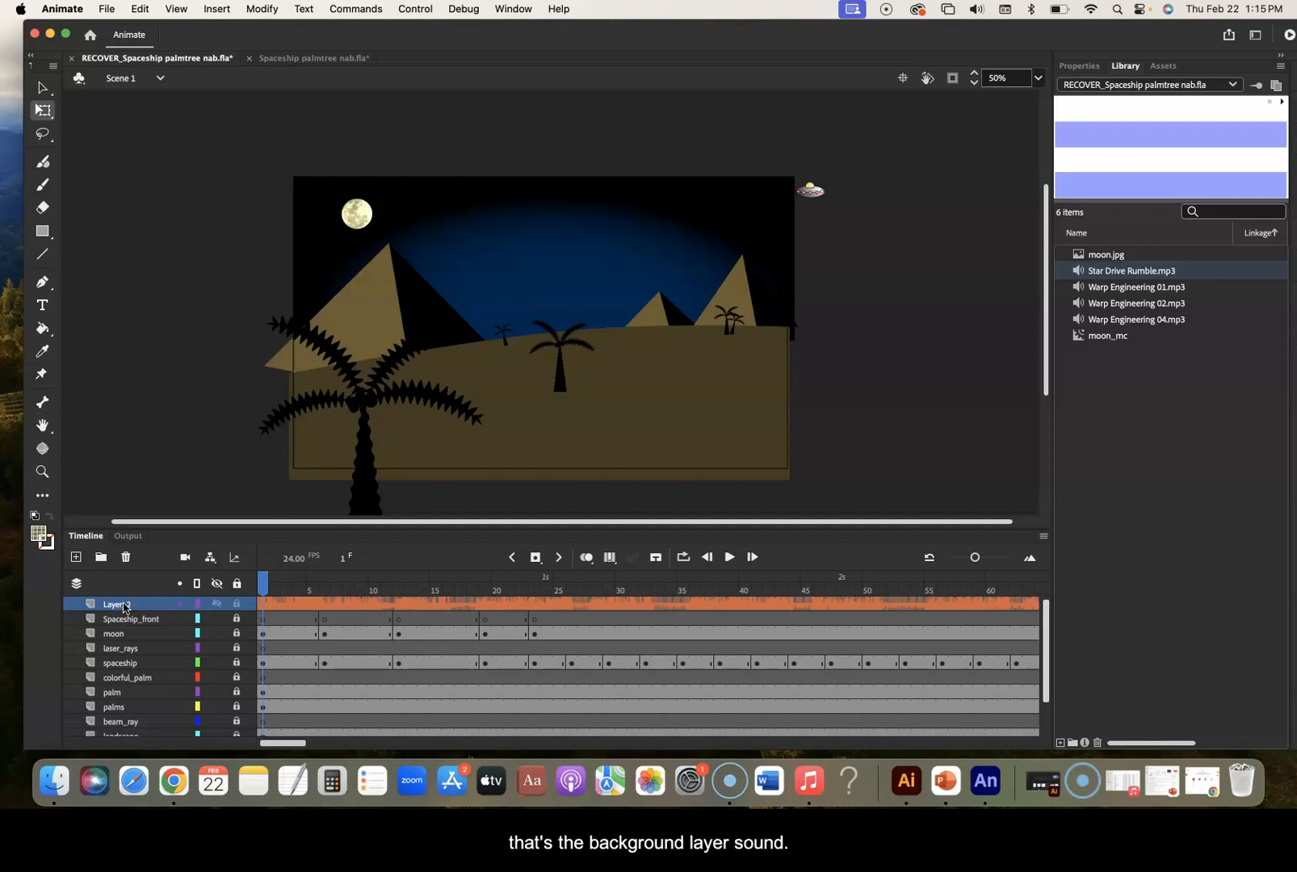
click(156, 609)
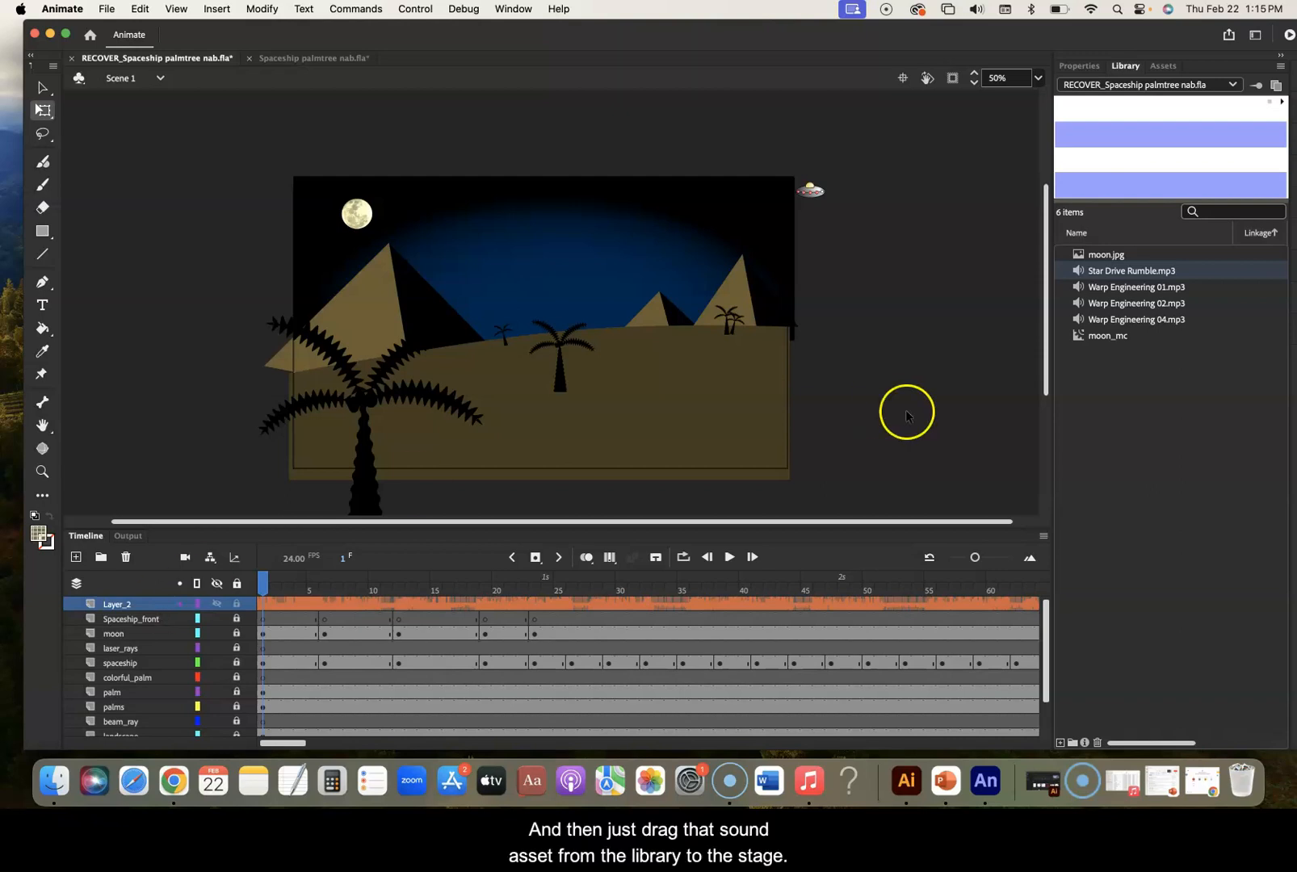
drag(1086, 275, 710, 334)
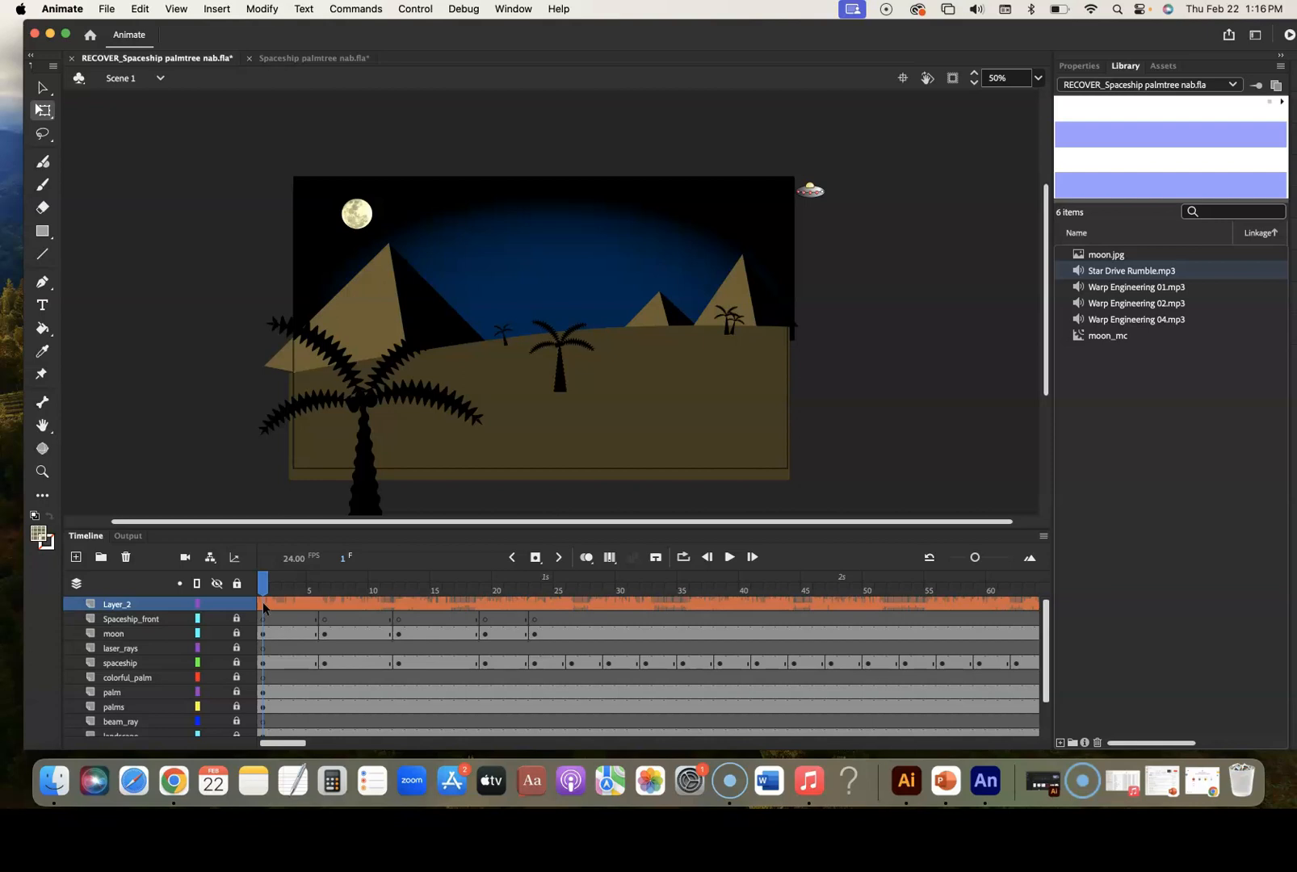
click(28, 720)
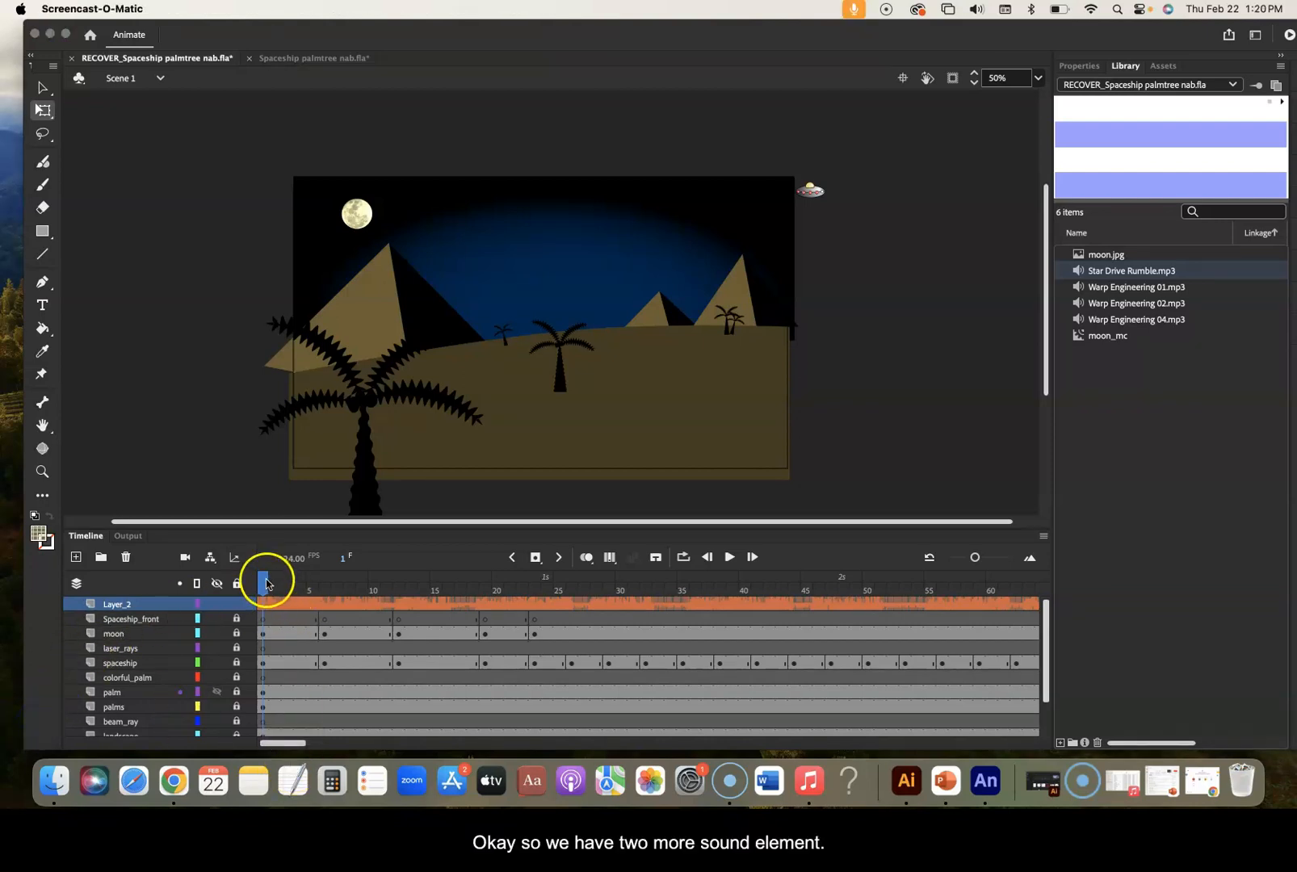
Scrub the animation from the start to frame 35 and delete the sound layer Layer_2
click(263, 582)
click(271, 582)
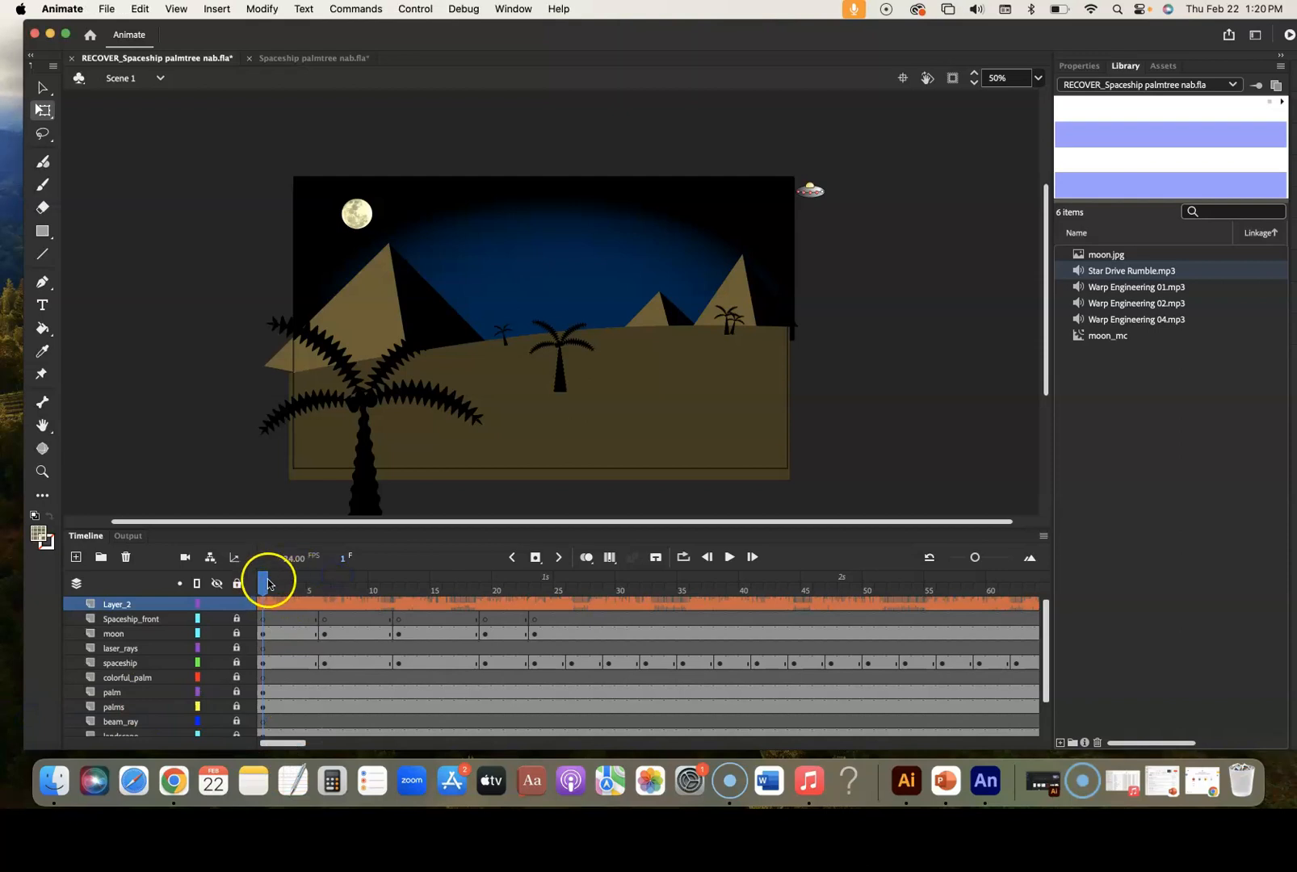
drag(281, 581, 683, 584)
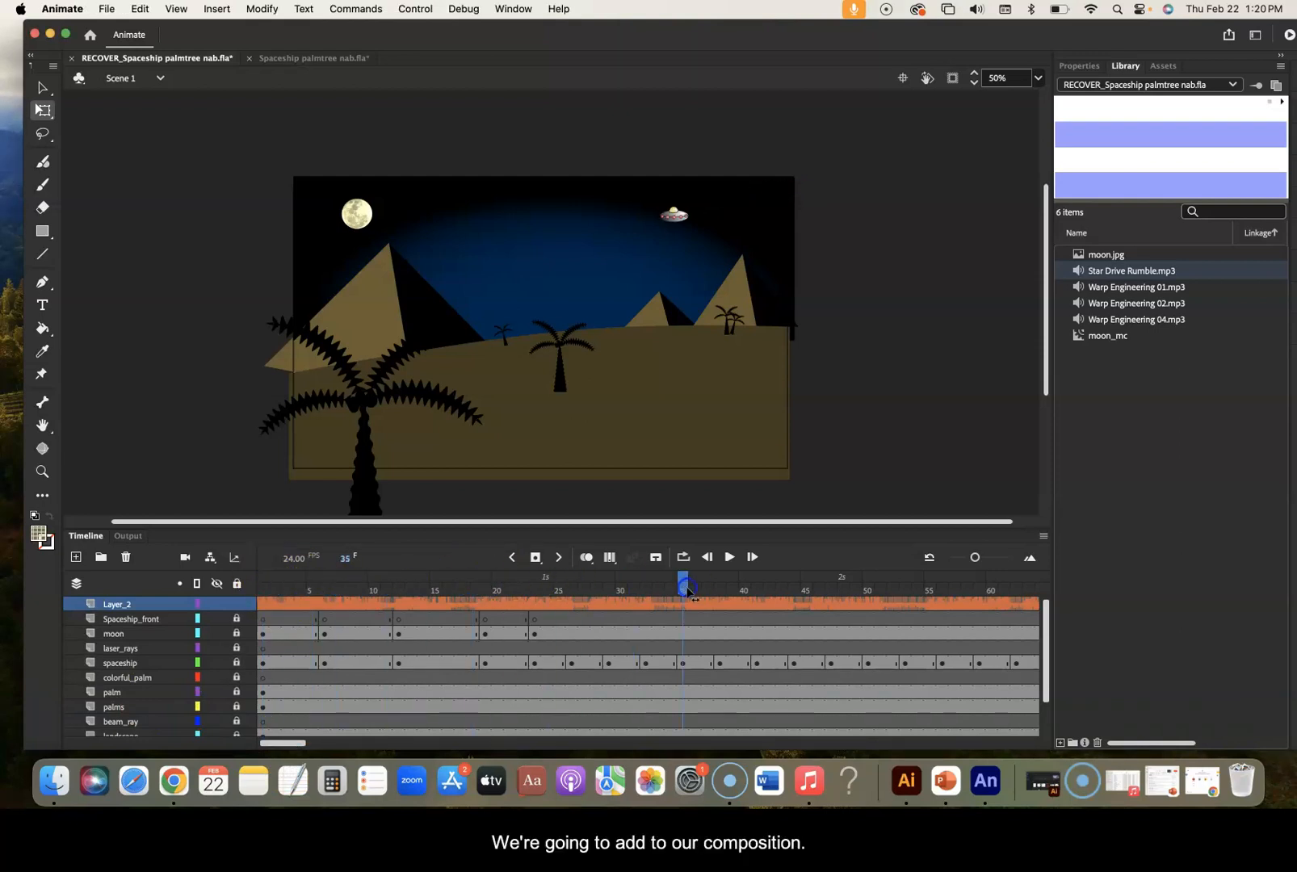
click(140, 607)
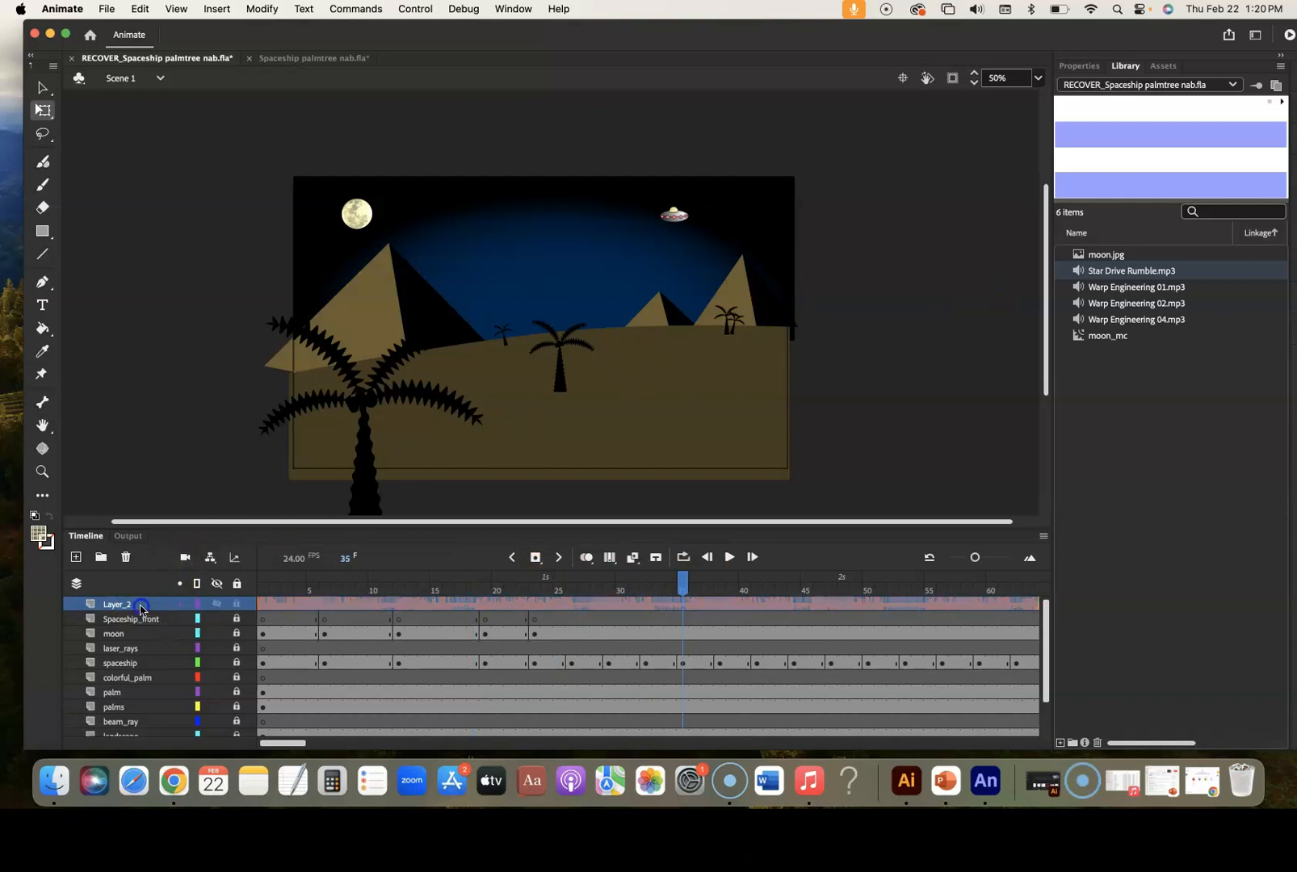
click(126, 557)
Scrub the timeline forward to frame 113 to review the spaceship's flight across the scene
drag(681, 581, 829, 593)
drag(1005, 604, 1047, 599)
drag(880, 582, 1080, 580)
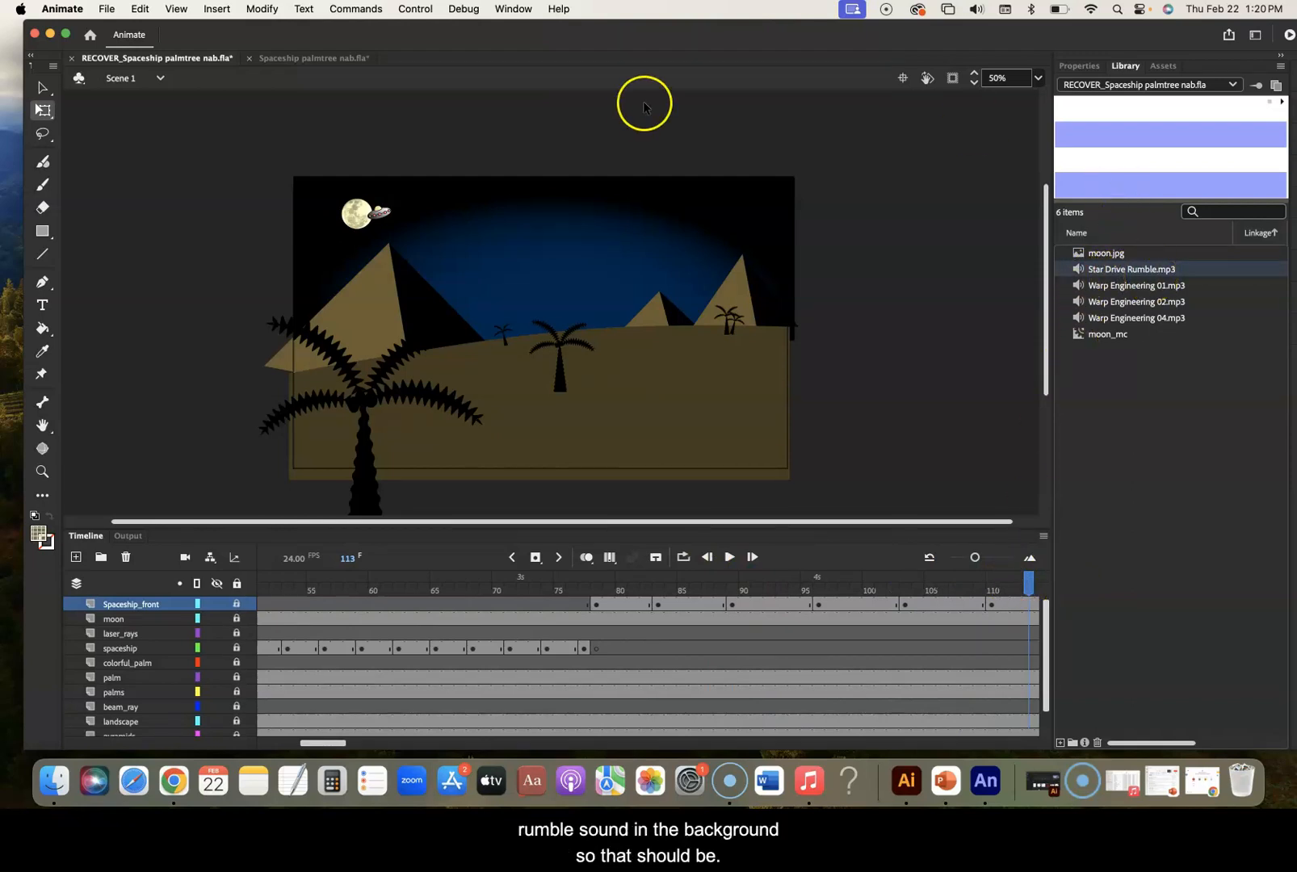
Switch to the Spaceship palmtree nab.fla document and preview Star Drive Rumble.mp3 again as the background sound
click(291, 60)
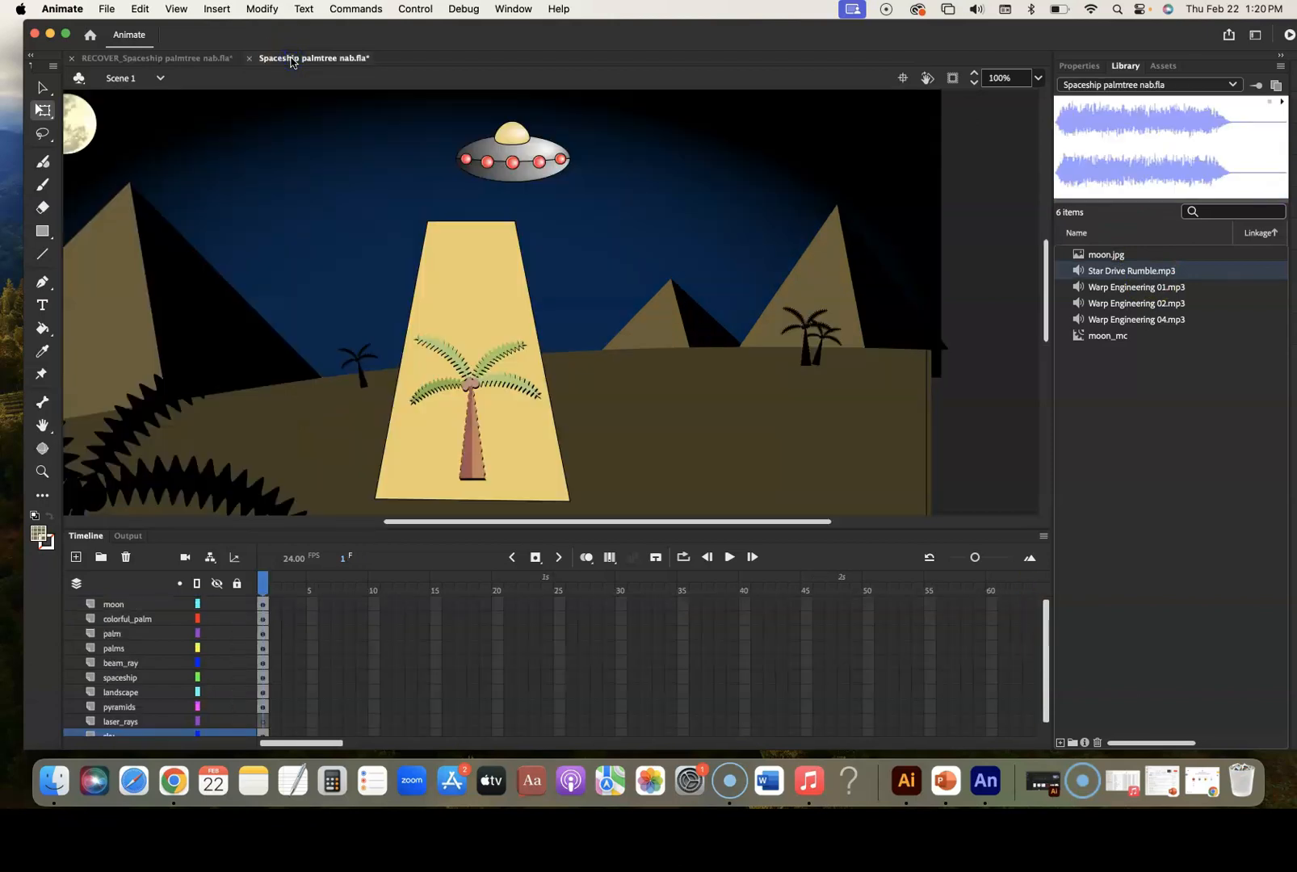
click(1119, 273)
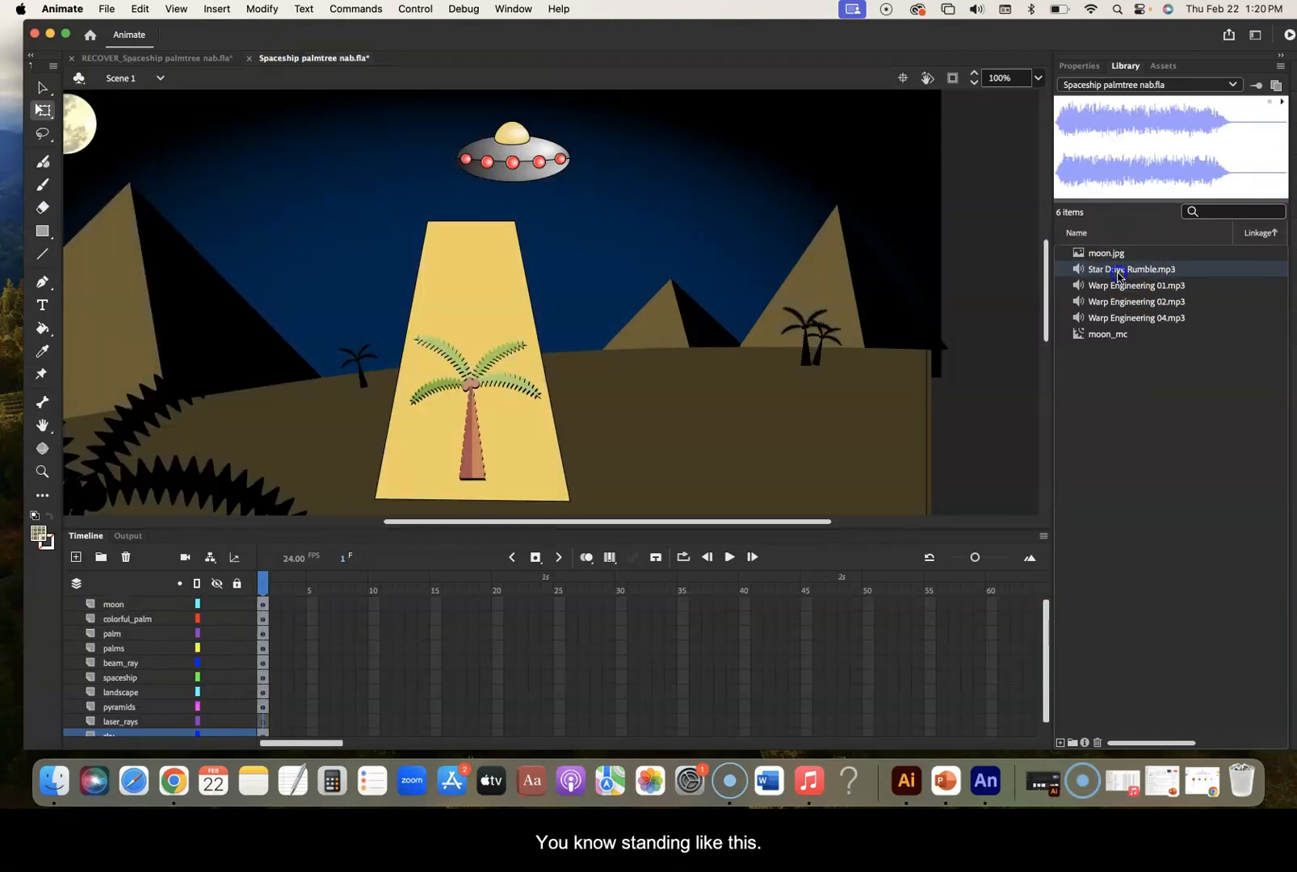
click(1281, 102)
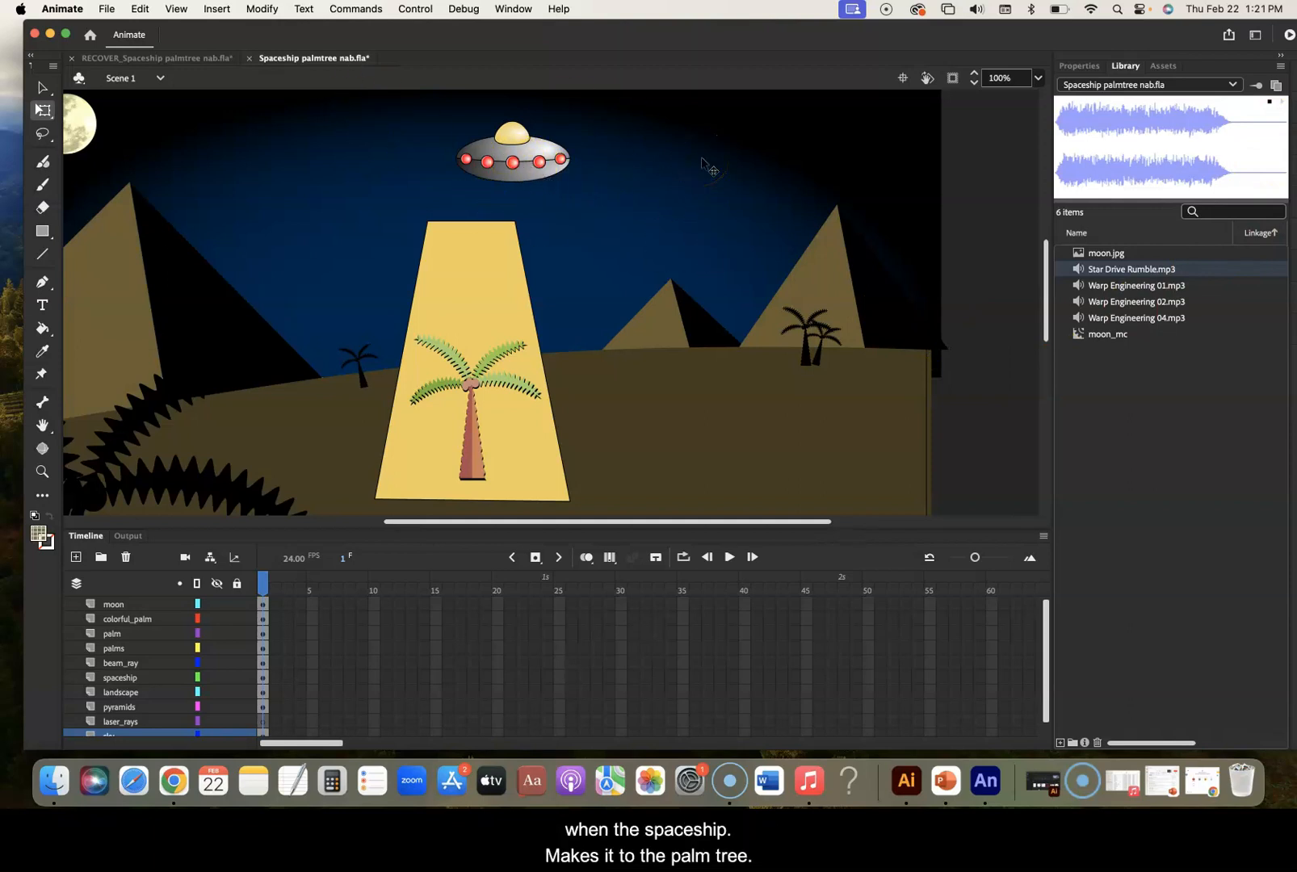
click(1268, 102)
Return to the RECOVER_Spaceship palmtree nab.fla document and scrub to frame 202, near the start of the laser_rays animation
click(154, 58)
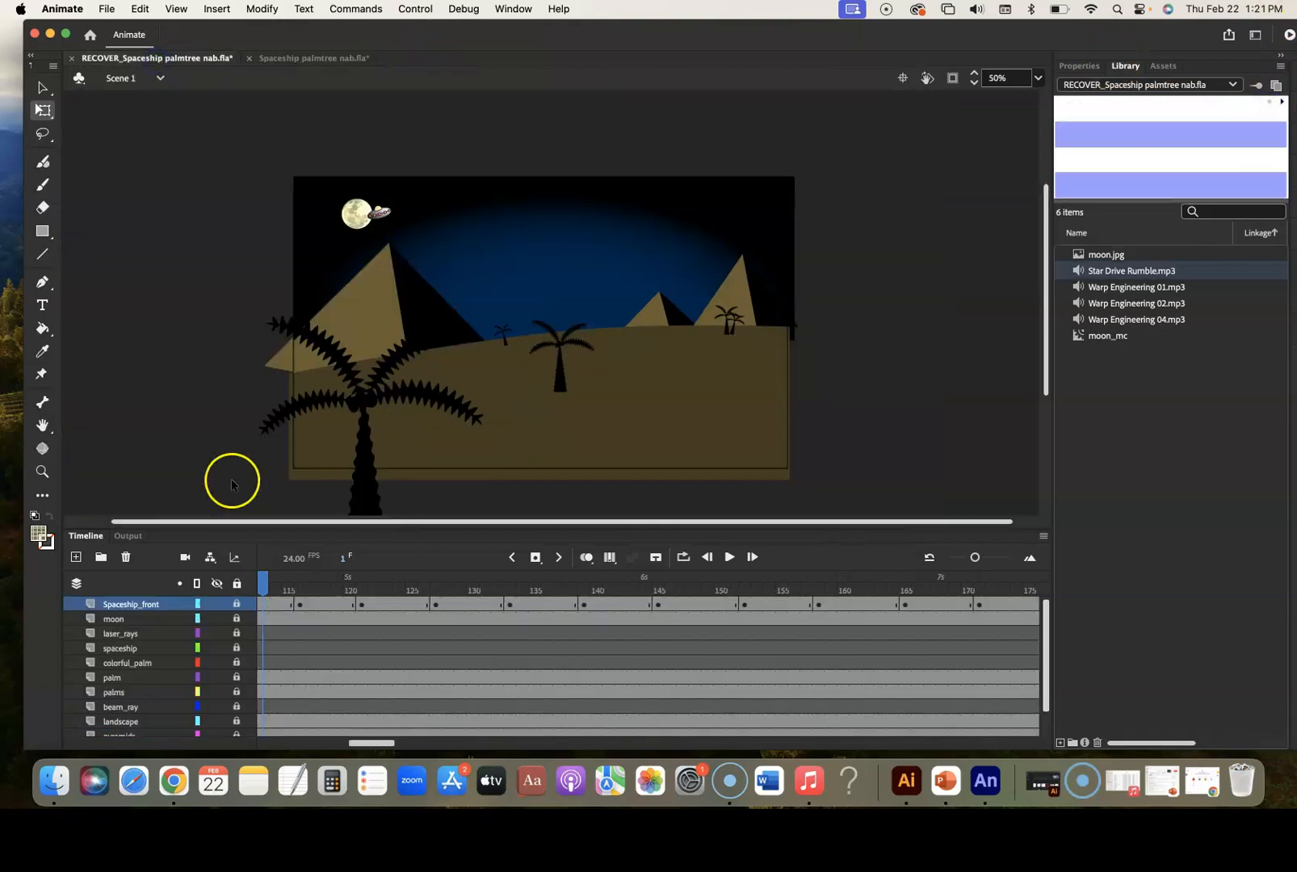
drag(261, 586, 293, 592)
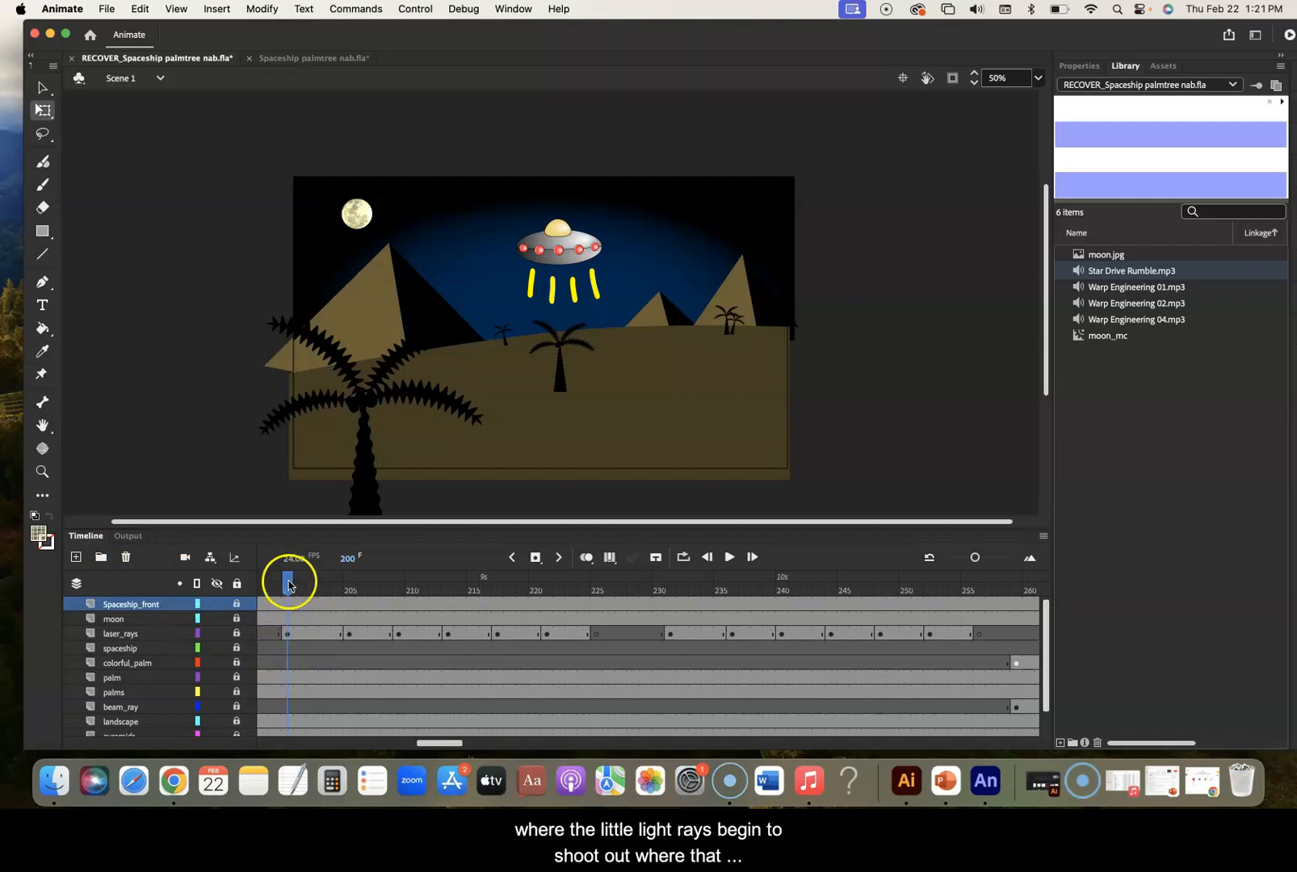
drag(287, 582, 743, 596)
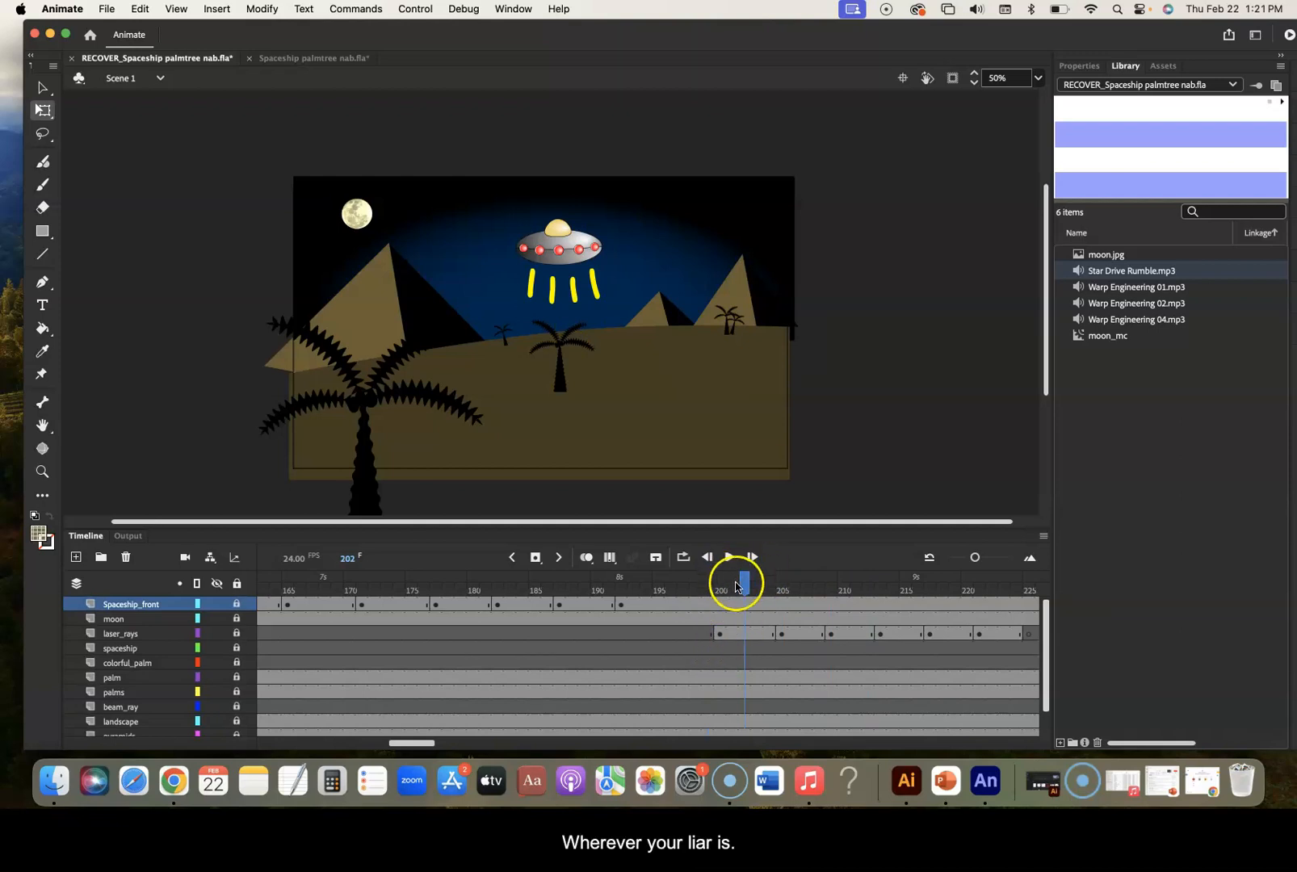
Switch to the Spaceship palmtree nab.fla document, look through its Warp Engineering sounds, and preview Warp Engineering 01.mp3
click(1131, 293)
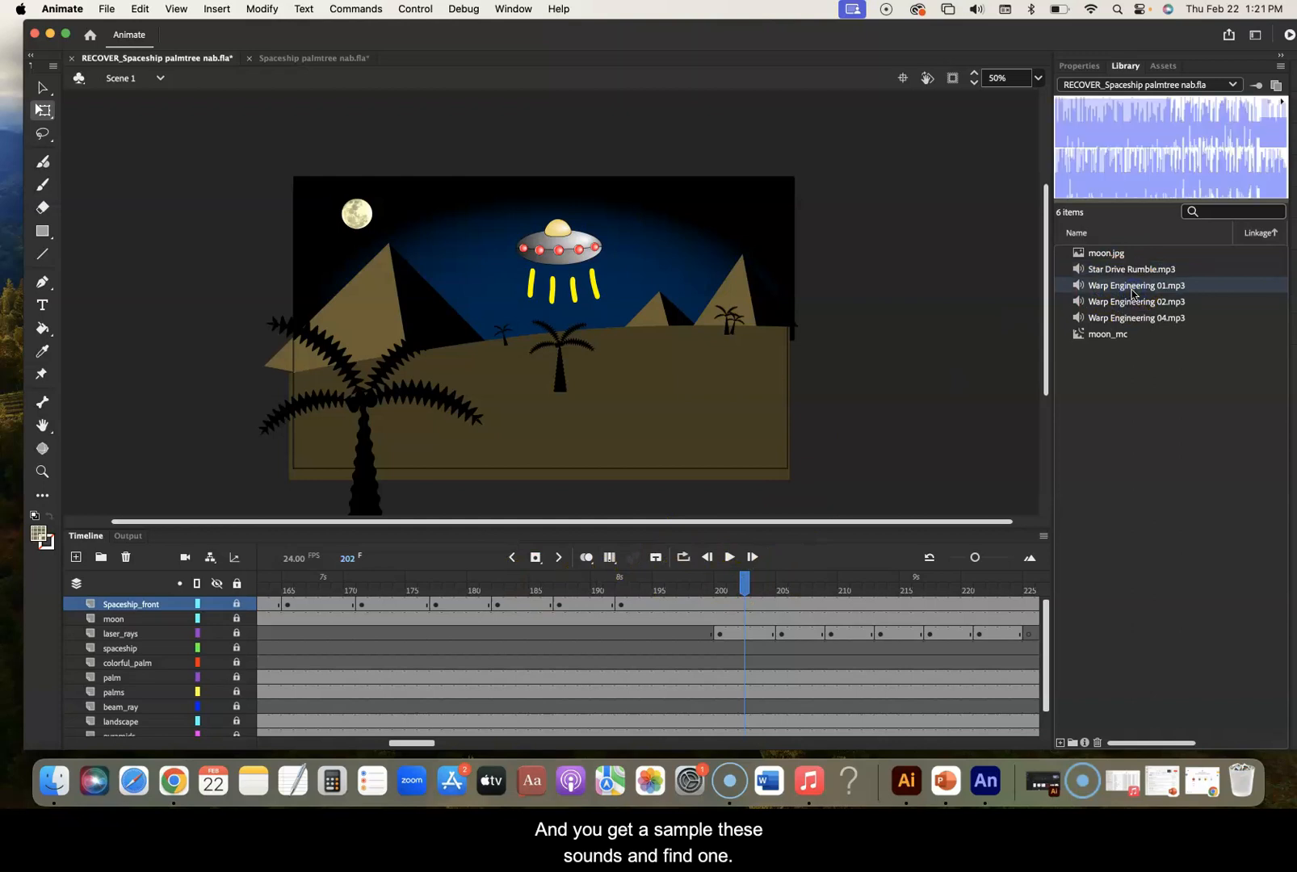
click(307, 60)
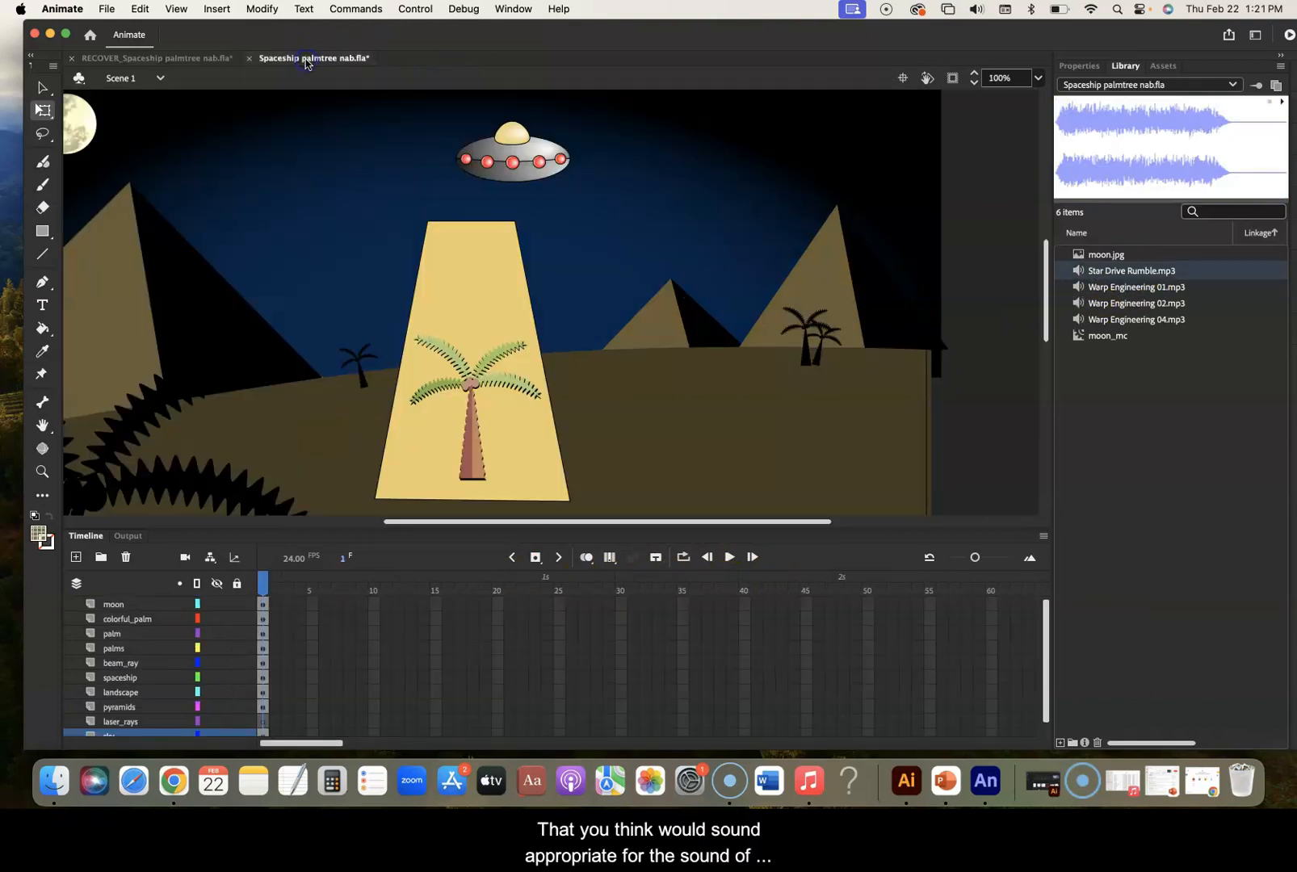
click(1162, 305)
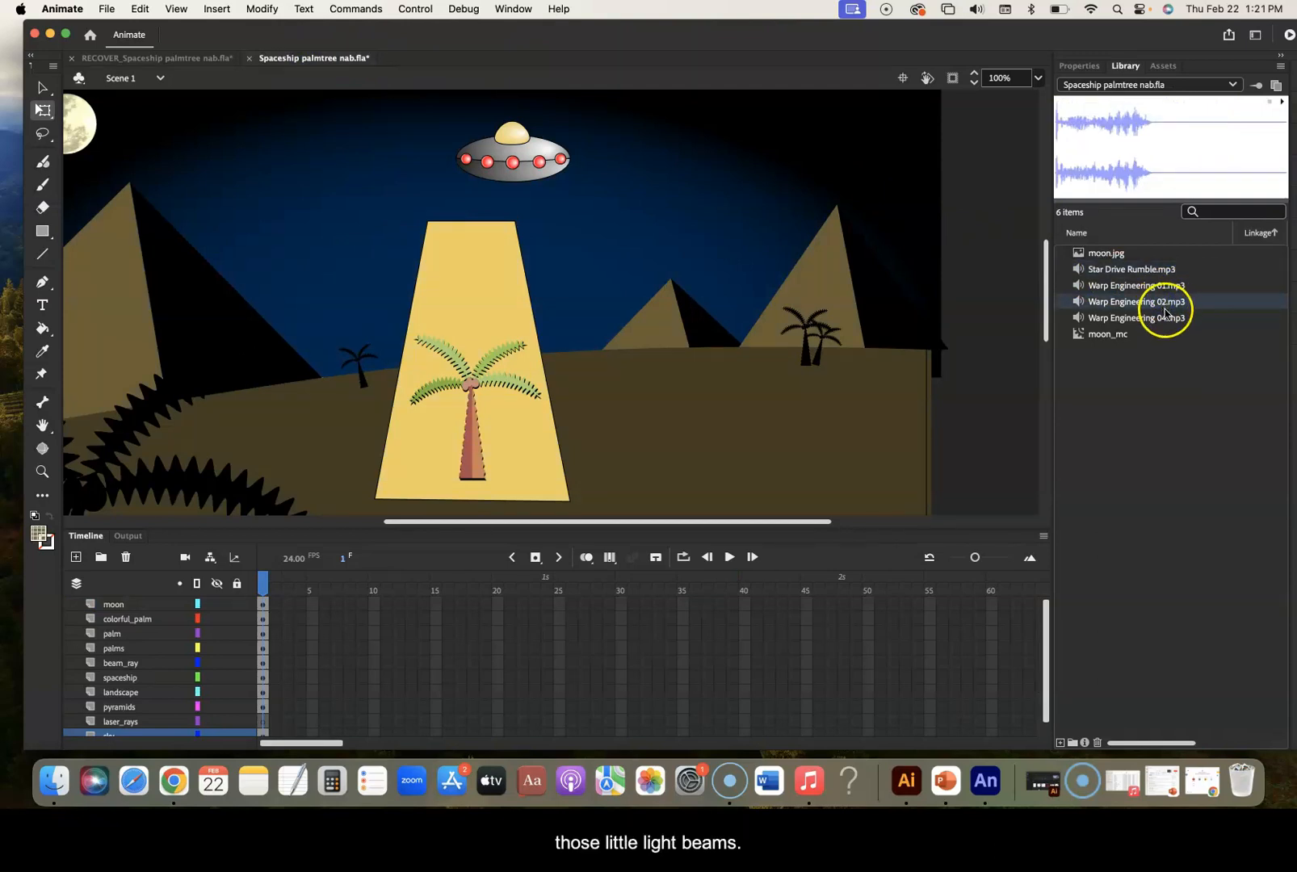
click(1165, 319)
click(1164, 303)
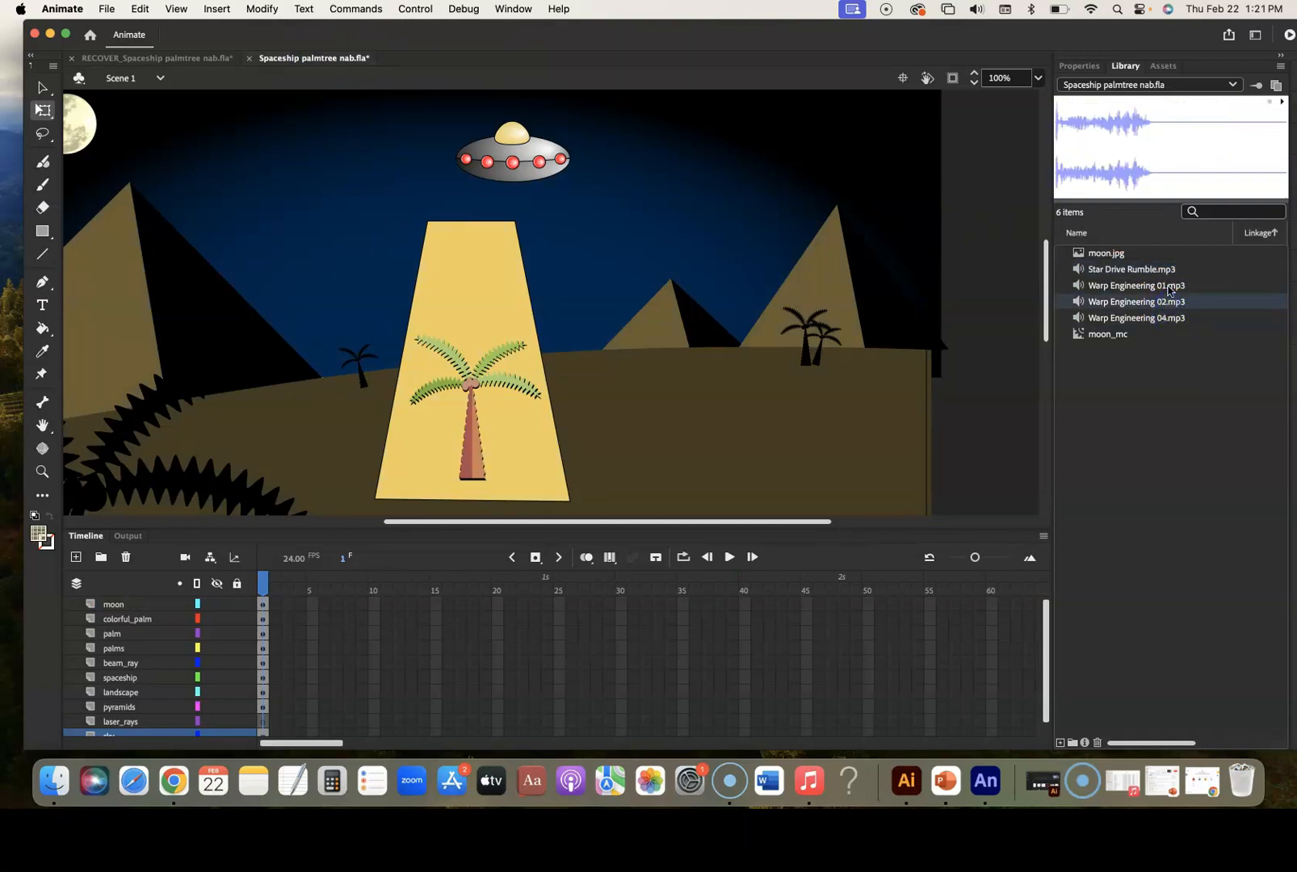
click(1170, 285)
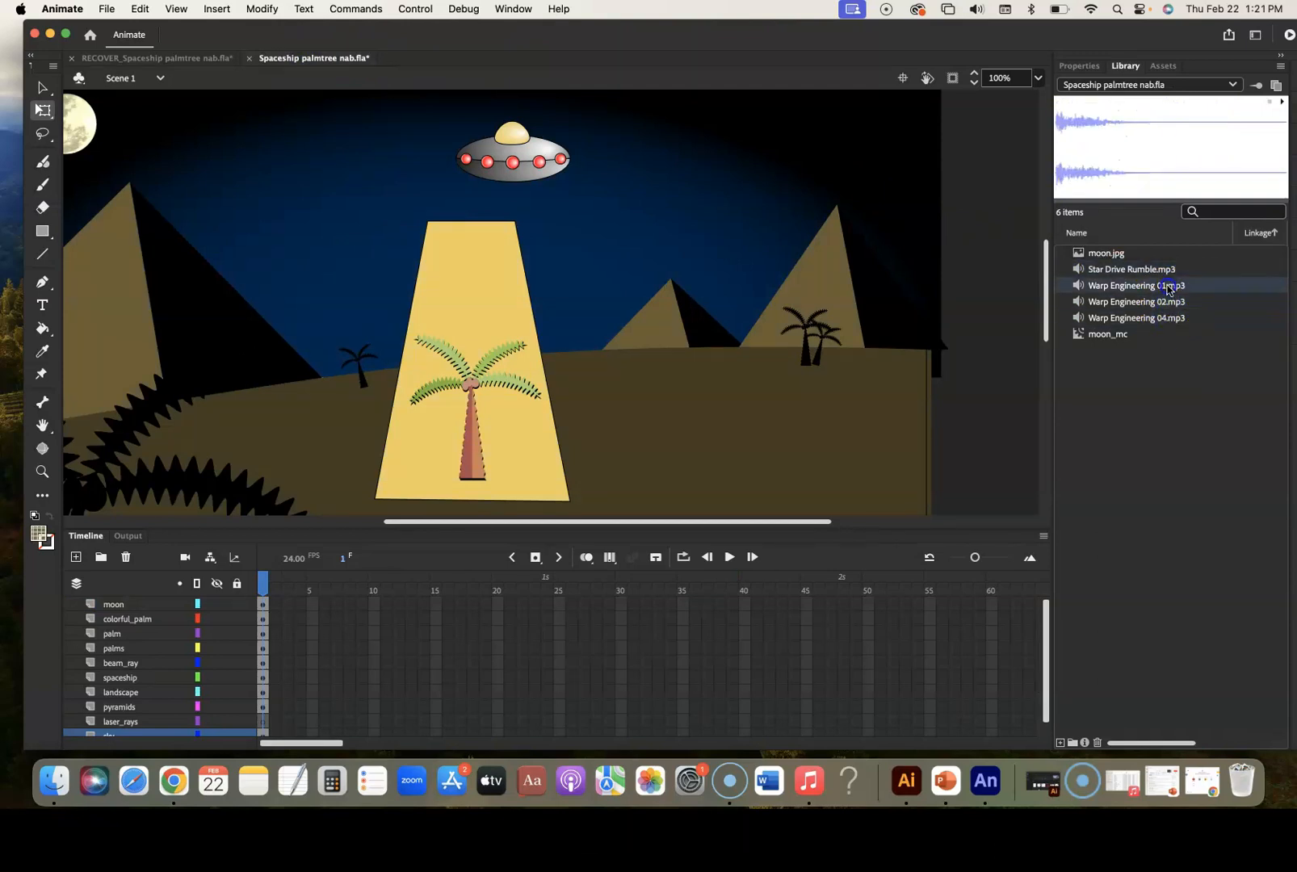
click(1280, 105)
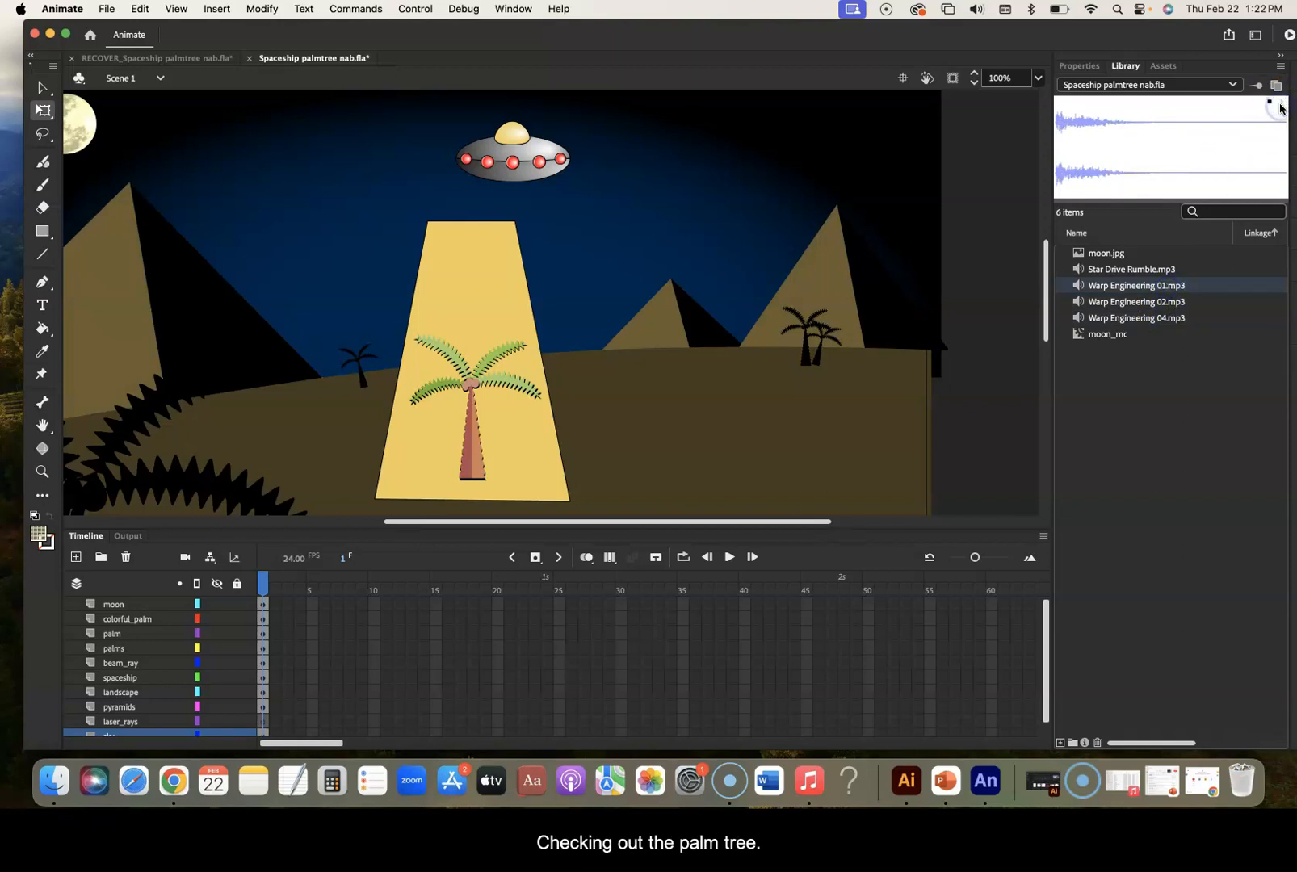
Preview the library sounds Warp Engineering 02.mp3 and Warp Engineering 04.mp3
click(1159, 303)
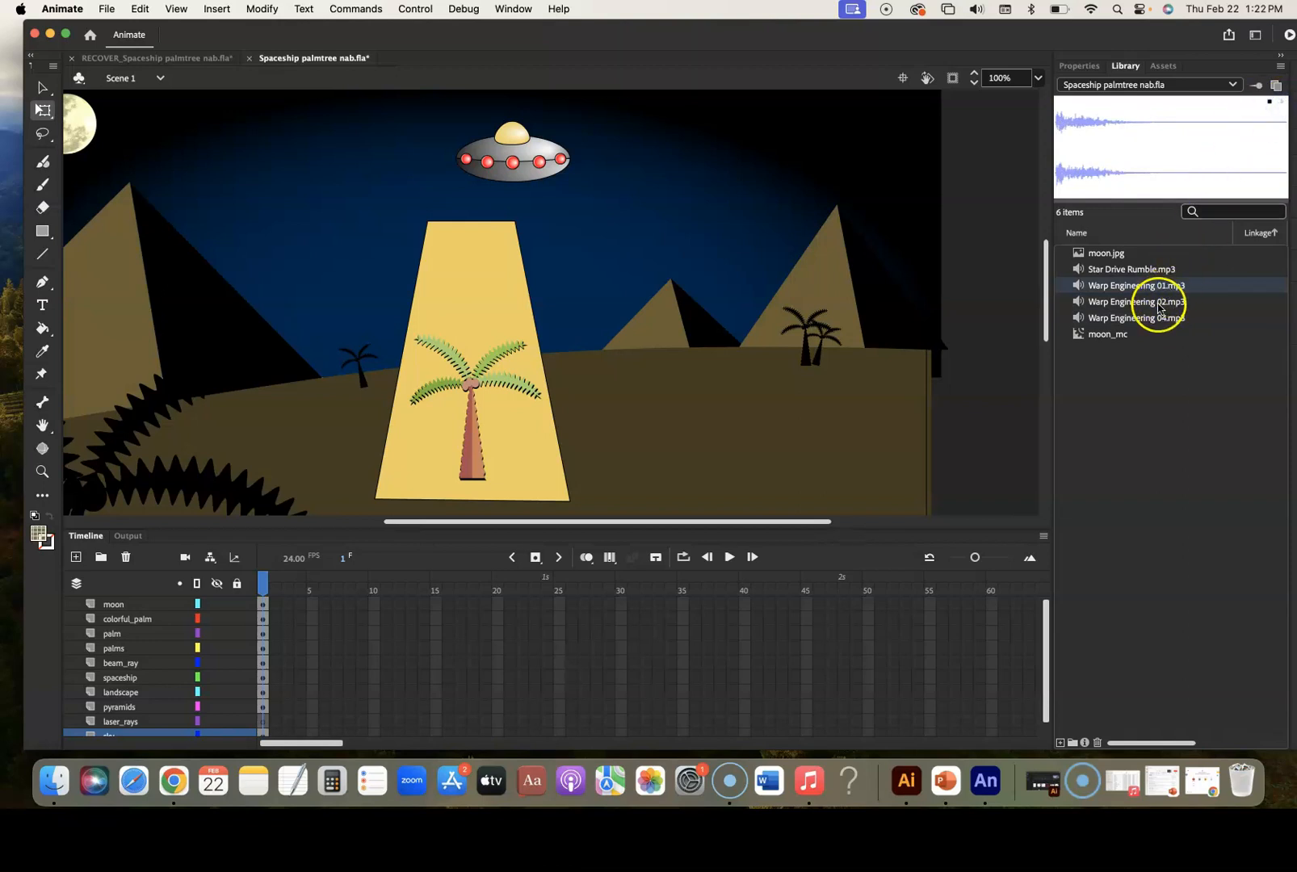
click(1281, 103)
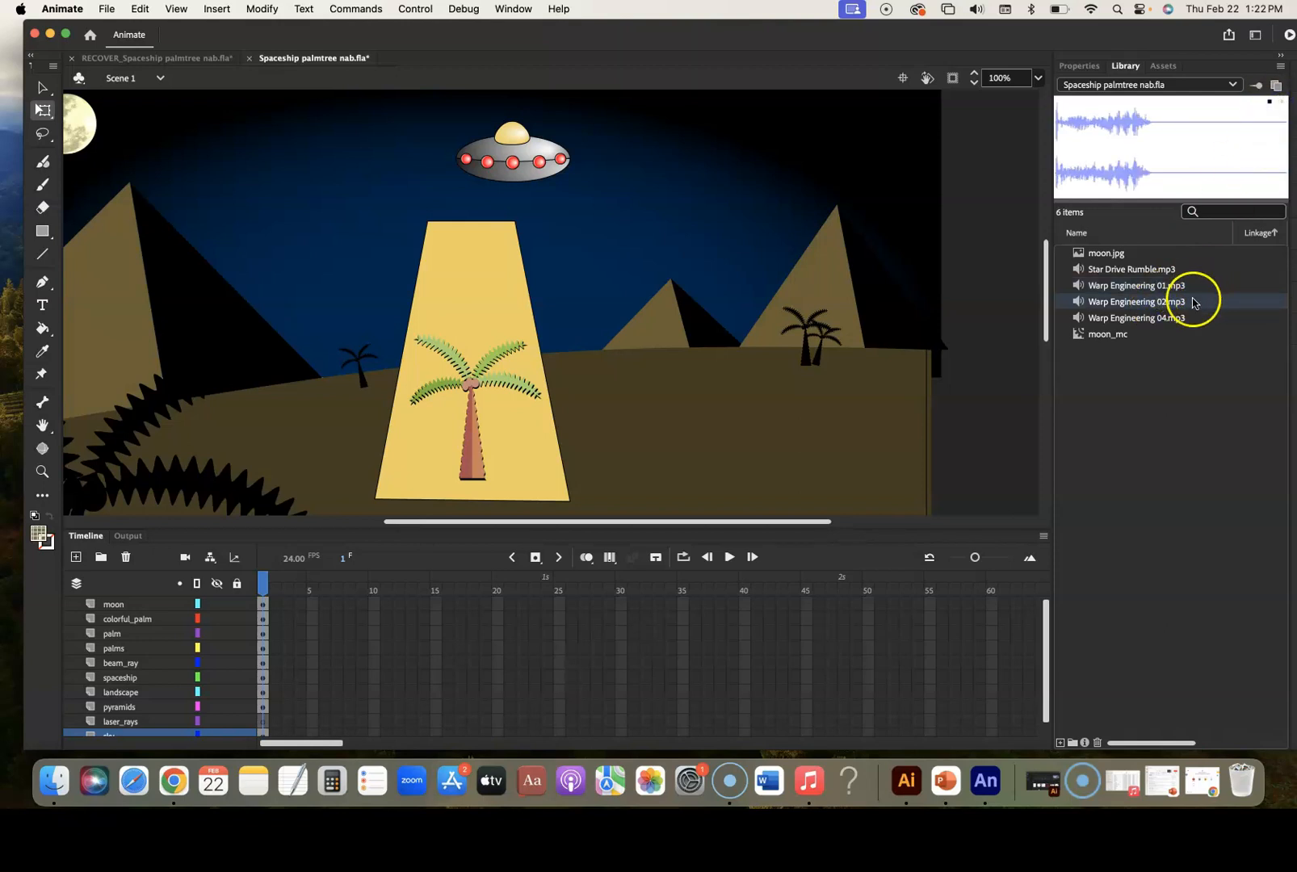
click(1175, 322)
click(1282, 104)
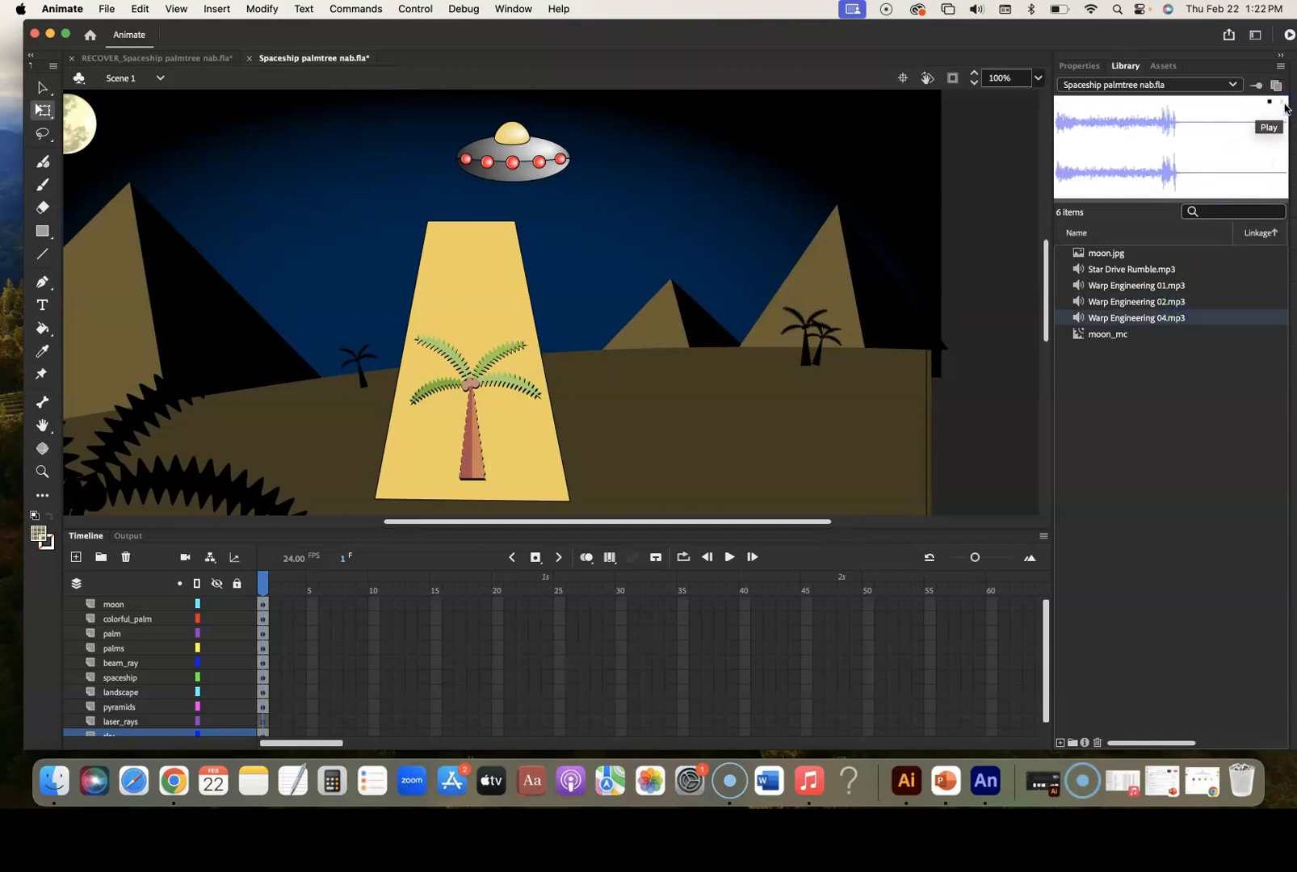
Compare Warp Engineering 01.mp3 with Warp Engineering 04.mp3 by playing both, and select Warp Engineering 01.mp3 for the light rays
click(1131, 287)
click(1283, 104)
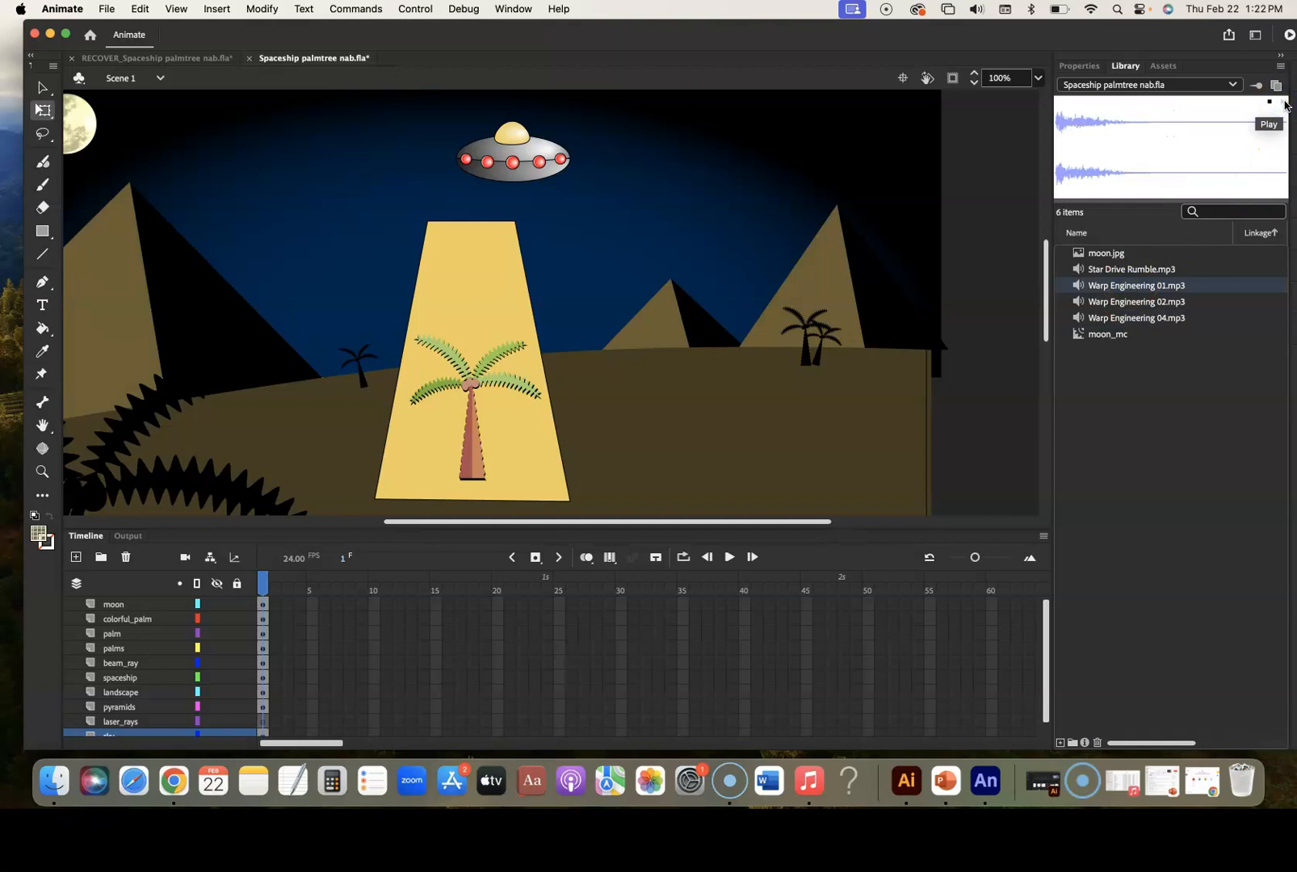
click(1171, 318)
click(1279, 103)
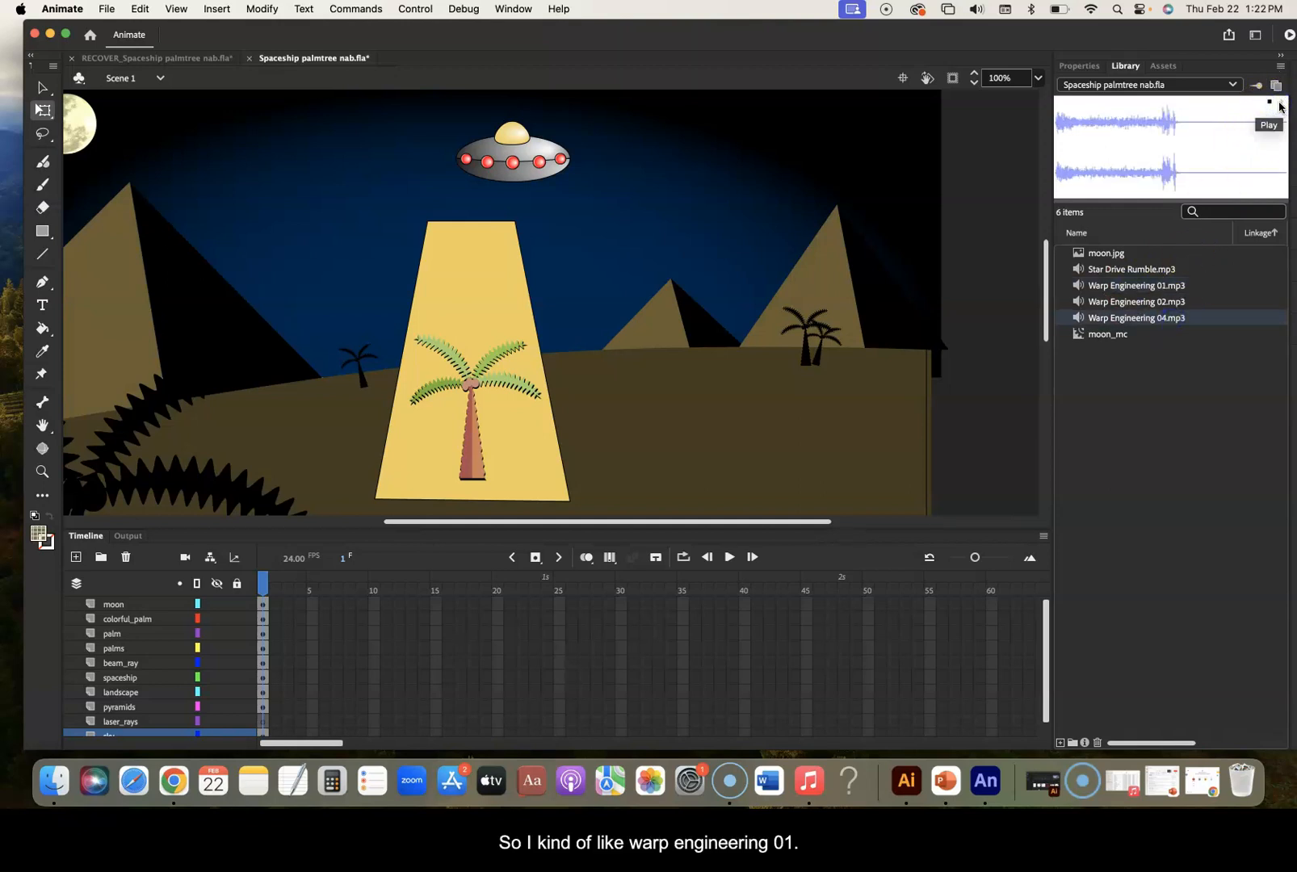
click(1135, 287)
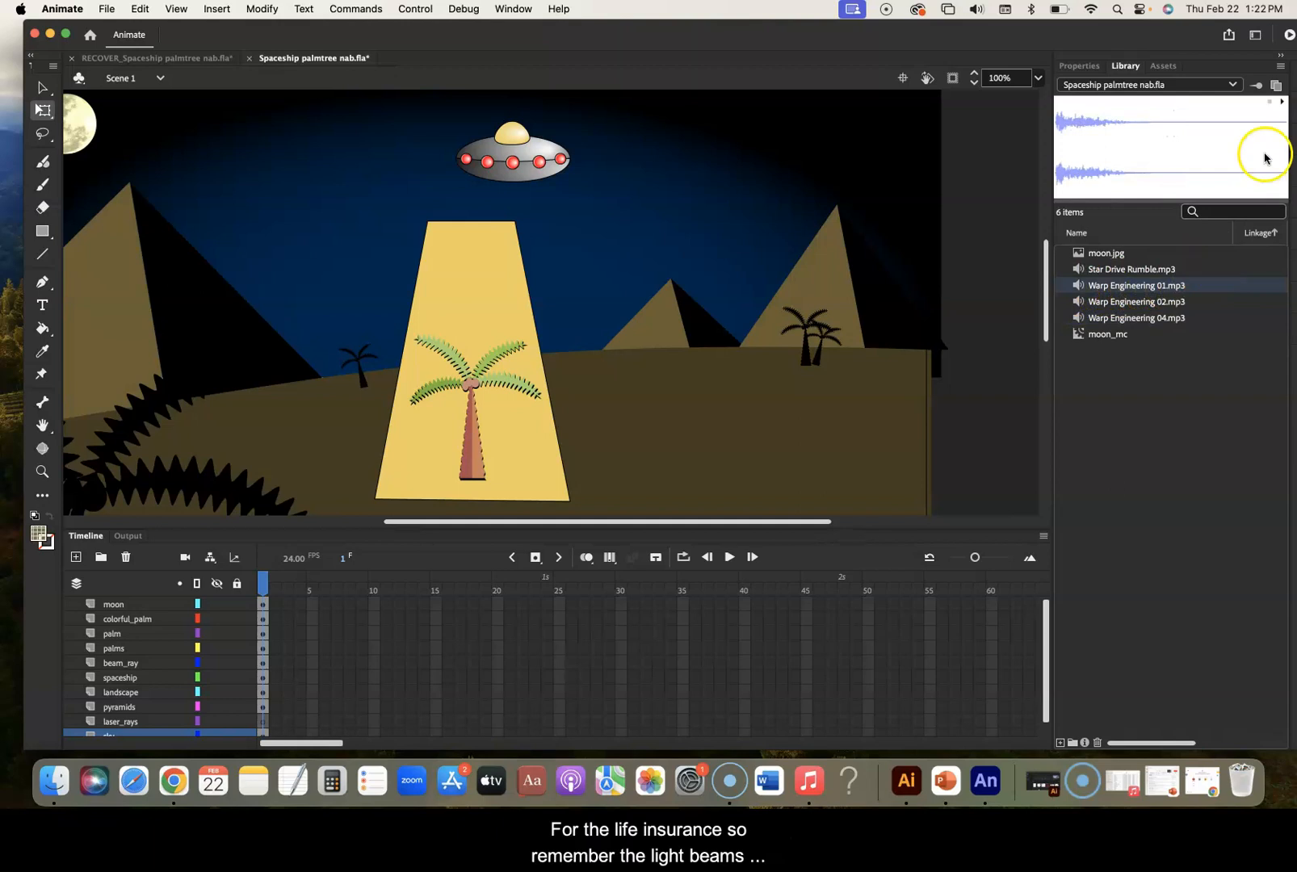
Preview Warp Engineering 01.mp3, switch to the RECOVER_Spaceship palmtree nab.fla document, and scrub the laser_rays animation between frames 205 and 225
click(1281, 103)
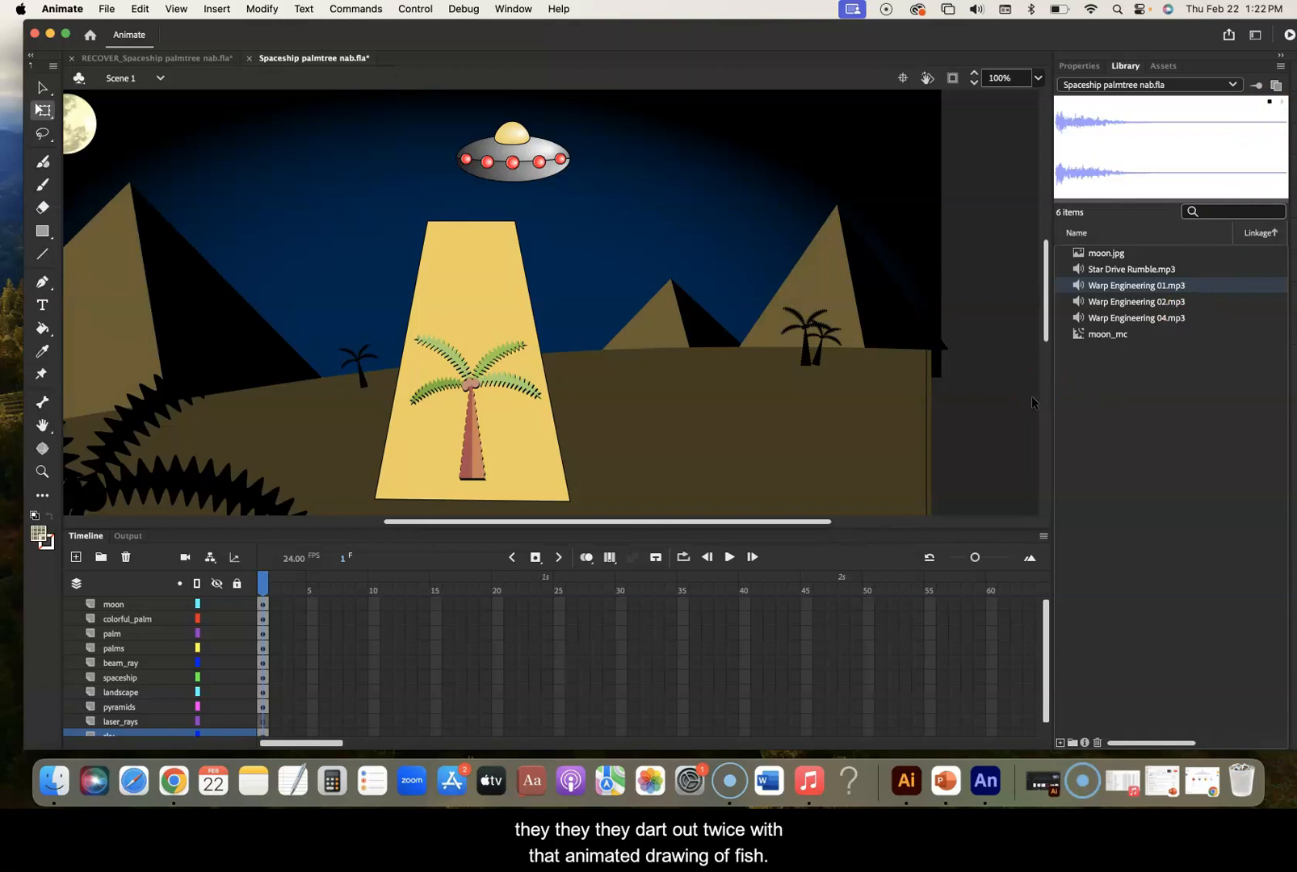
click(128, 60)
drag(266, 579, 985, 597)
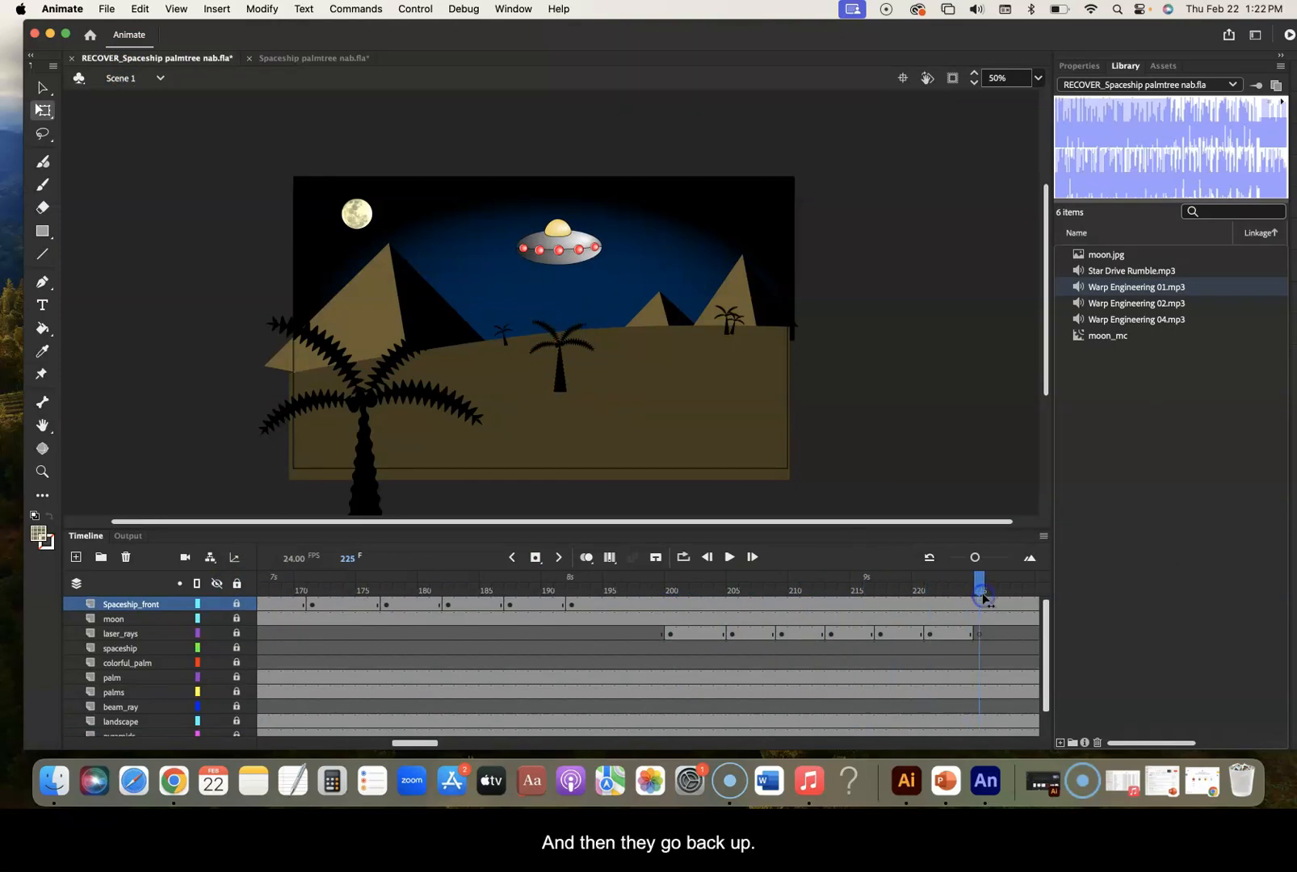
scroll(985, 599, right, 5)
scroll(984, 599, down, 1)
drag(610, 581, 734, 584)
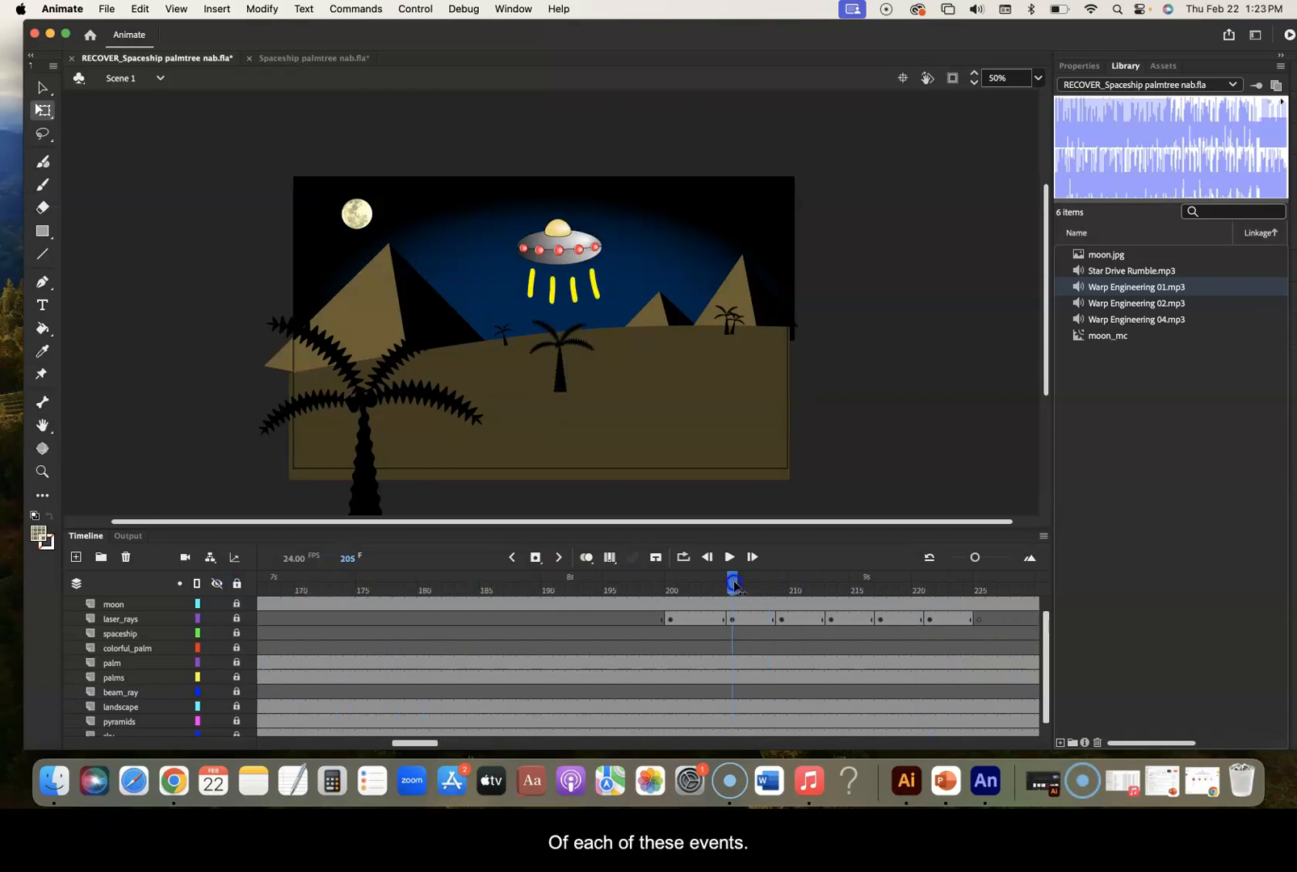
Select frame 200 of the spaceship layer and try to place Warp Engineering 01.mp3 from the library there
click(669, 633)
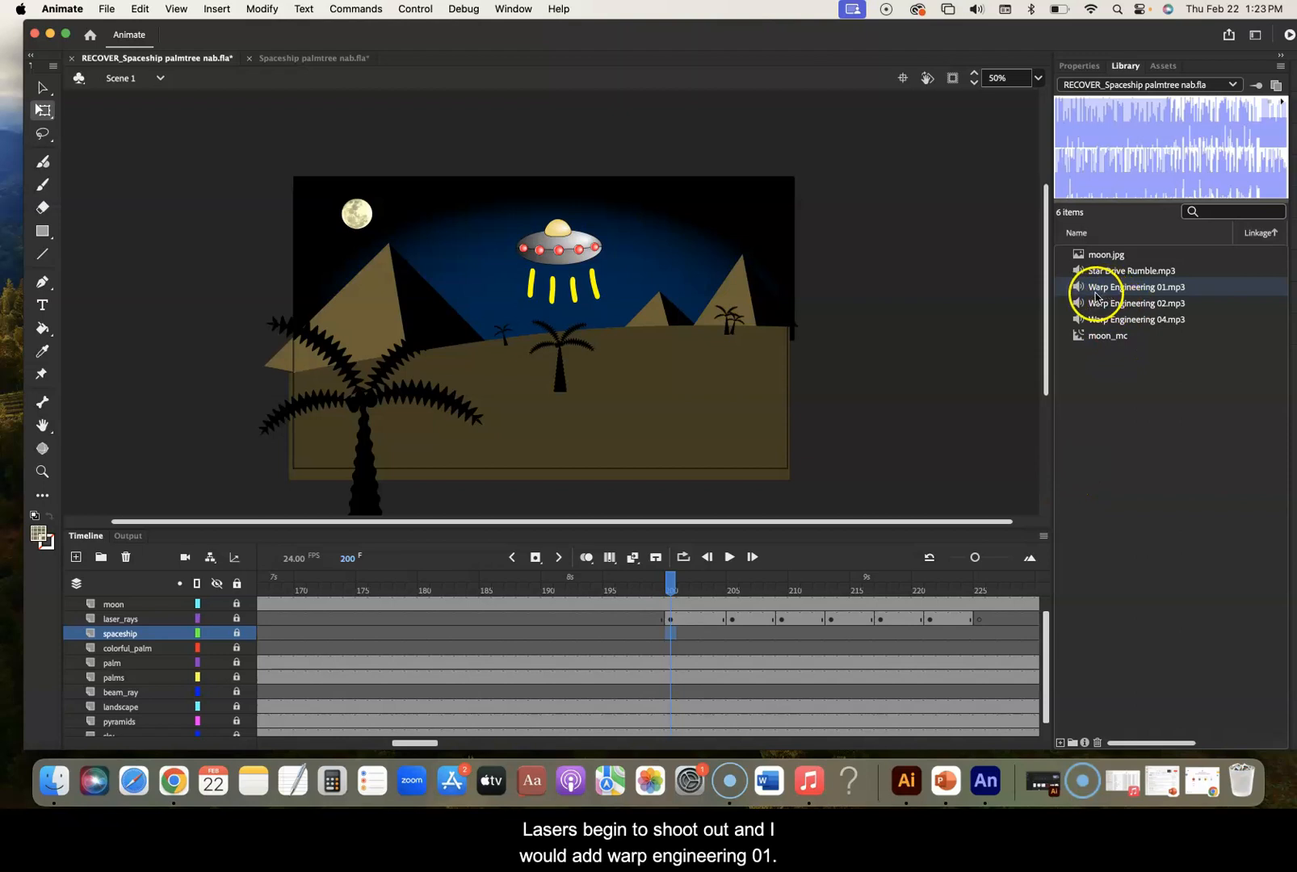
drag(1156, 294, 671, 634)
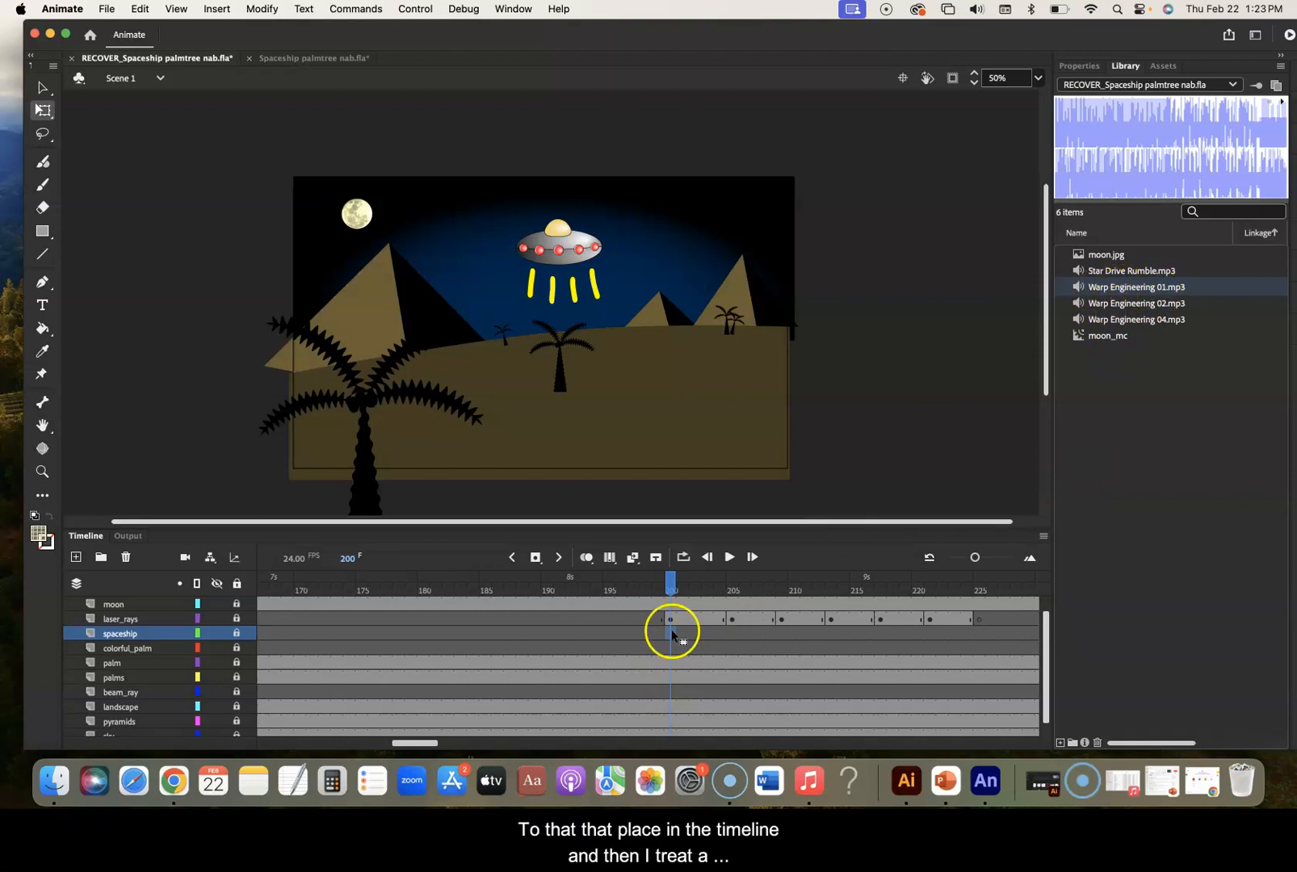
Scrub from frame 200 through the laser rays and palm abduction, reviewing the colorful_palm and beam_ray animation up to frame 303
scroll(674, 634, right, 5)
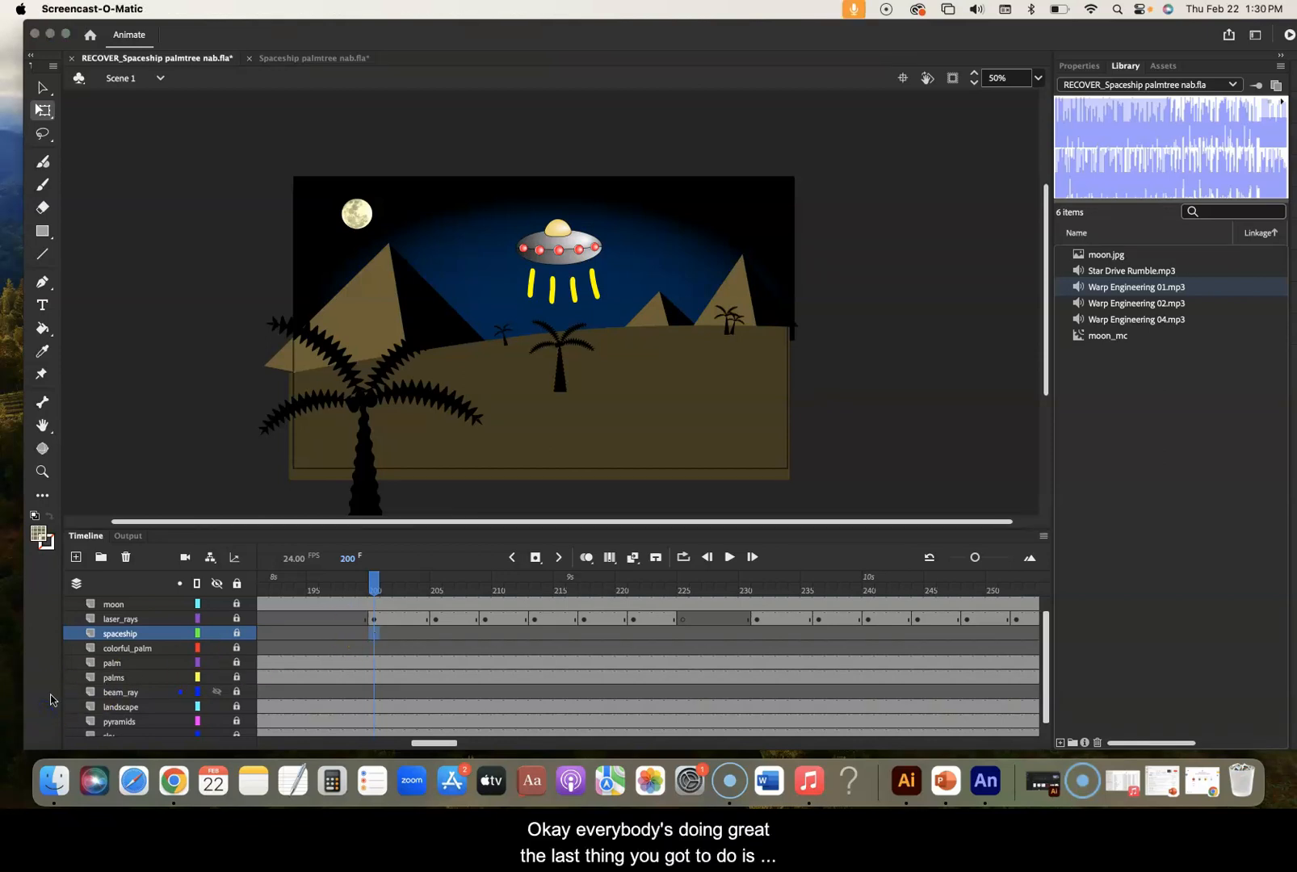
click(373, 581)
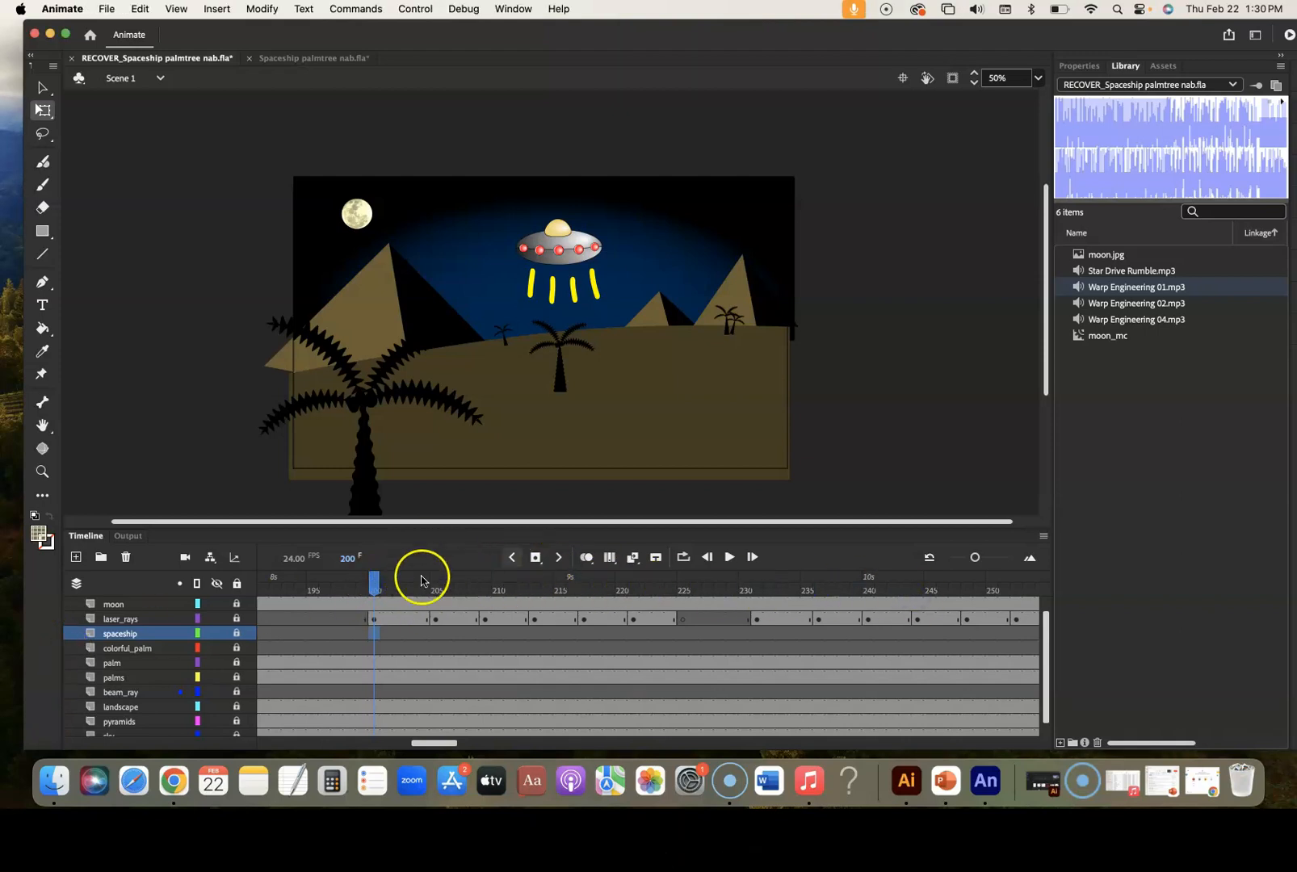
drag(485, 581, 966, 602)
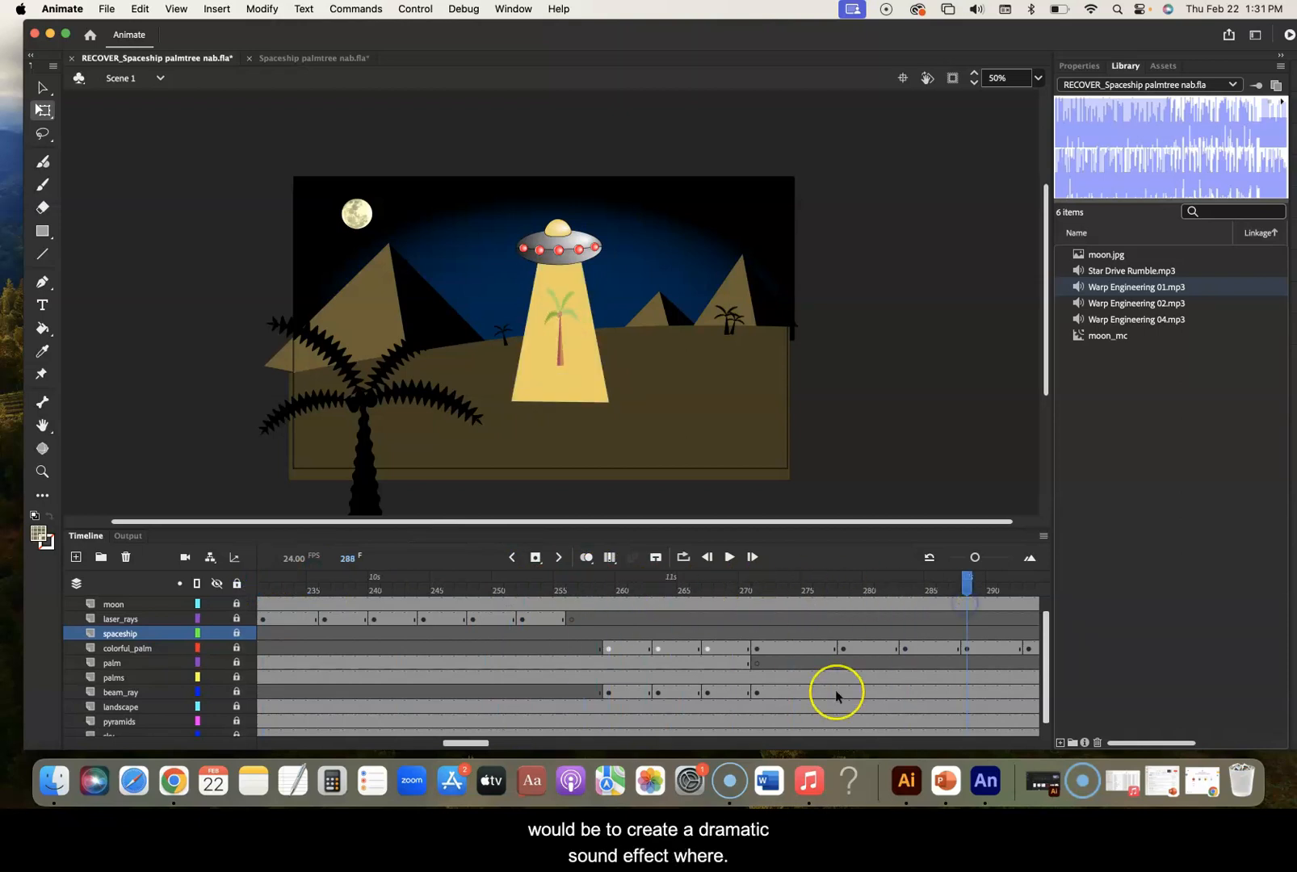
scroll(836, 695, right, 5)
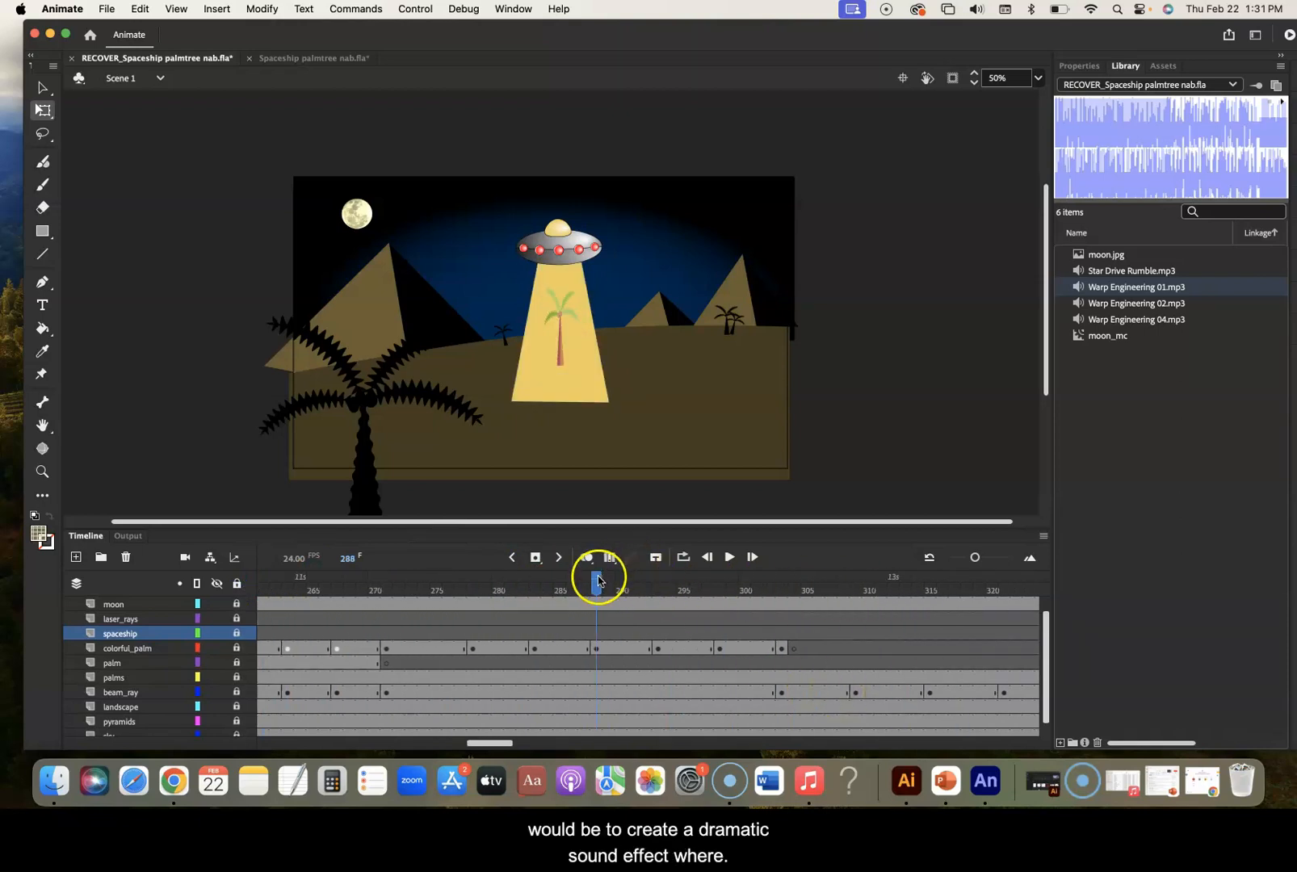
drag(628, 581, 510, 576)
drag(374, 577, 782, 570)
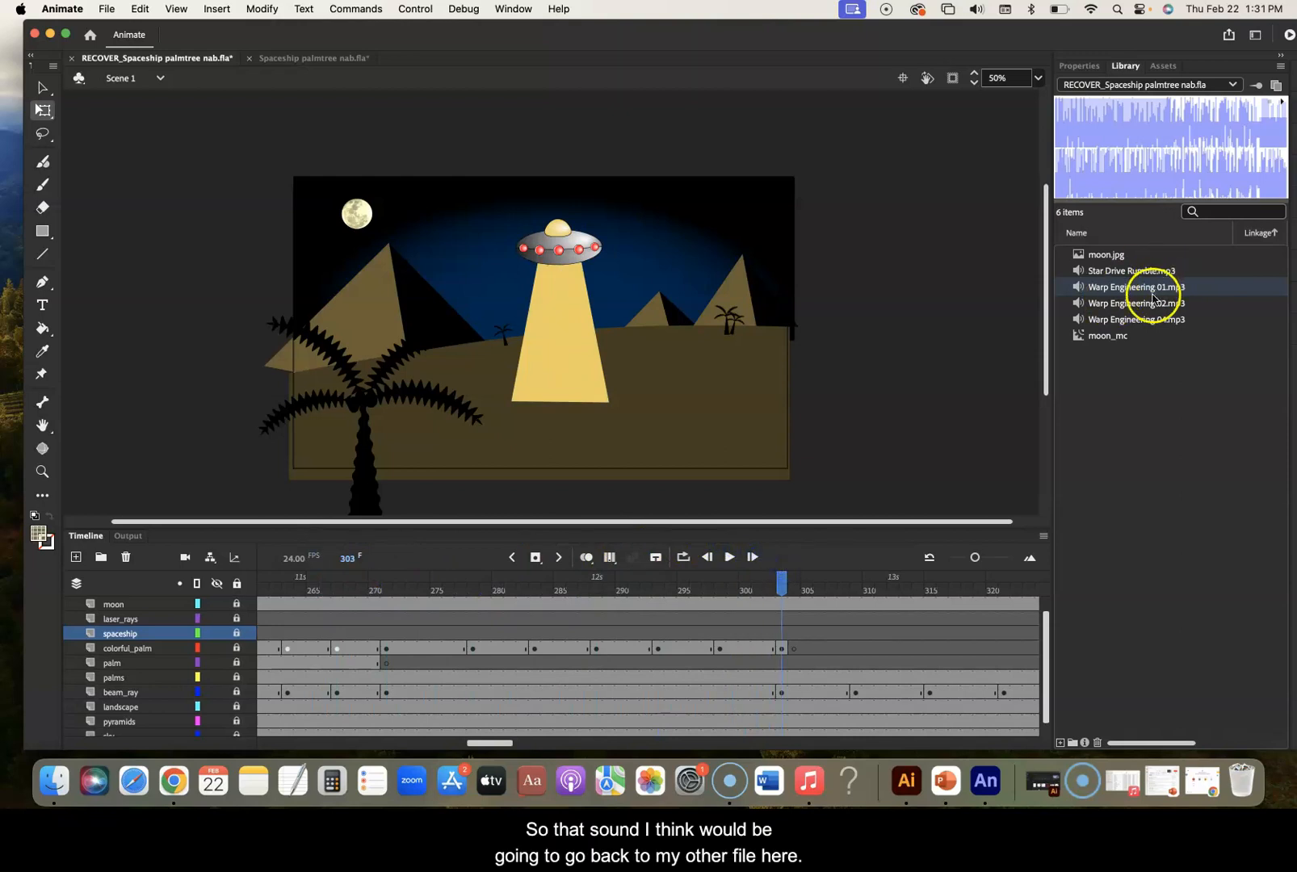
Switch to the Spaceship palmtree nab.fla document and preview Warp Engineering 02.mp3 from its library
click(315, 56)
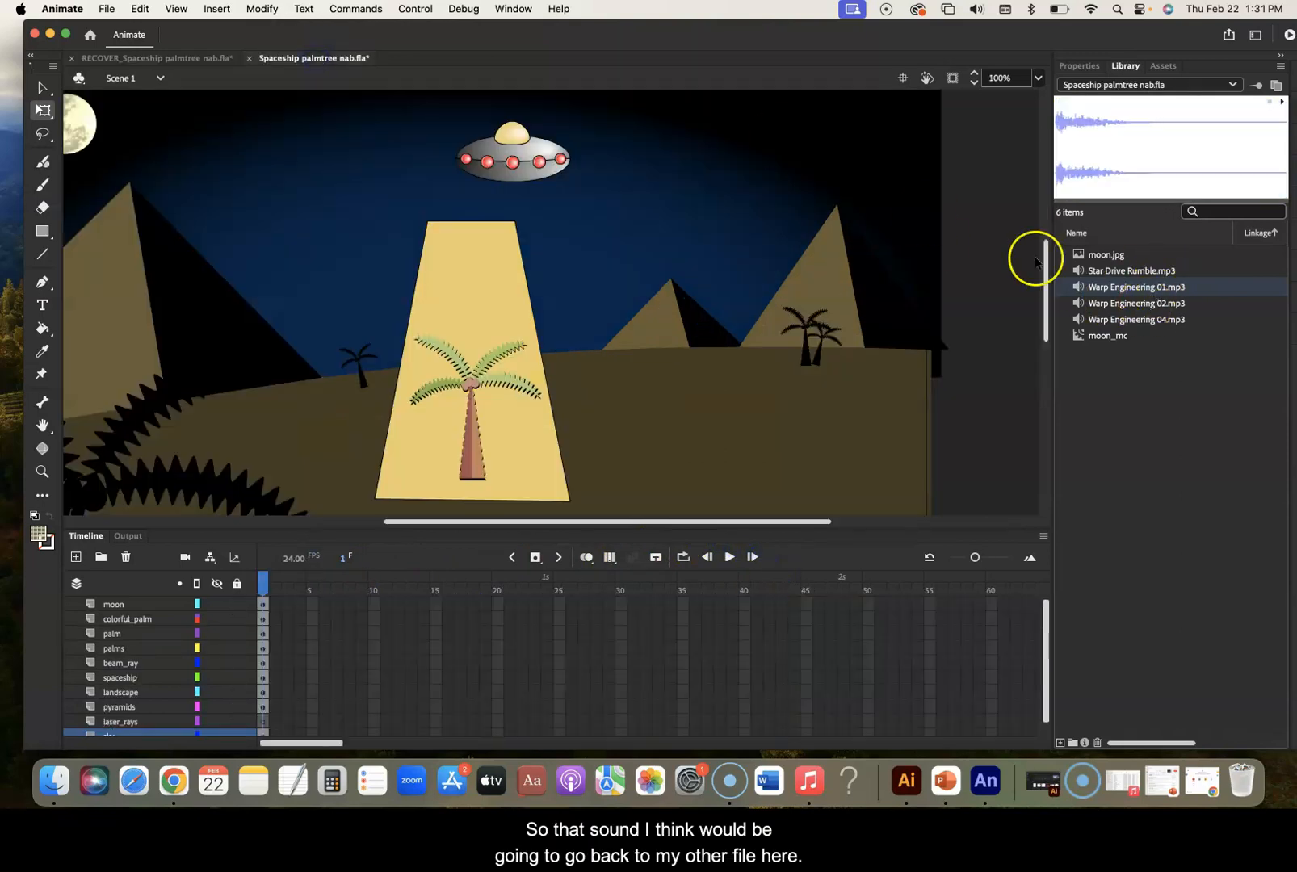
click(1112, 309)
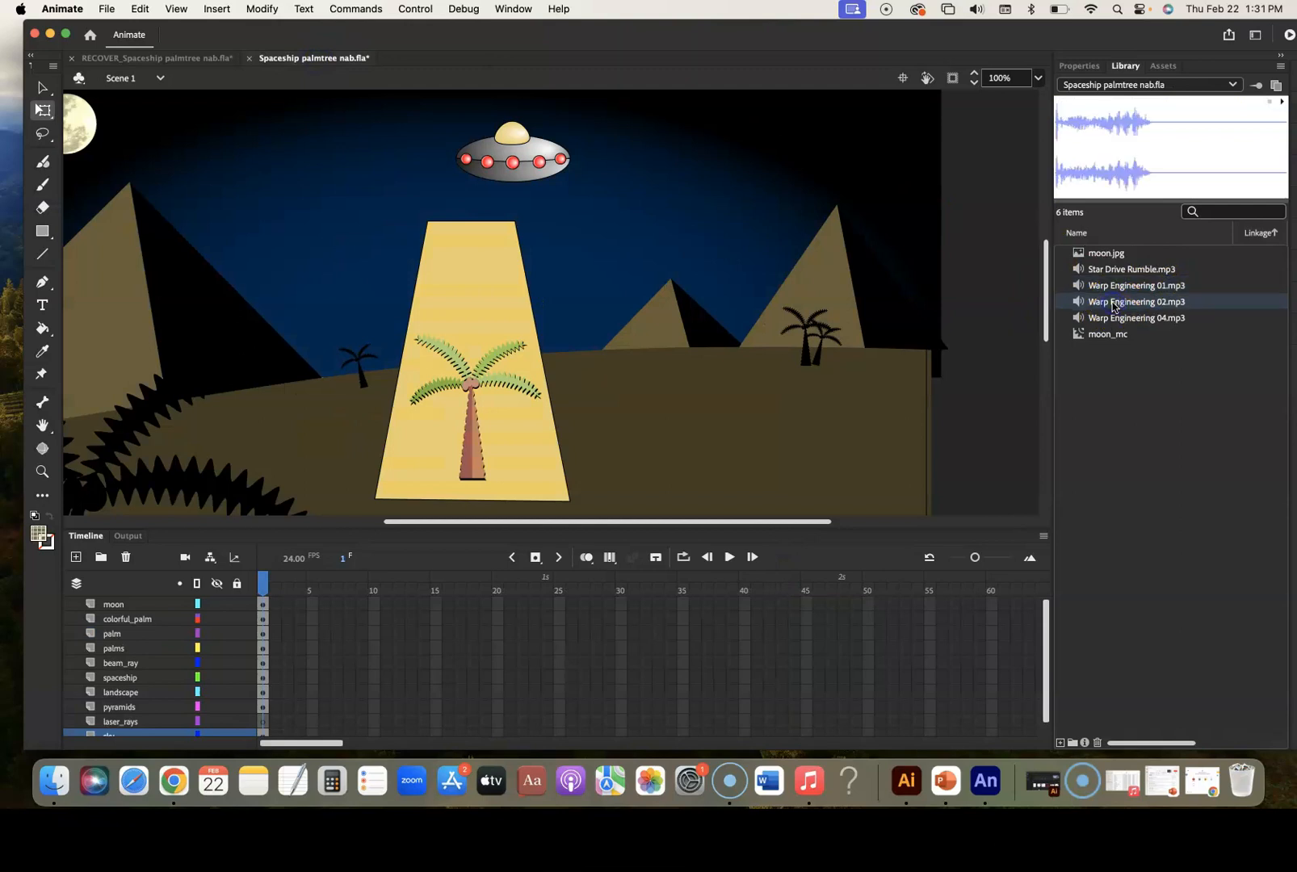
click(1281, 103)
Return to the RECOVER_Spaceship palmtree nab.fla document, scrub to frame 319 of the retracting beam, and go back to frame 271
click(157, 58)
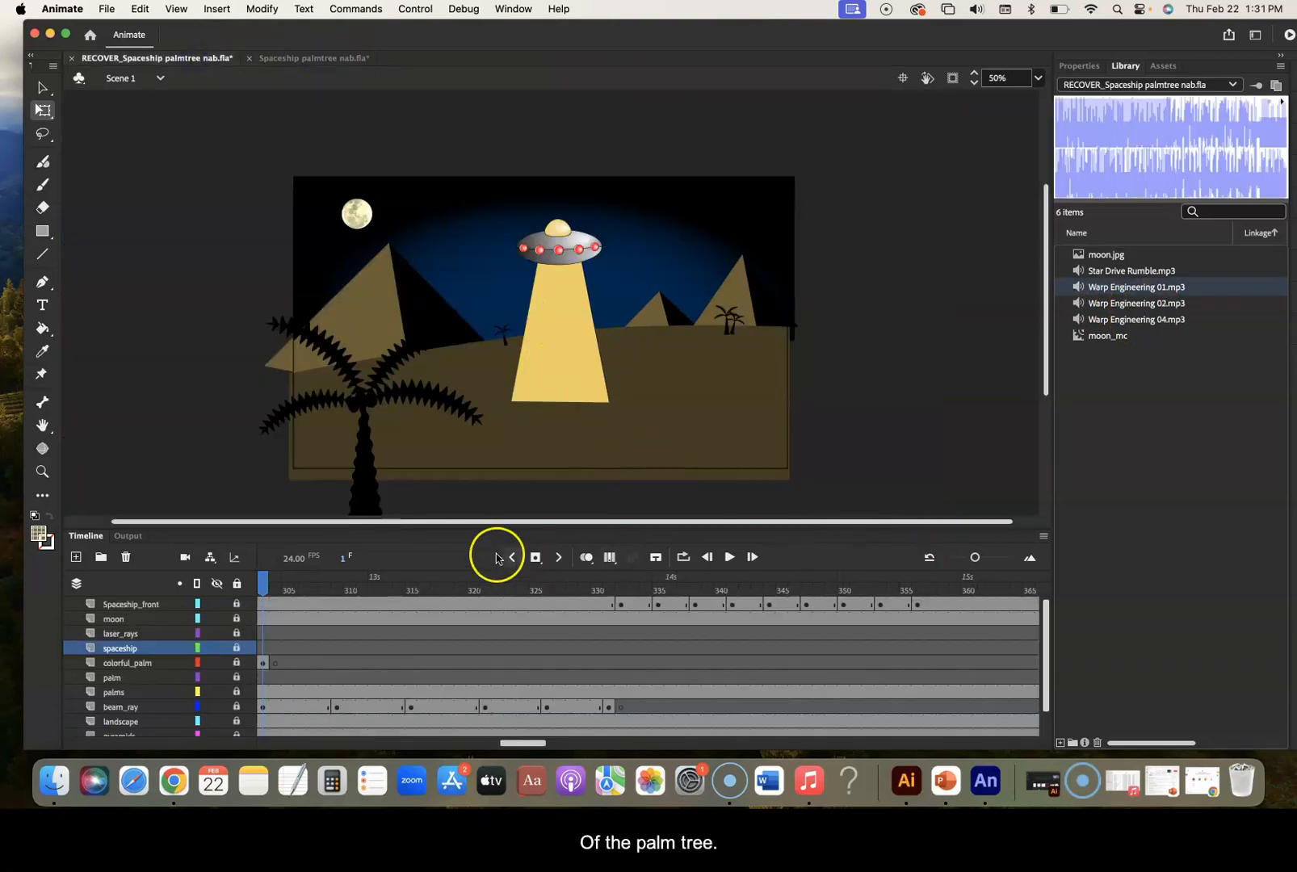
drag(335, 587, 650, 580)
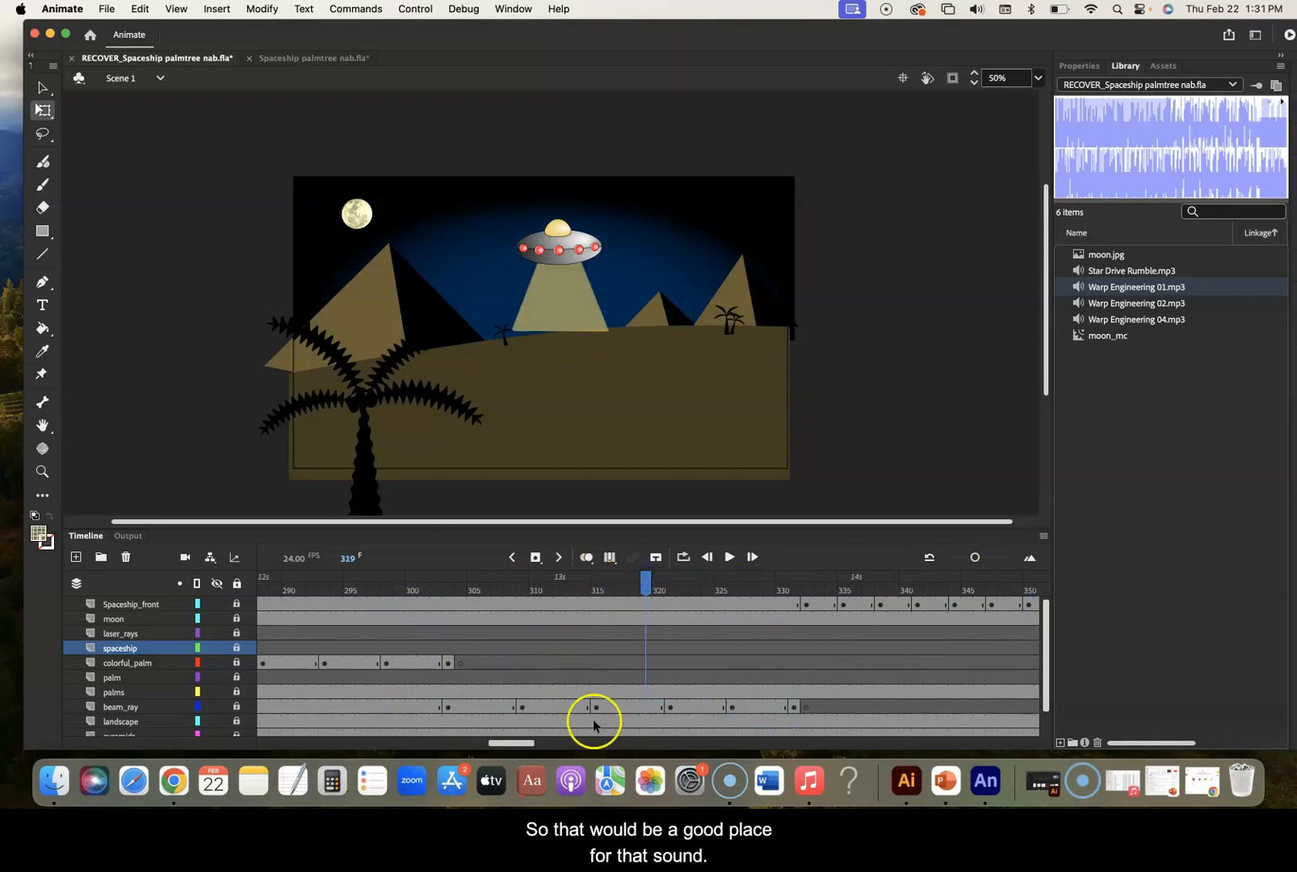
drag(646, 581, 370, 595)
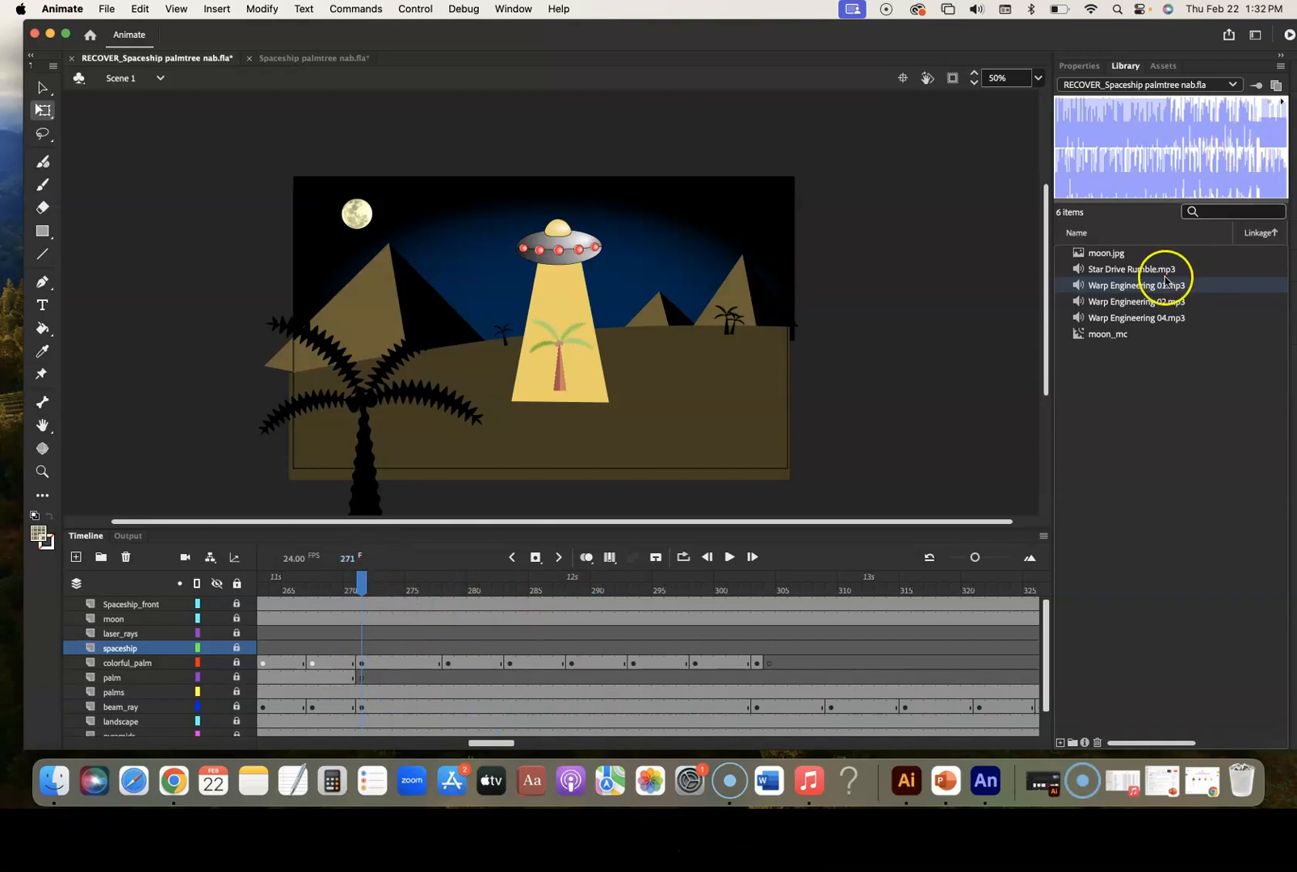
Select Warp Engineering 02.mp3 in the RECOVER document's library, then select the same sound in the Spaceship palmtree nab.fla library
click(1141, 306)
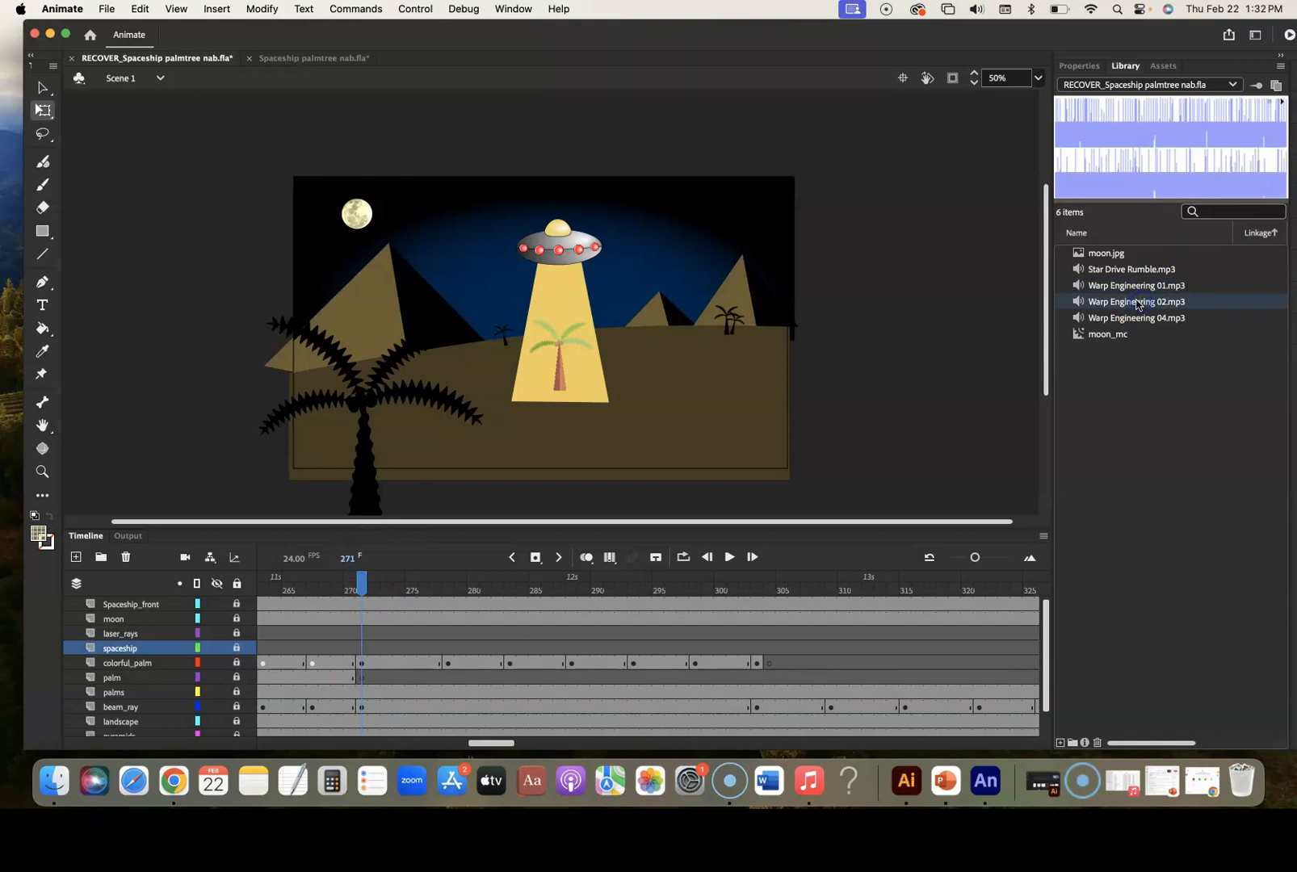
click(317, 58)
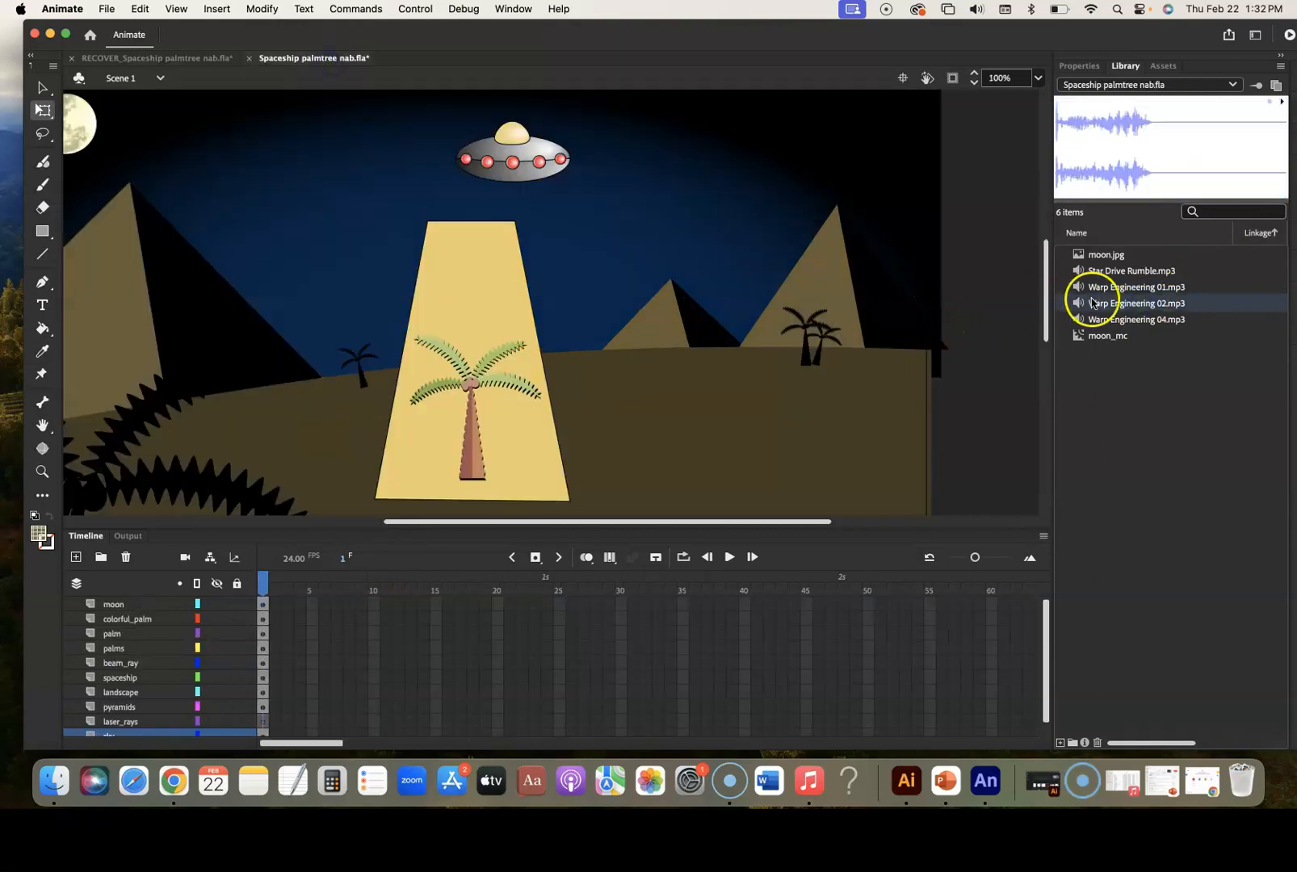
click(1147, 303)
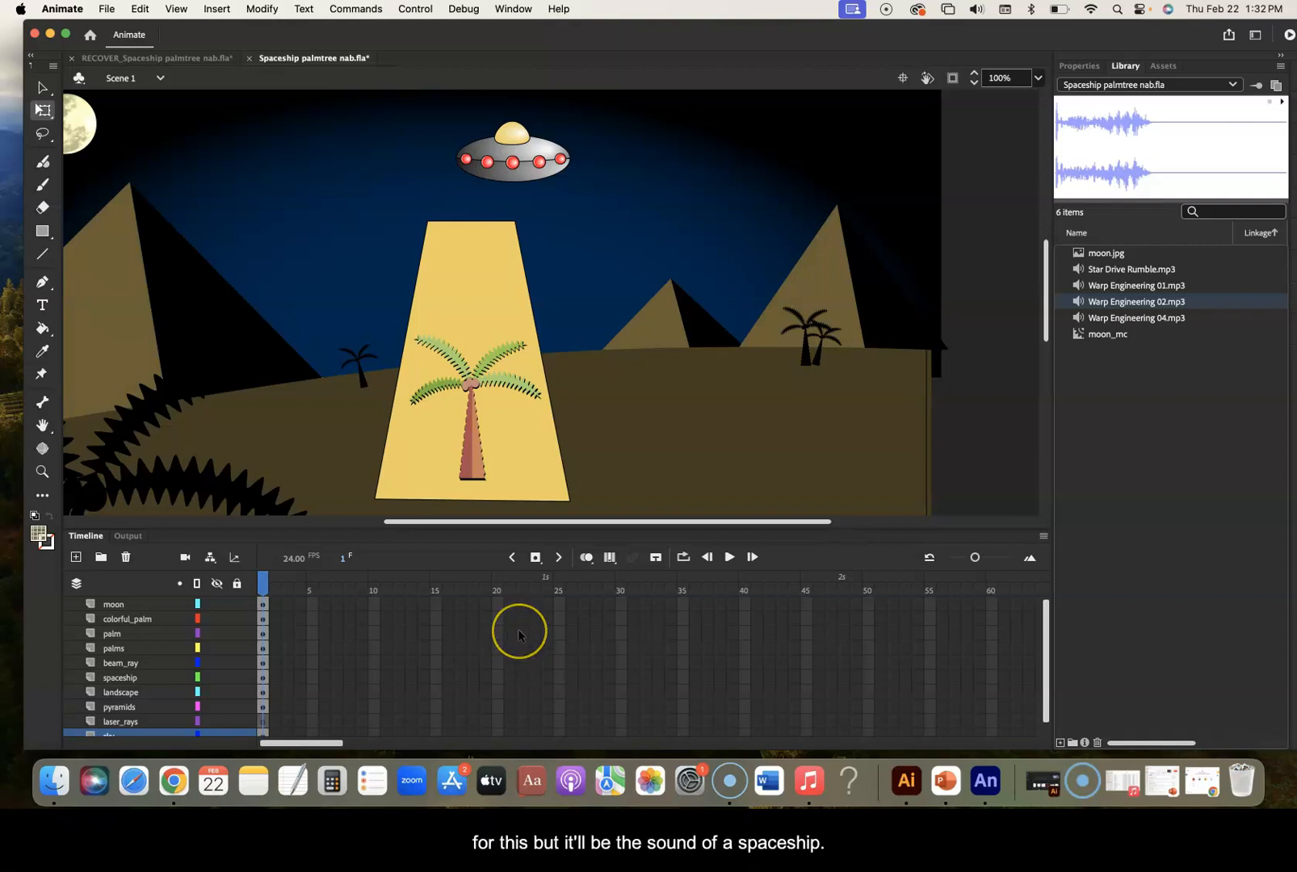
scroll(518, 637, down, 1)
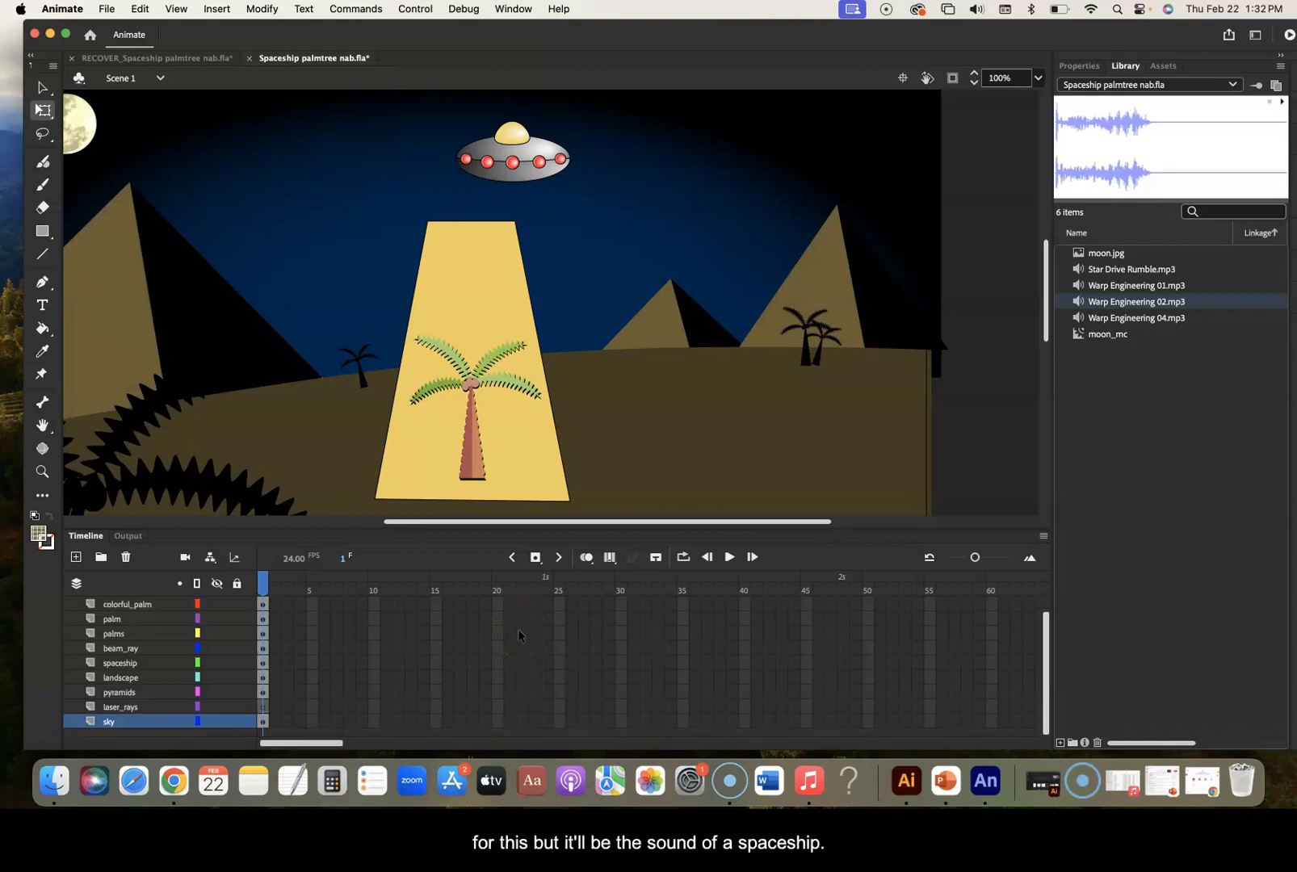
scroll(517, 629, up, 1)
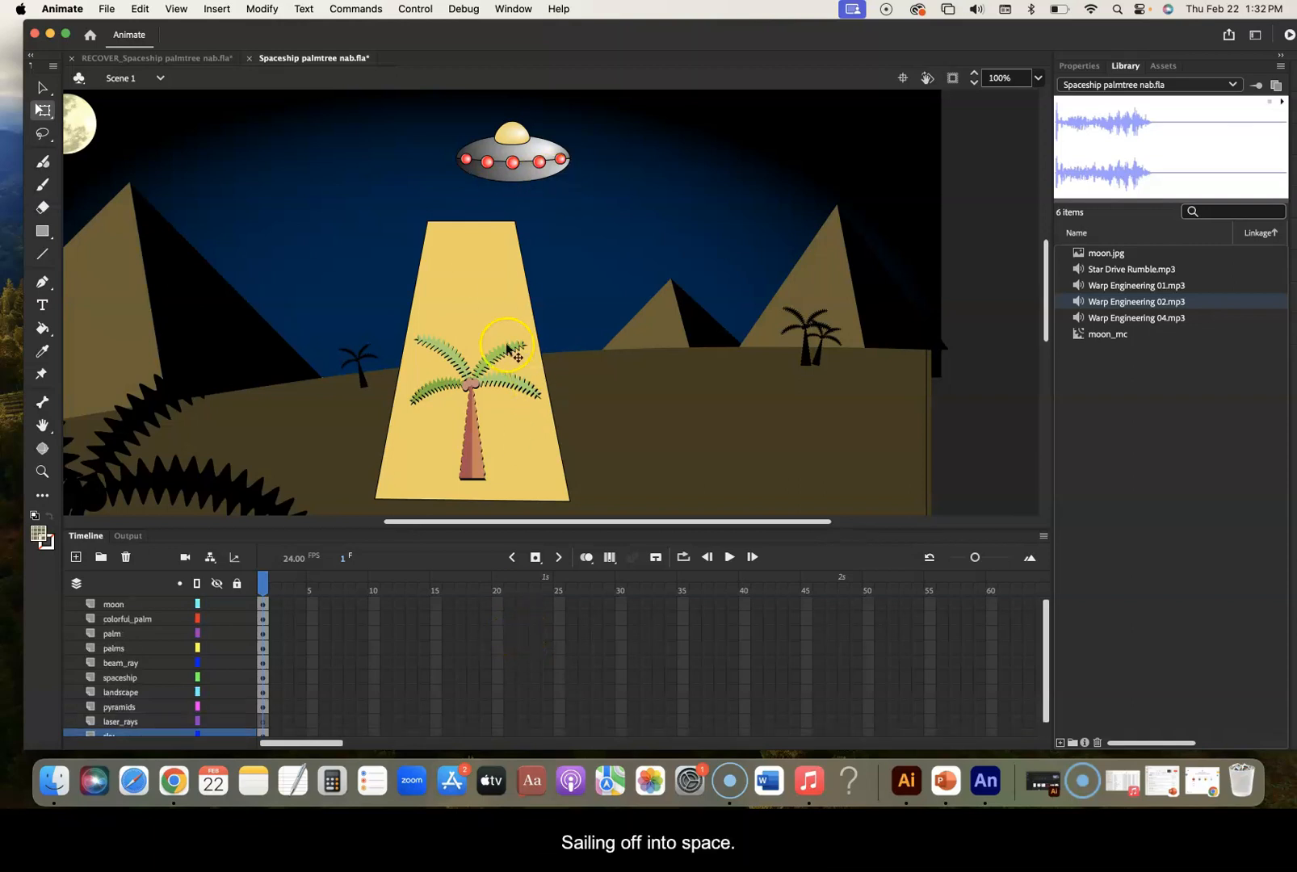
Go back to the RECOVER_Spaceship palmtree nab.fla document and scrub through the spaceship's fly-off from frame 332 to frame 341
click(143, 57)
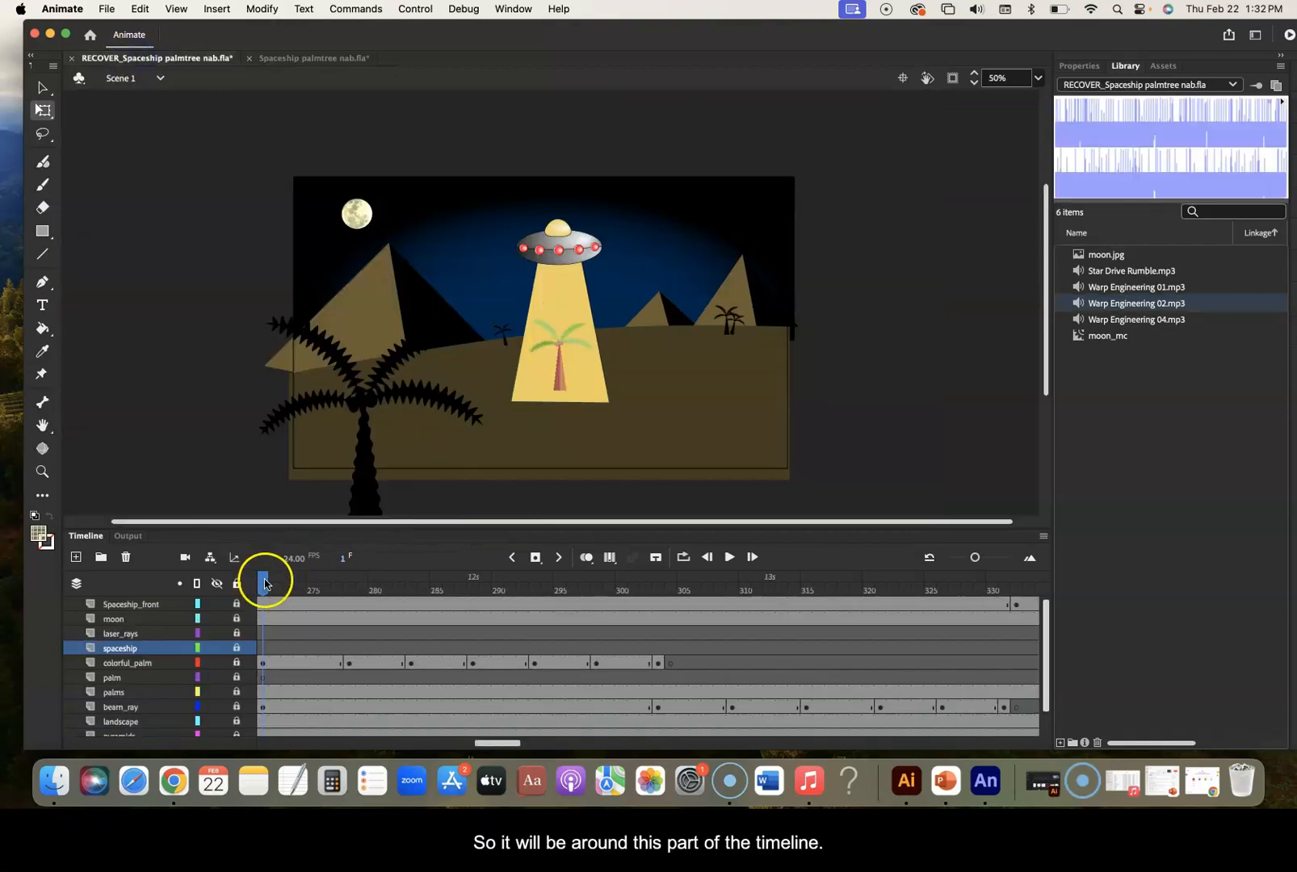
drag(265, 583, 1016, 596)
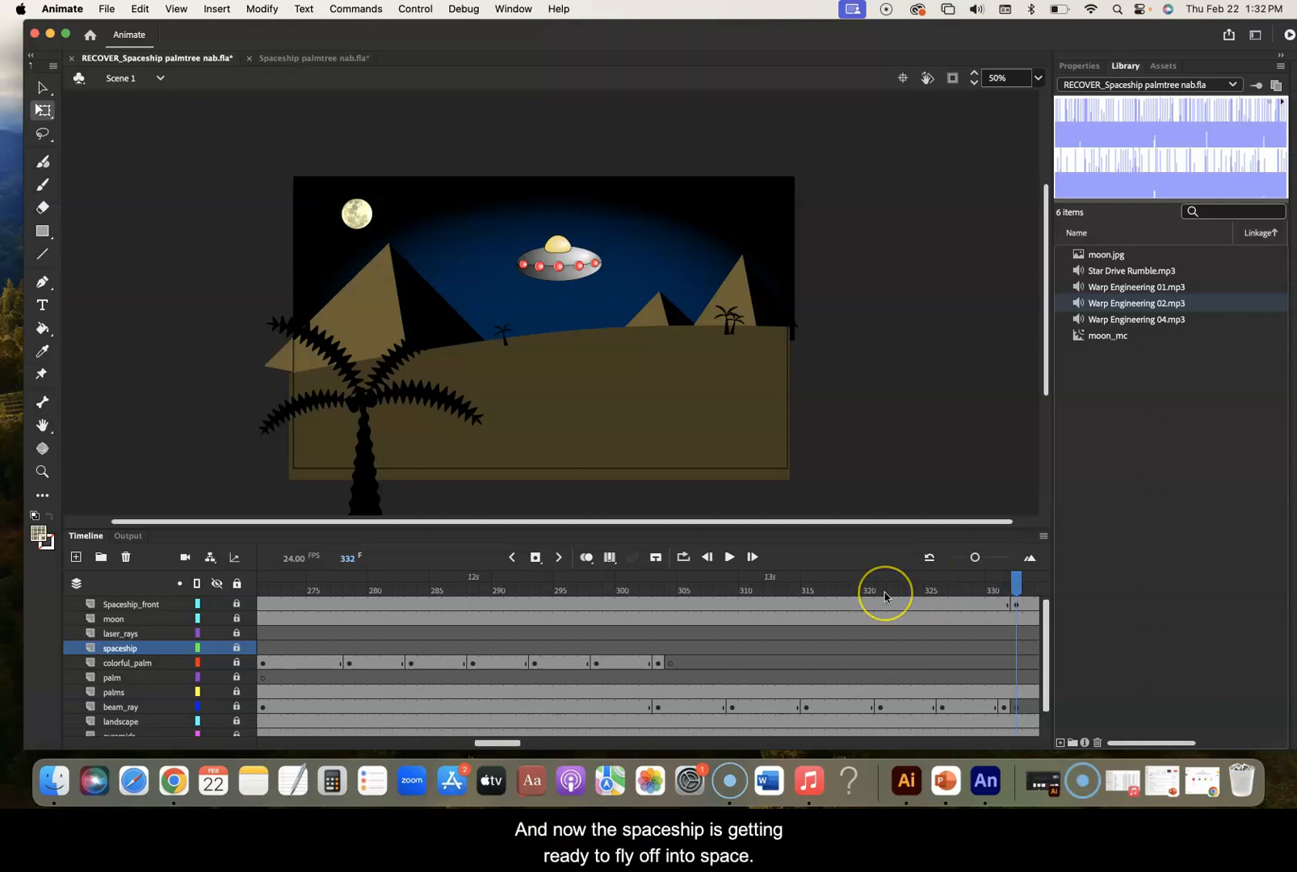
scroll(884, 596, right, 5)
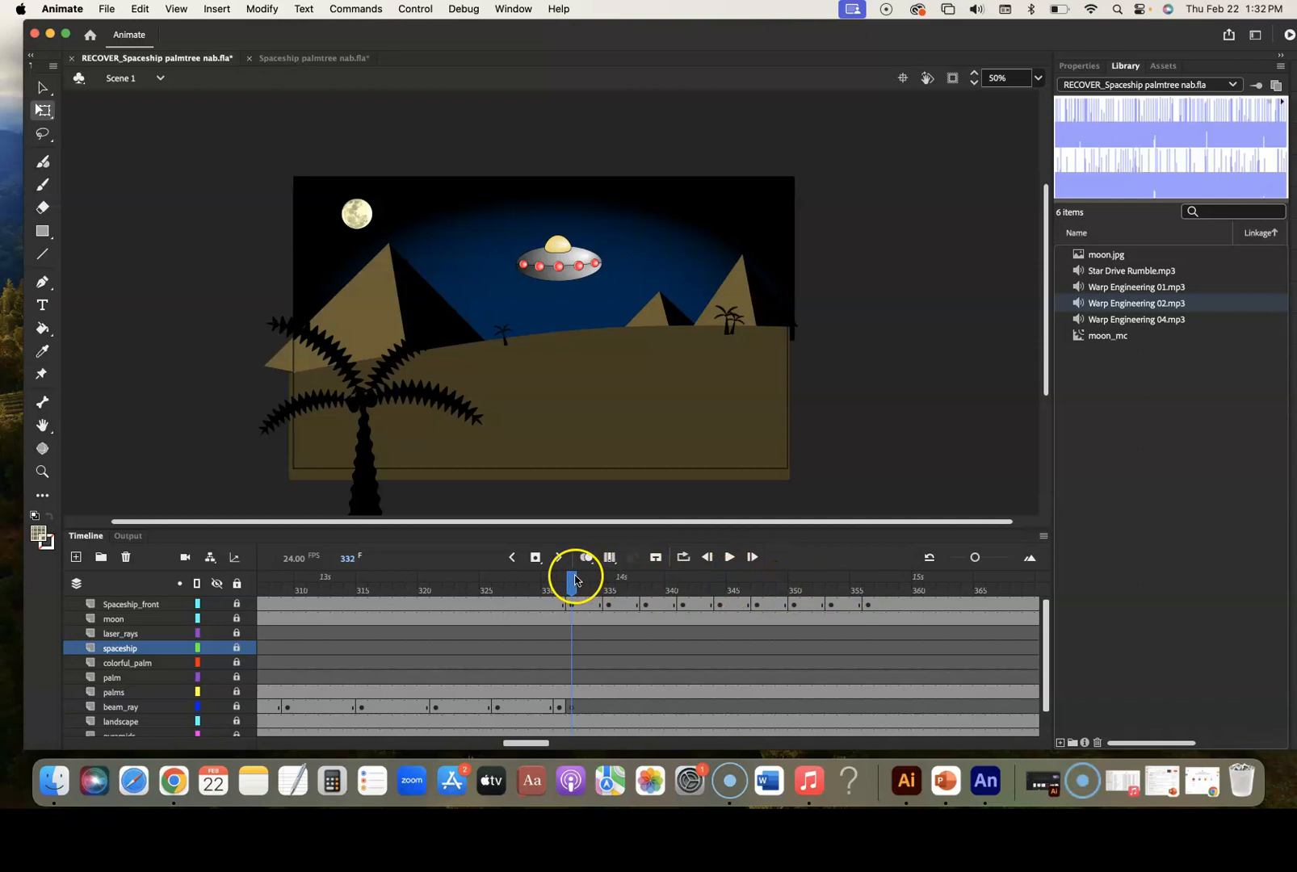
drag(608, 580, 684, 580)
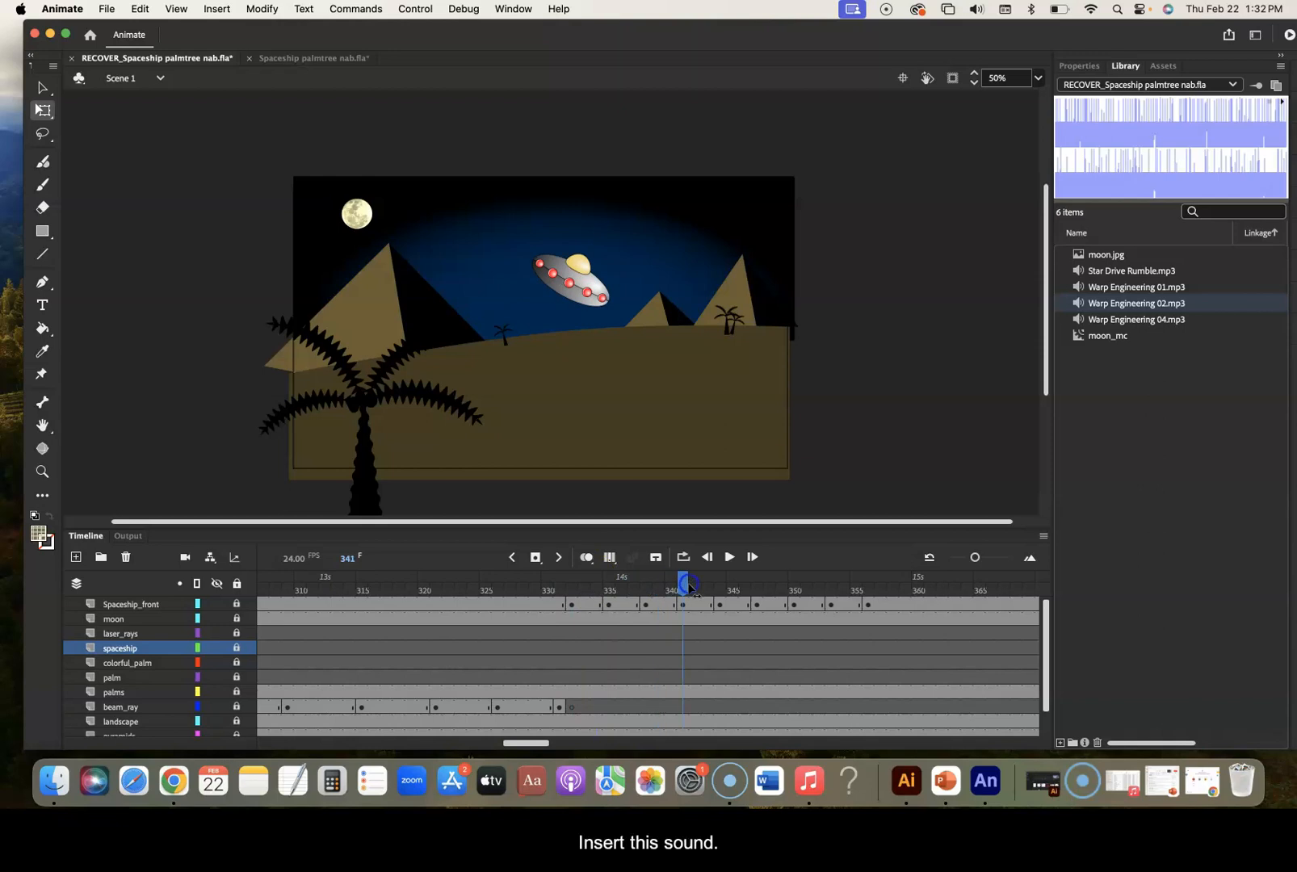
Select Warp Engineering 04.mp3 in the RECOVER document's library, then select the same sound in the Spaceship palmtree nab.fla library
click(1140, 319)
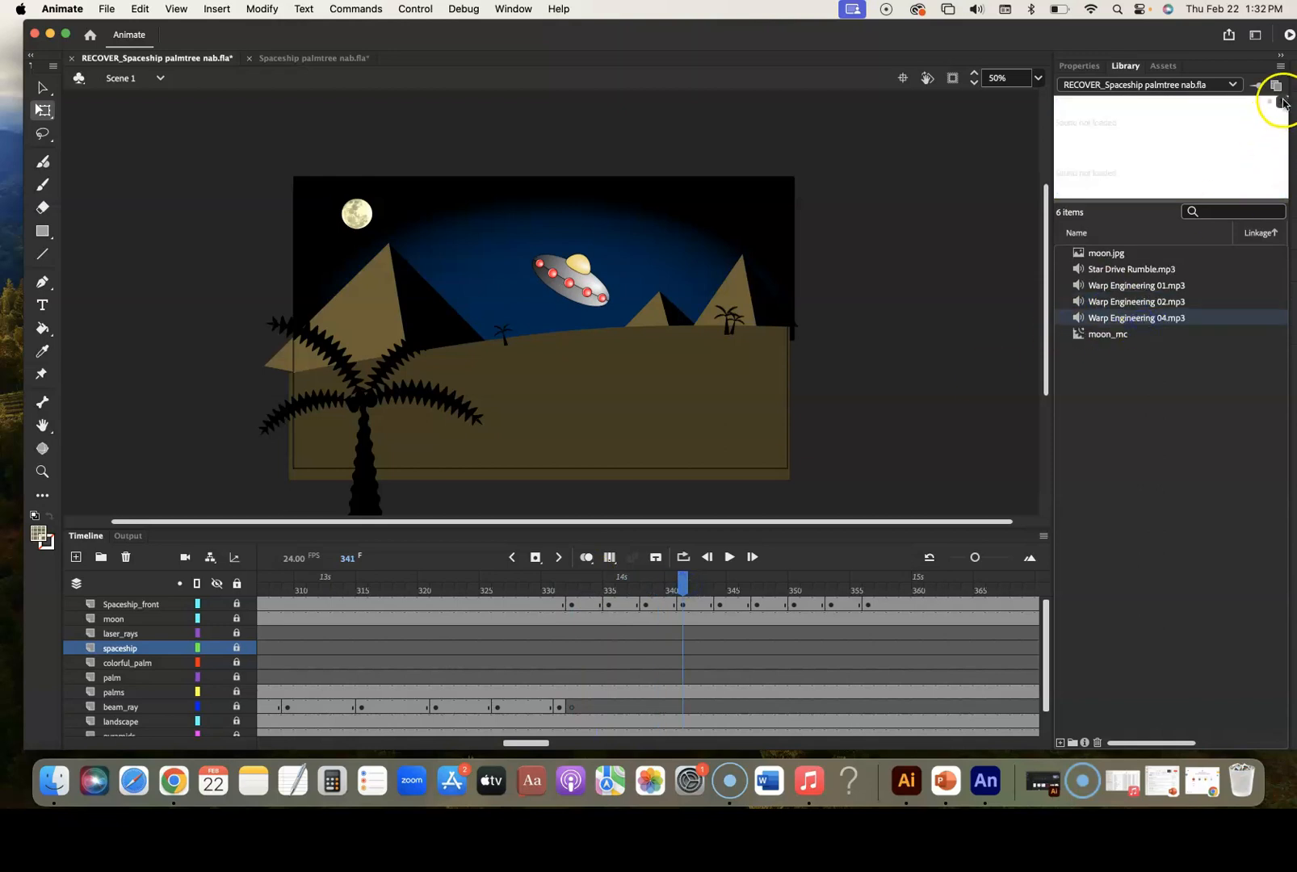
click(314, 58)
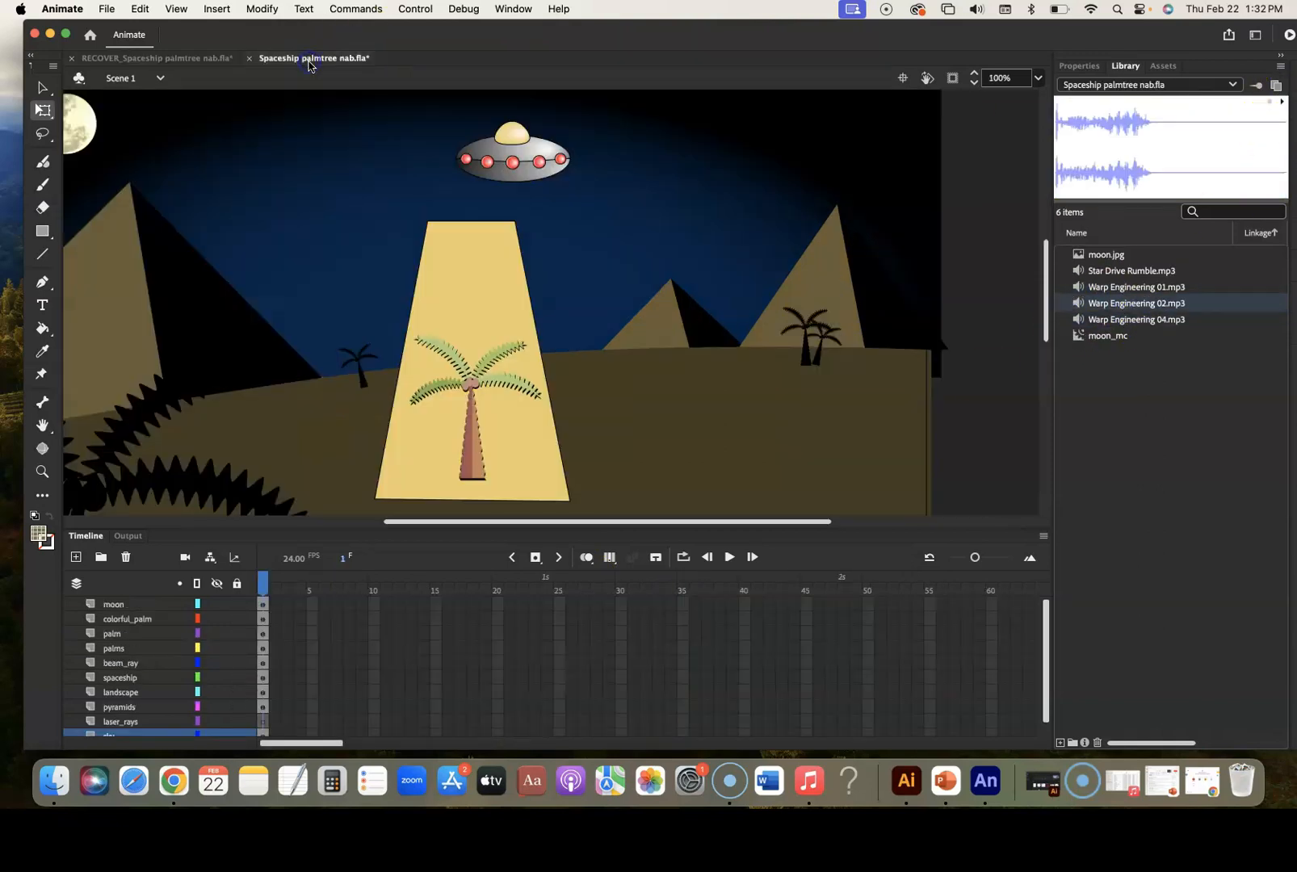
click(1135, 318)
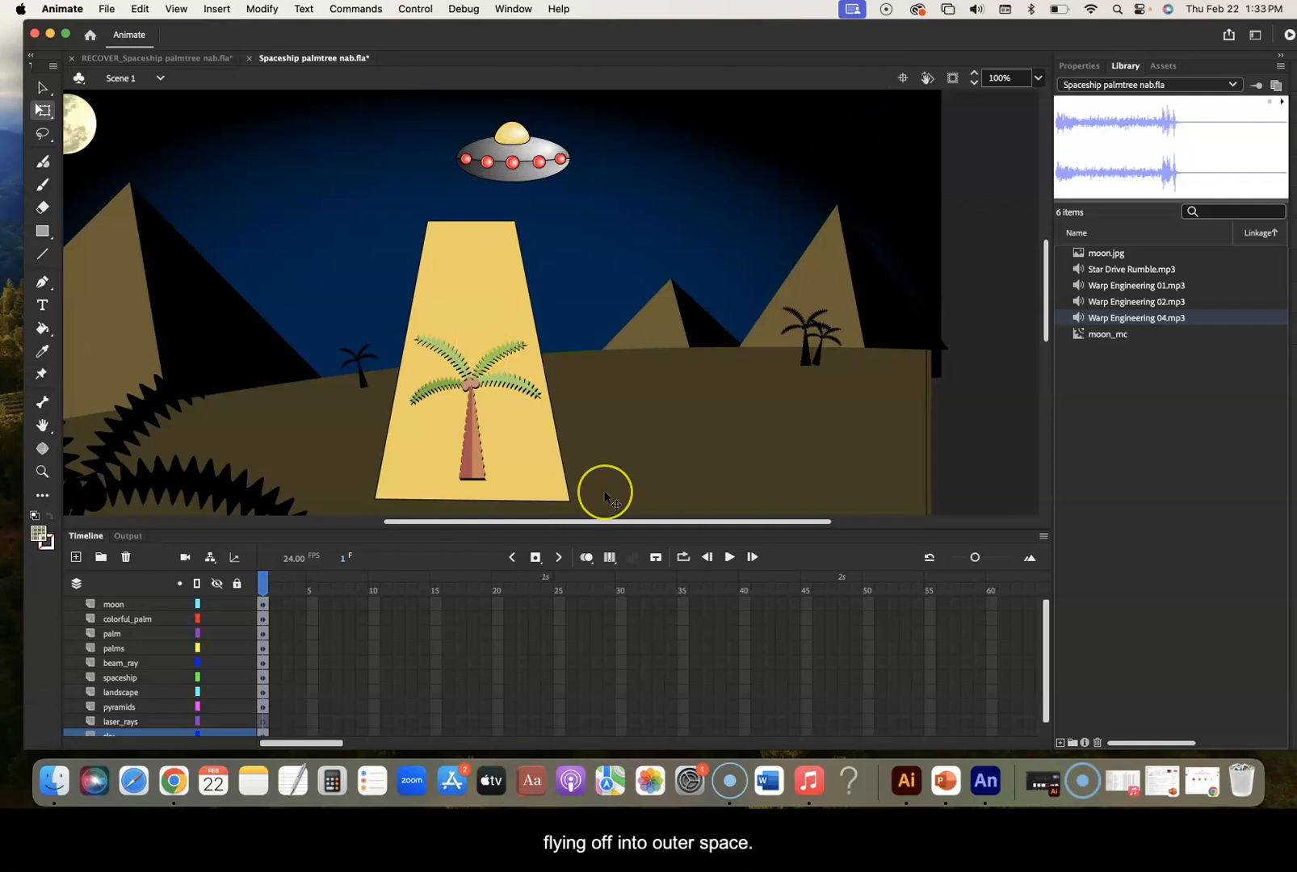
scroll(608, 498, up, 10)
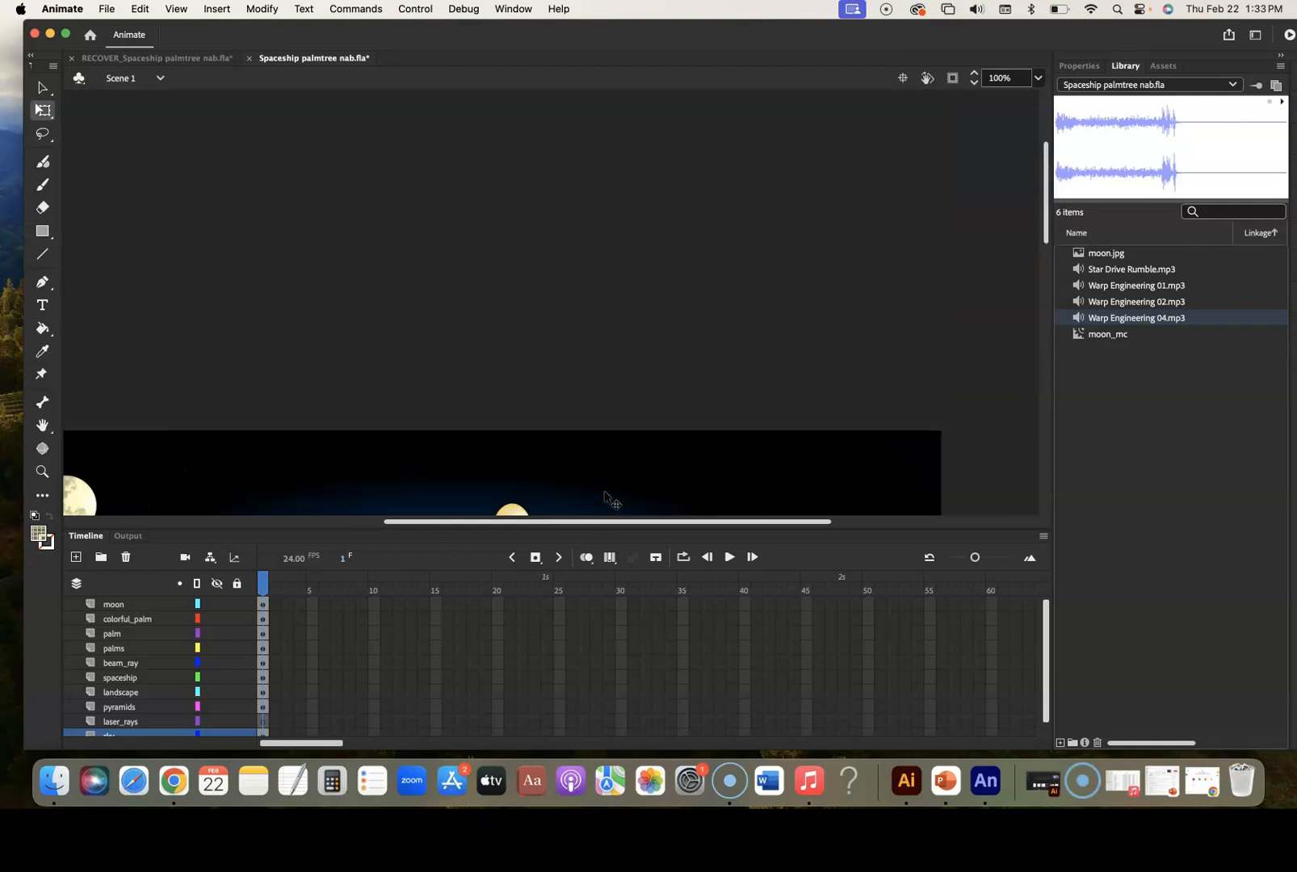
scroll(709, 405, down, 10)
scroll(710, 410, up, 5)
scroll(710, 410, down, 10)
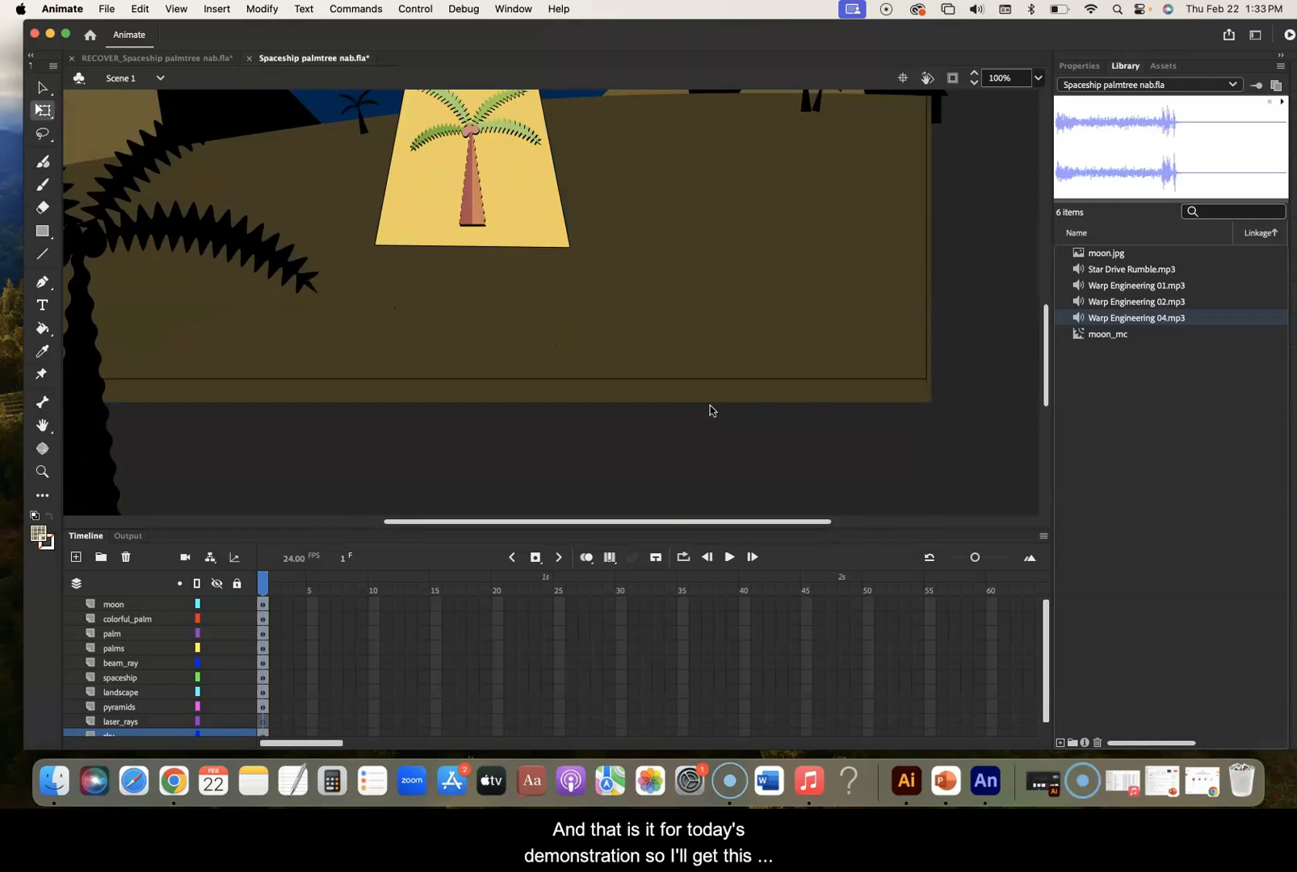
scroll(709, 408, up, 5)
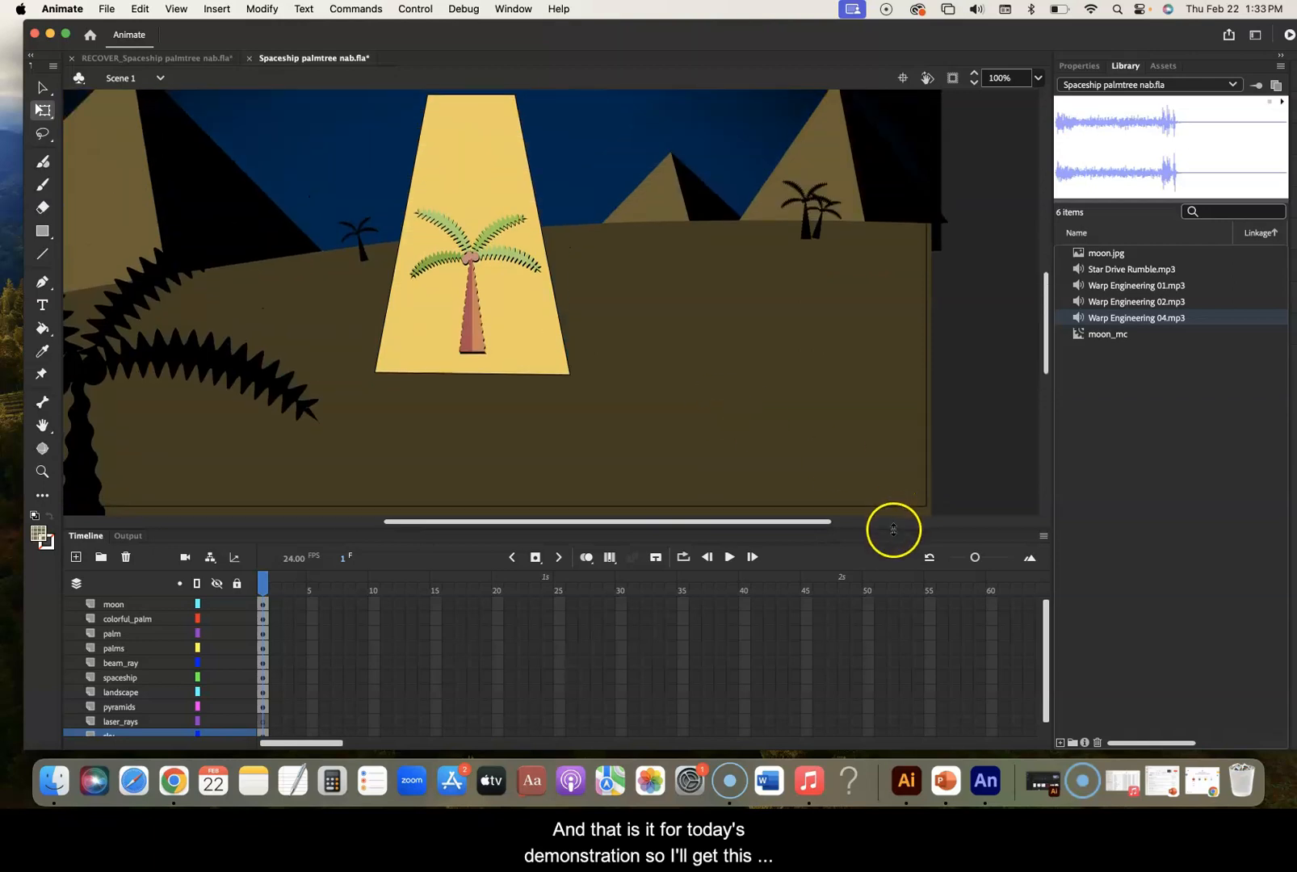
Shorten the timeline area to enlarge the stage, and bring the moon, spaceship and beamed palm tree into view
drag(895, 607, 895, 652)
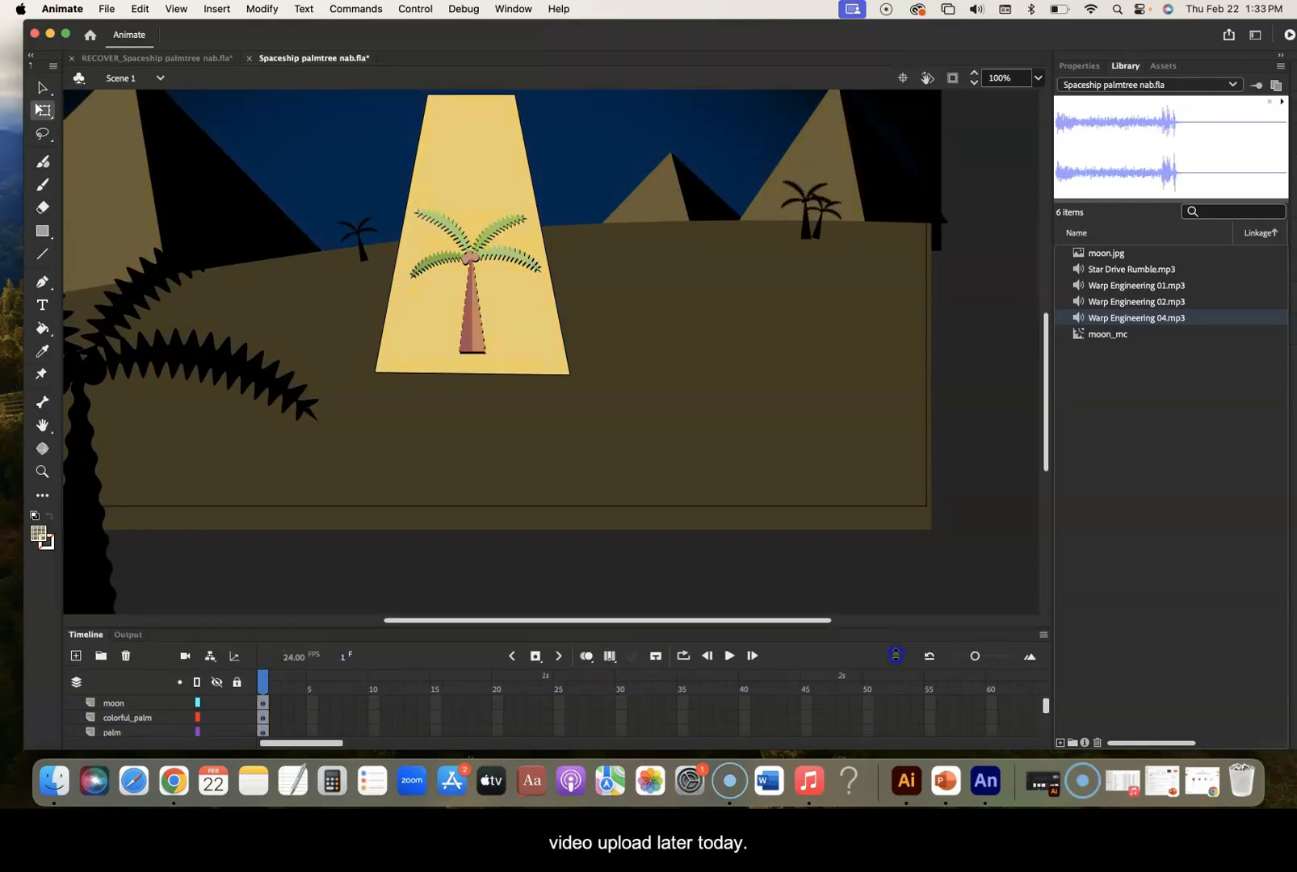
scroll(541, 448, left, 10)
scroll(541, 448, right, 12)
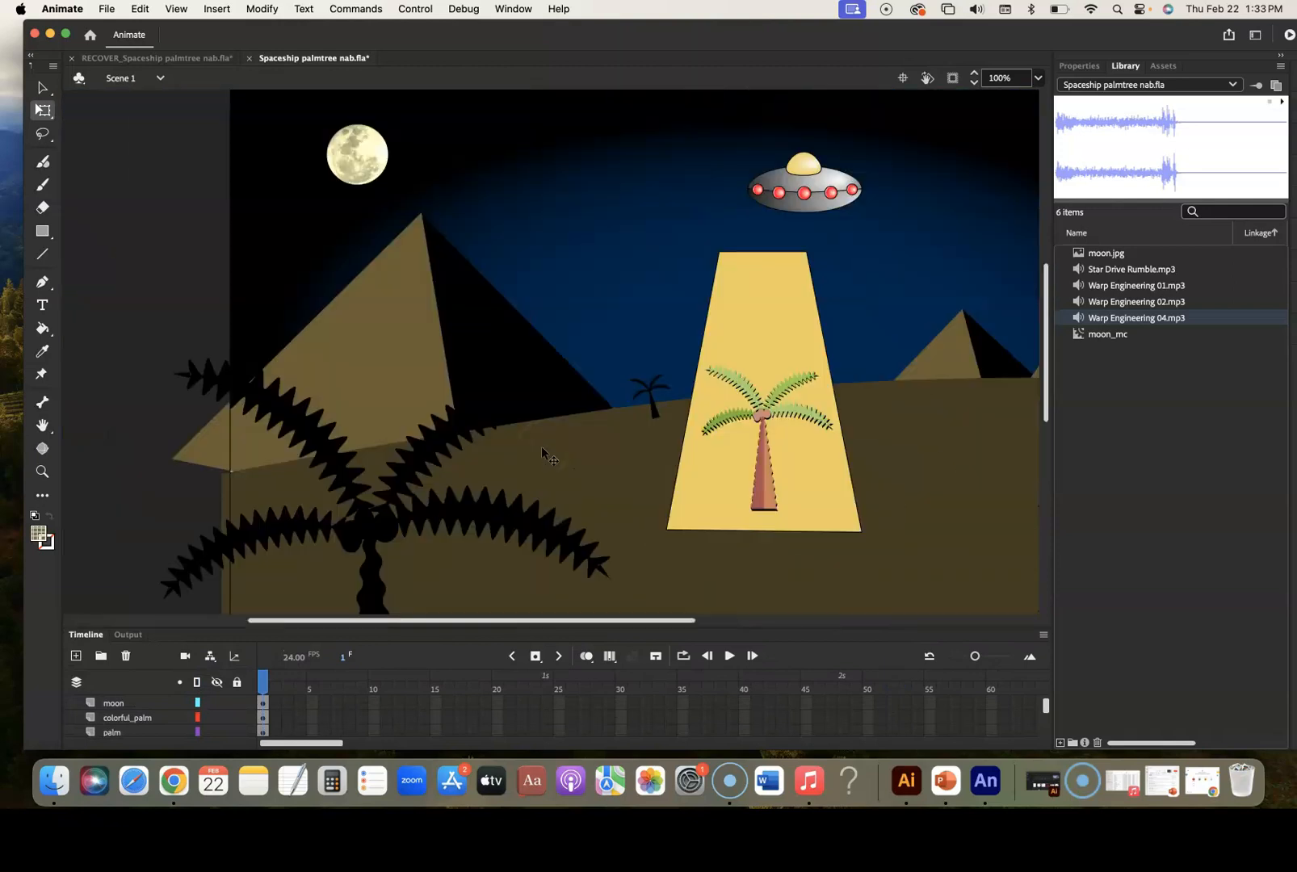